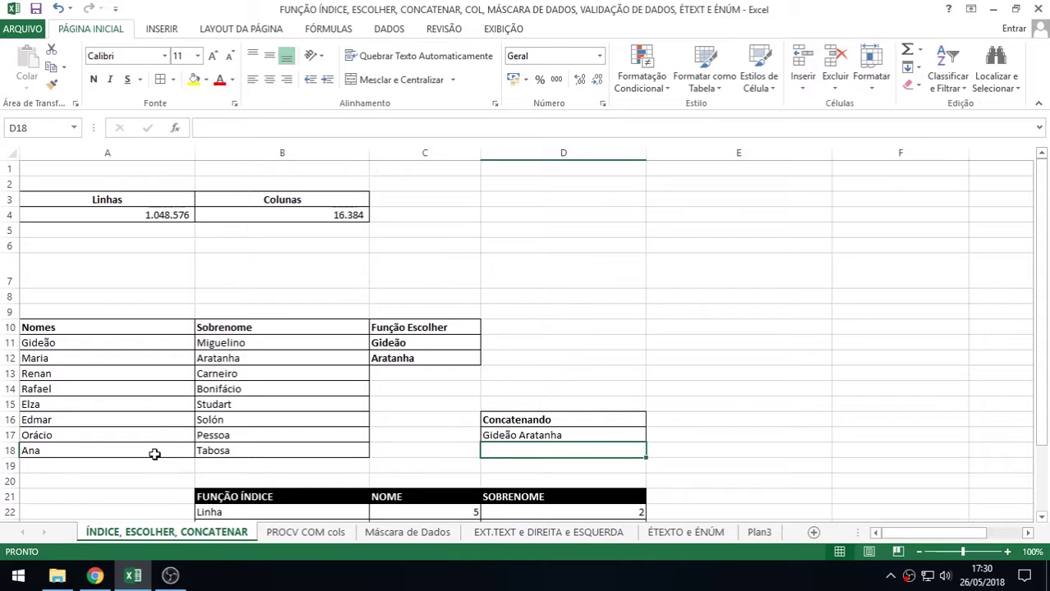
Browse the workbook's other sheets, then return to the ÍNDICE, ESCOLHER, CONCATENAR sheet
click(317, 534)
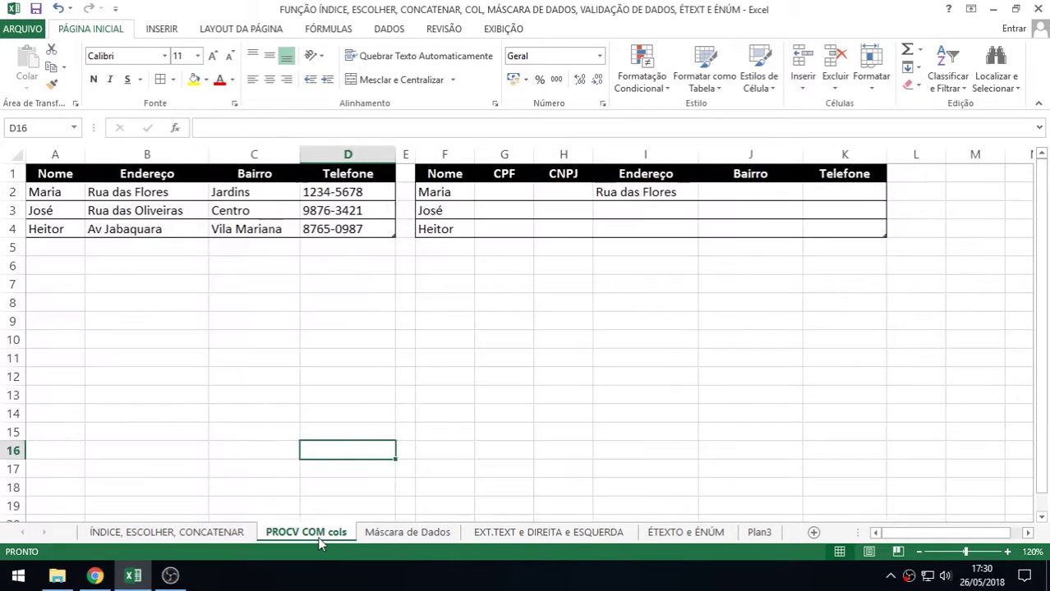
click(427, 536)
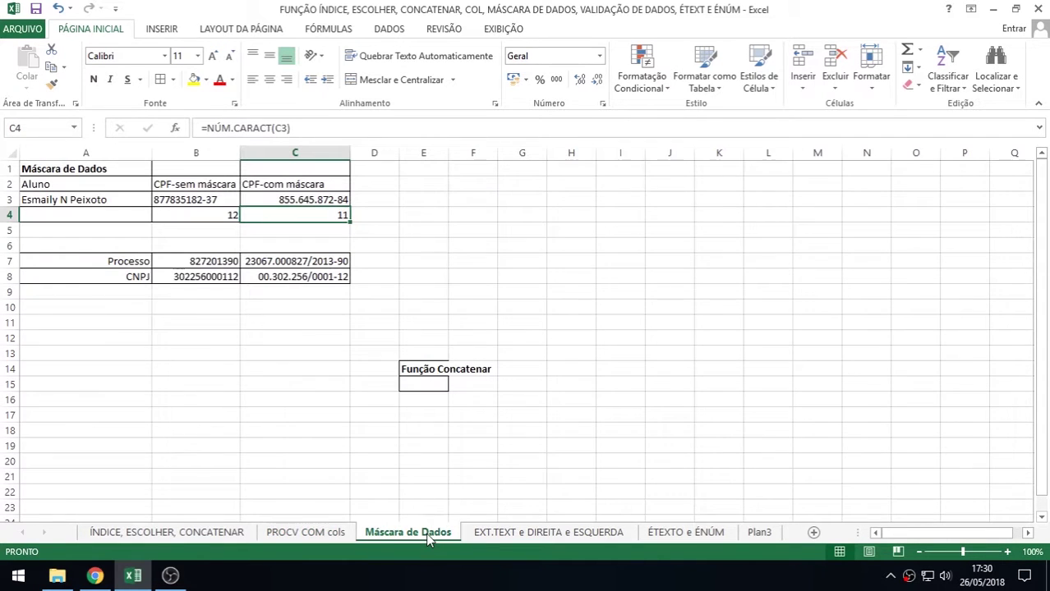
click(500, 534)
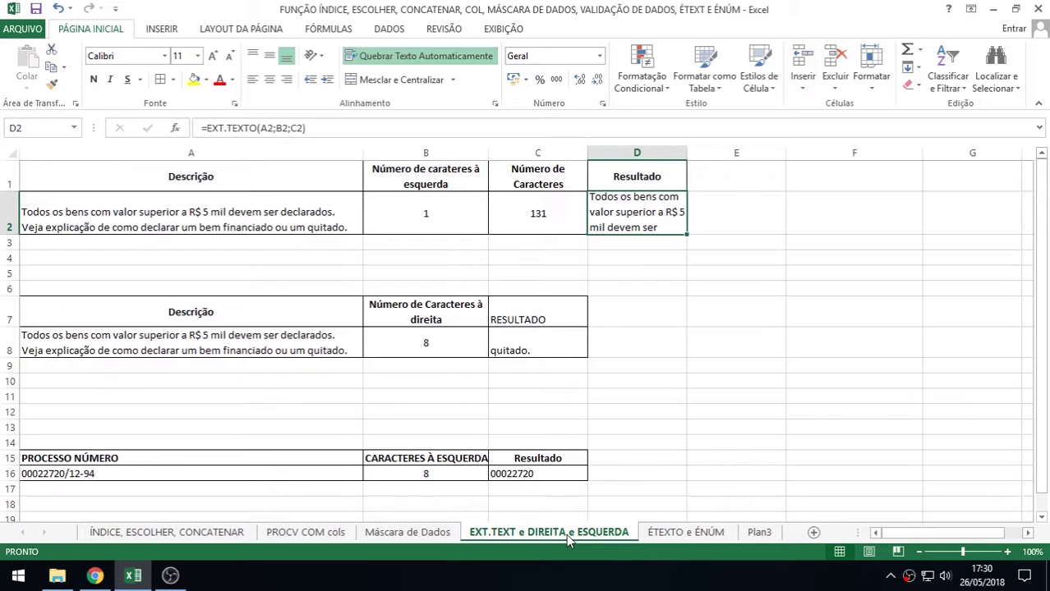
click(685, 538)
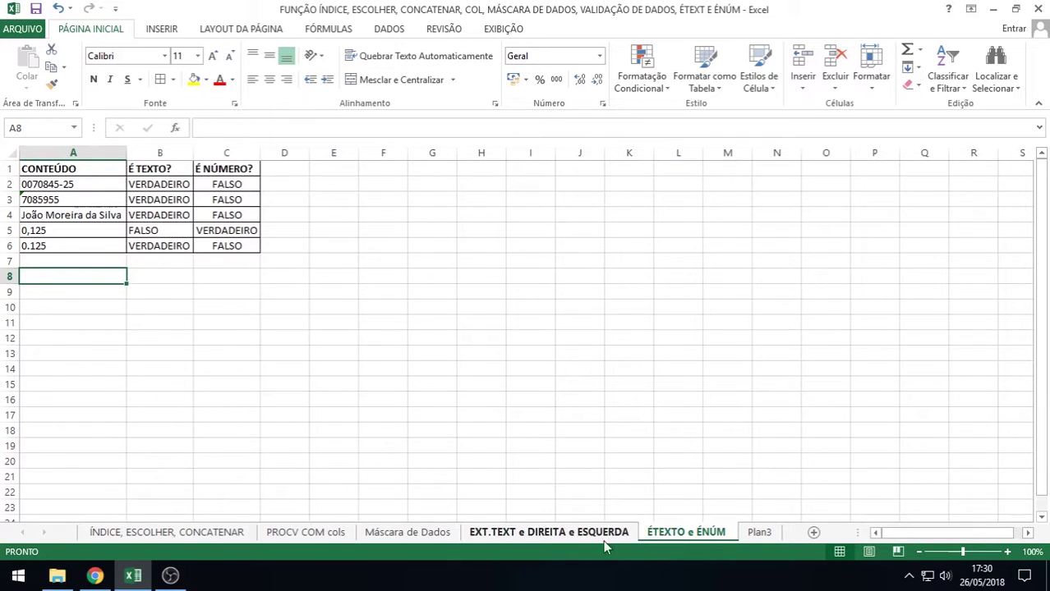
click(124, 534)
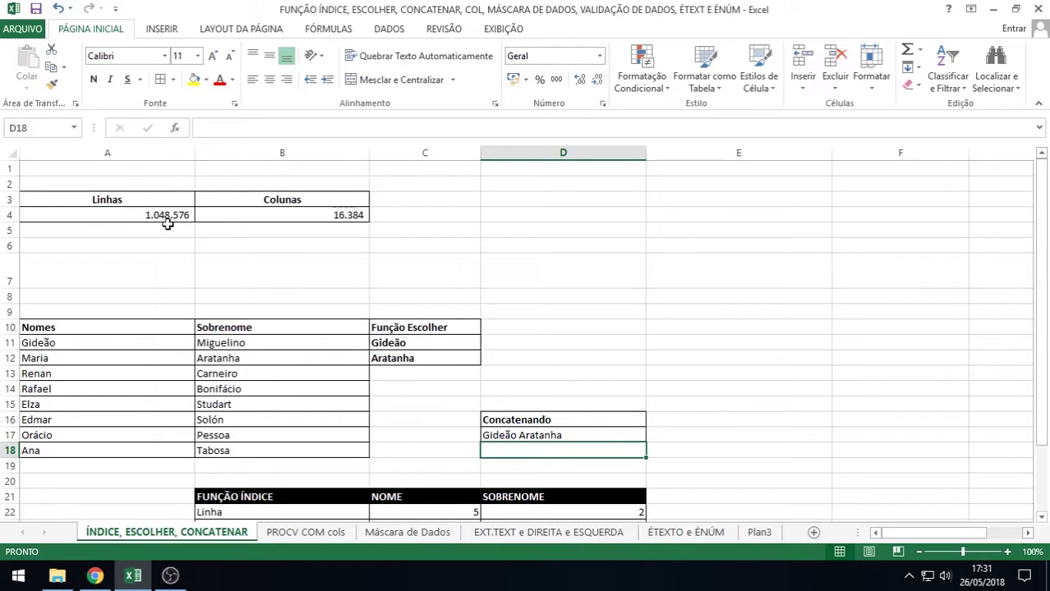
Check the Linhas and Colunas count formulas in A4 and B4, and zoom the sheet to 190%
click(216, 213)
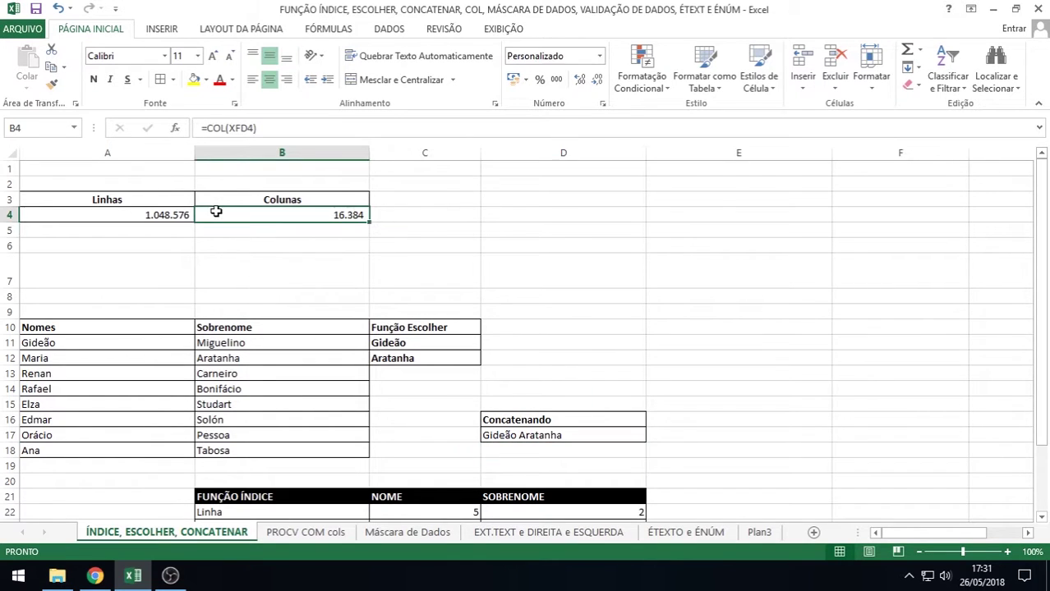
click(150, 214)
click(238, 214)
click(1007, 552)
click(1007, 552)
click(1007, 552)
click(1007, 552)
click(1007, 552)
click(1007, 552)
click(1007, 552)
click(1007, 552)
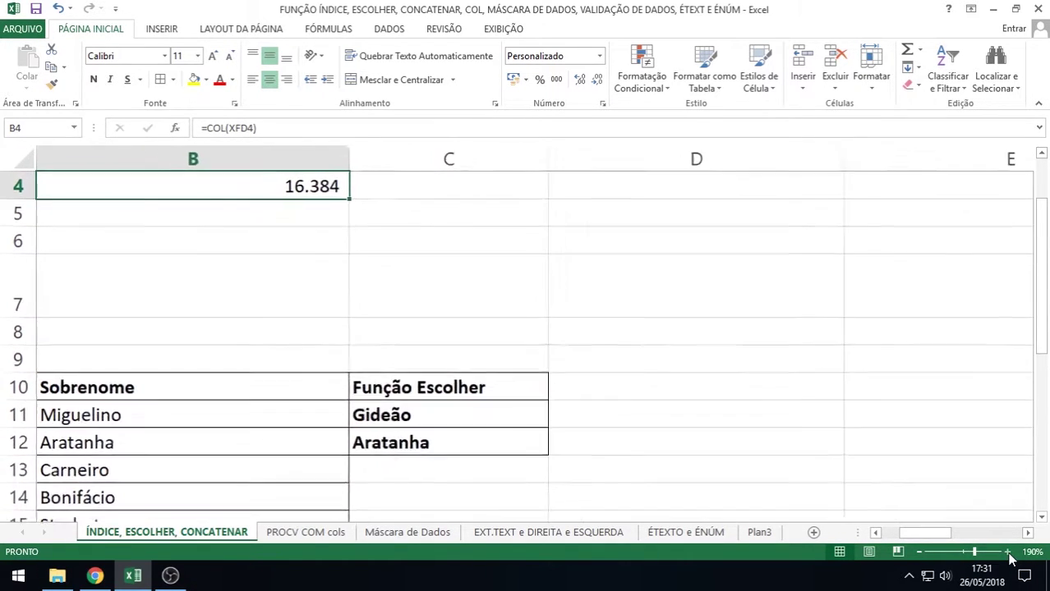
click(1007, 552)
drag(913, 534, 896, 536)
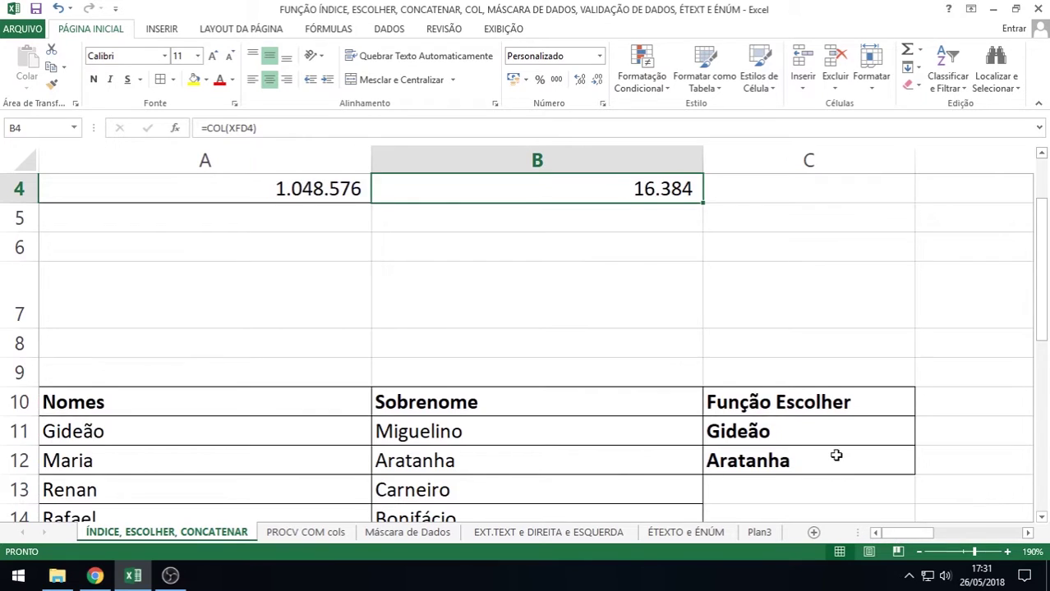
scroll(836, 455, up, 1)
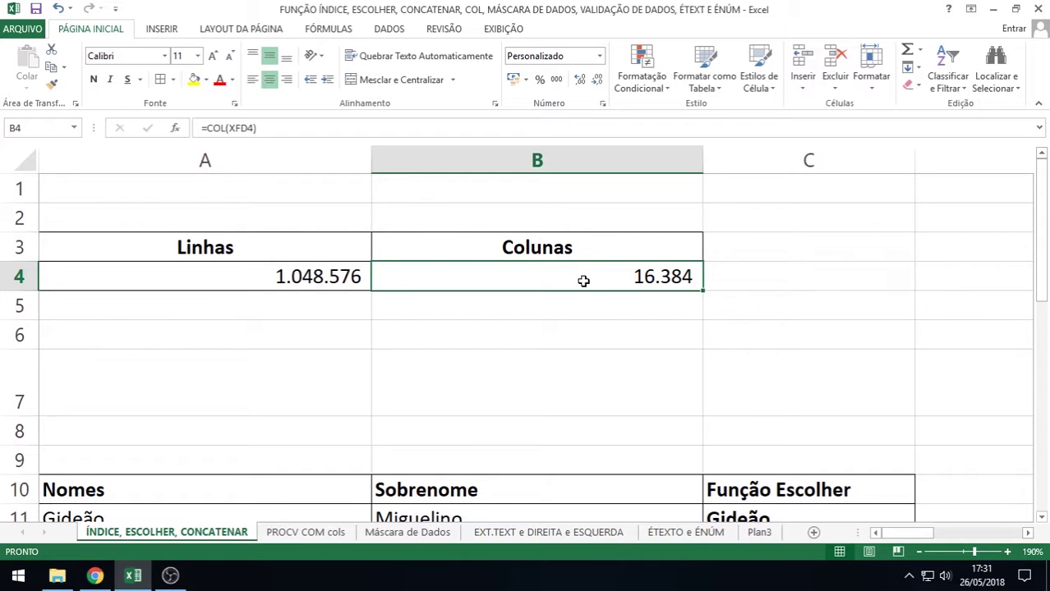
Replace XFD4 in B4's COL formula with C2, so B4 returns 3
double_click(583, 279)
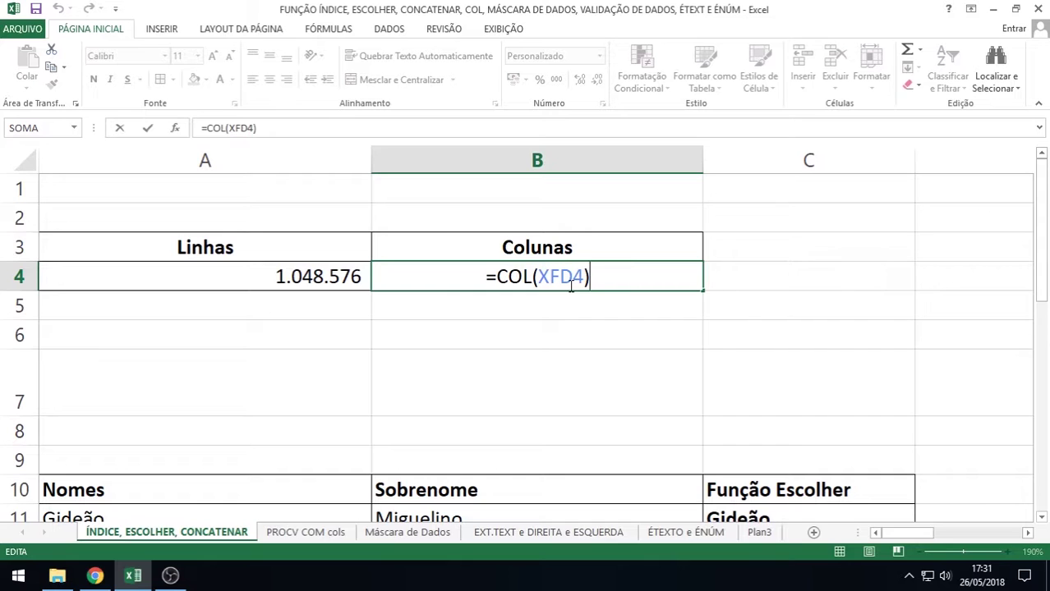
key(Return)
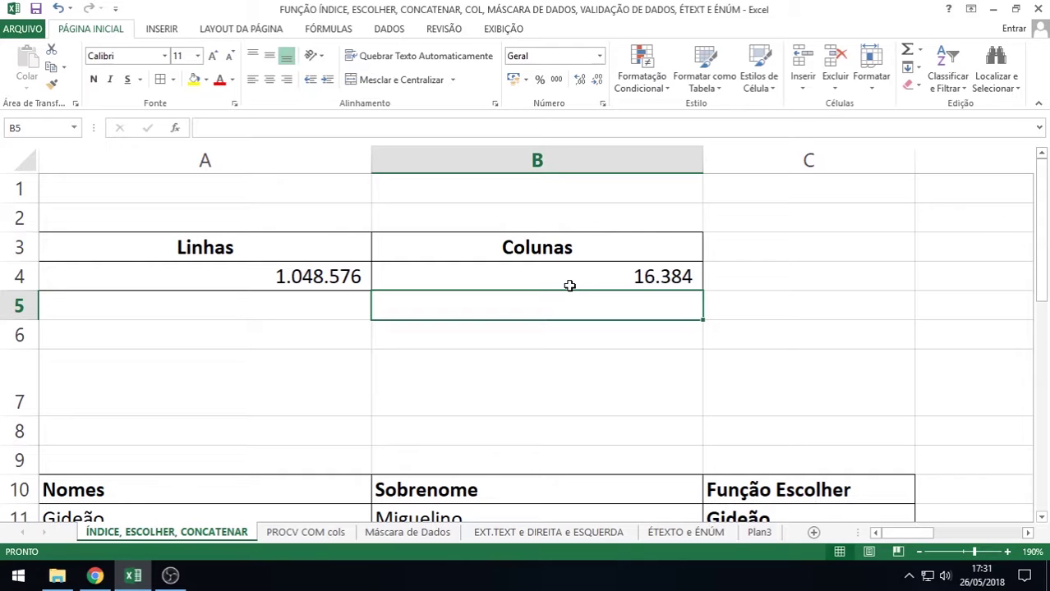
click(569, 285)
double_click(567, 283)
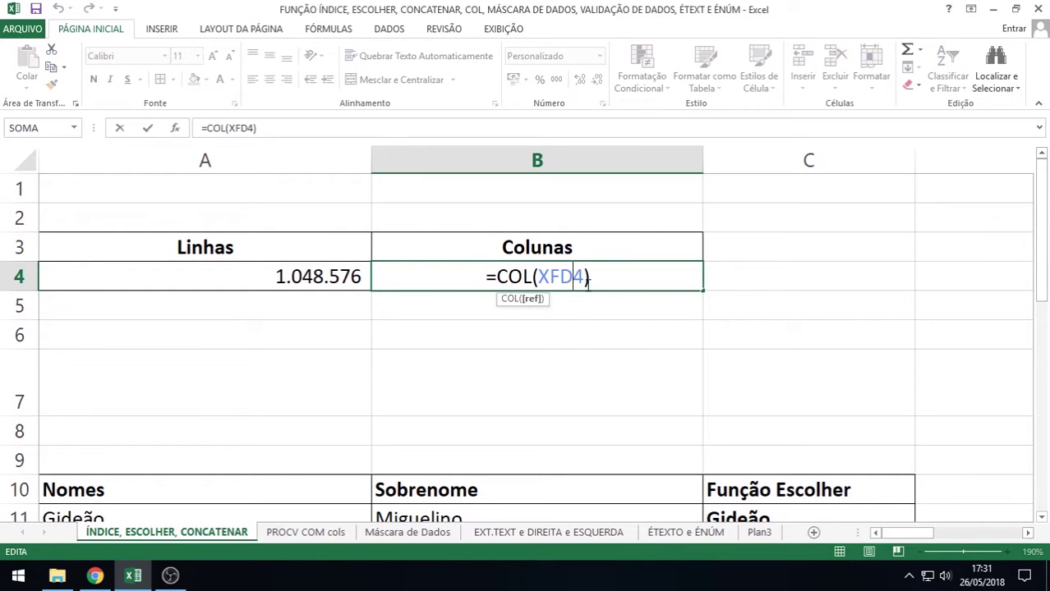
key(BackSpace)
key(BackSpace)
key(BackSpace)
key(BackSpace)
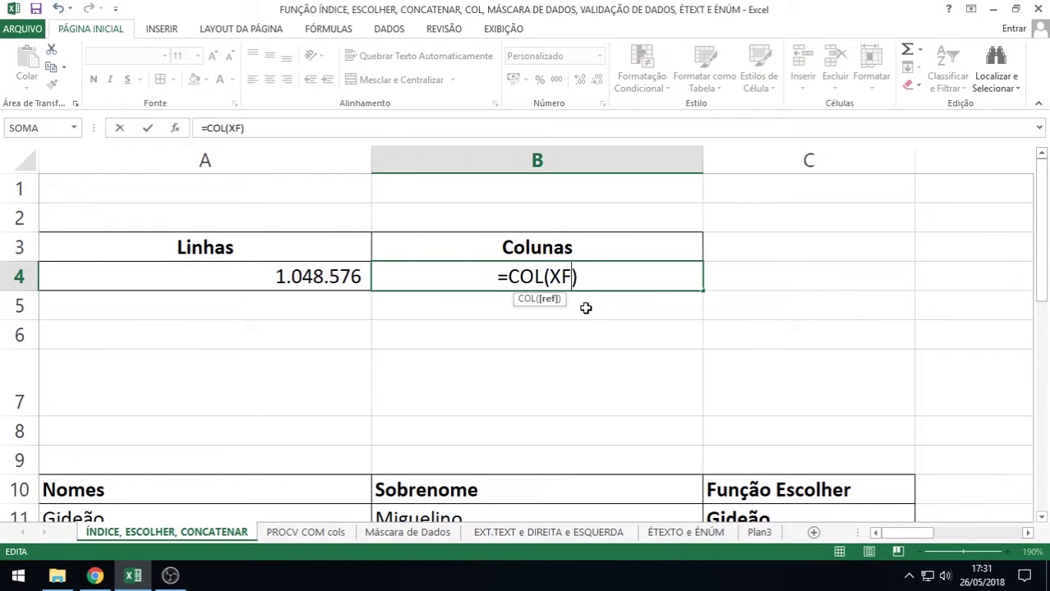
click(831, 219)
key(Return)
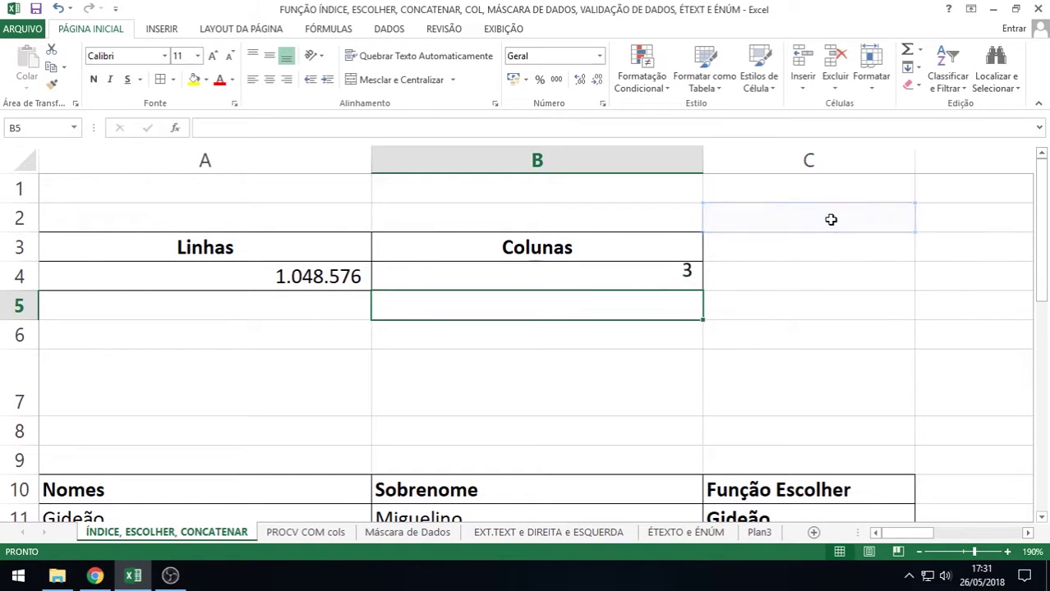
double_click(636, 277)
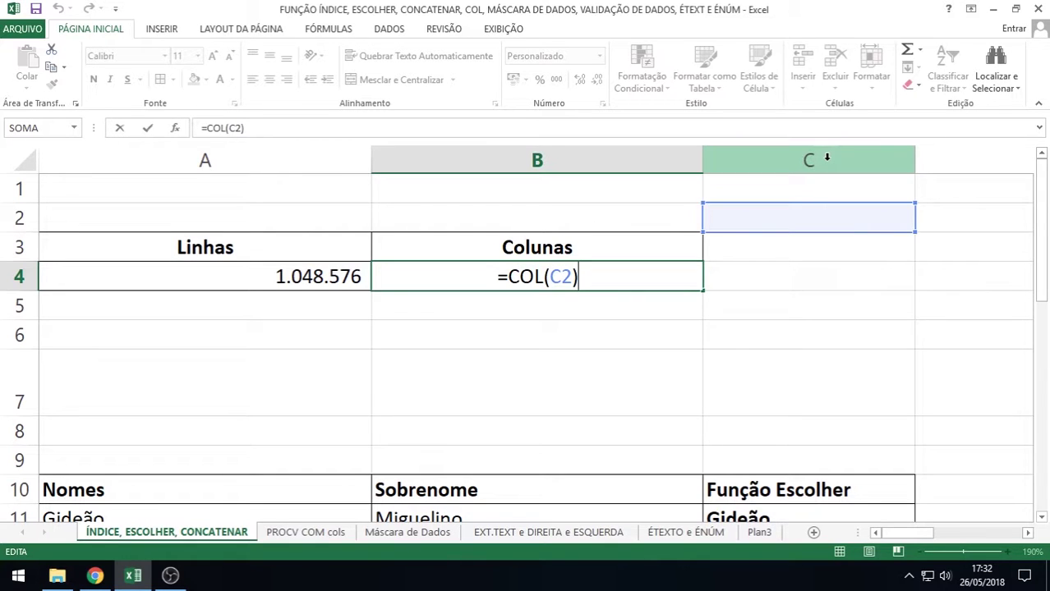
key(Return)
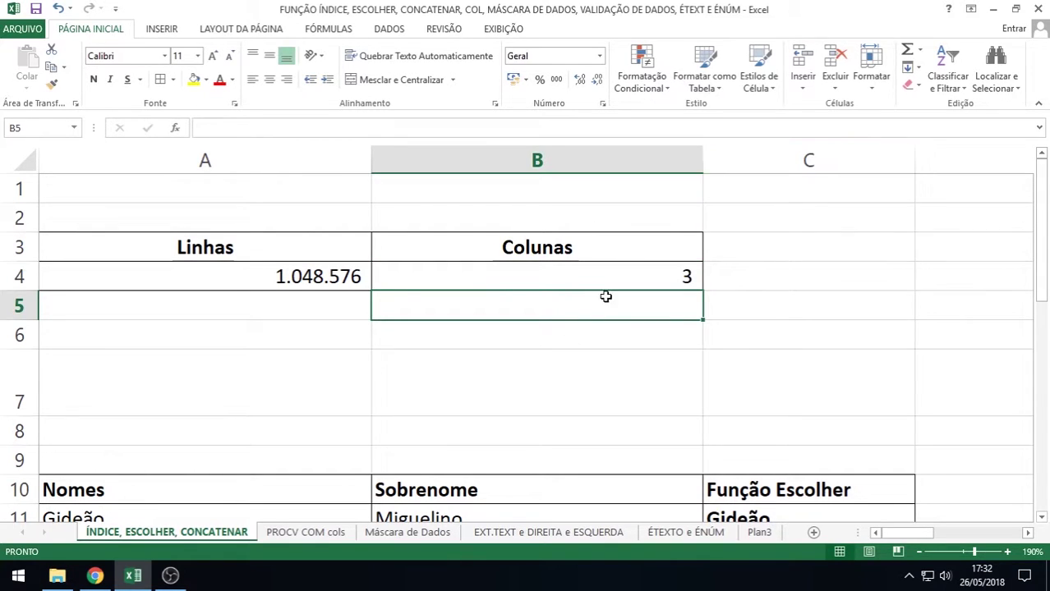
Move B4's reference from C2 to G2 so =COL(G2) returns 7, and review it
double_click(619, 276)
drag(813, 233, 867, 206)
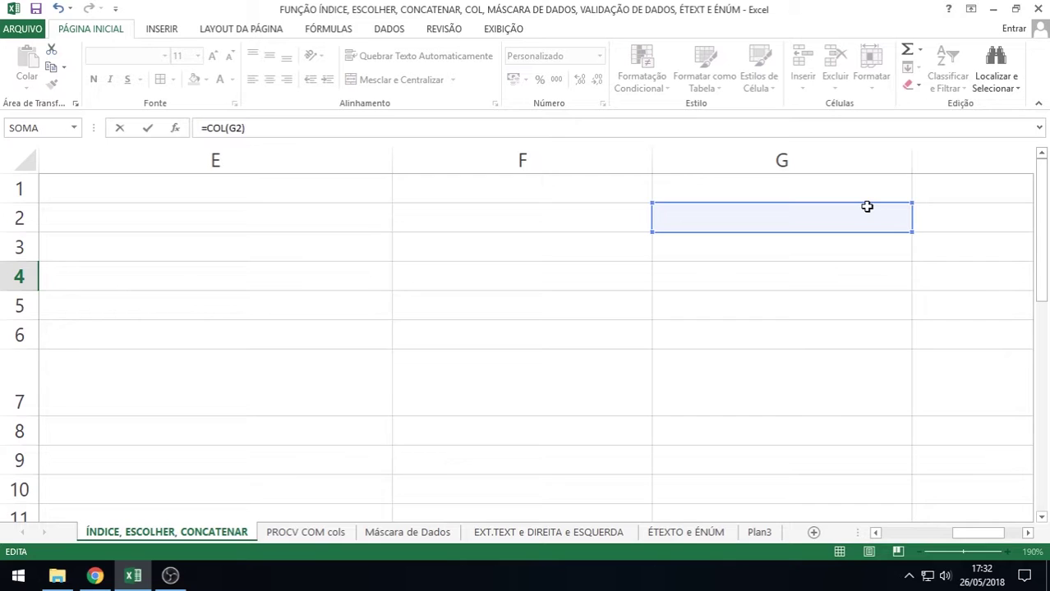
key(Return)
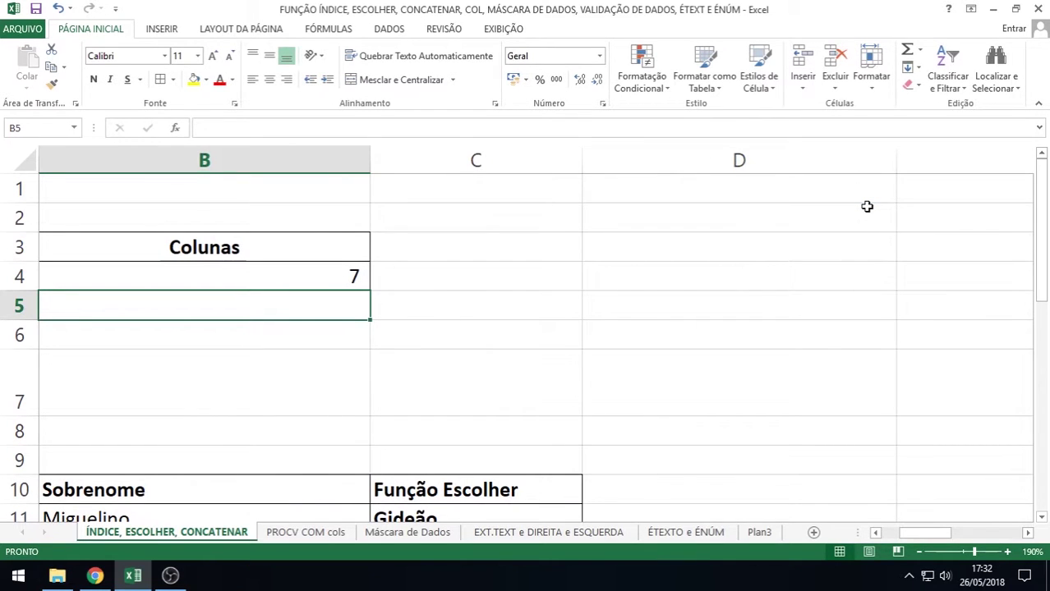
drag(905, 531, 891, 536)
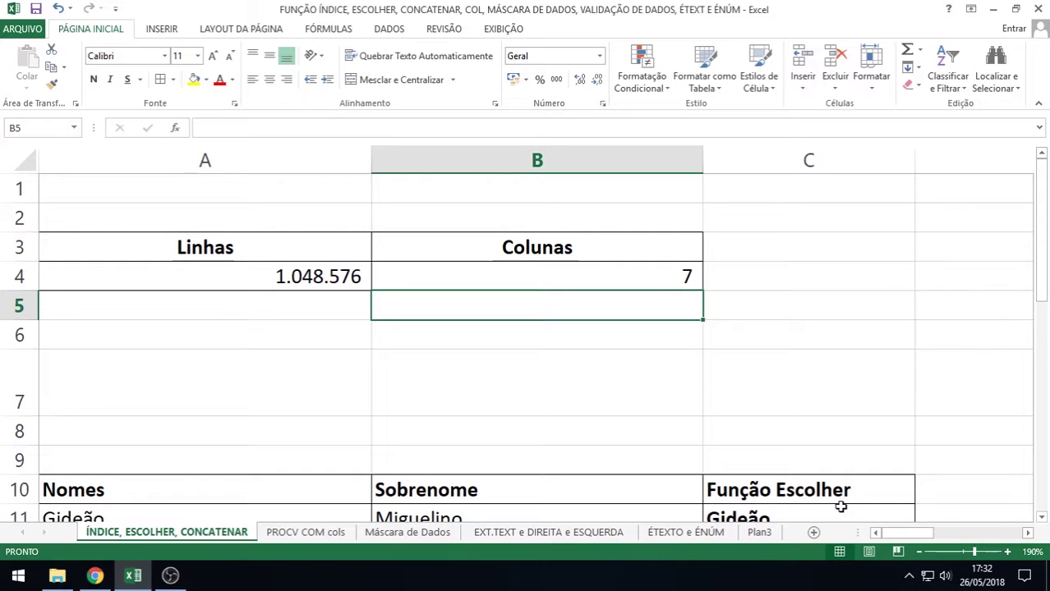
click(624, 271)
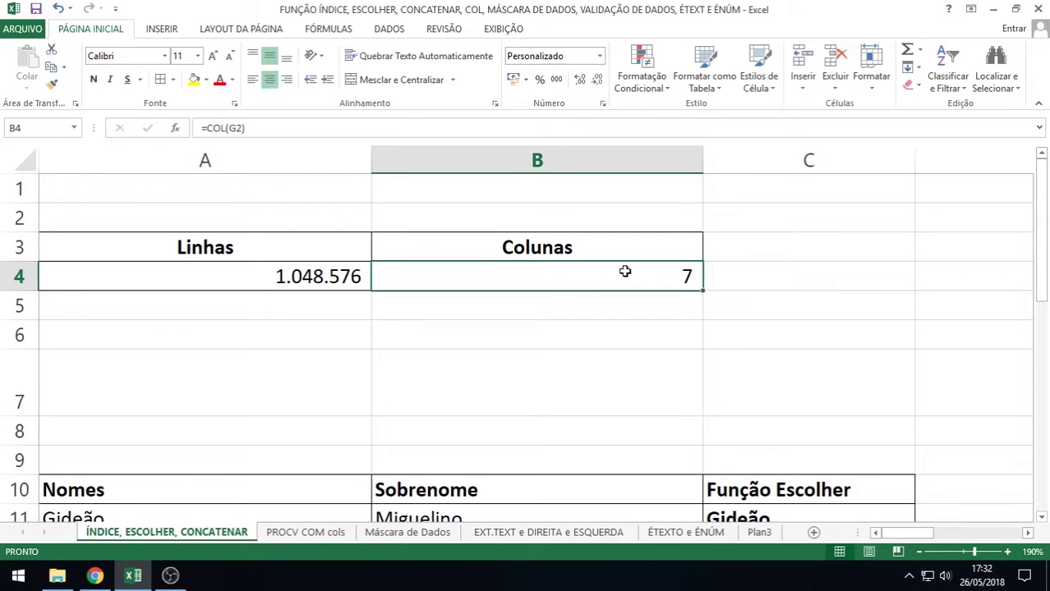
double_click(624, 271)
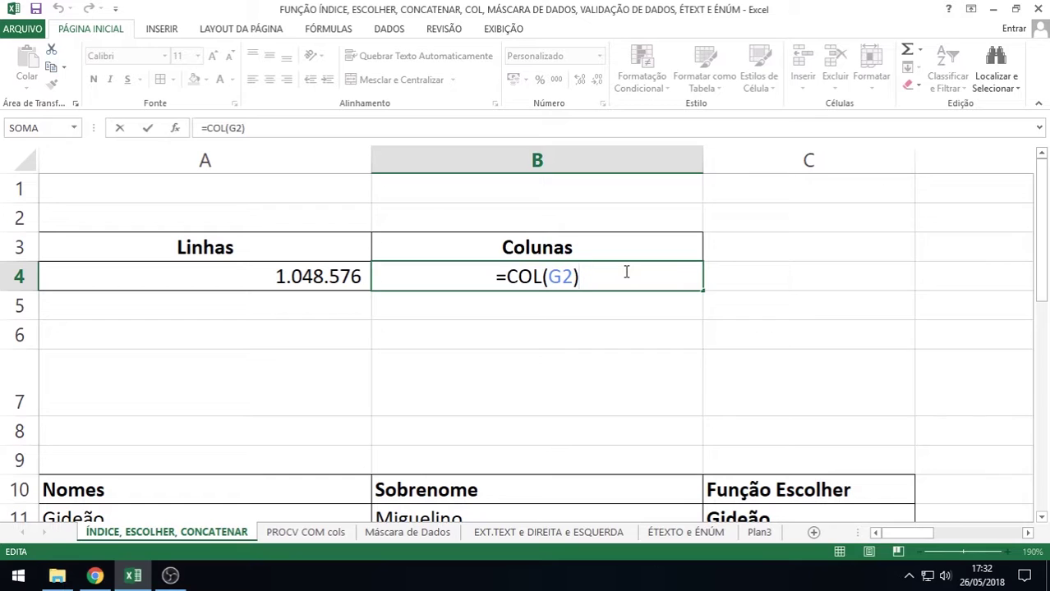
key(Return)
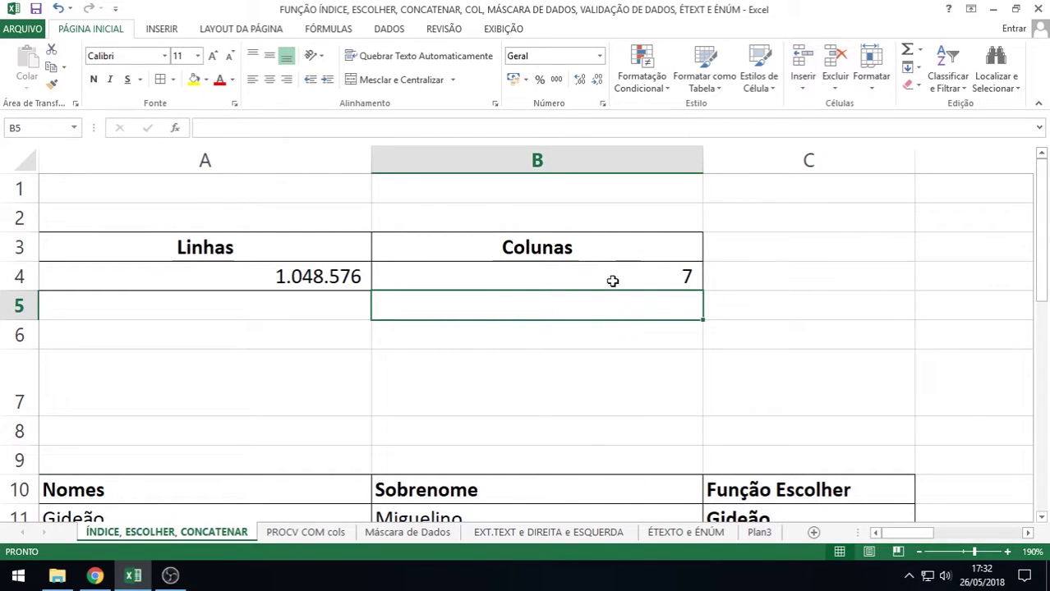
click(630, 272)
double_click(631, 272)
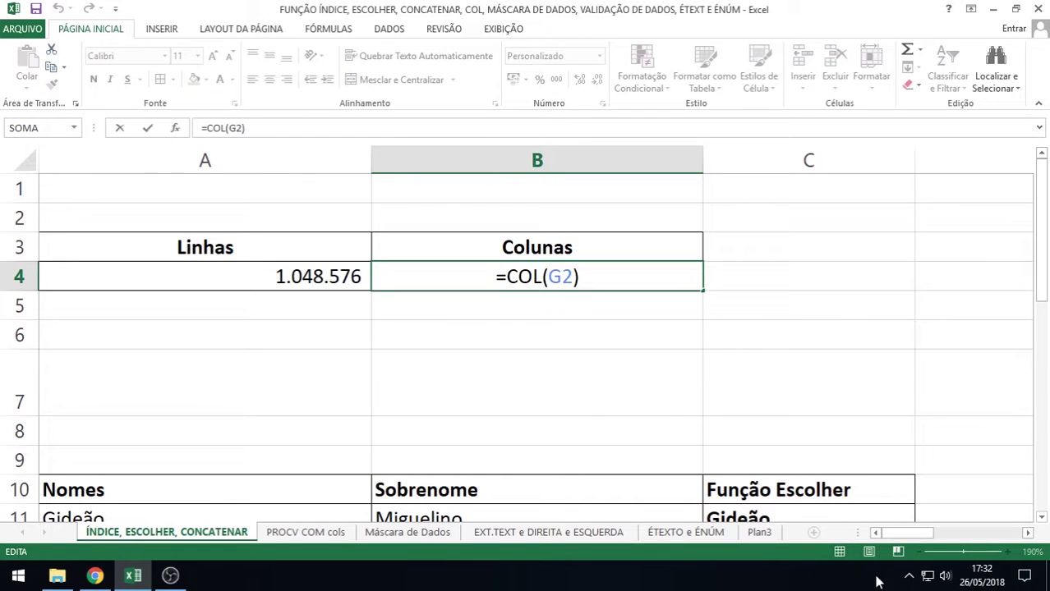
mouse_move(905, 534)
mouse_down()
mouse_move(986, 539)
mouse_move(915, 541)
mouse_up()
key(Return)
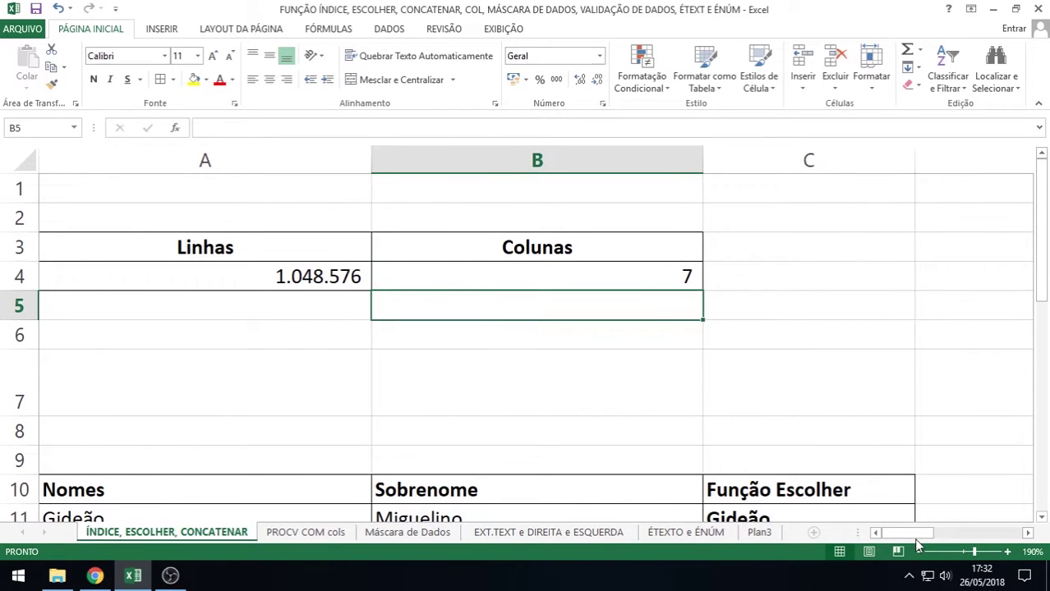
Change A4's A1048576 reference to A8, giving =LIN(A8), which returns 8
drag(900, 534, 874, 534)
double_click(278, 276)
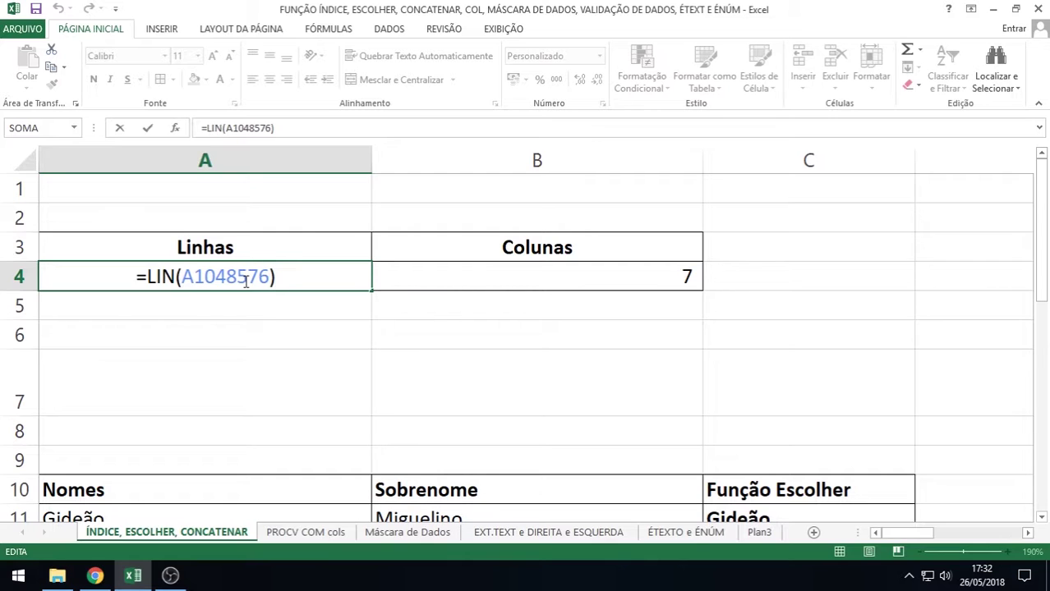
key(Return)
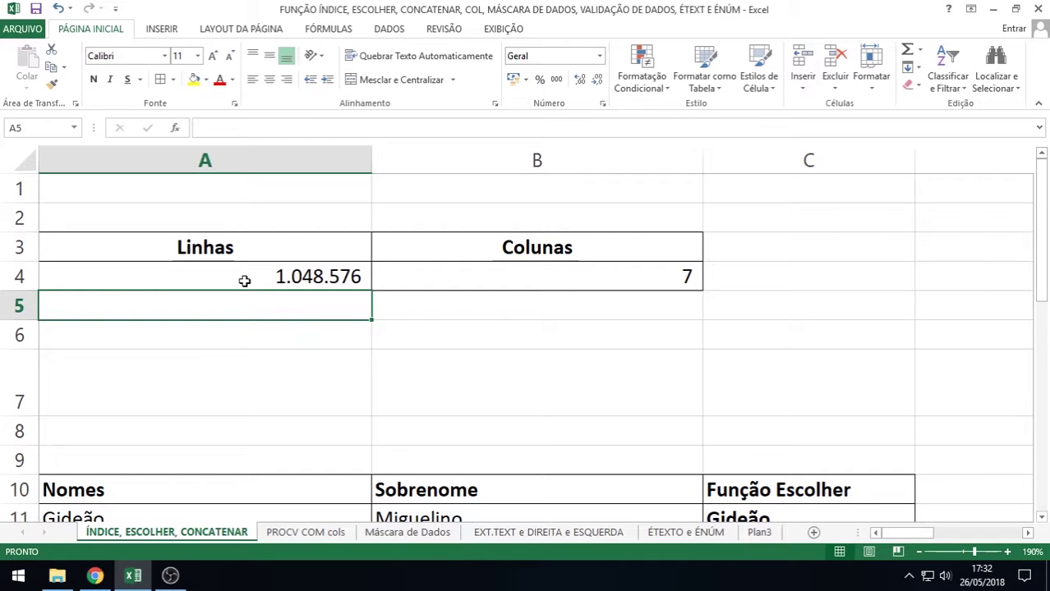
double_click(277, 277)
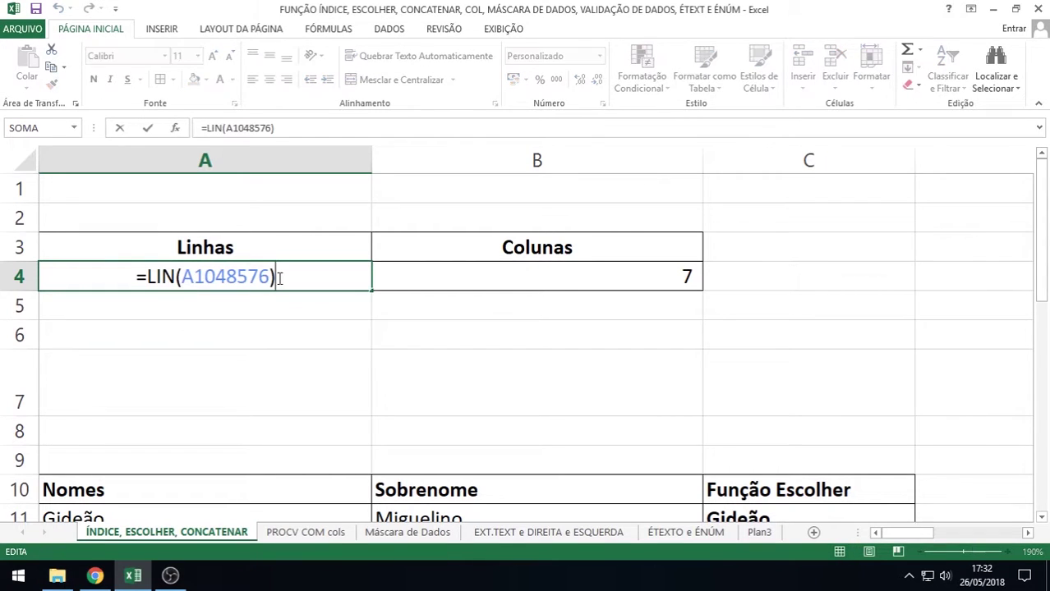
click(188, 278)
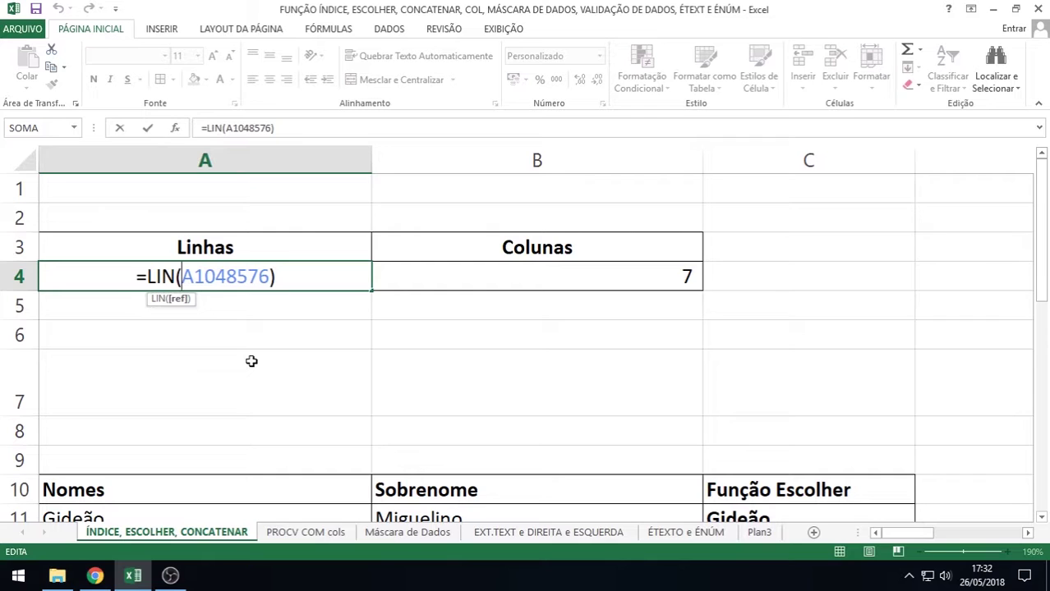
key(Right)
key(Right)
key(Delete)
key(Delete)
key(Delete)
key(Delete)
key(Delete)
key(Delete)
key(BackSpace)
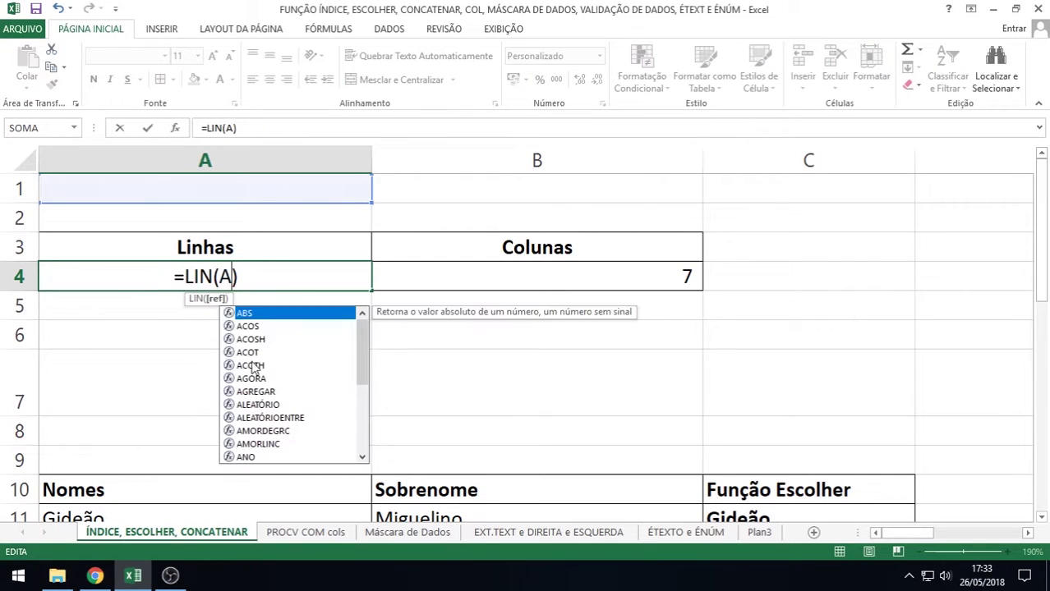
text(8)
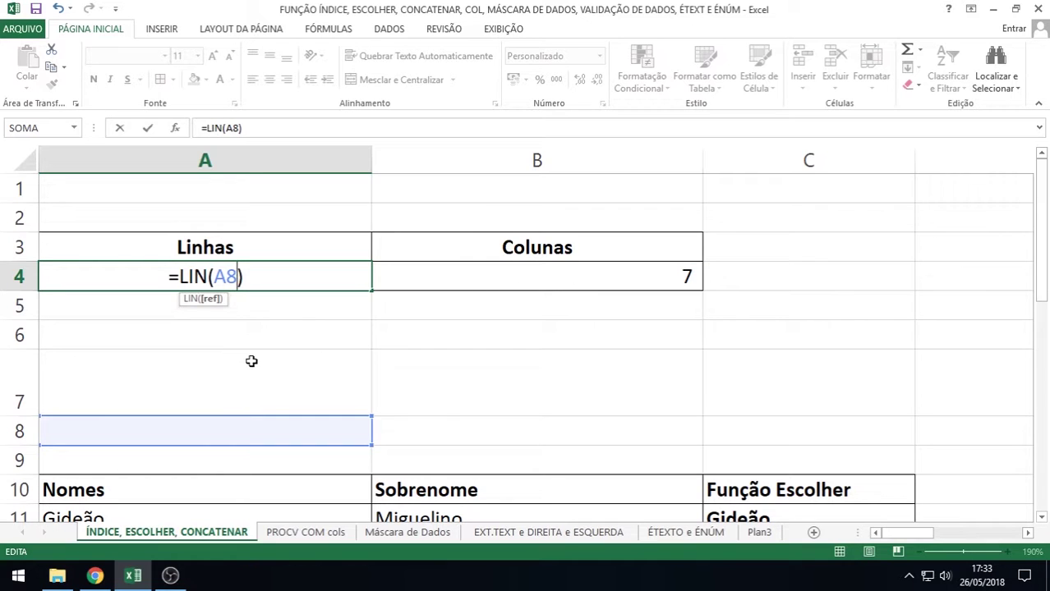
key(ctrl+Return)
key(Return)
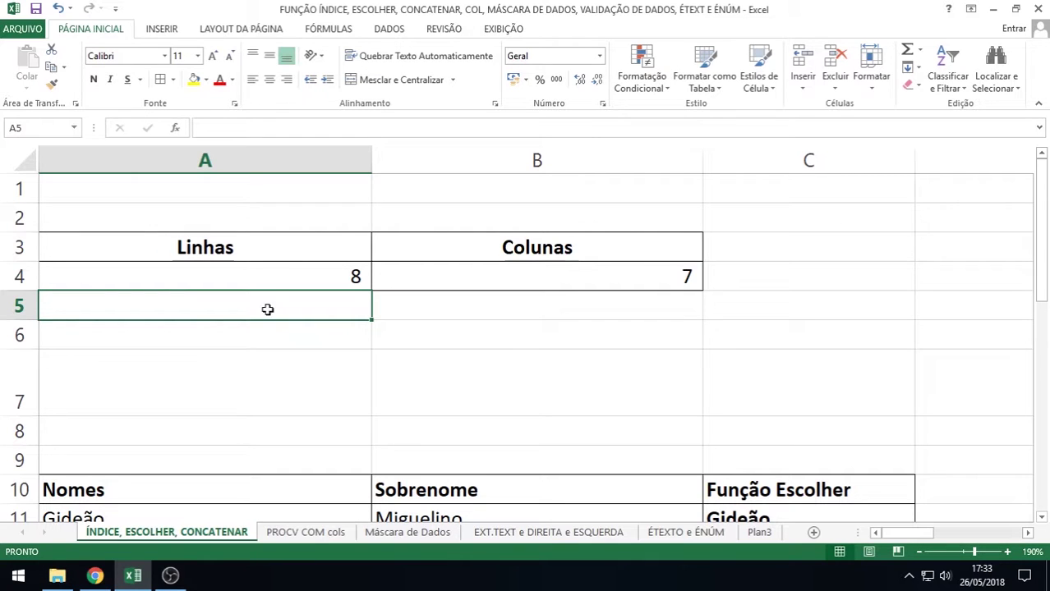
Select the Linhas heading together with its result, A3:A4
click(277, 277)
click(244, 245)
drag(244, 245, 247, 267)
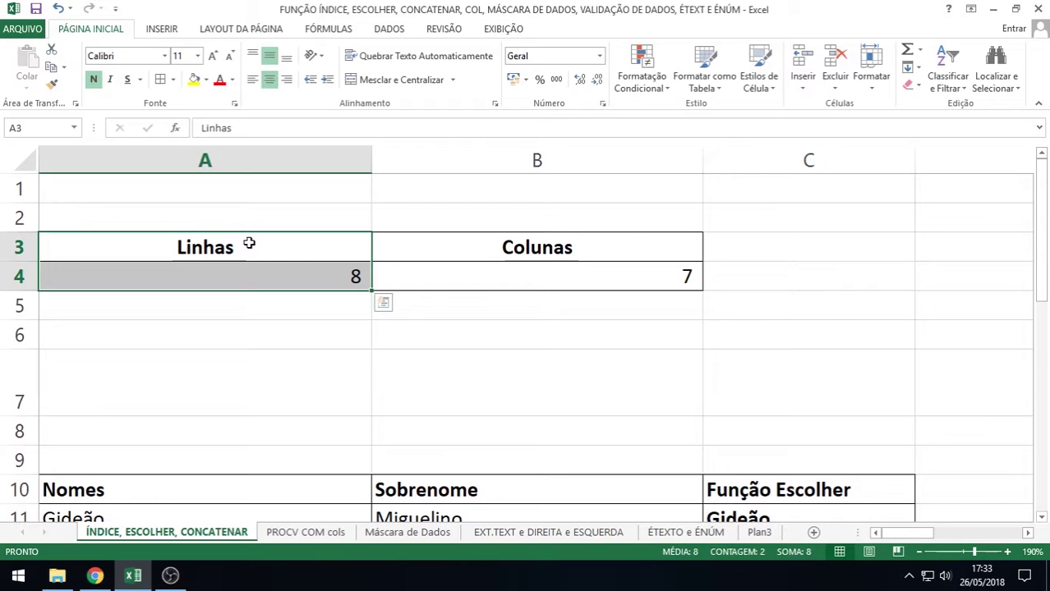
Scroll to the names table and edit C11's =ESCOLHER(1;A11;…;A18) formula
scroll(249, 243, down, 3)
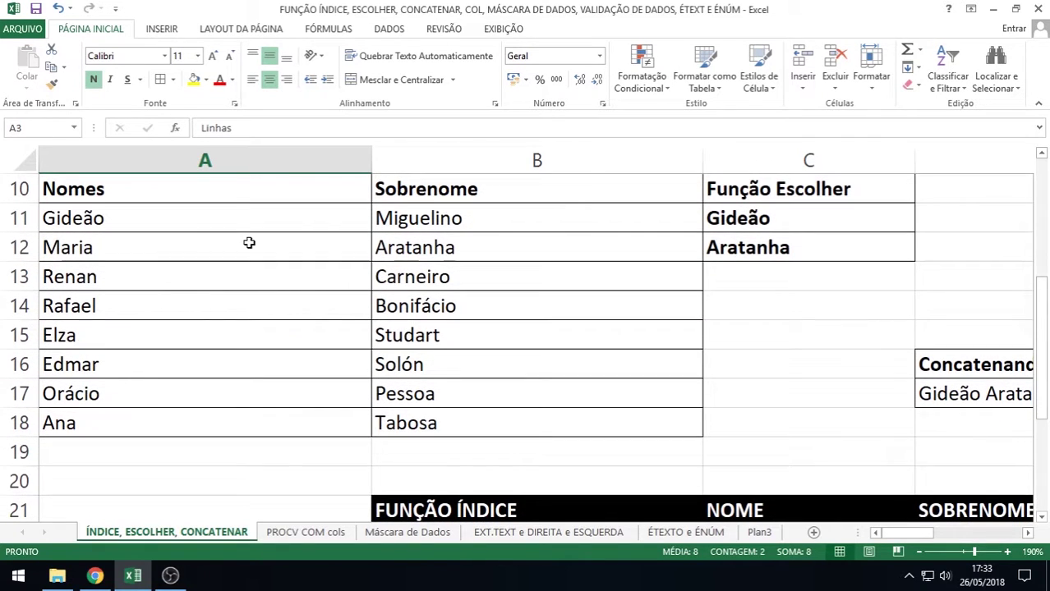
scroll(249, 243, up, 3)
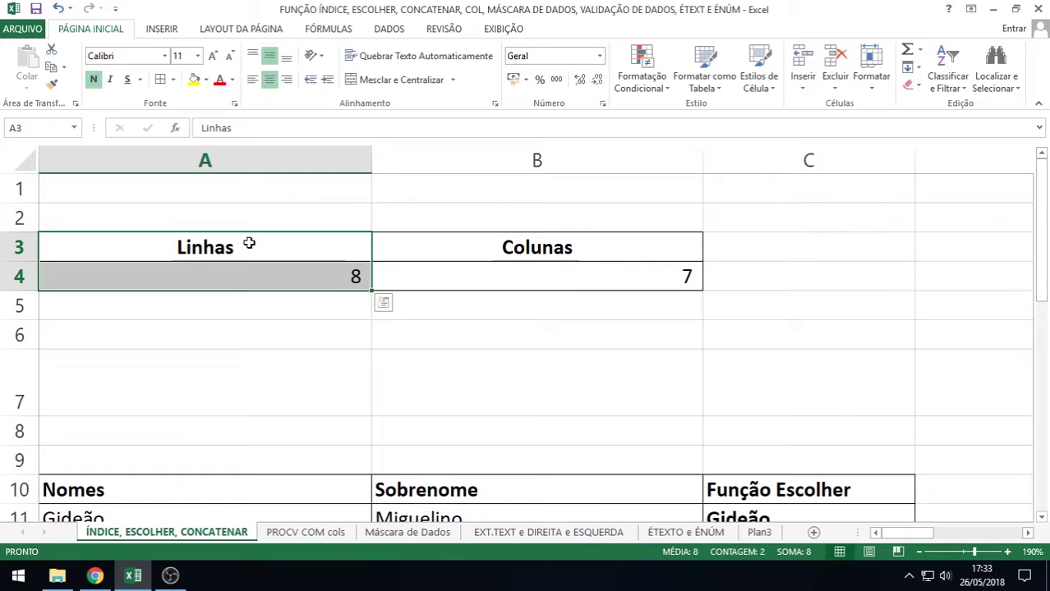
scroll(249, 243, down, 3)
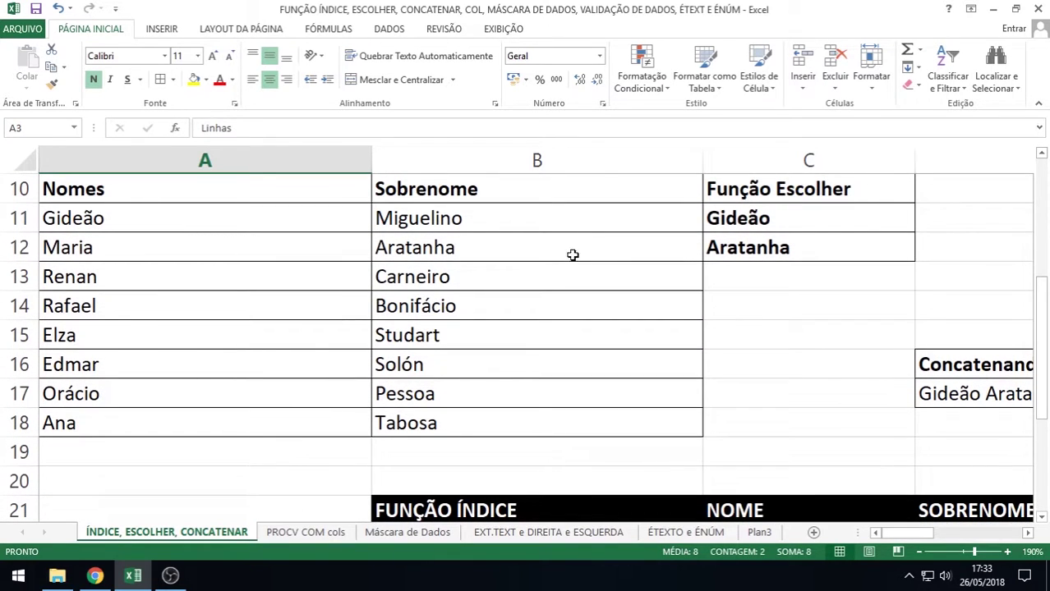
double_click(713, 218)
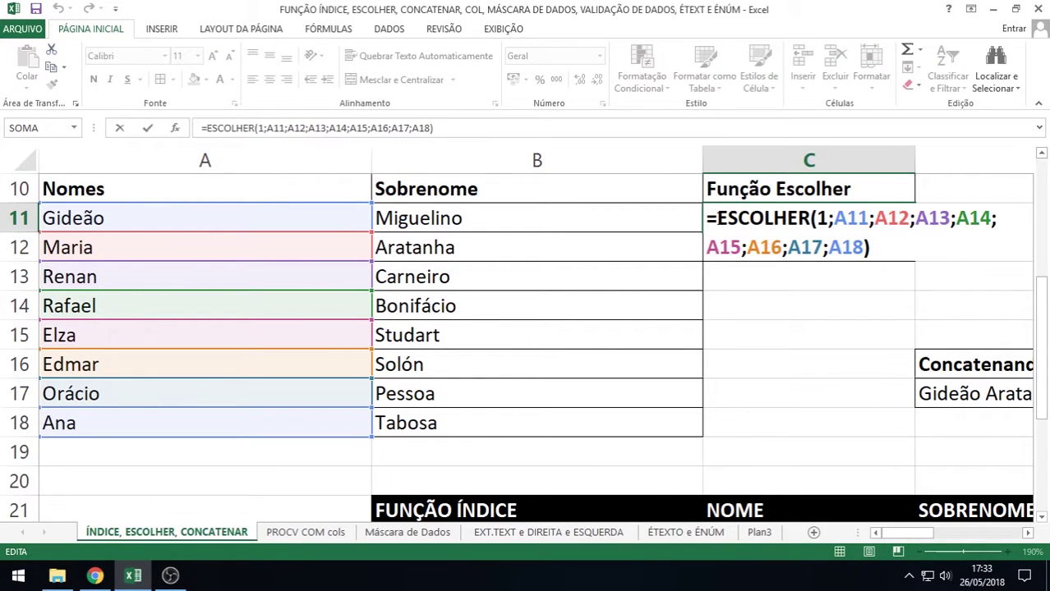
Highlight the ESCOLHER name in C11's formula, then change its index from 1 to 5
drag(716, 218, 786, 219)
click(819, 219)
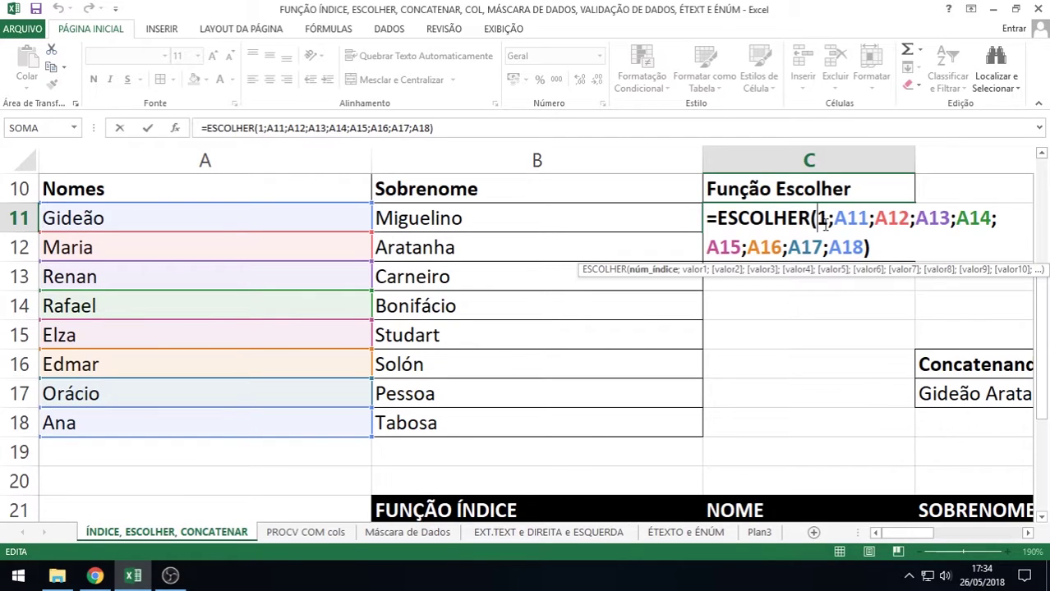
key(Return)
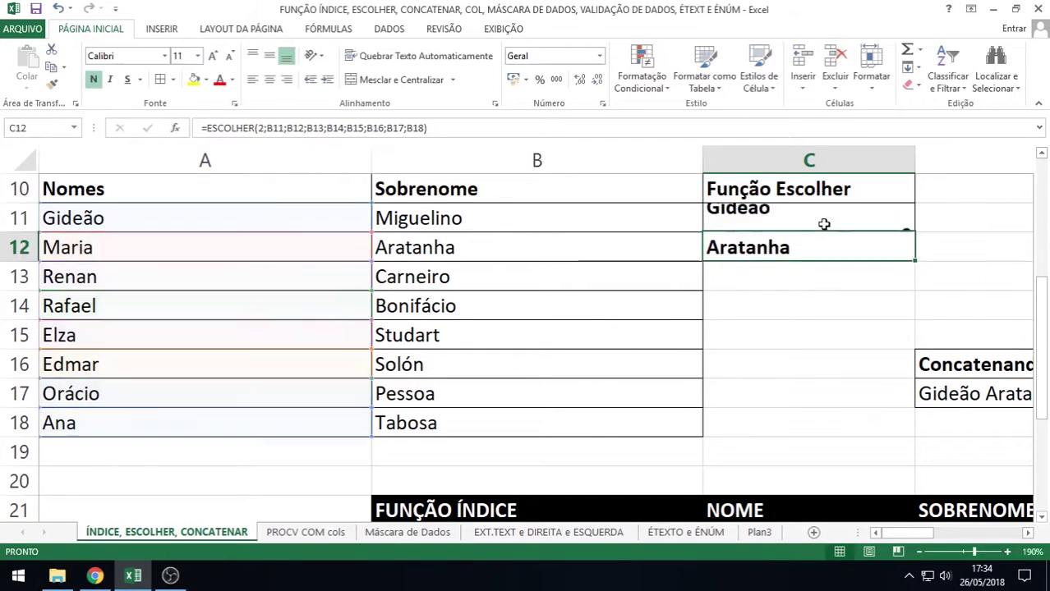
click(824, 224)
double_click(824, 223)
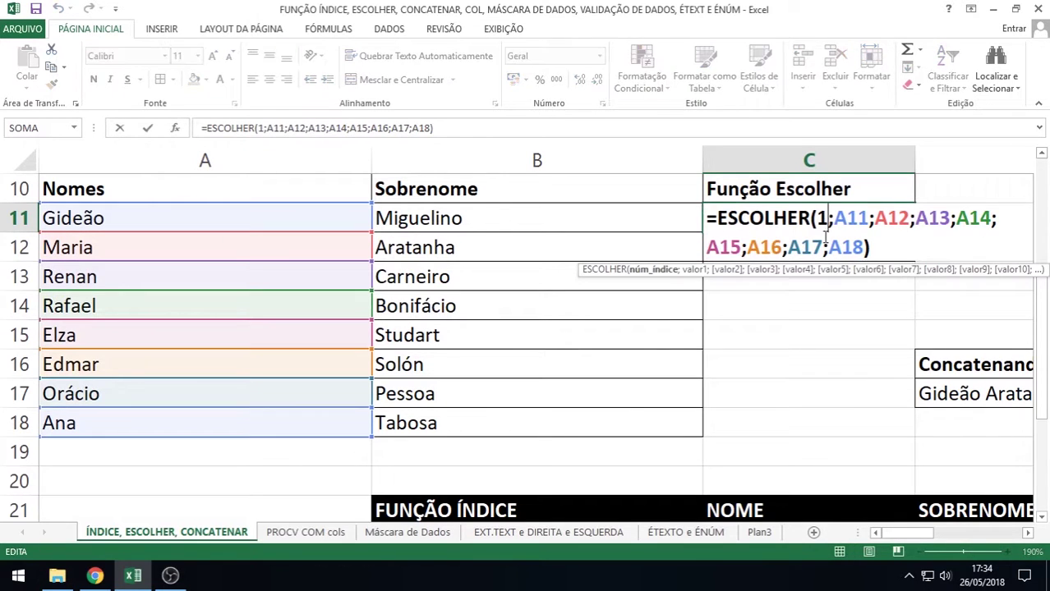
key(BackSpace)
text(5)
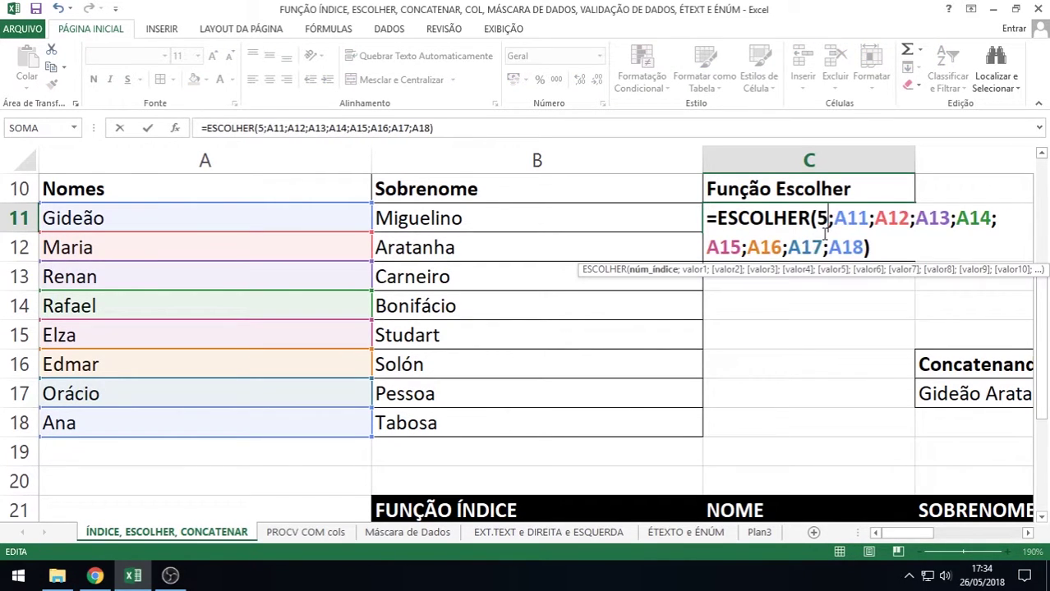
key(Return)
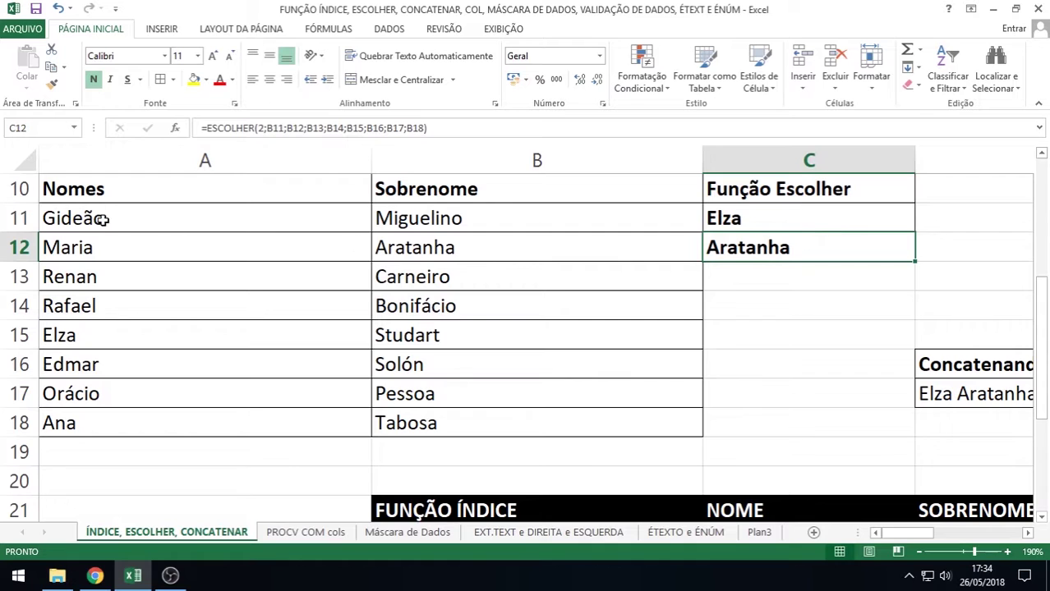
Count the names down to the fifth, Elza, then set C11's index to 6, returning Edmar
click(102, 221)
click(101, 248)
click(93, 278)
click(83, 308)
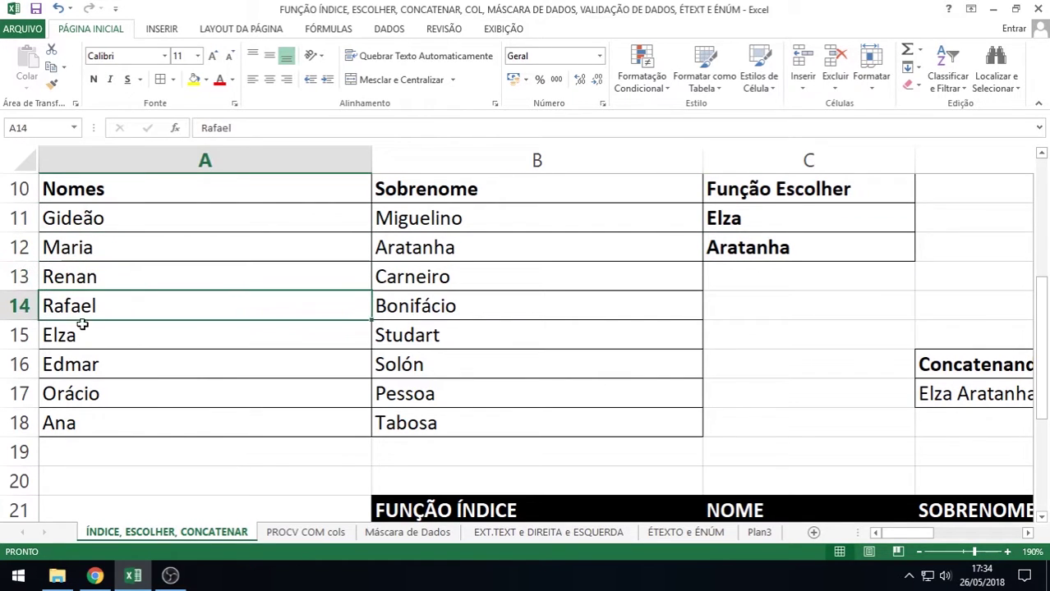
click(81, 338)
double_click(819, 218)
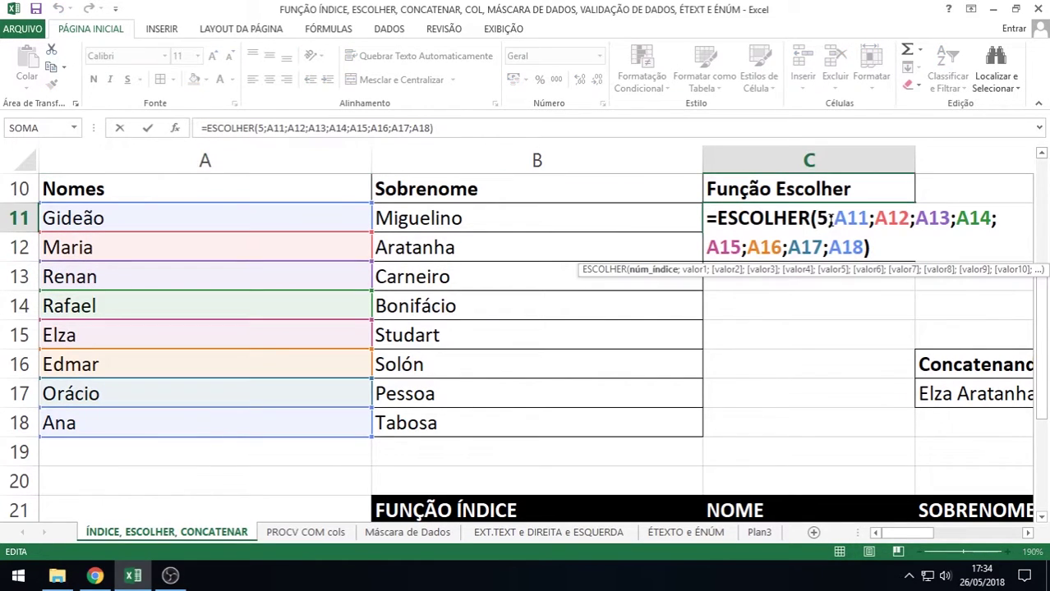
key(BackSpace)
text(6)
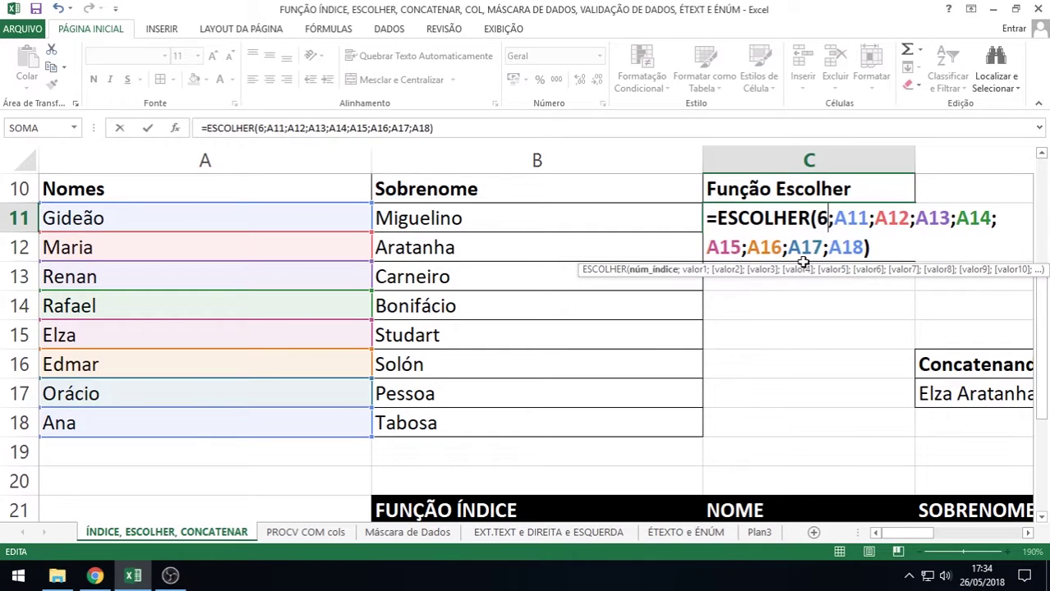
key(Return)
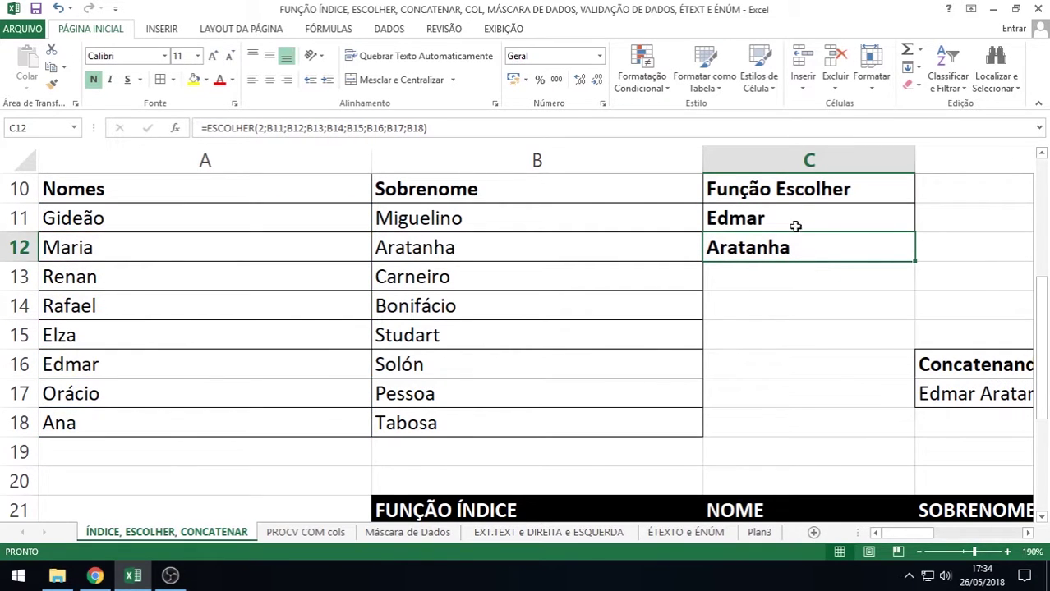
double_click(793, 220)
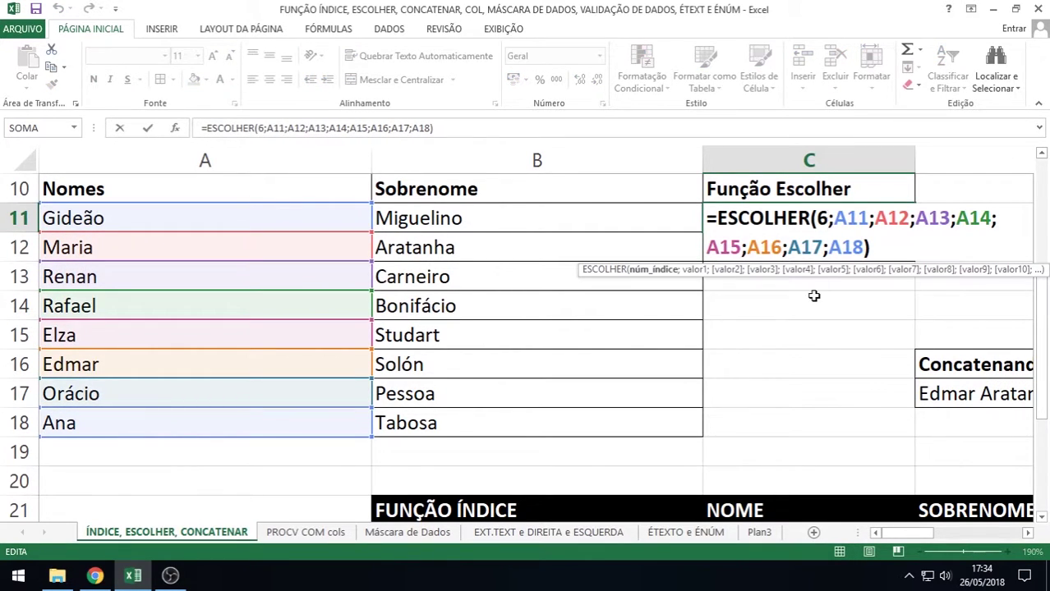
key(BackSpace)
Point C11's index at C15 and enter 2, 3, then 7 in C15, returning Orácio
click(787, 336)
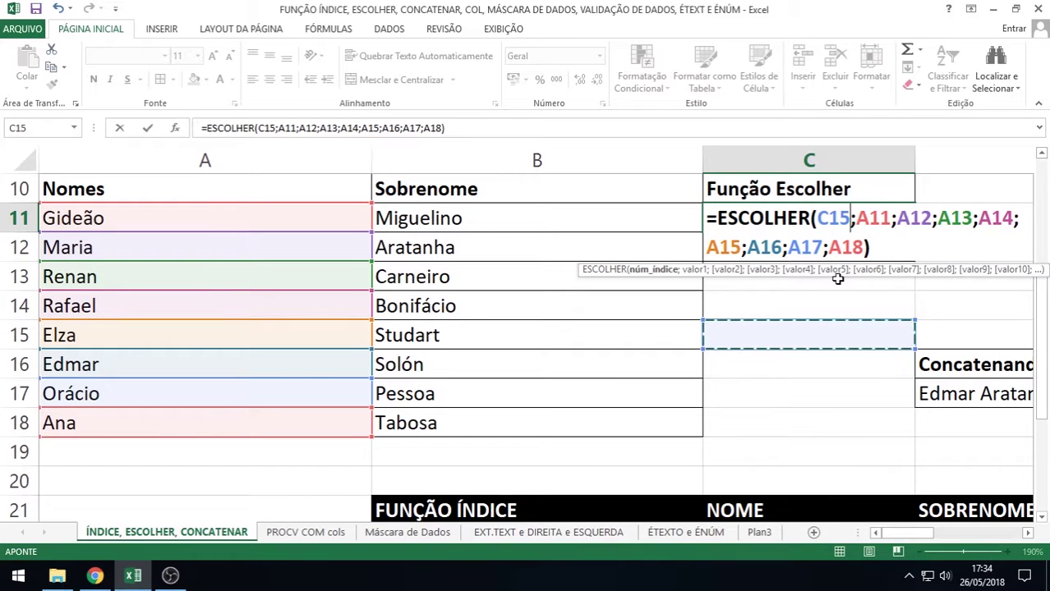
key(Return)
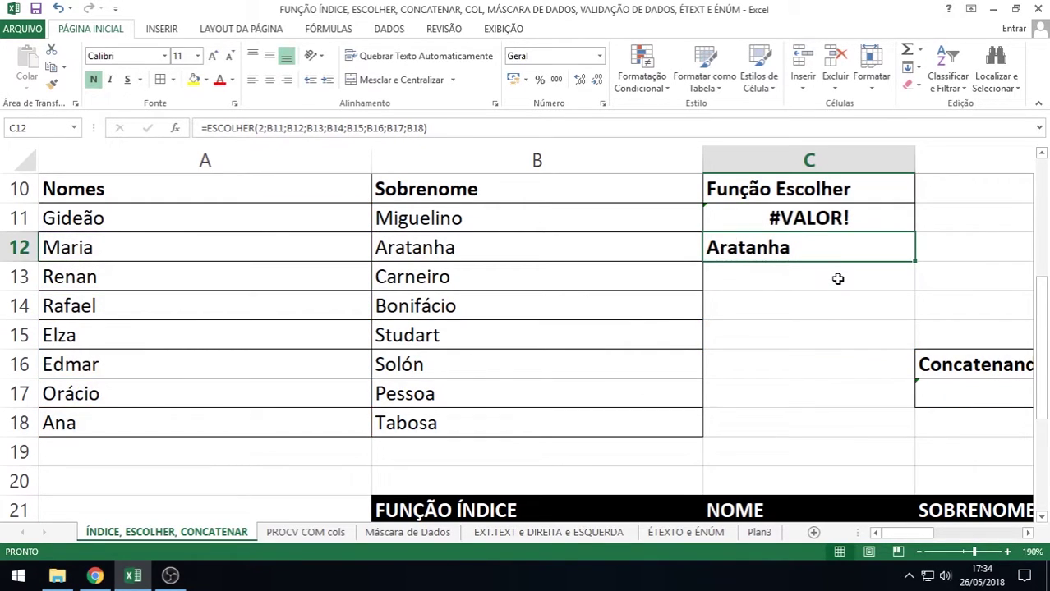
key(Down)
key(Down)
key(Down)
text(2)
key(ctrl+Return)
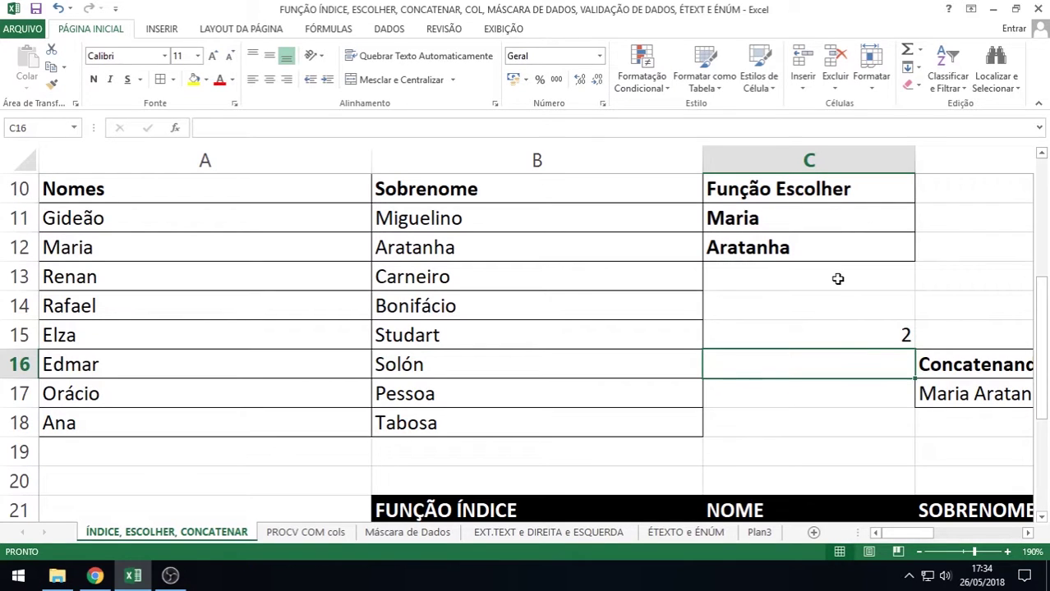
text(3)
key(Return)
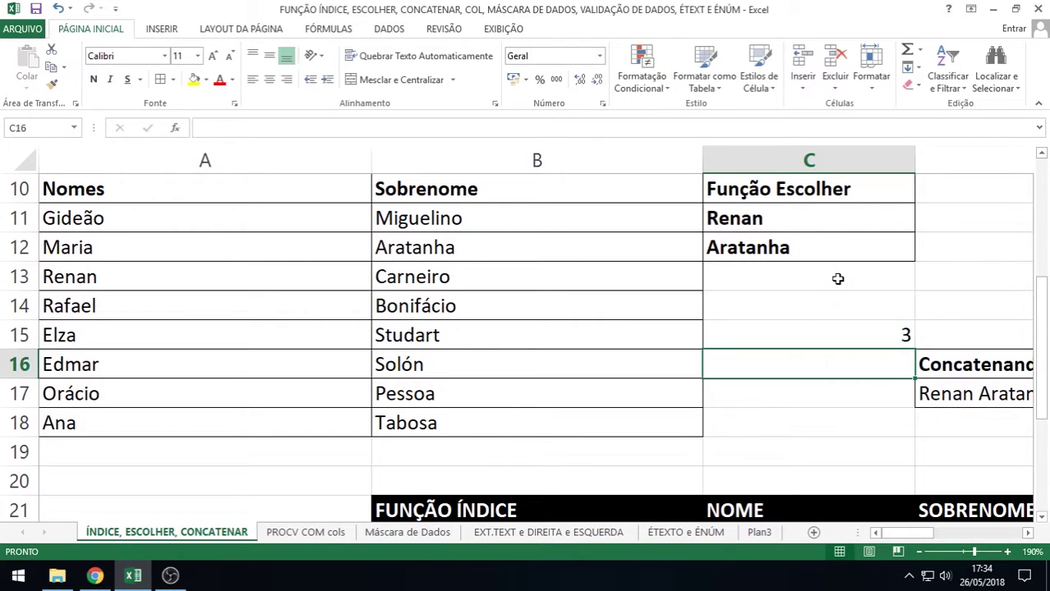
key(Up)
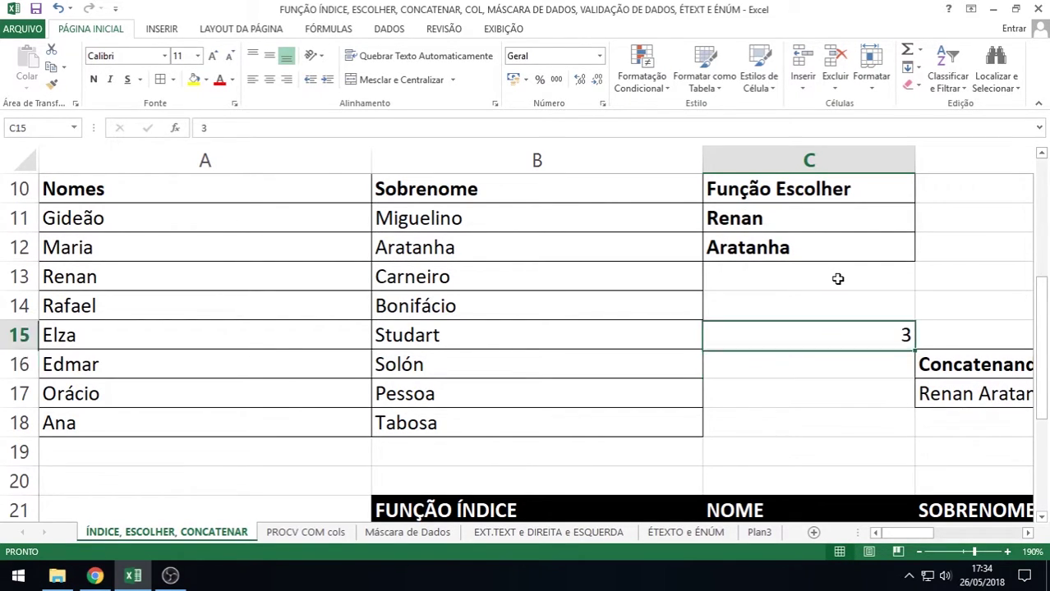
text(7)
key(Return)
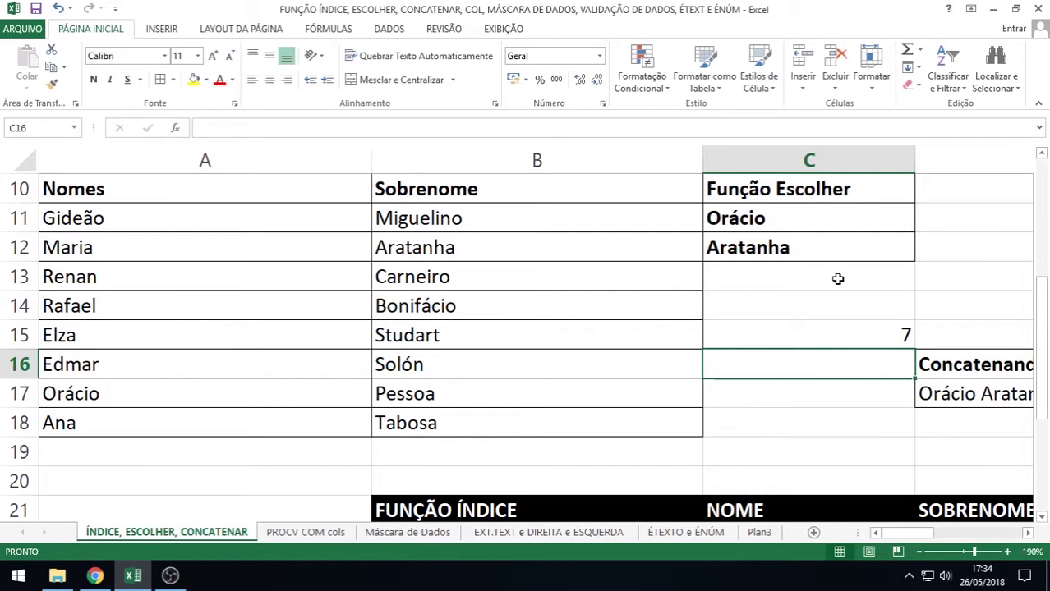
key(Up)
key(Up)
key(Up)
key(Up)
key(Up)
key(Up)
key(Down)
key(Down)
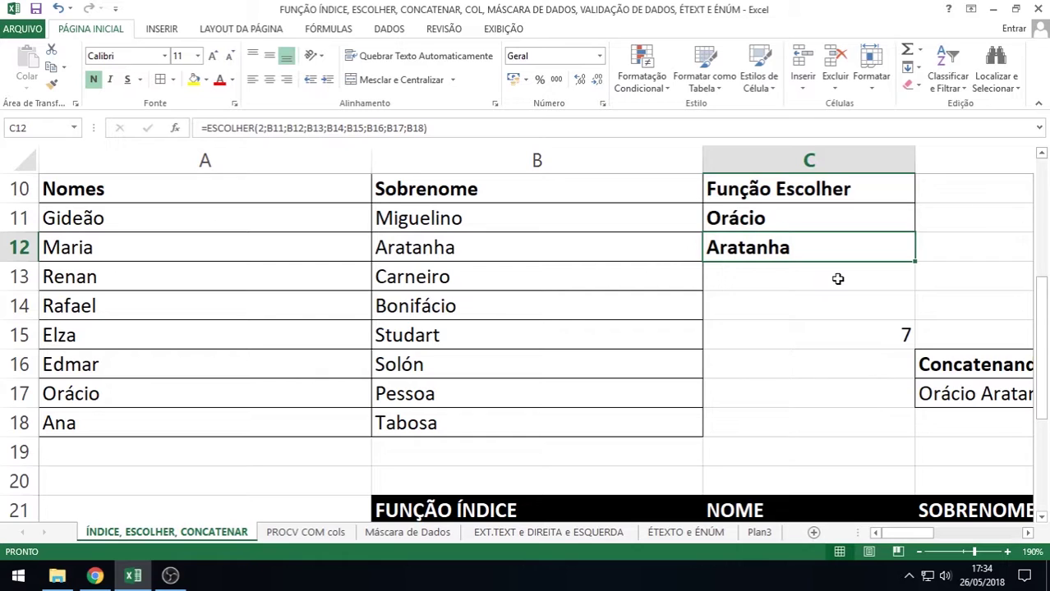
Replace the index 2 in C12's ESCOLHER formula with a reference to C16
key(F2)
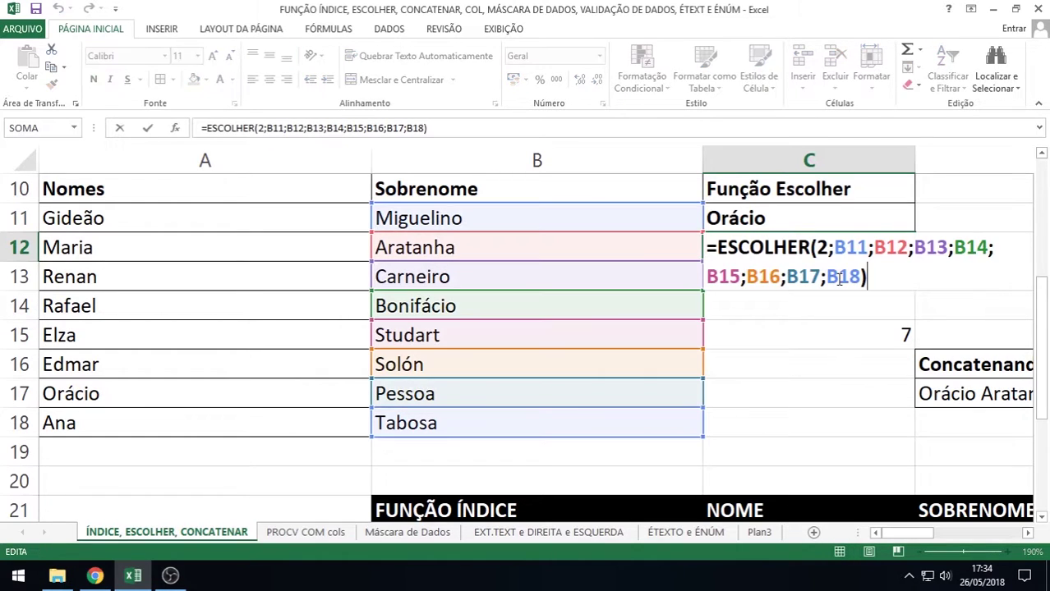
click(827, 247)
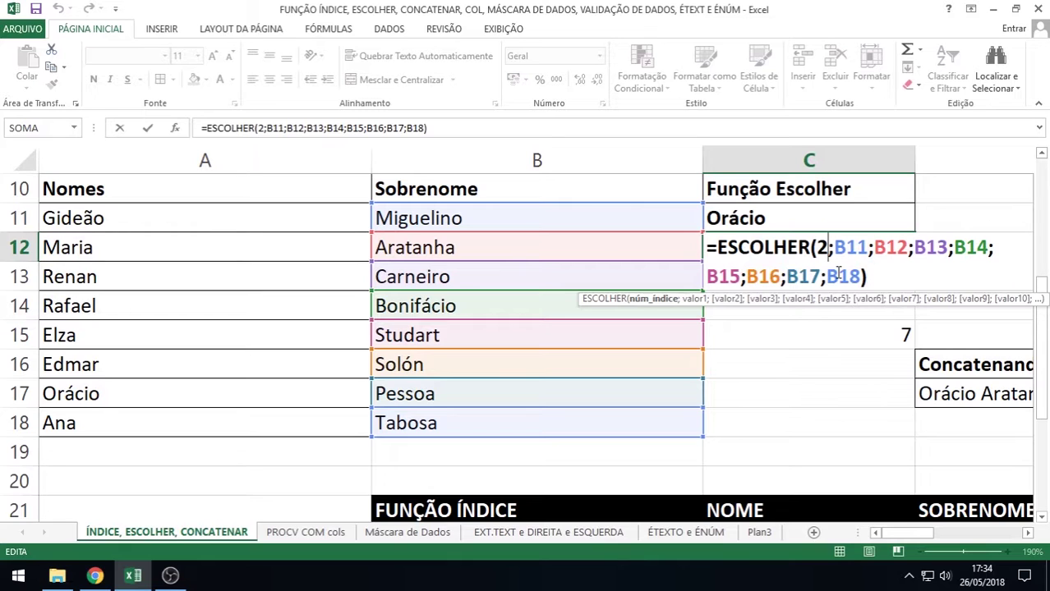
key(BackSpace)
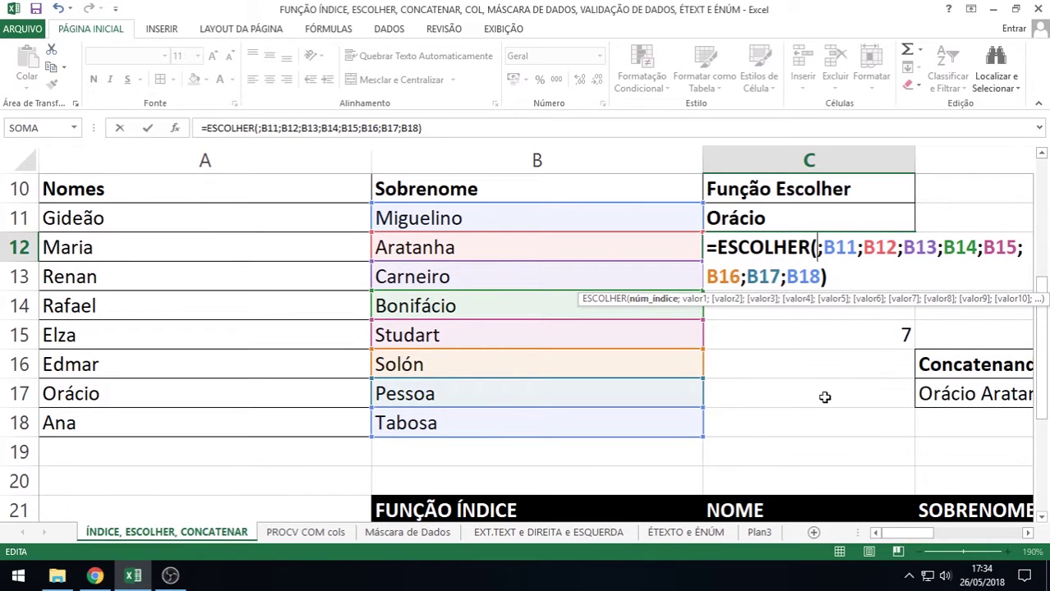
click(835, 366)
text(4)
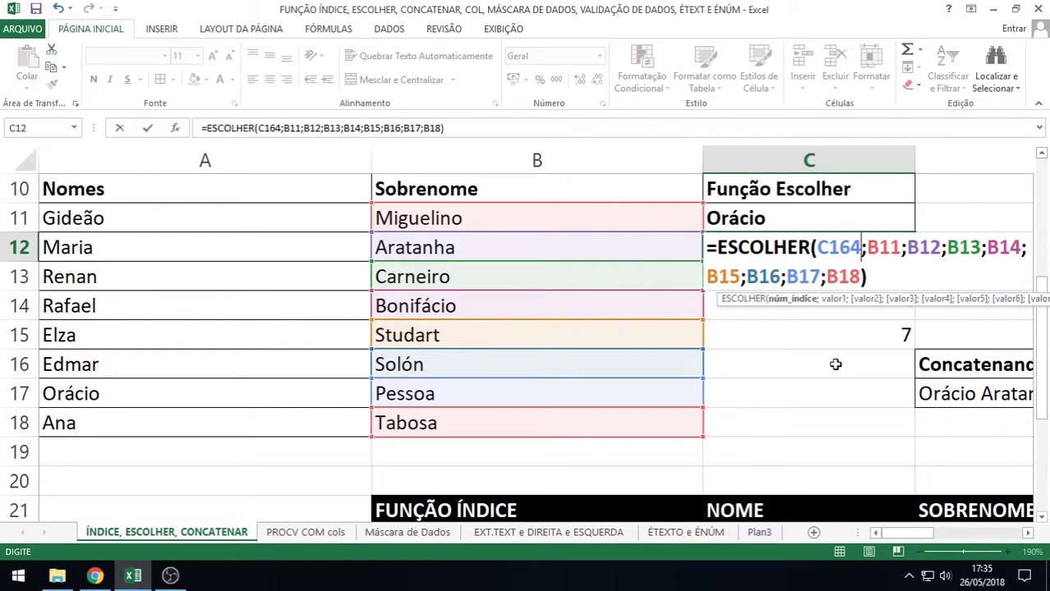
key(BackSpace)
key(BackSpace)
key(BackSpace)
key(BackSpace)
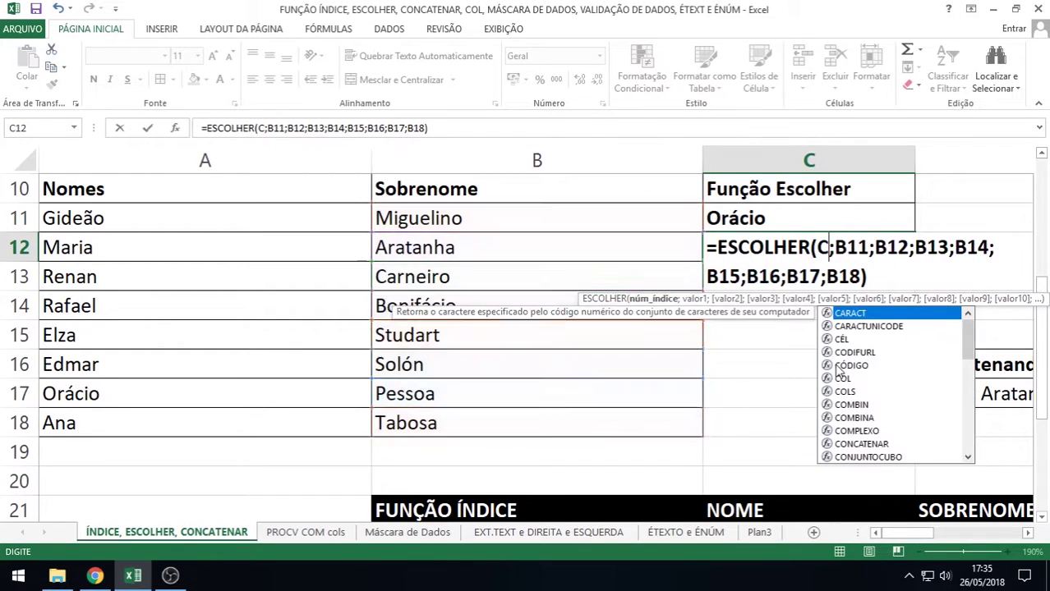
click(835, 365)
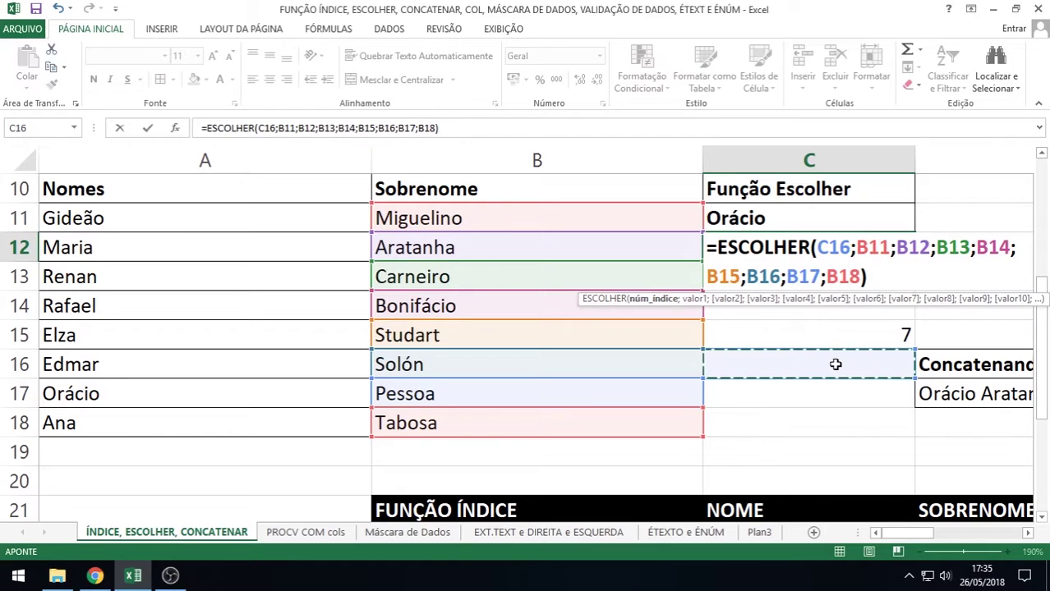
key(Return)
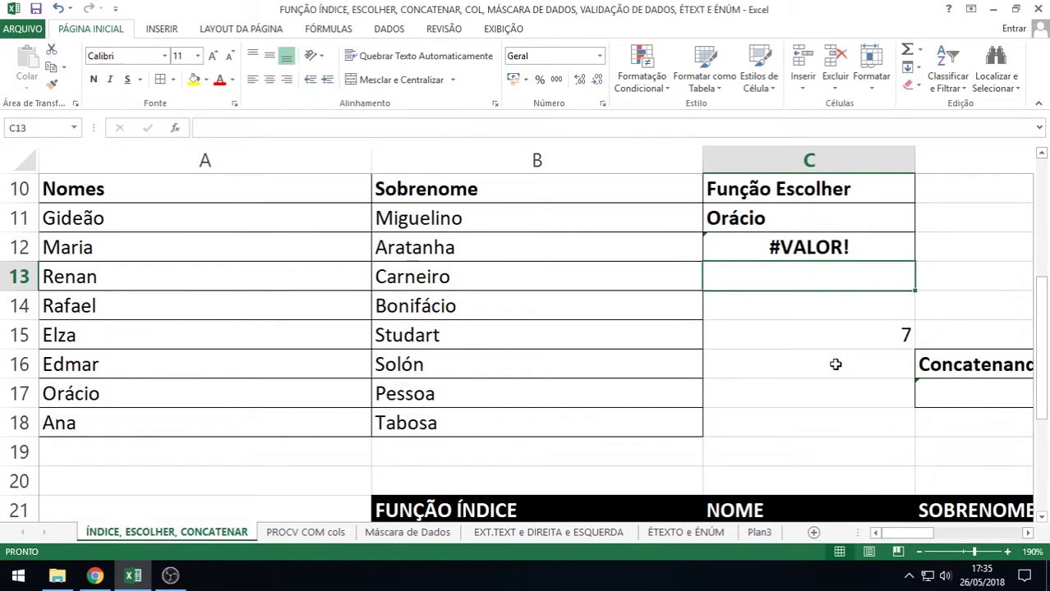
Enter 5, then 6, in C16 so C12 returns Solón
click(835, 365)
text(5)
key(Return)
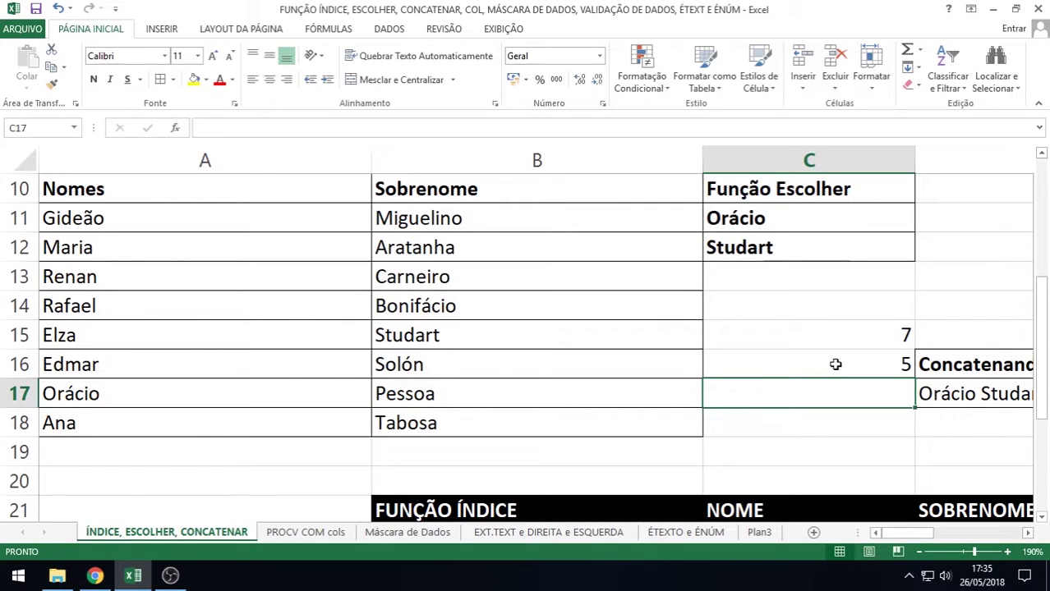
click(834, 365)
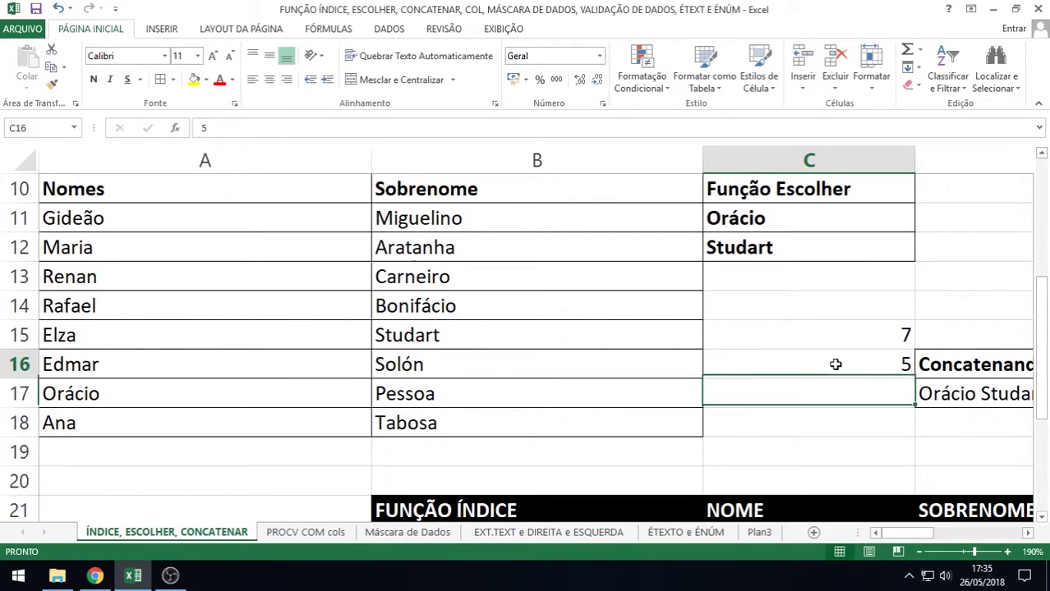
text(6)
key(Return)
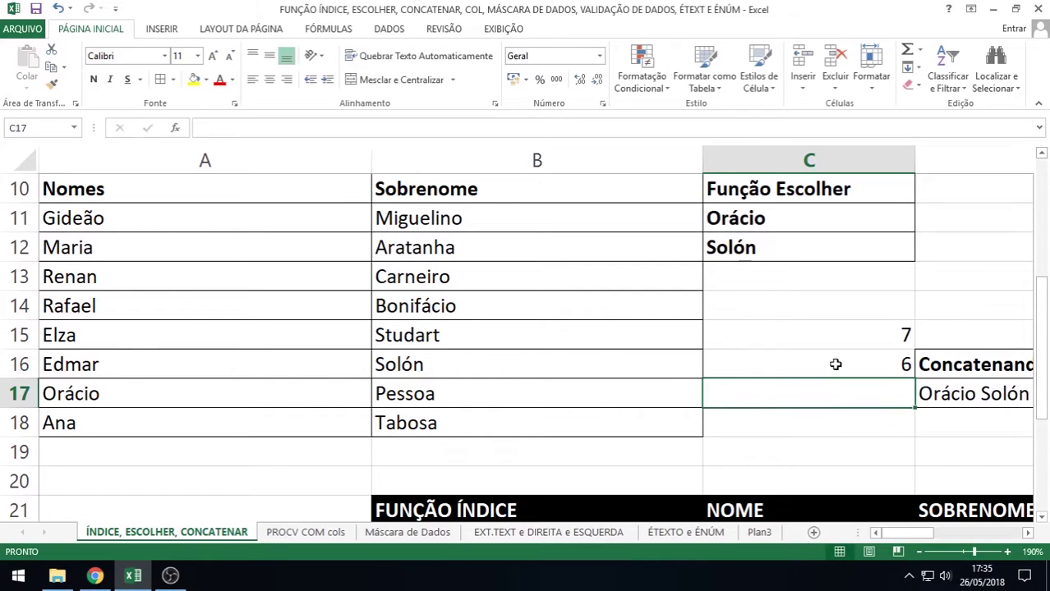
key(Up)
key(Up)
key(Up)
key(Up)
key(Up)
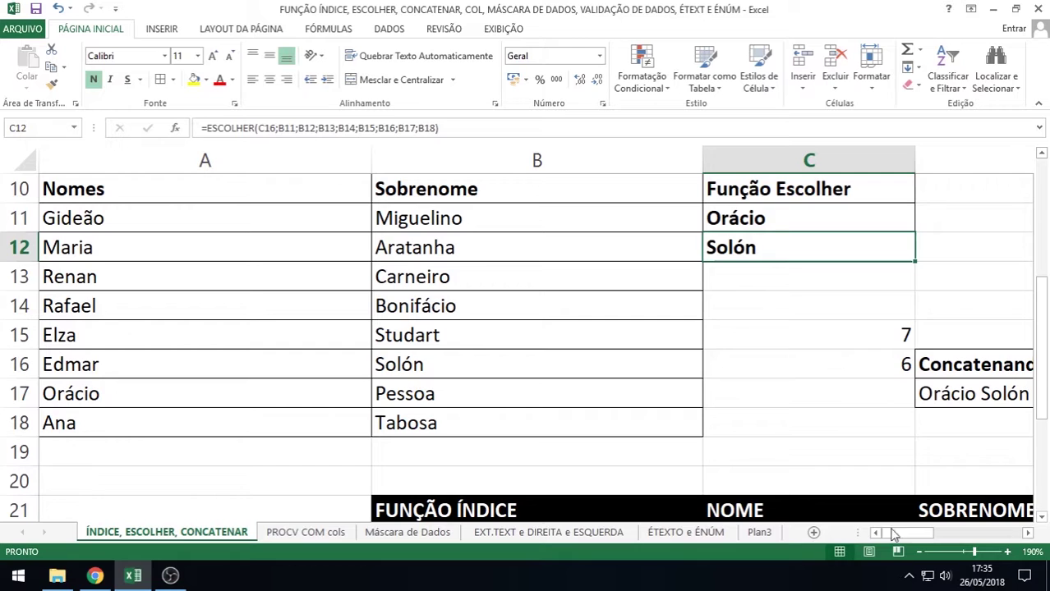
click(1028, 533)
click(1028, 533)
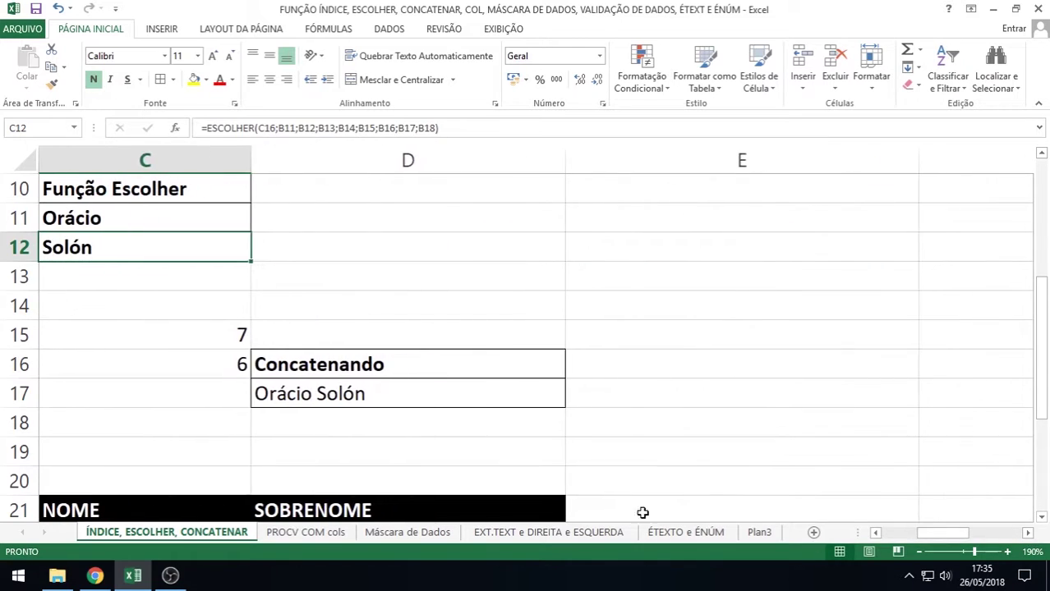
click(345, 394)
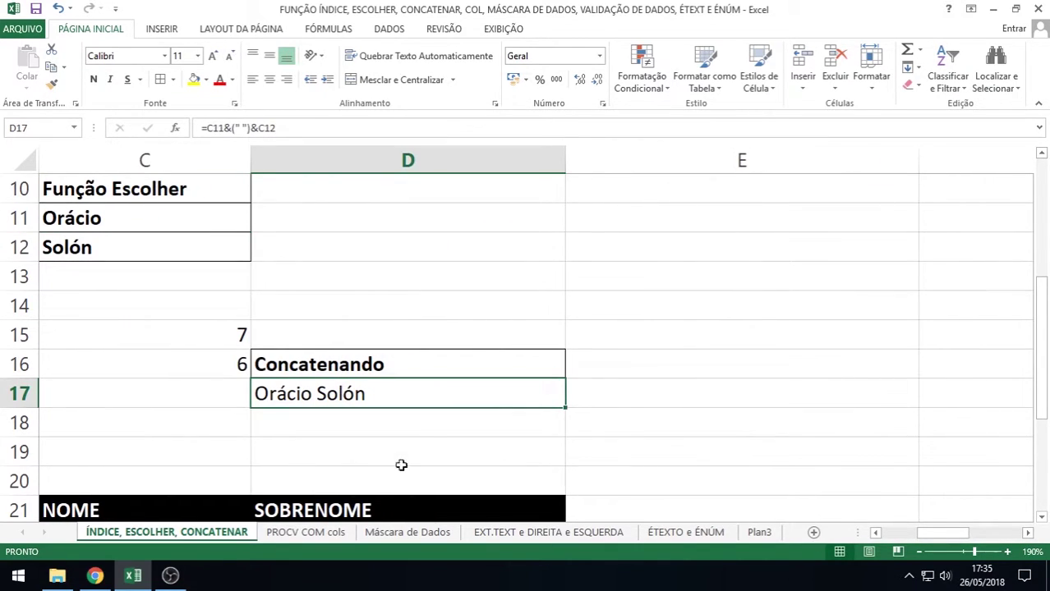
click(876, 533)
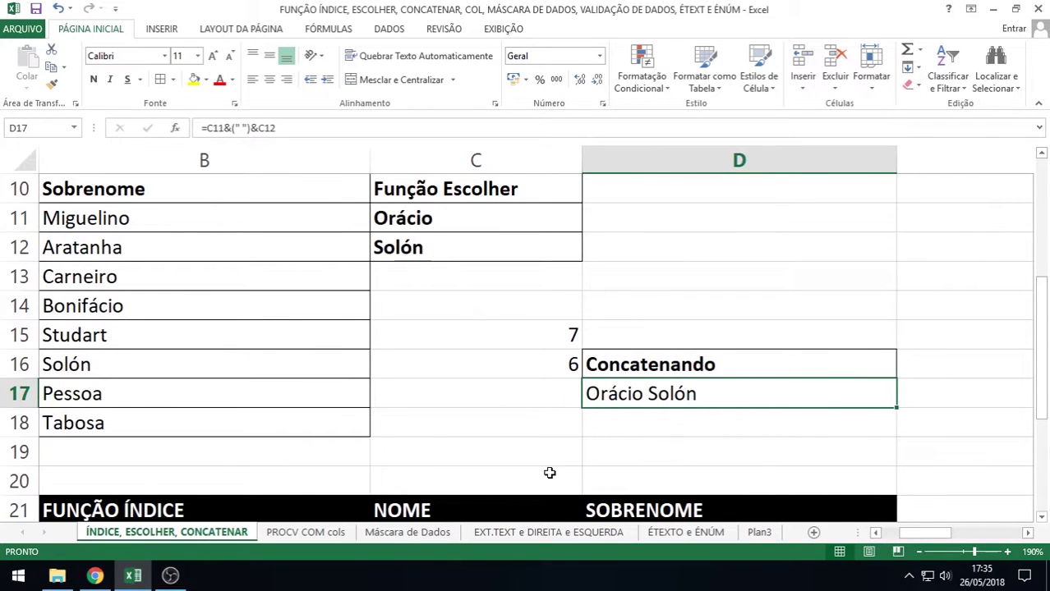
double_click(665, 394)
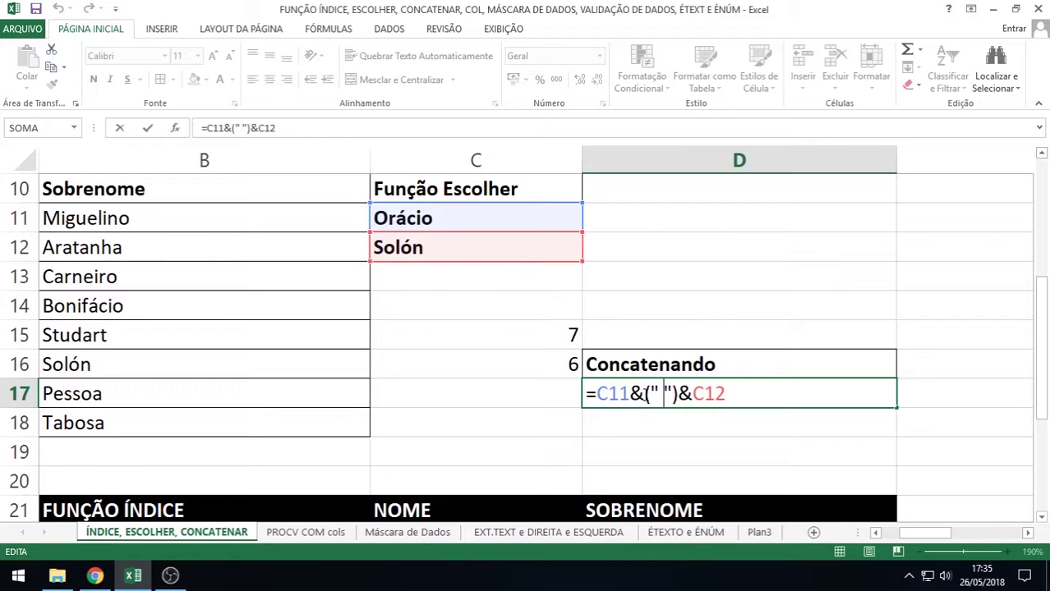
drag(644, 395, 693, 395)
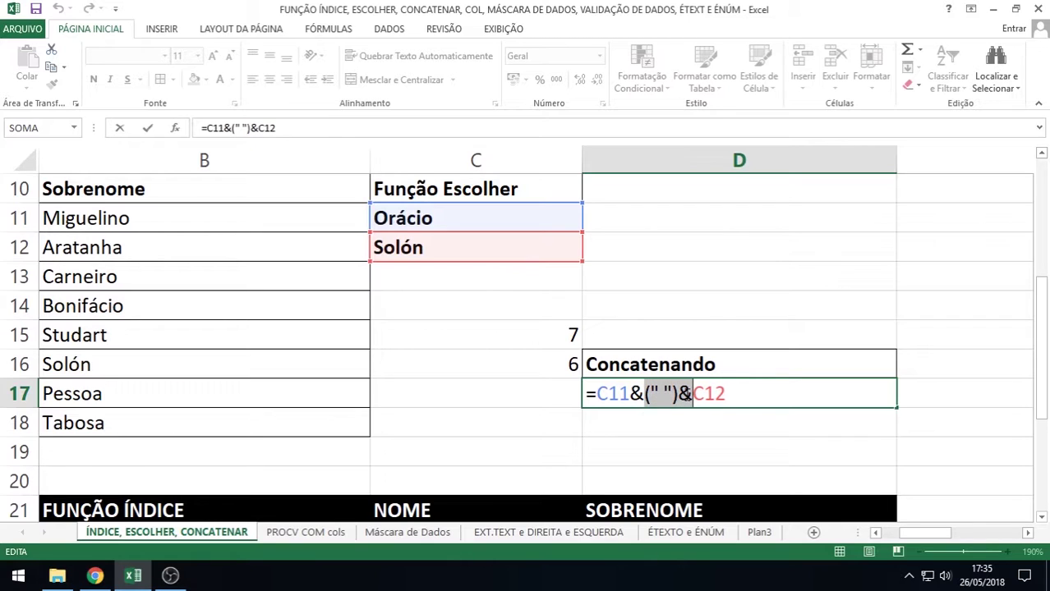
key(Delete)
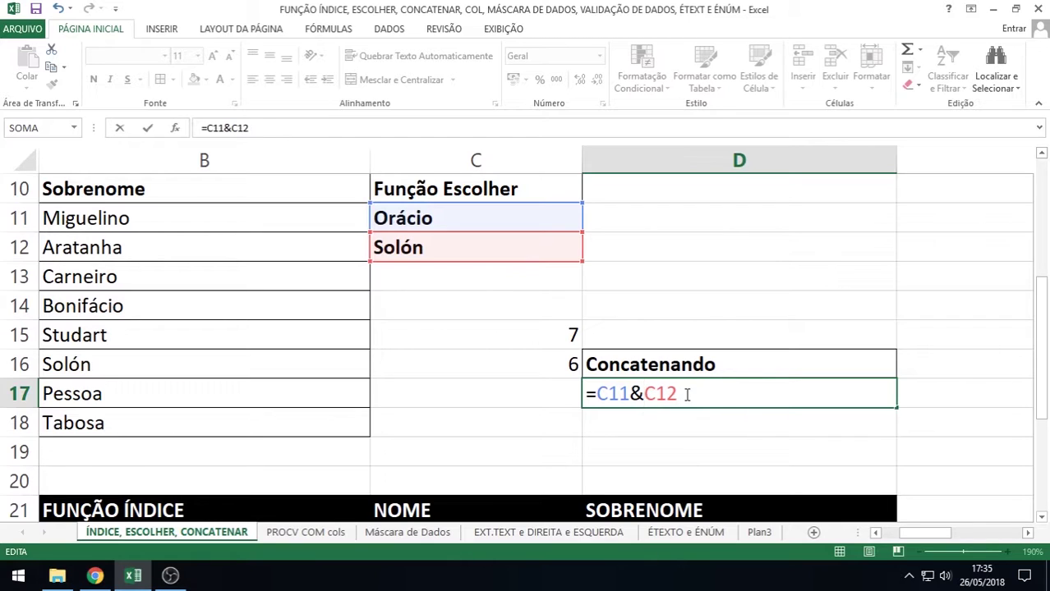
key(Return)
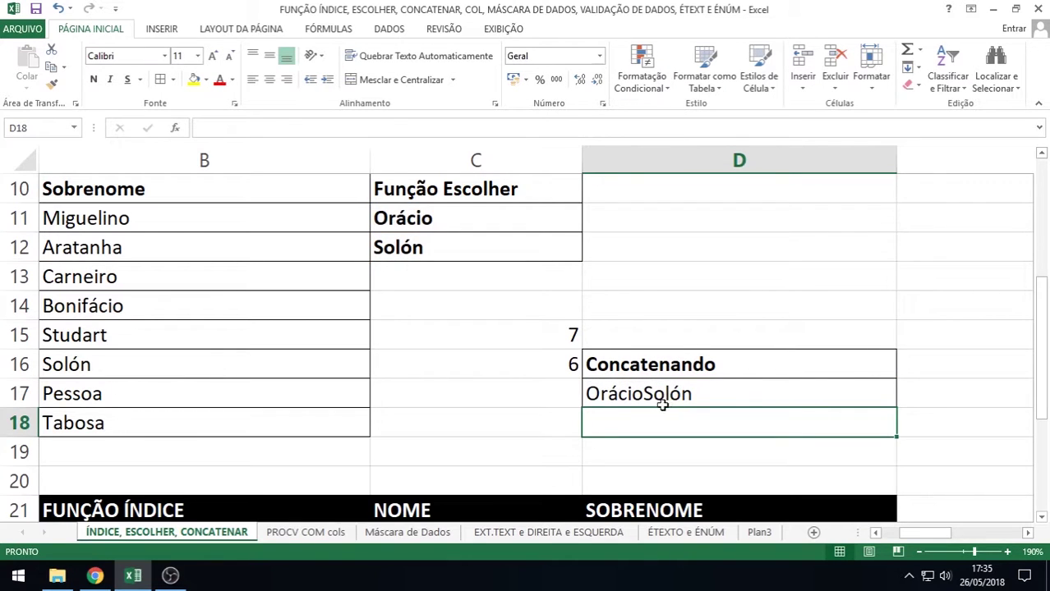
click(651, 398)
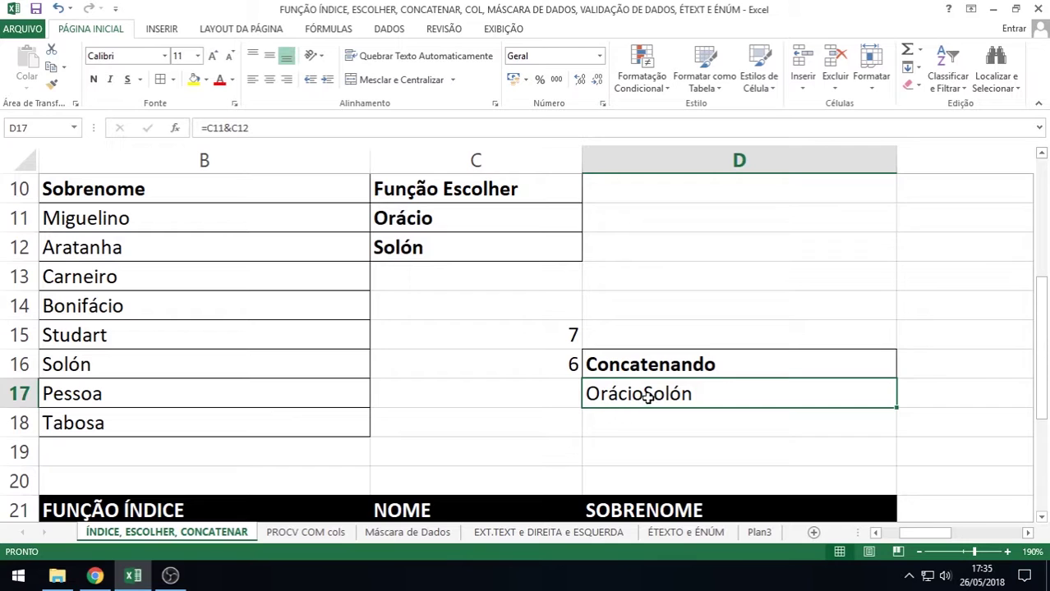
double_click(648, 398)
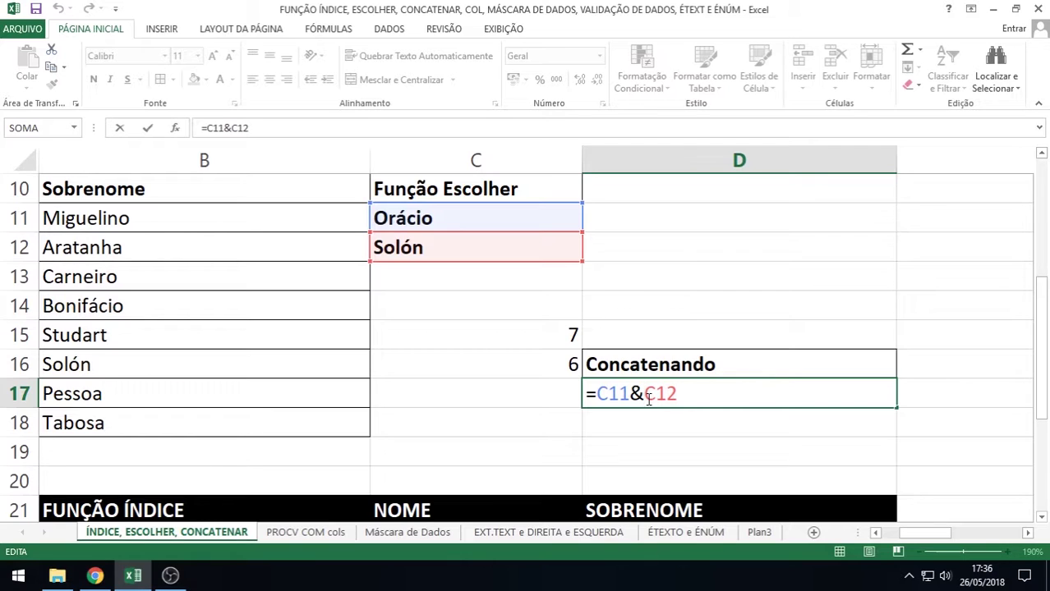
text(" ")
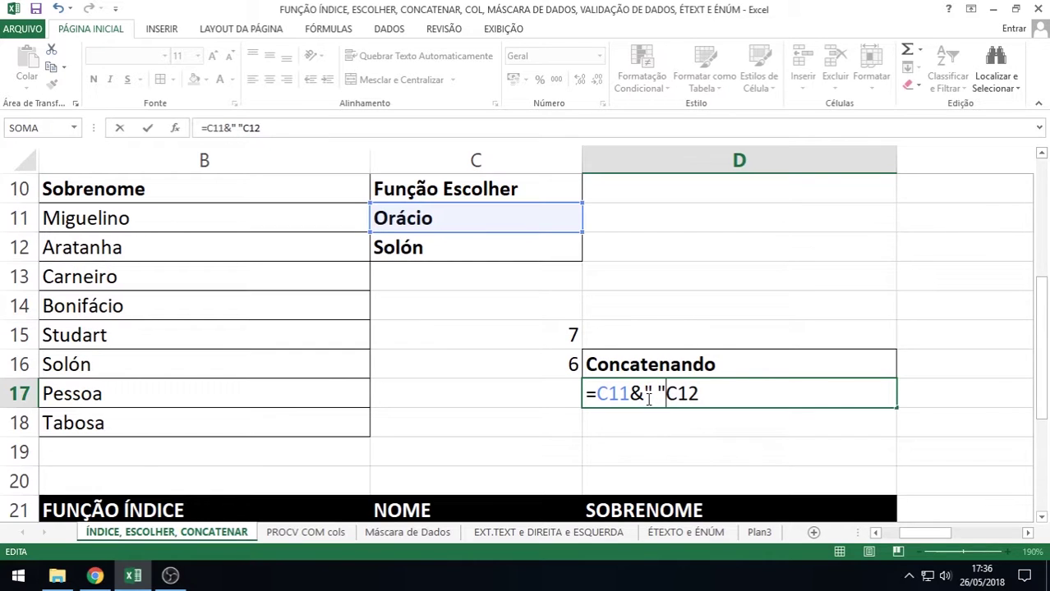
text(&)
key(Return)
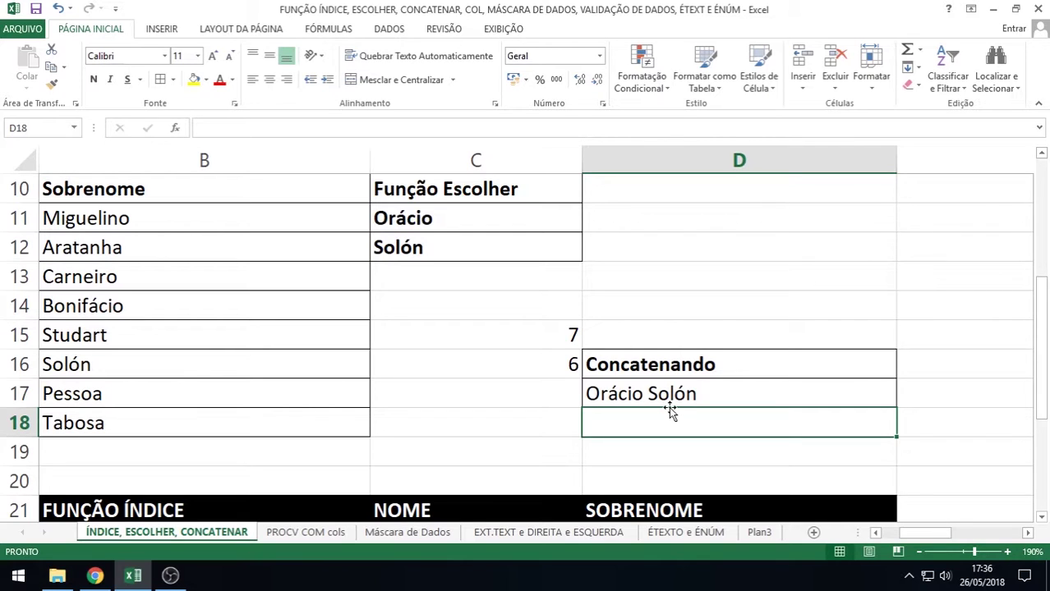
Type de inside D17's quotes so =C11&" de "&C12 displays Orácio de Solón
double_click(649, 394)
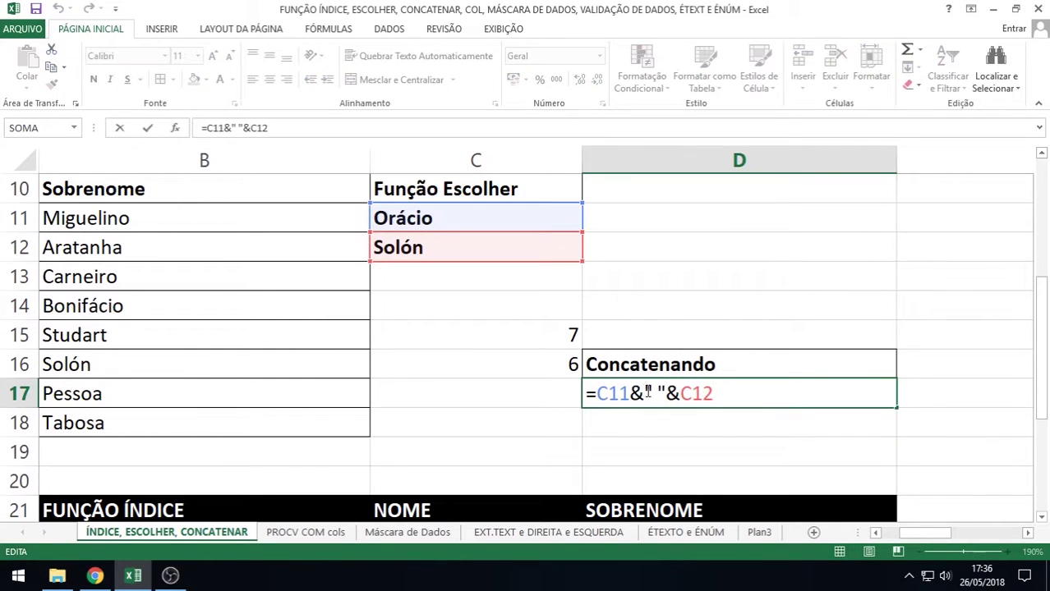
drag(654, 393, 662, 393)
click(661, 394)
click(654, 394)
click(660, 393)
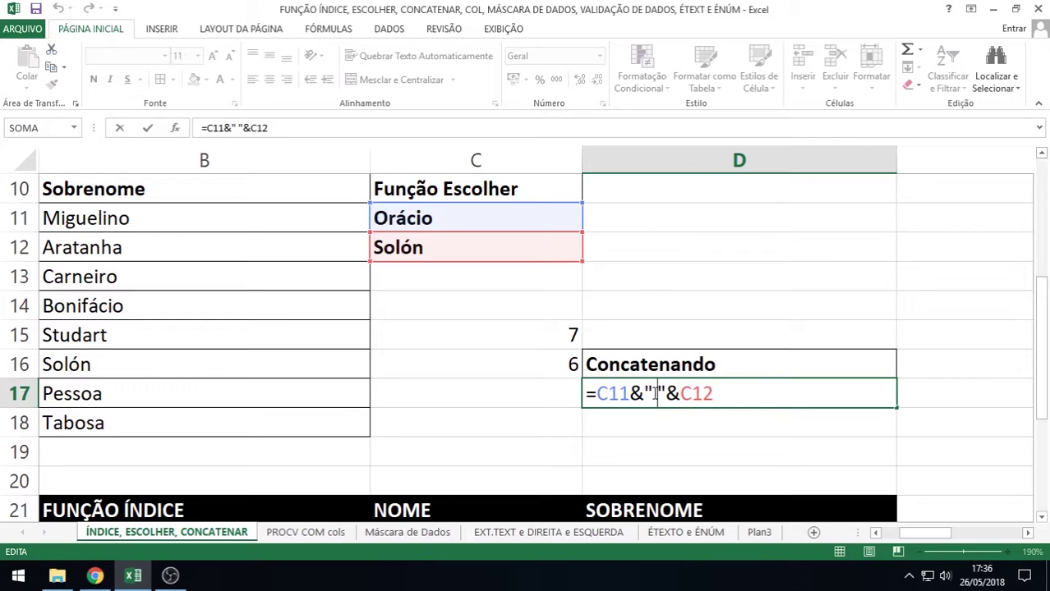
click(654, 394)
text(de)
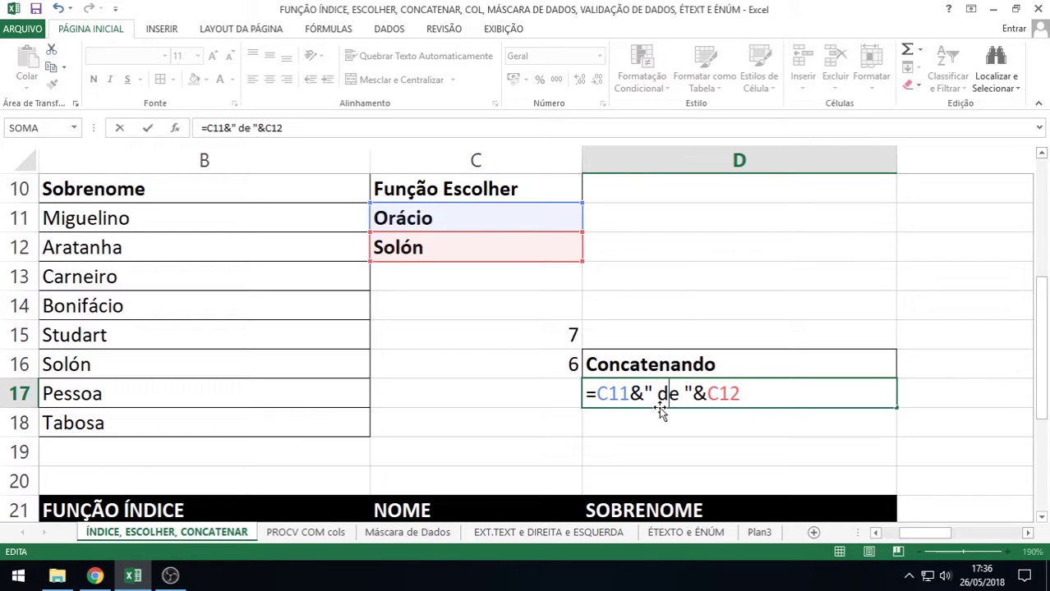
key(Return)
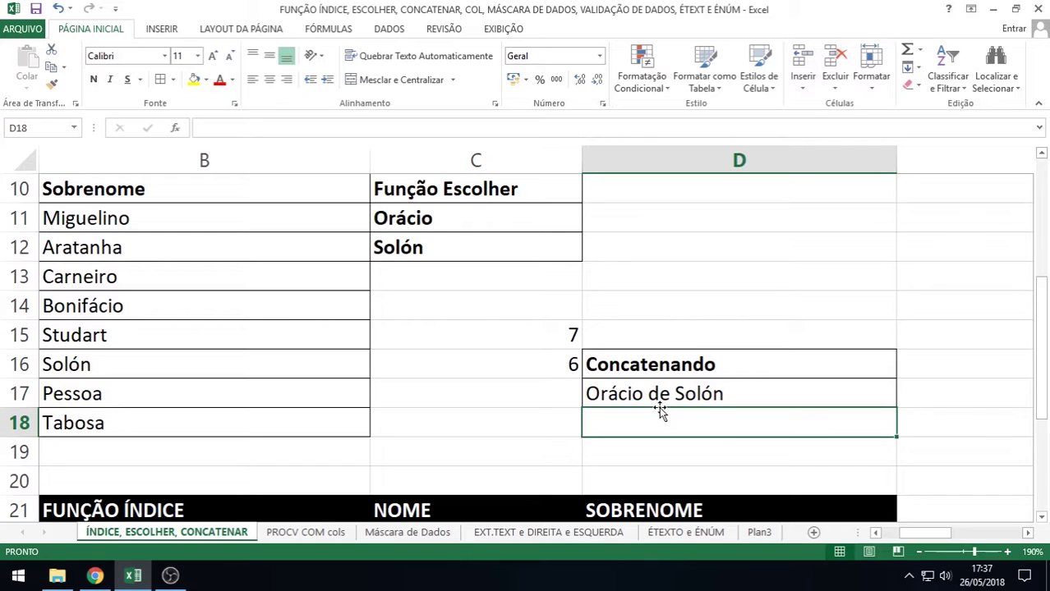
double_click(666, 391)
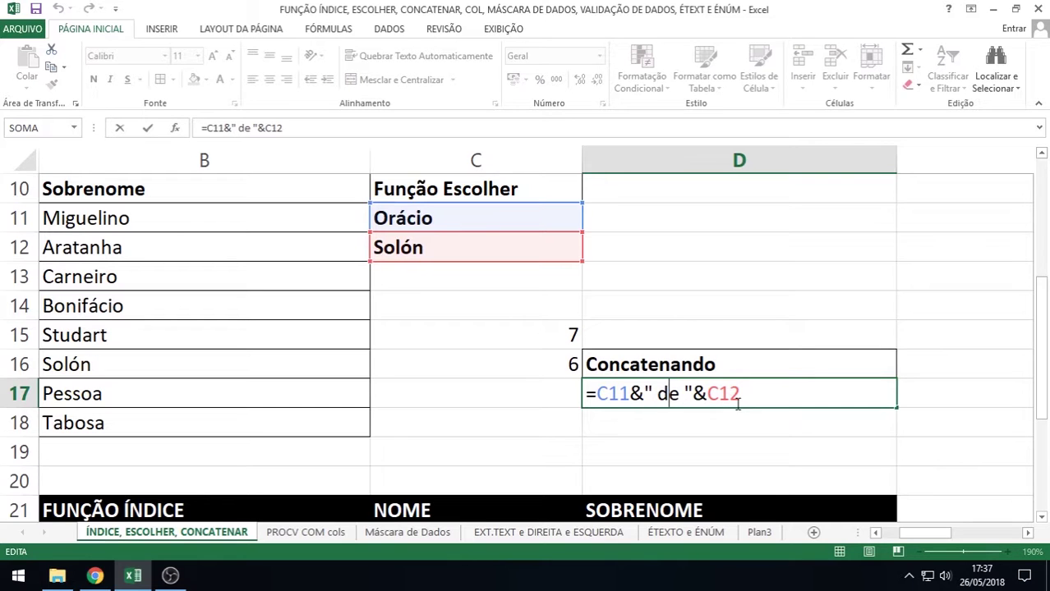
key(Return)
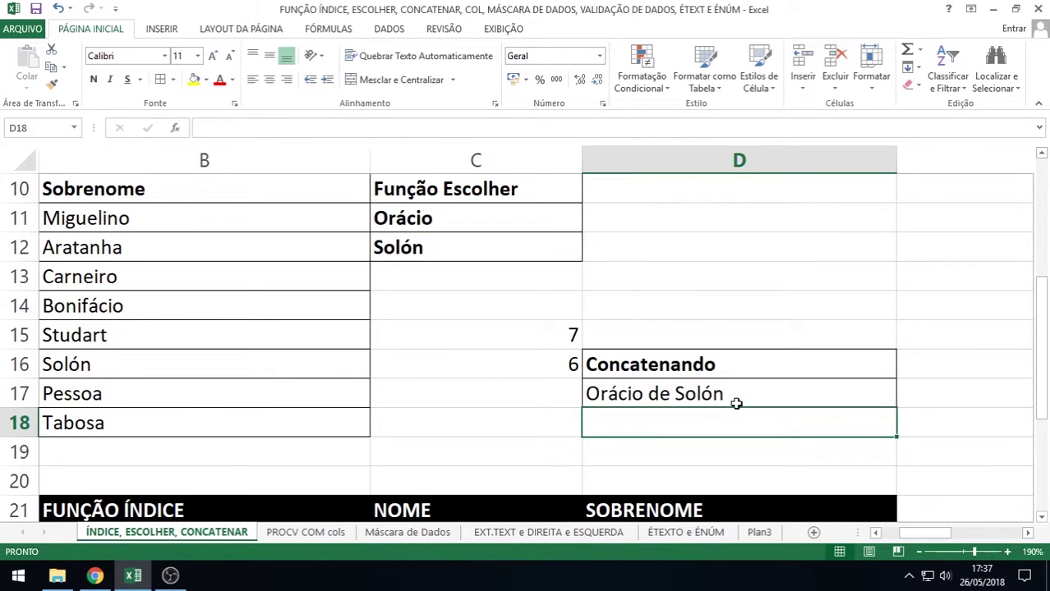
Enter =CONCATENAR(C11;C12) in D18, joining the two names as OrácioSolón
text(=)
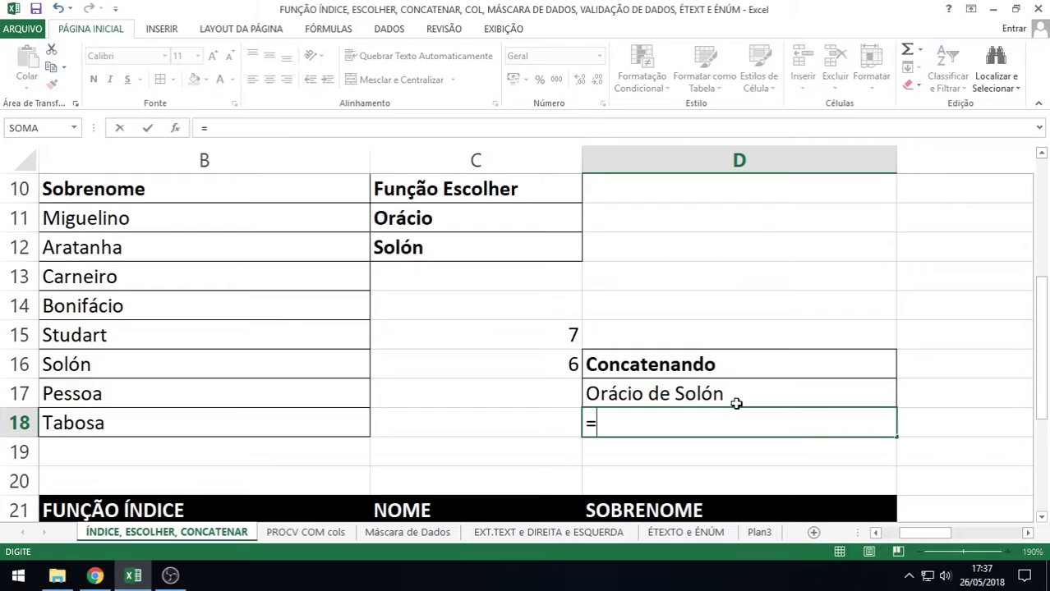
text(con)
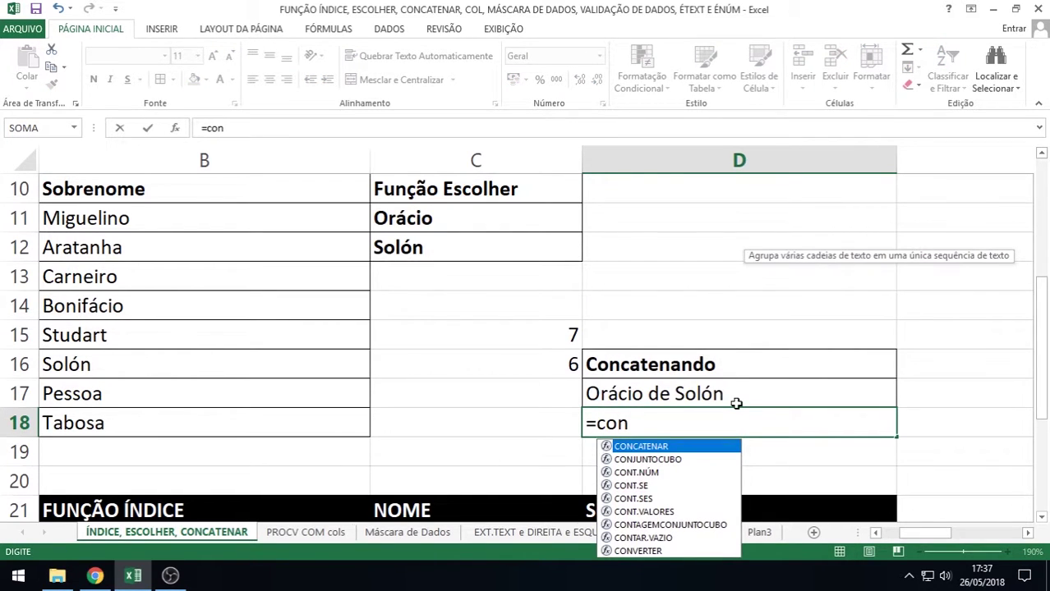
double_click(651, 448)
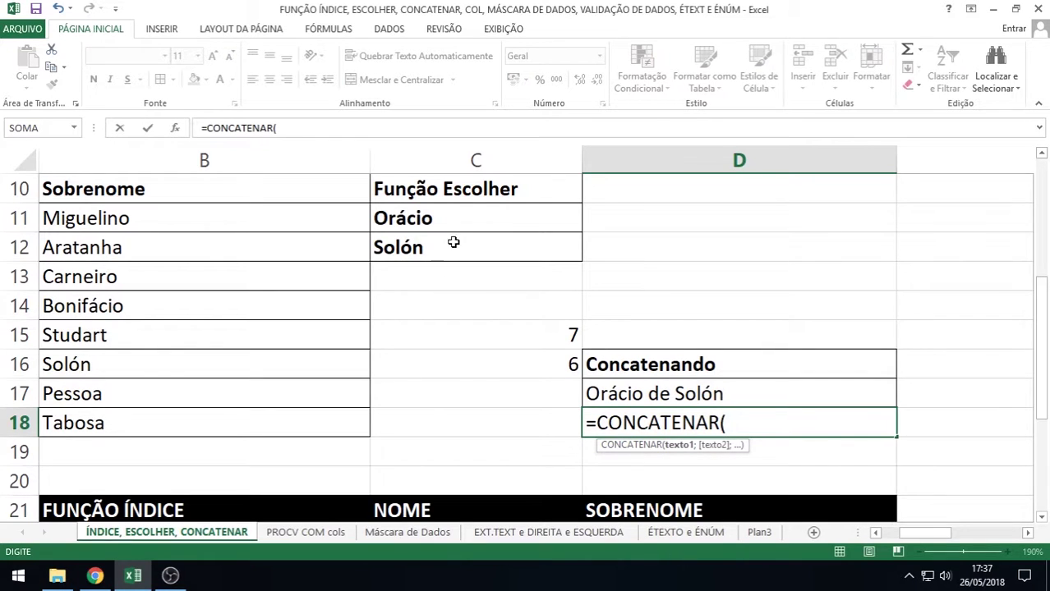
click(427, 219)
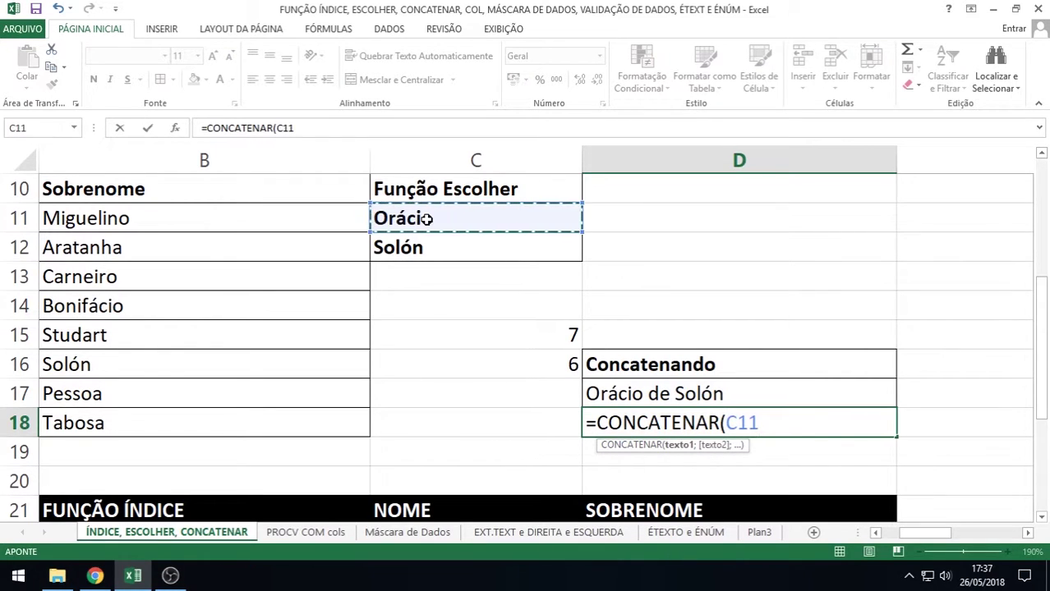
text(;)
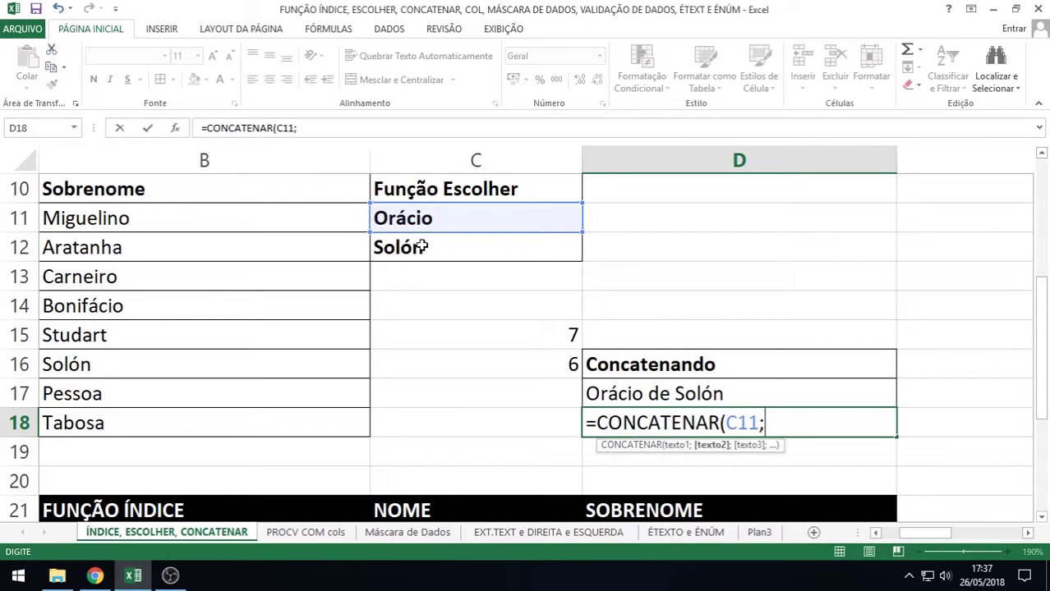
click(422, 248)
key(Return)
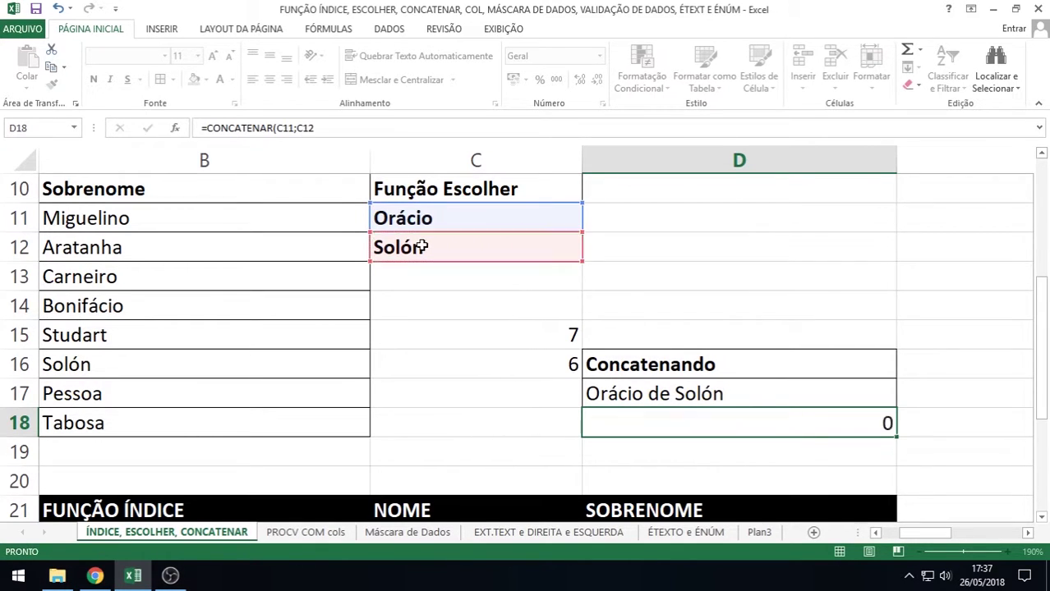
Insert a " " separator into D18's formula so it reads Orácio Solón
double_click(648, 422)
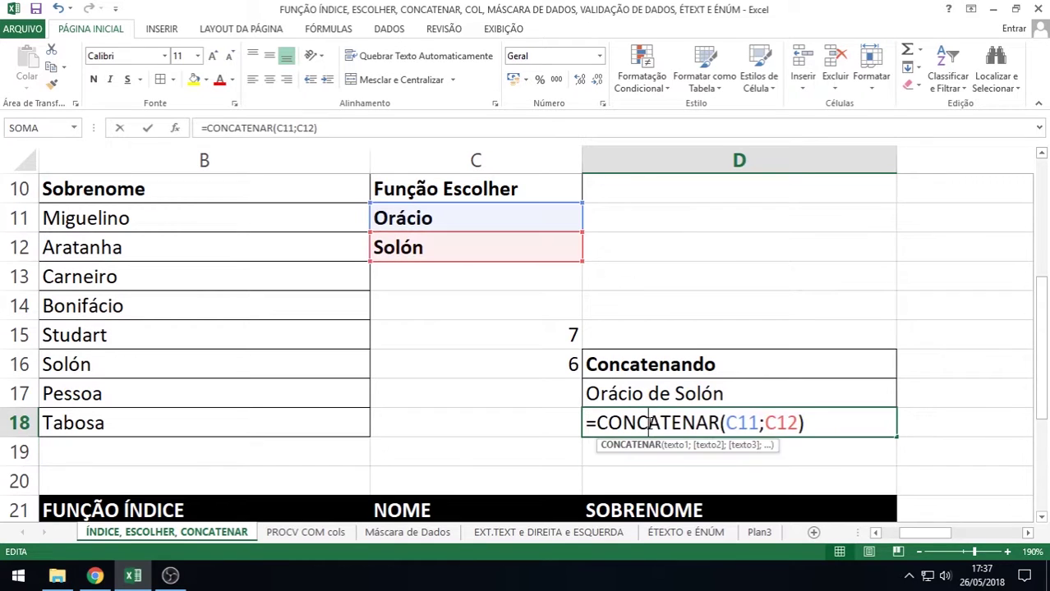
click(765, 423)
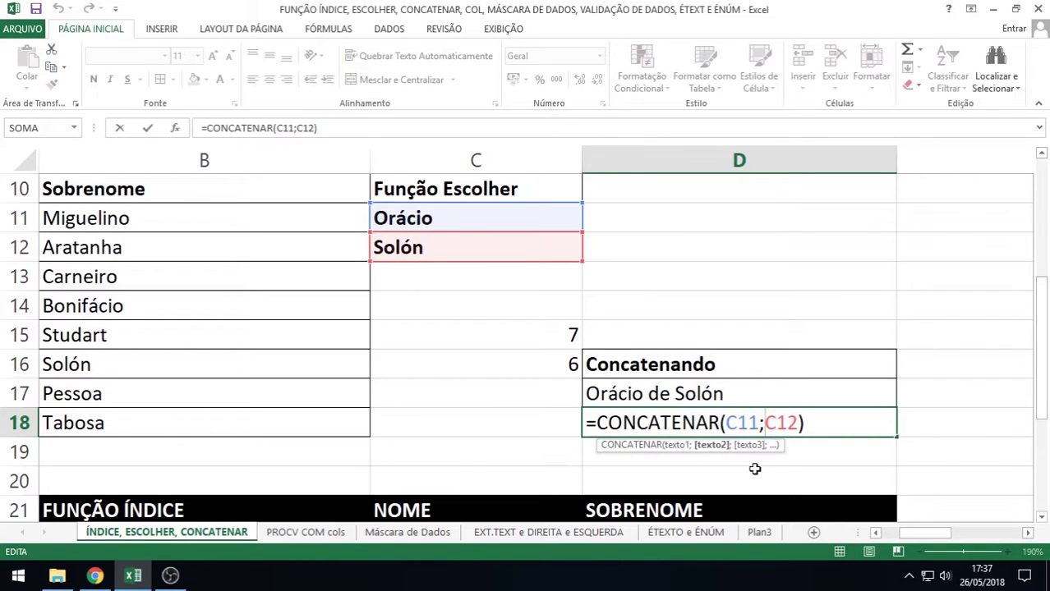
text(")
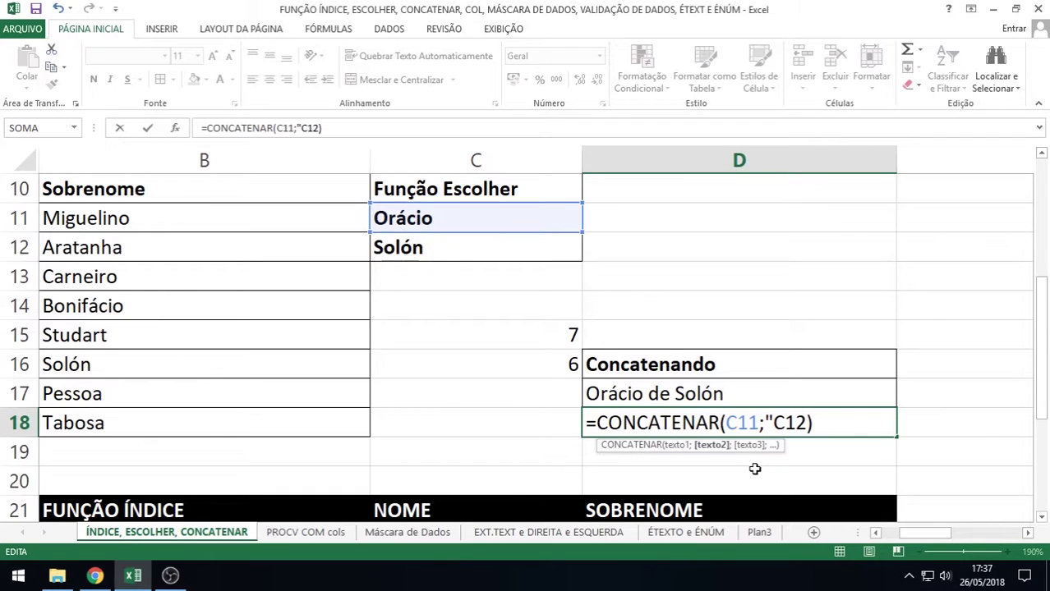
text( ")
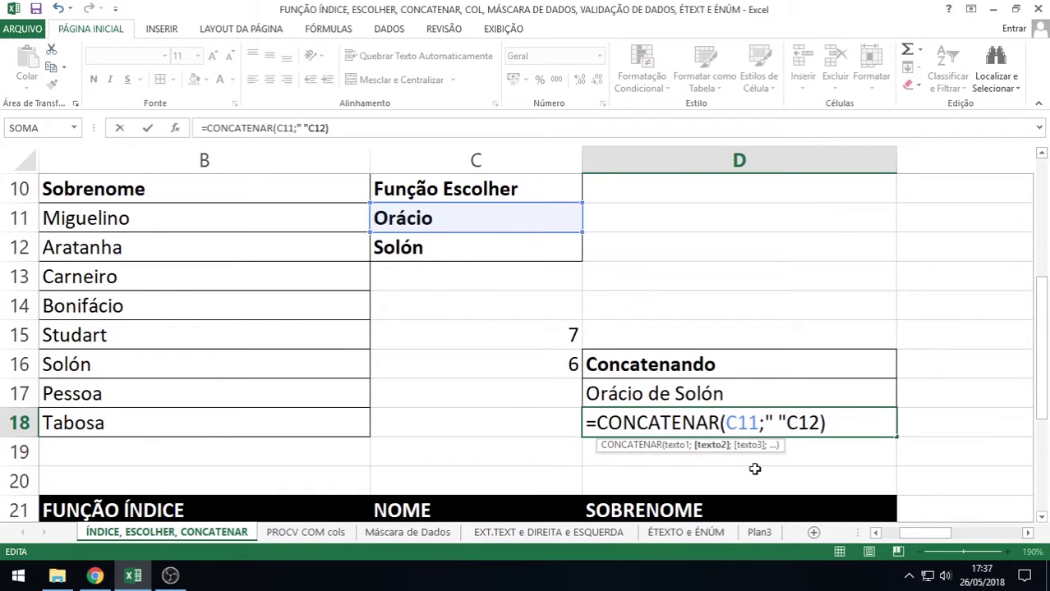
text(;)
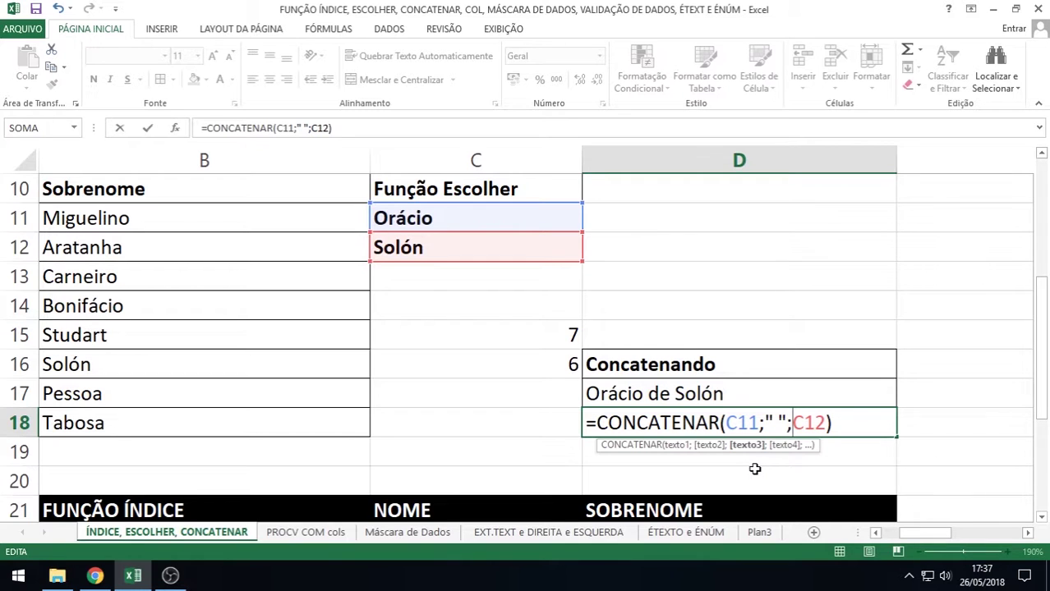
key(Return)
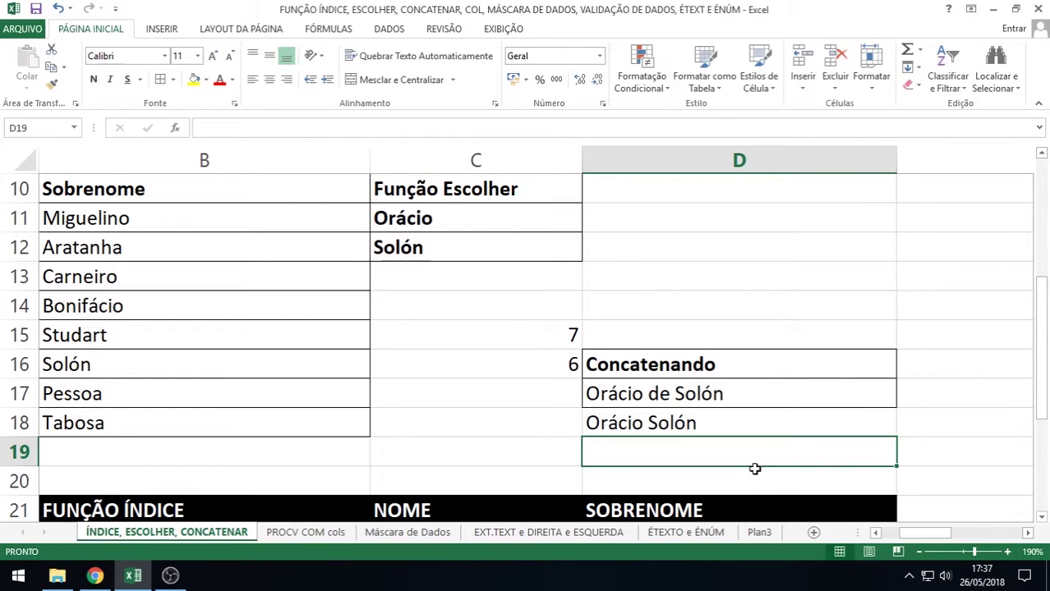
click(705, 423)
double_click(705, 423)
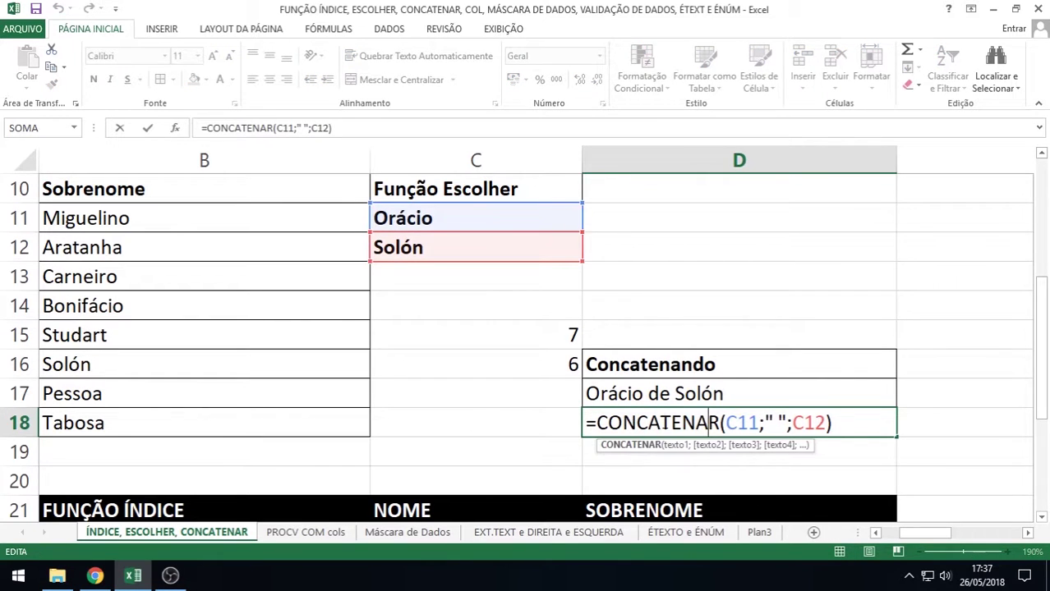
key(Return)
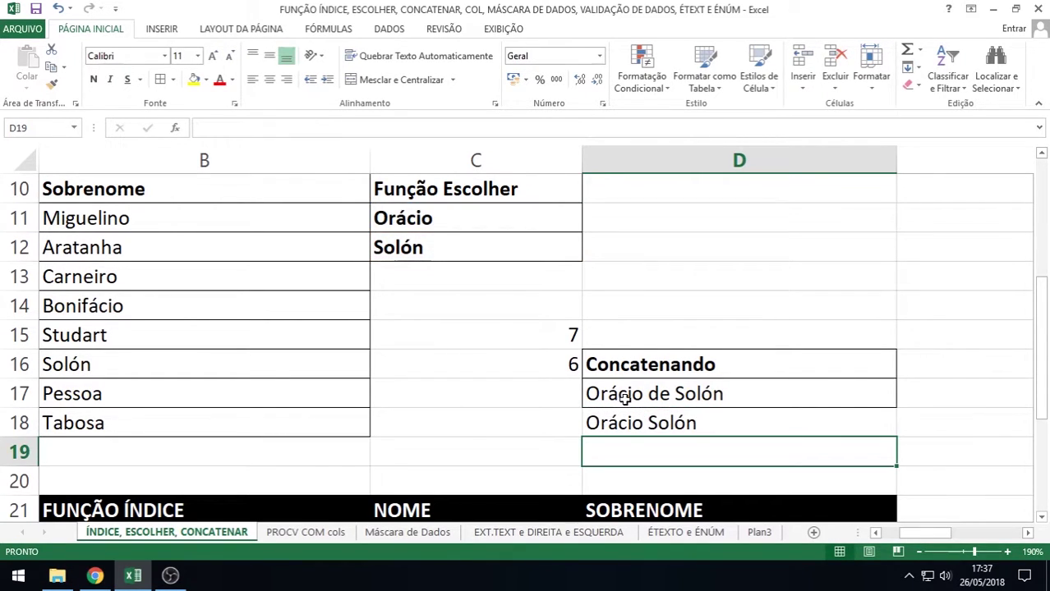
double_click(629, 395)
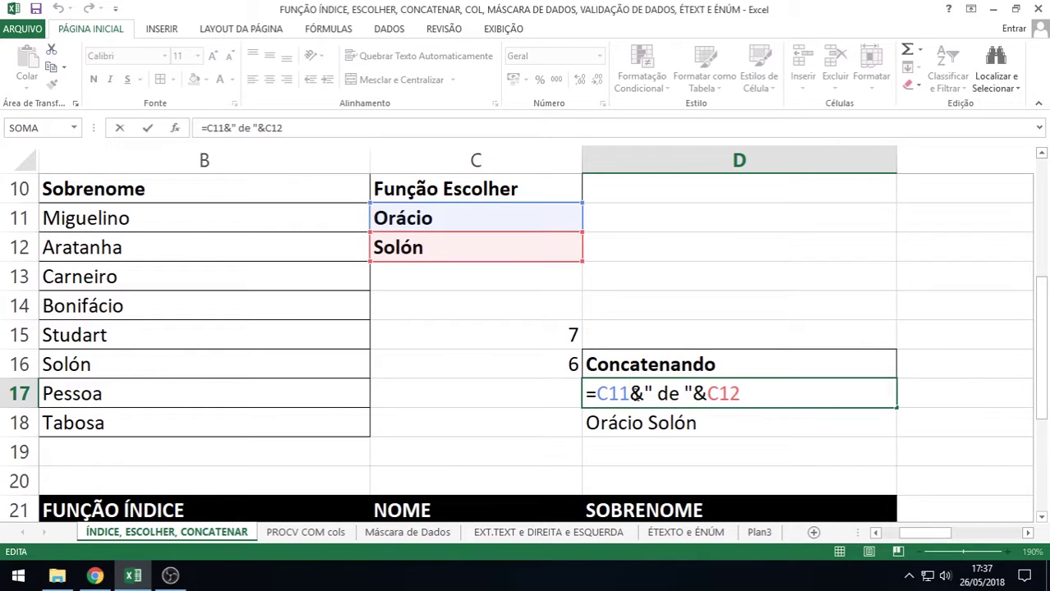
drag(630, 394, 645, 393)
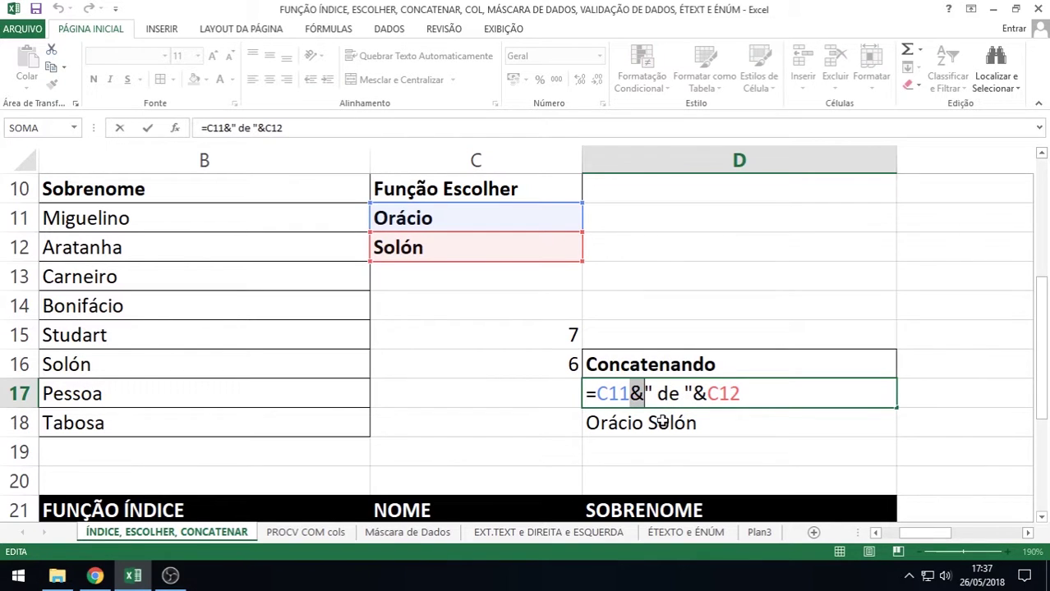
key(Return)
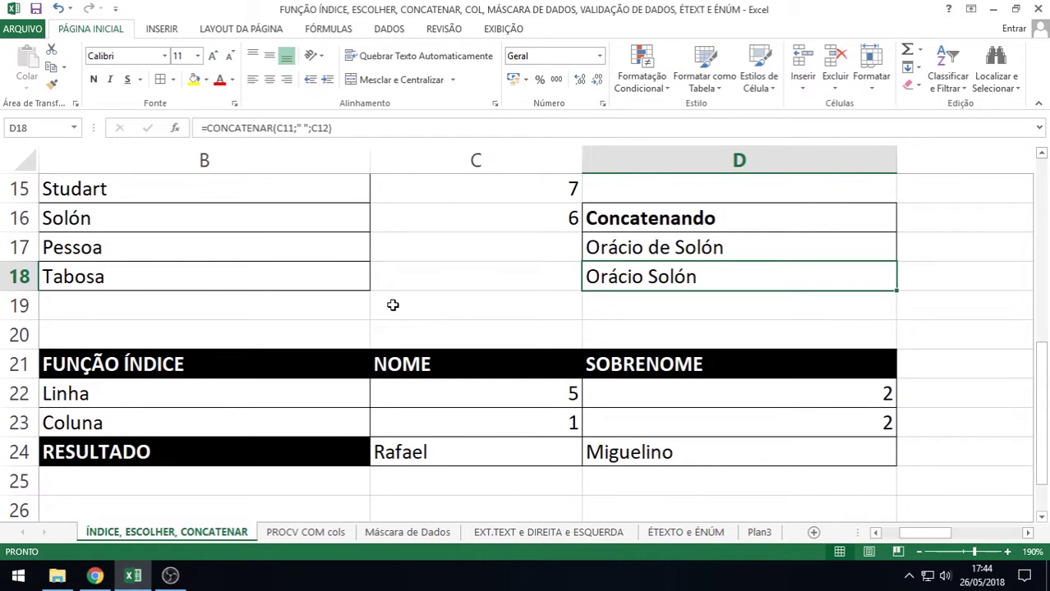
scroll(393, 305, up, 3)
scroll(393, 308, down, 1)
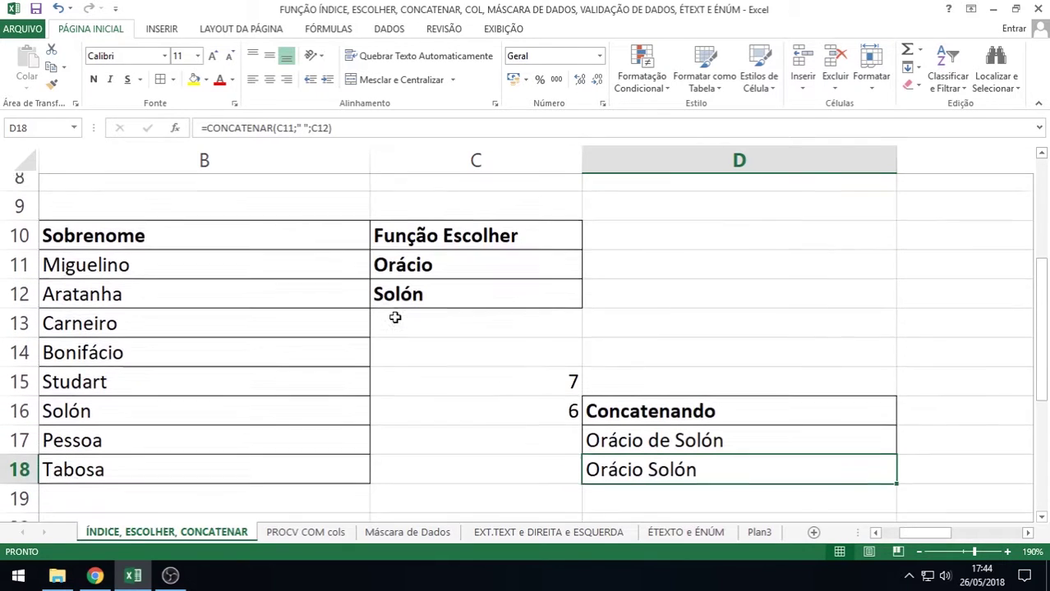
double_click(413, 256)
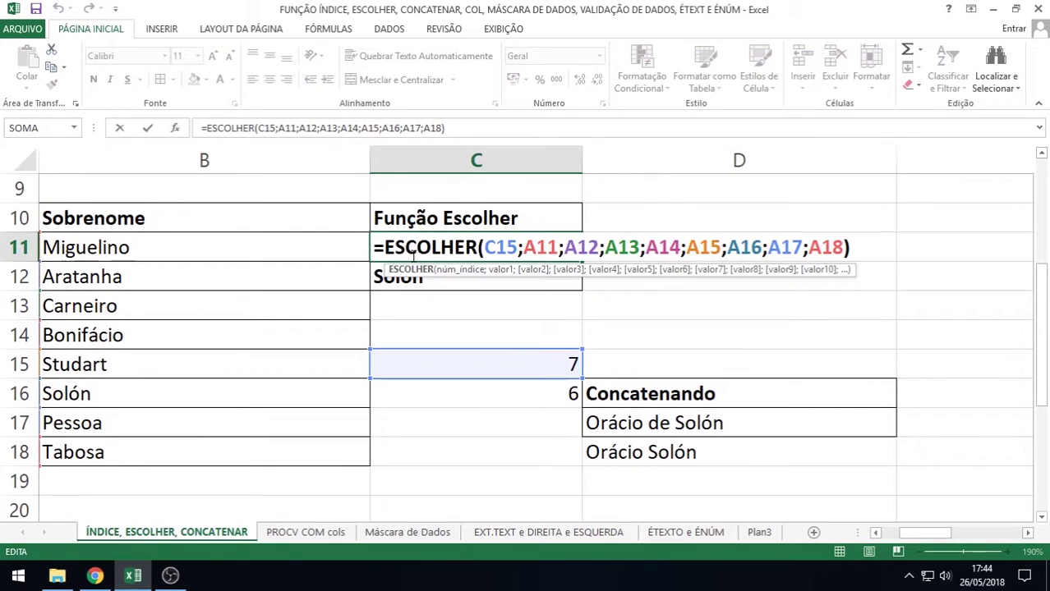
key(Return)
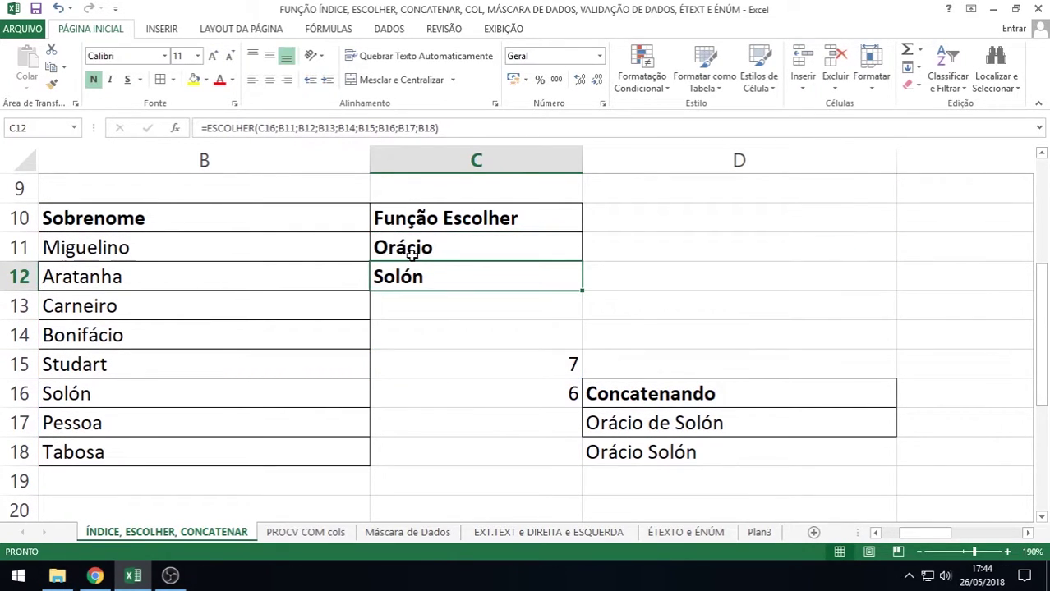
scroll(410, 255, down, 2)
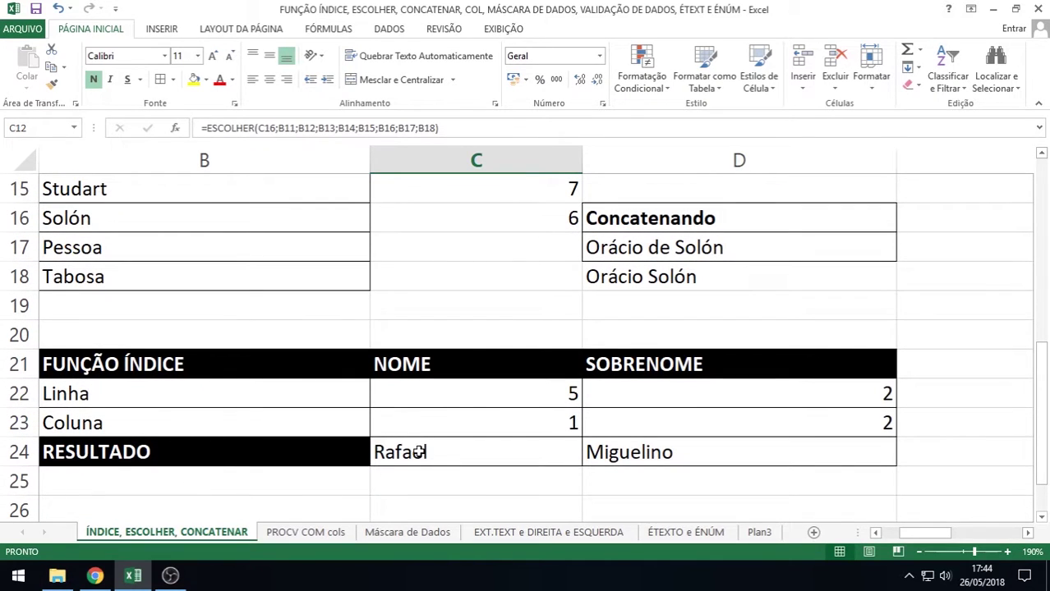
double_click(418, 452)
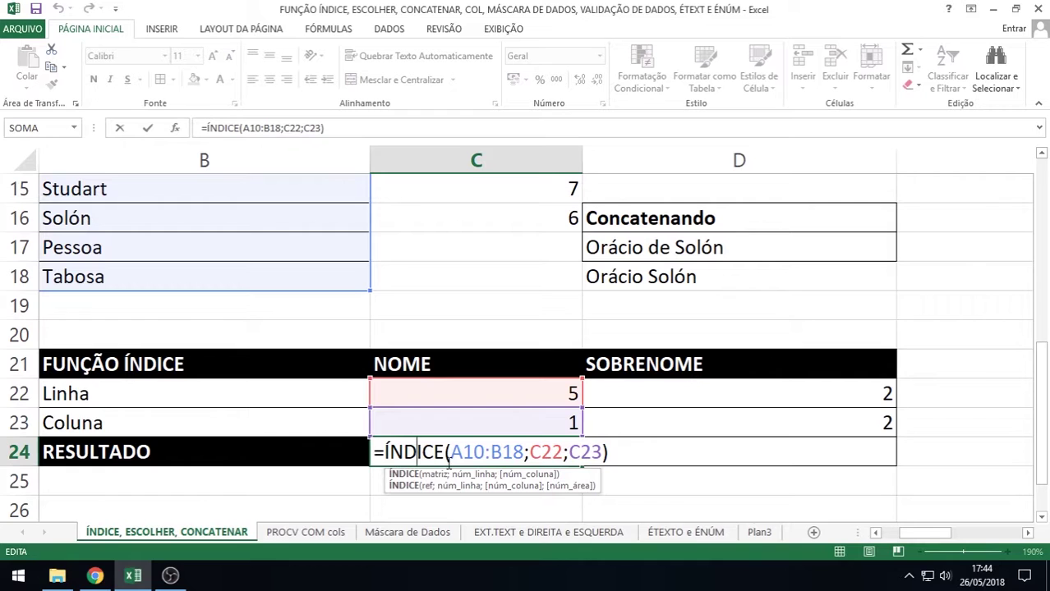
drag(378, 453, 441, 452)
key(Escape)
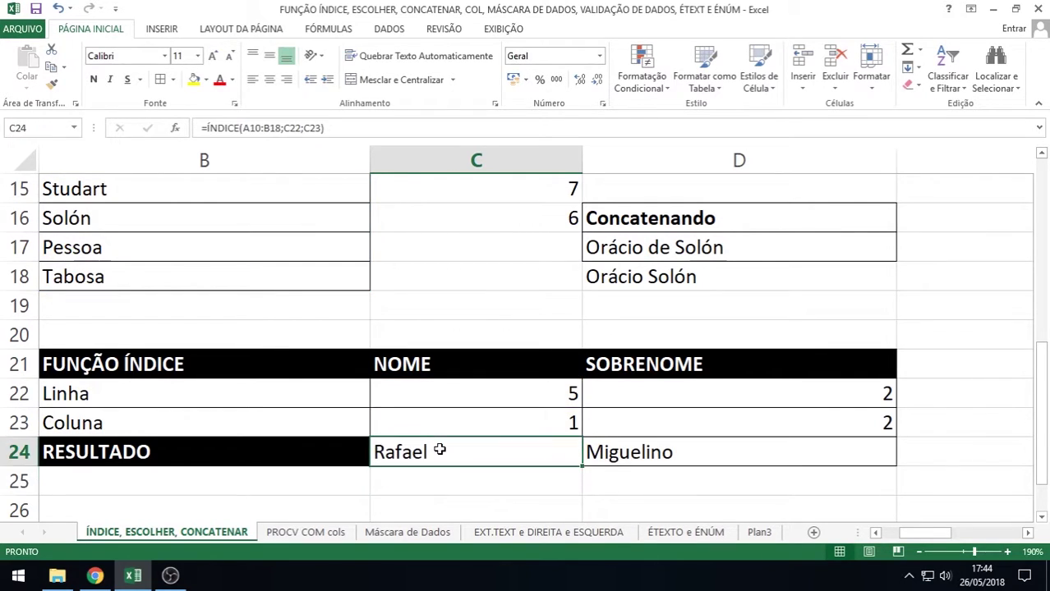
click(1007, 552)
click(1007, 552)
click(1008, 552)
click(1007, 553)
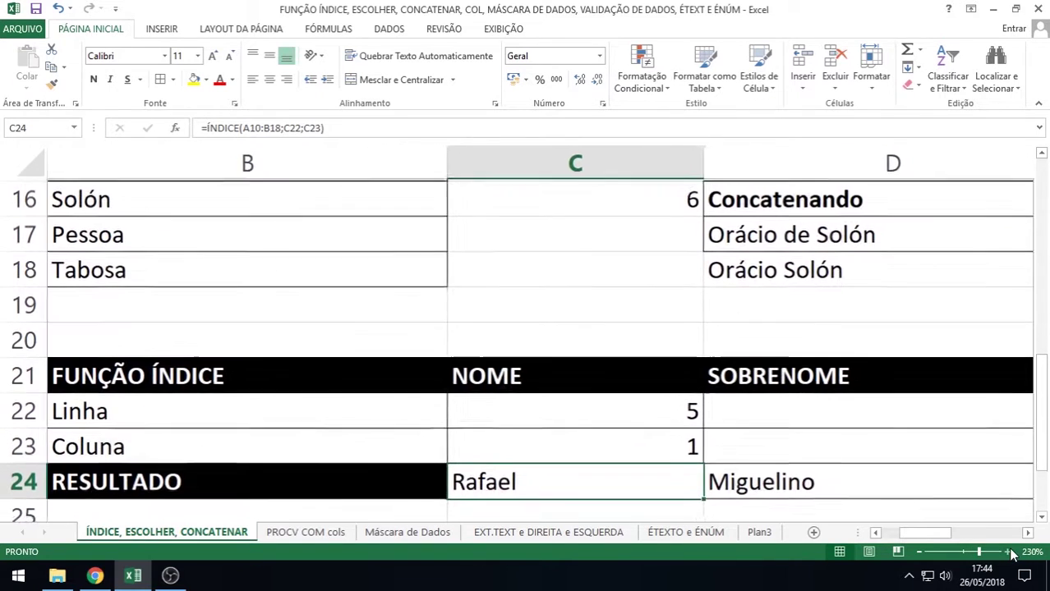
click(1007, 552)
click(1008, 552)
double_click(616, 474)
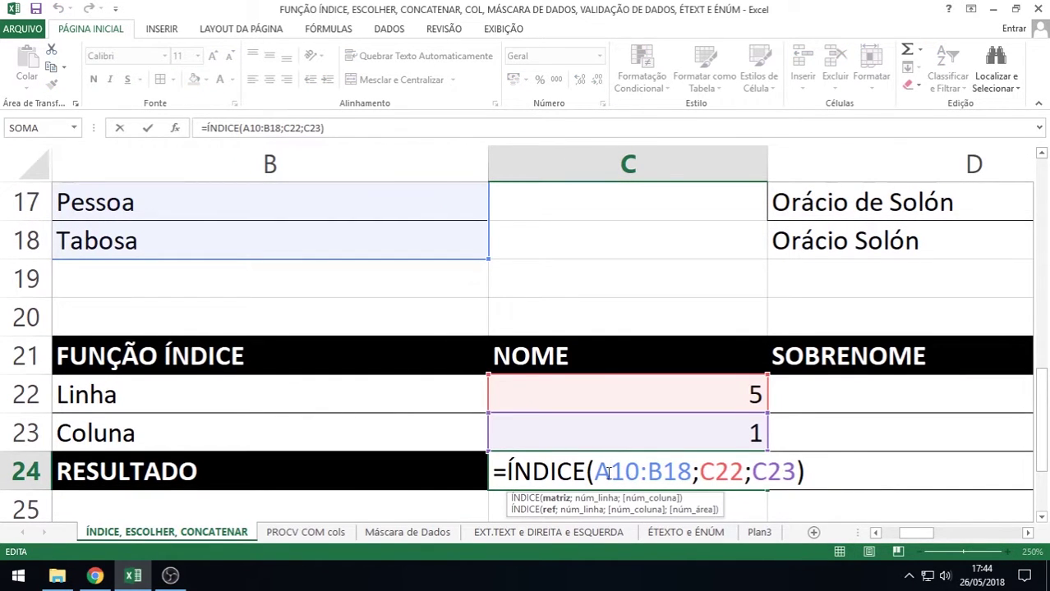
drag(594, 472, 687, 473)
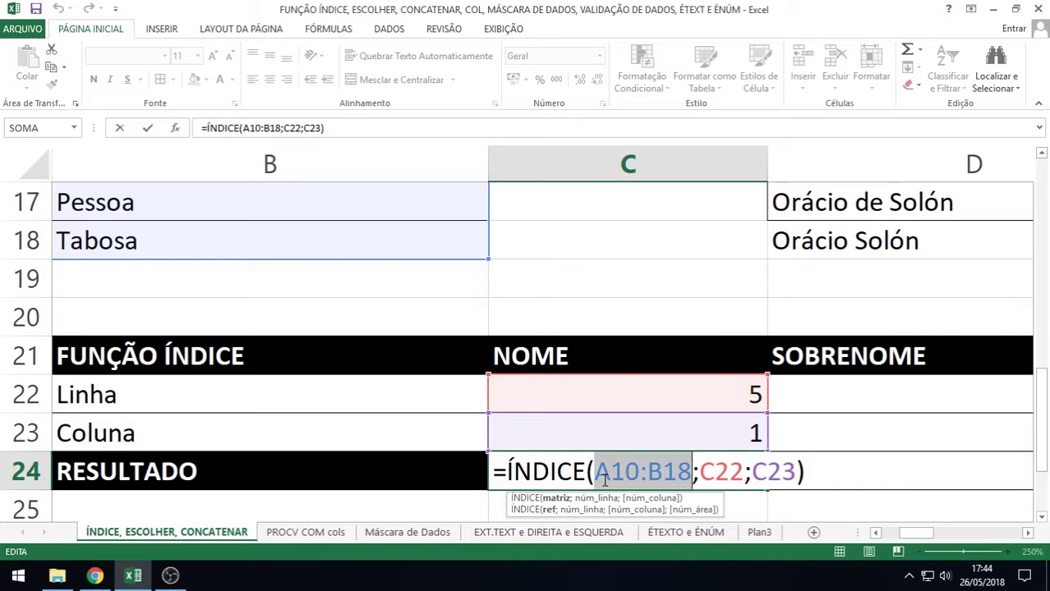
scroll(382, 396, up, 3)
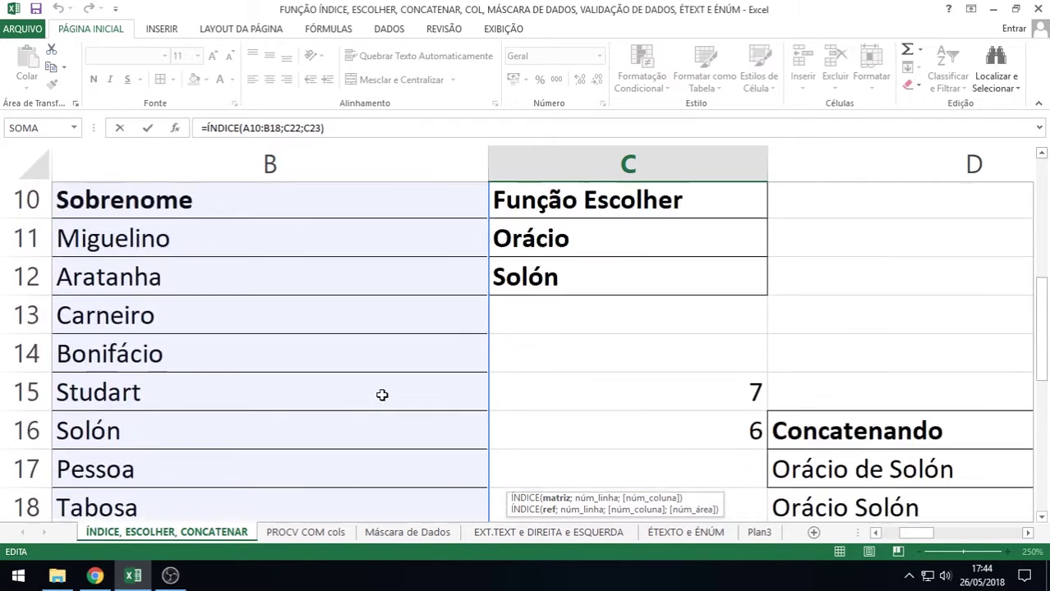
drag(917, 533, 899, 533)
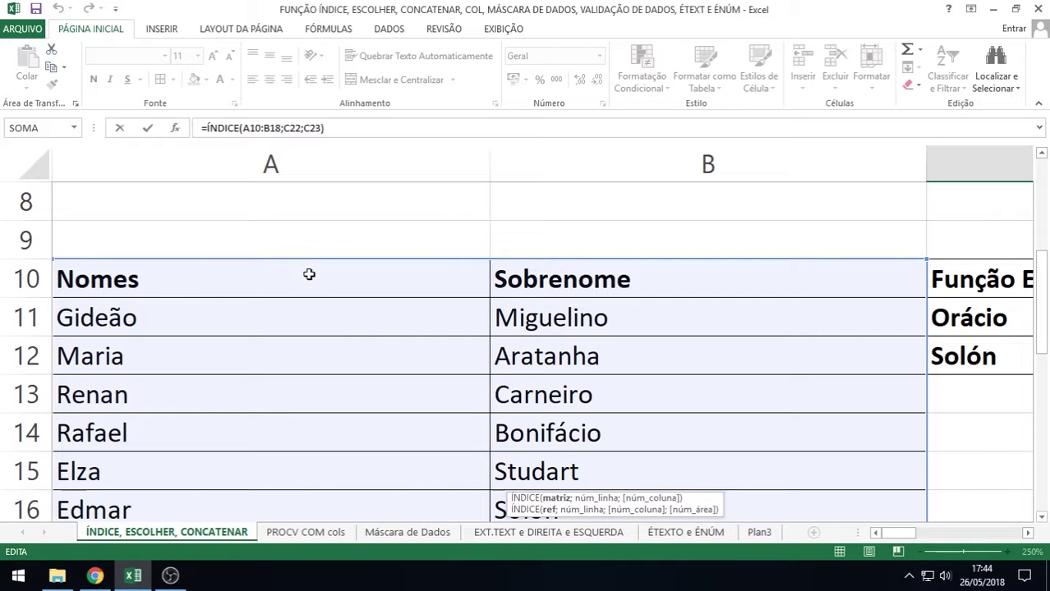
drag(1046, 328, 1017, 382)
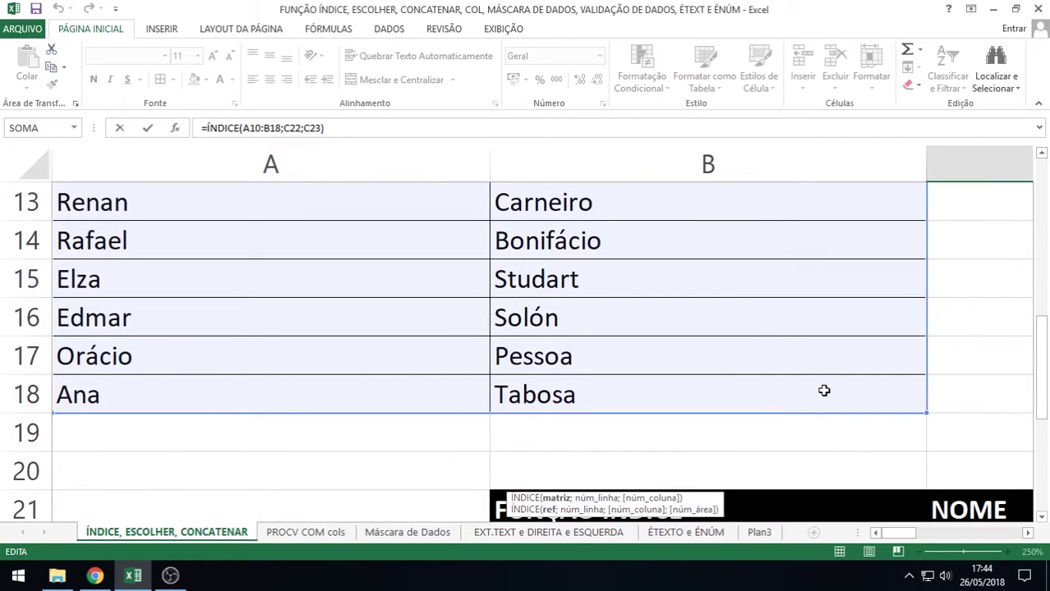
drag(1044, 345, 1042, 431)
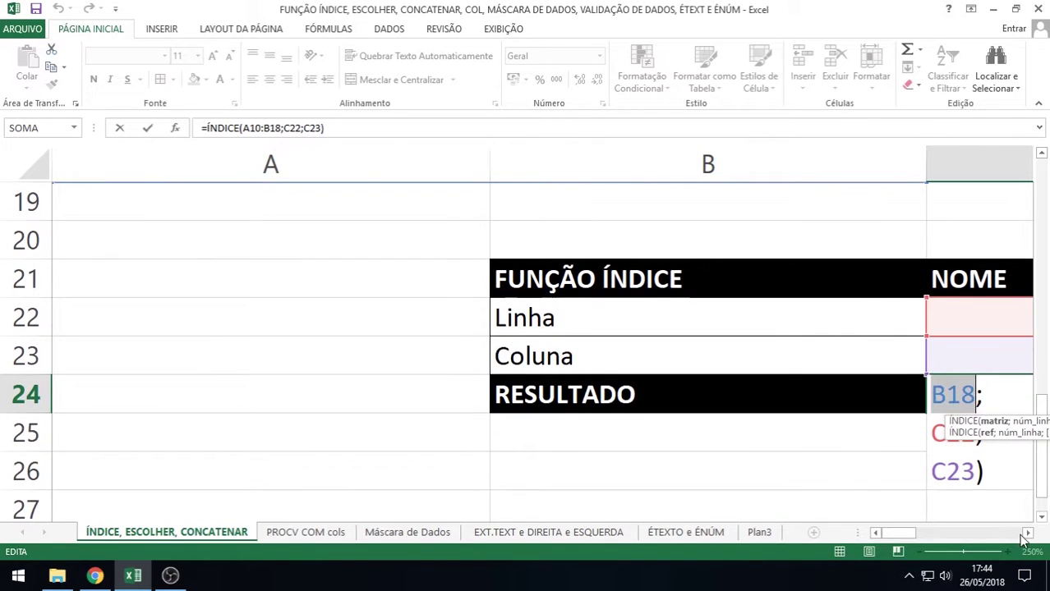
click(1025, 533)
click(1025, 533)
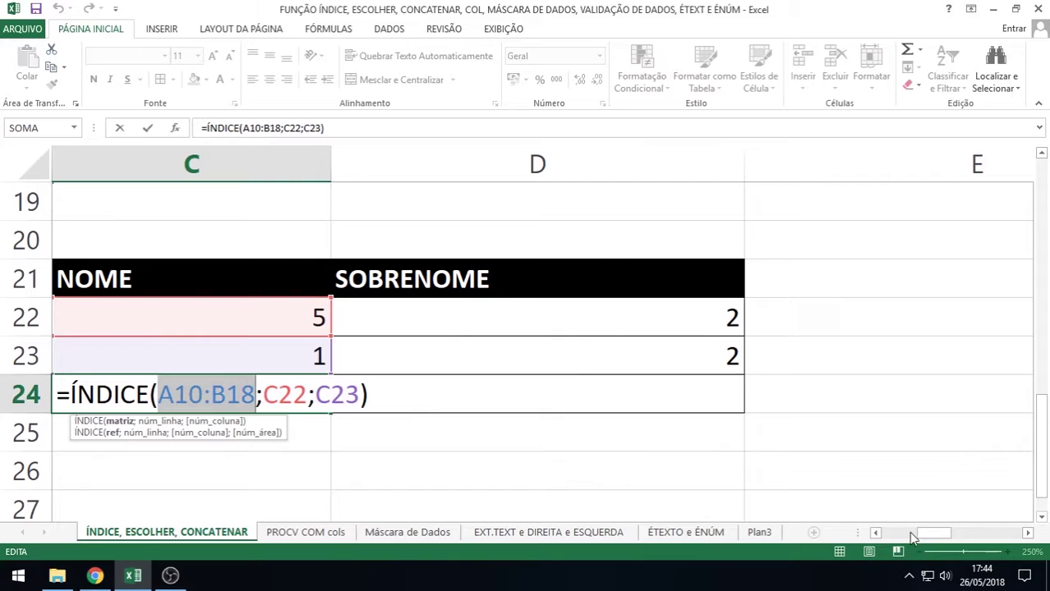
drag(912, 536, 897, 535)
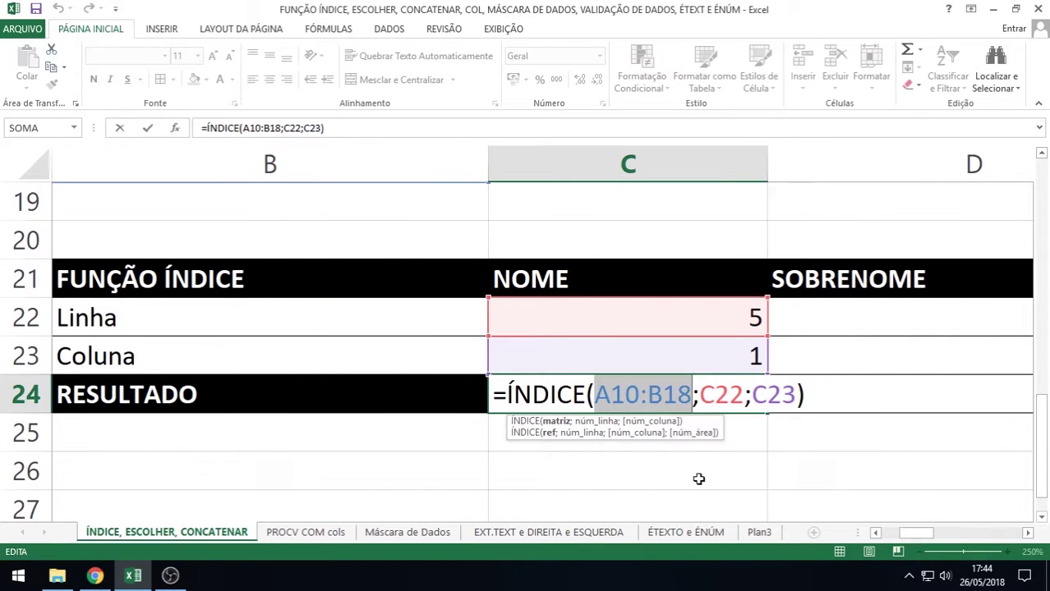
click(706, 400)
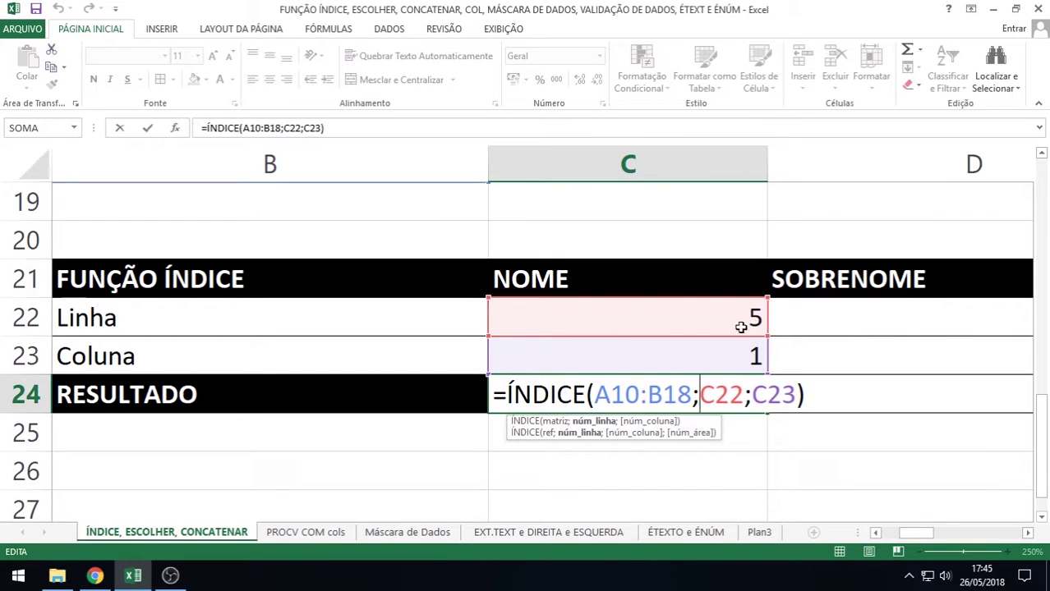
click(752, 396)
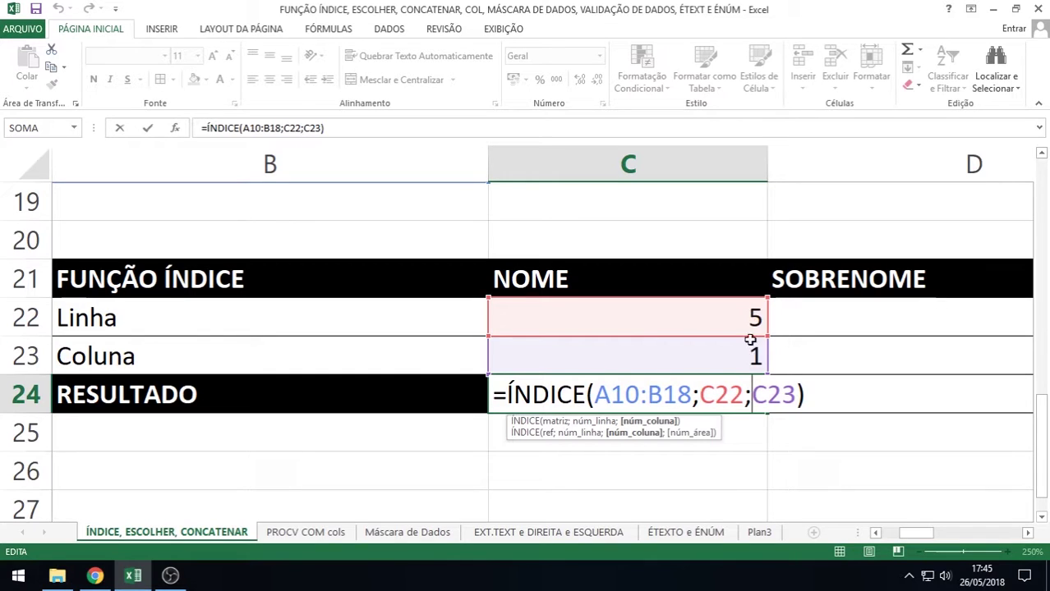
key(Return)
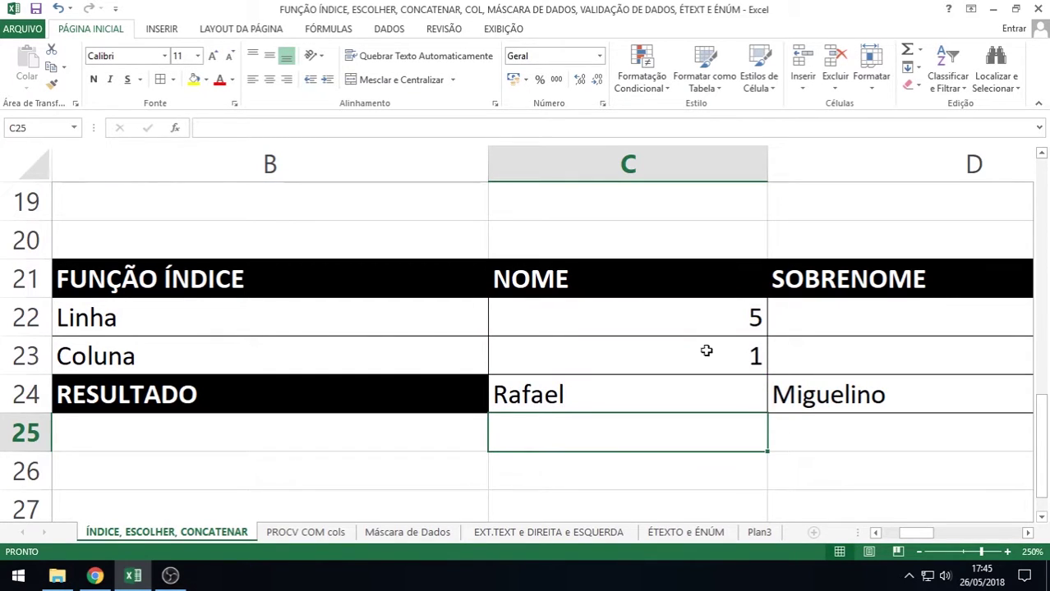
Change the Linha value in C22 to 3
click(708, 320)
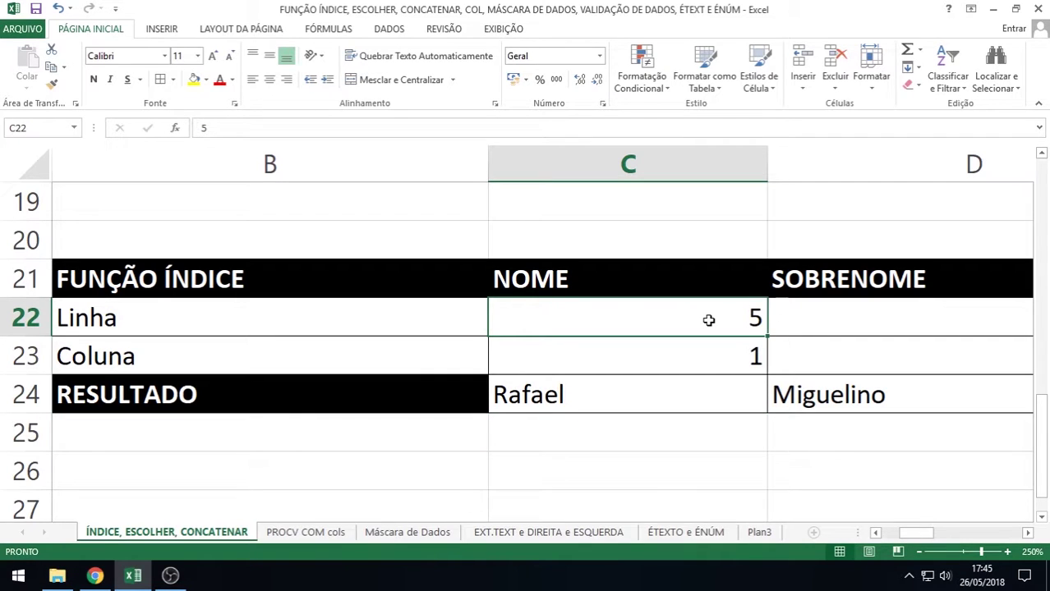
text(3)
key(Return)
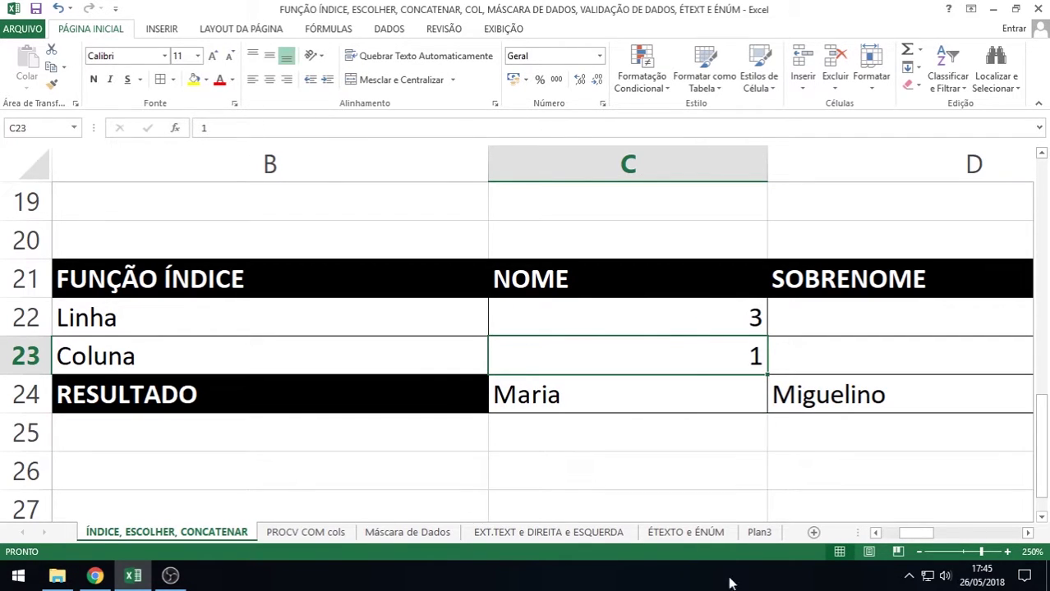
Check the names table, then open C24's ÍNDICE formula for editing
click(876, 532)
scroll(310, 349, up, 4)
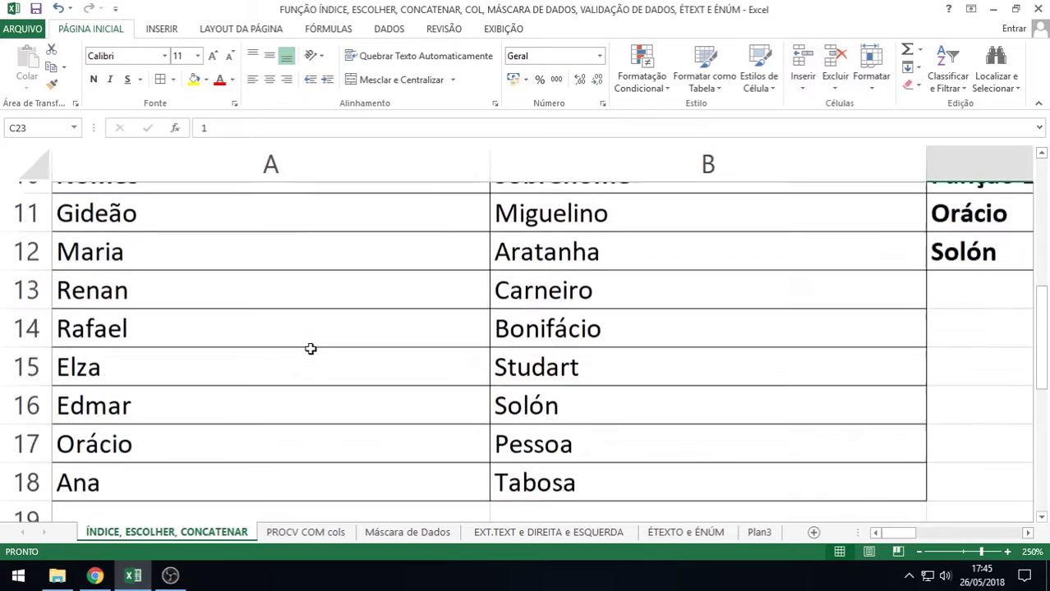
scroll(295, 350, down, 1)
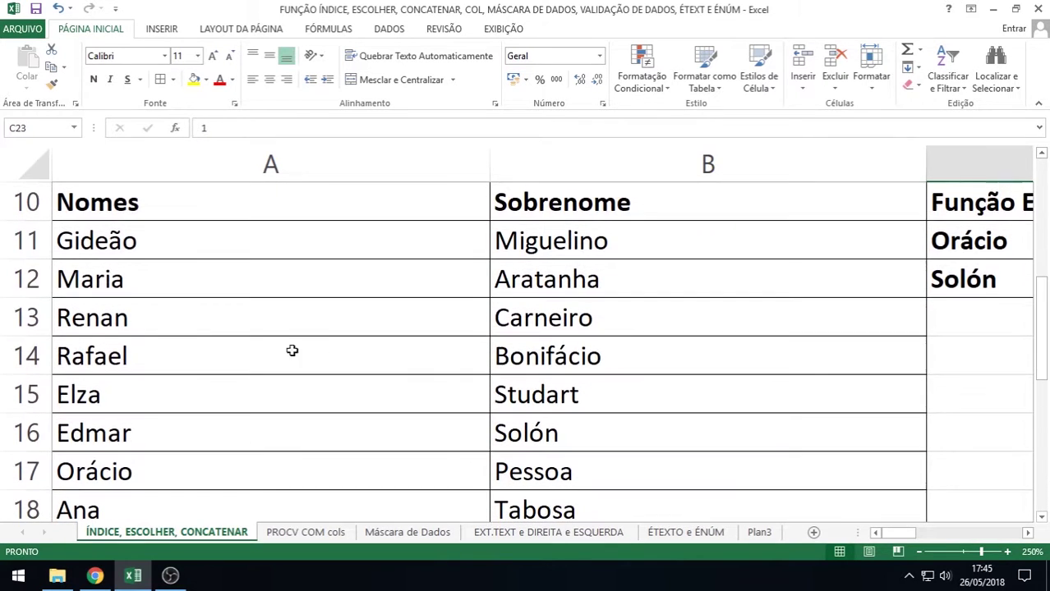
click(85, 205)
click(94, 279)
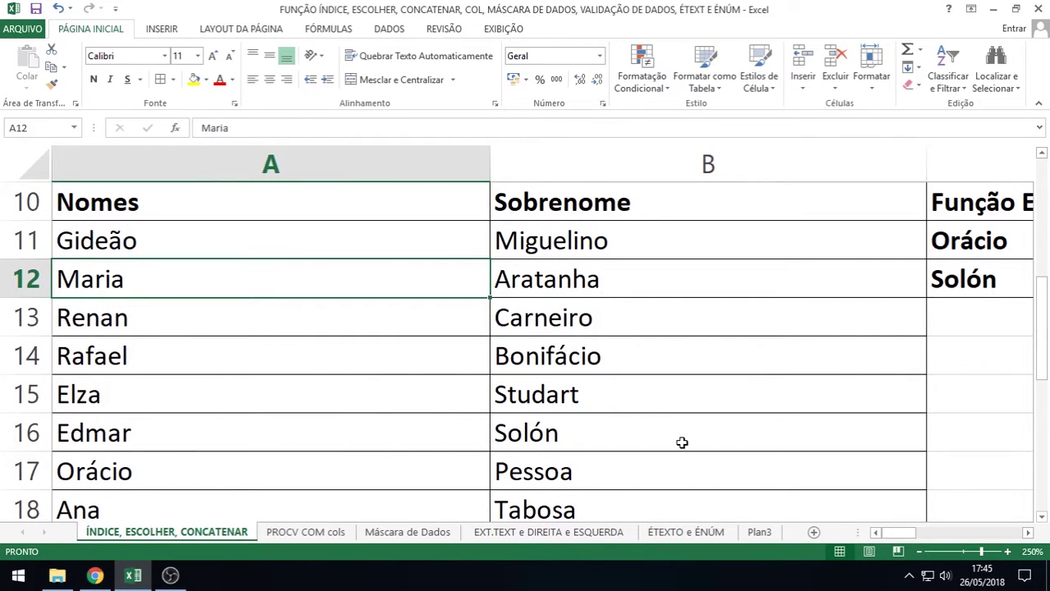
scroll(680, 441, down, 2)
click(1027, 534)
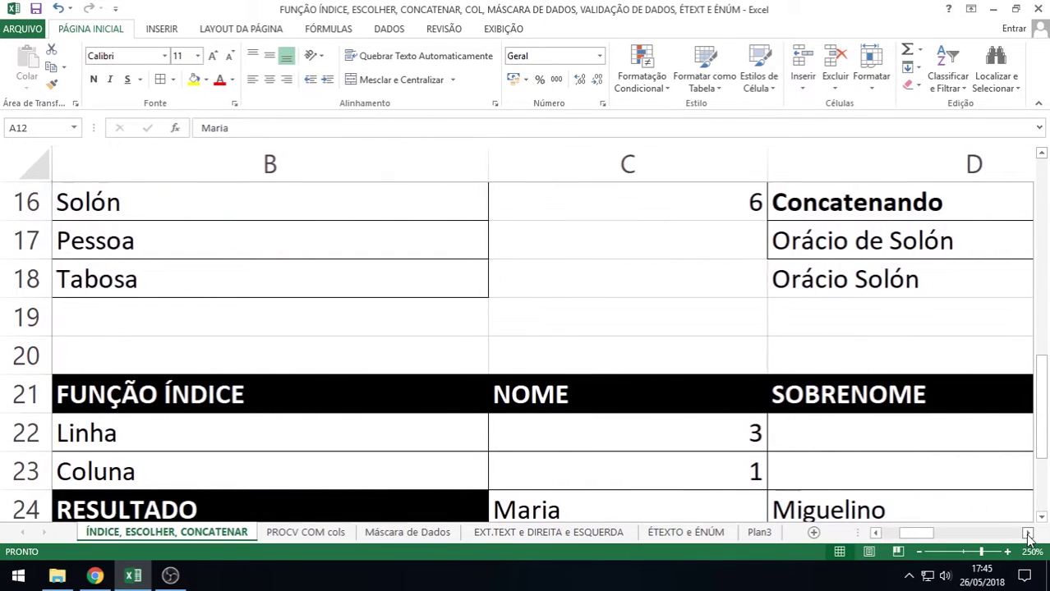
click(711, 432)
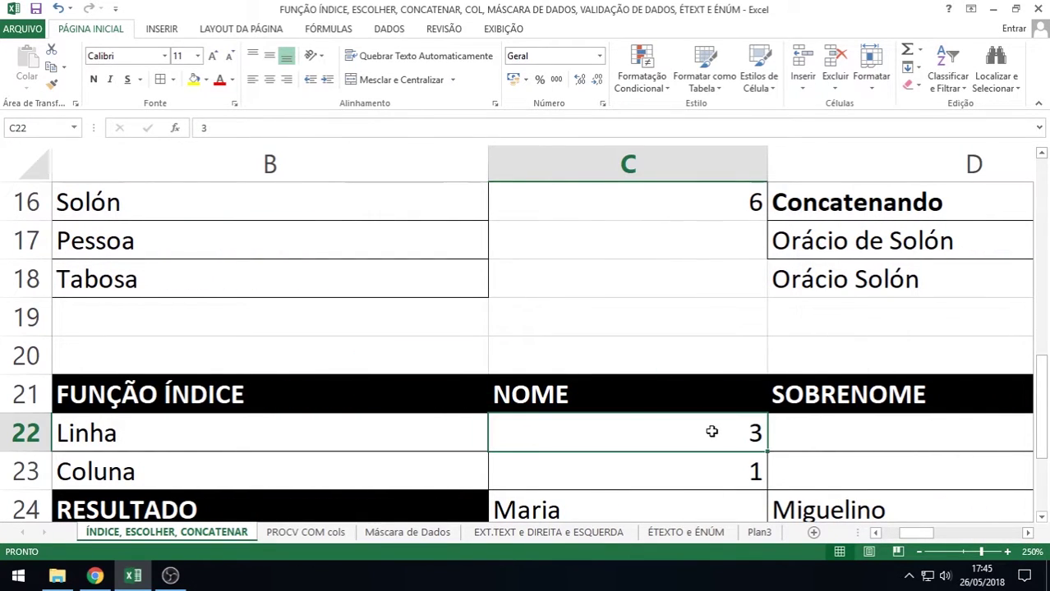
key(Down)
key(Down)
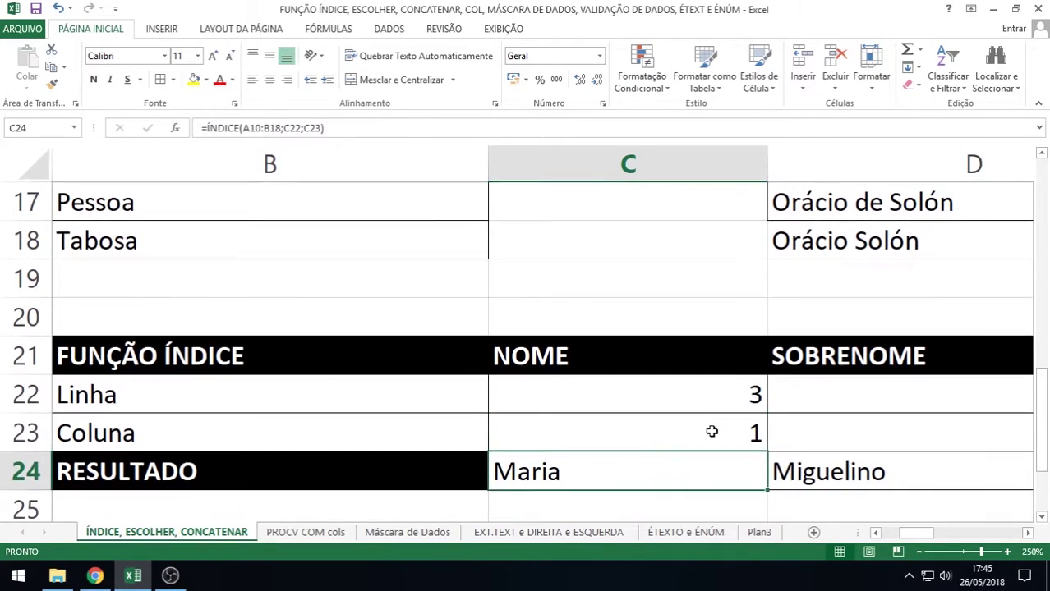
double_click(672, 469)
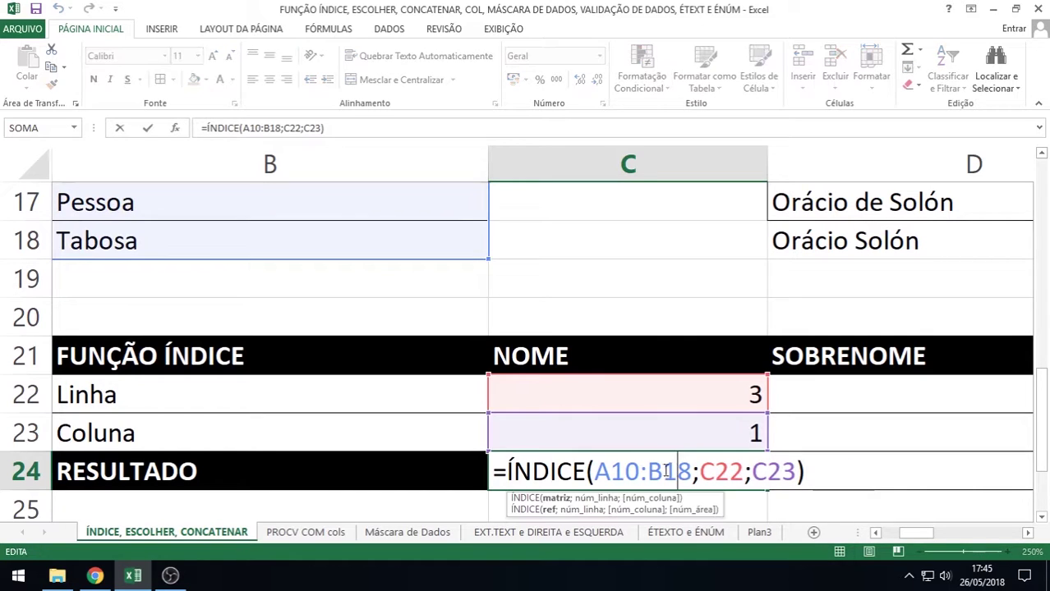
Replace the C22 row reference in C24's ÍNDICE formula with a fixed 3
click(742, 471)
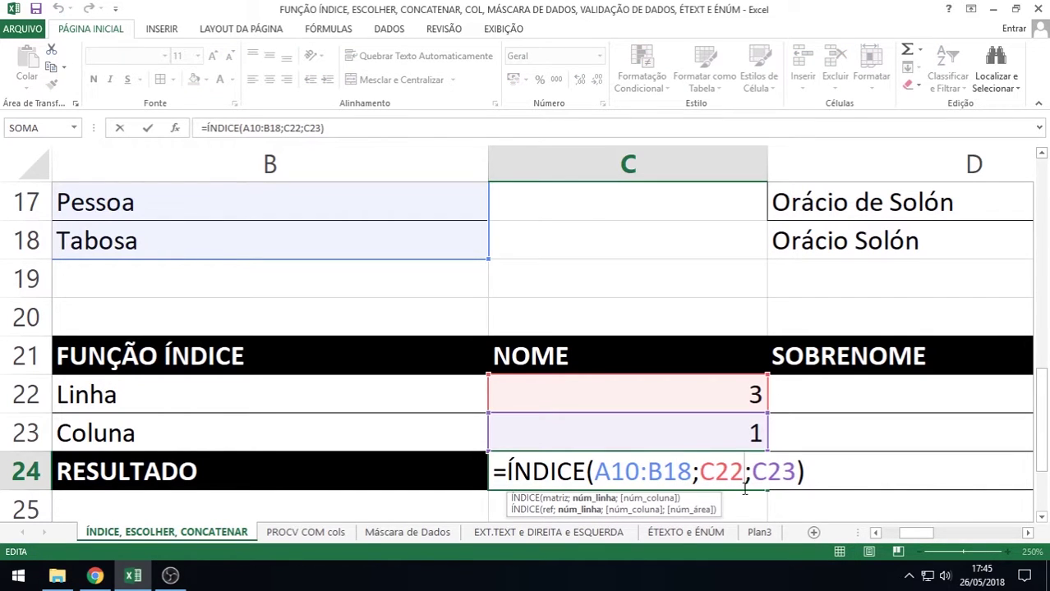
key(BackSpace)
key(BackSpace)
key(BackSpace)
text(3)
key(Return)
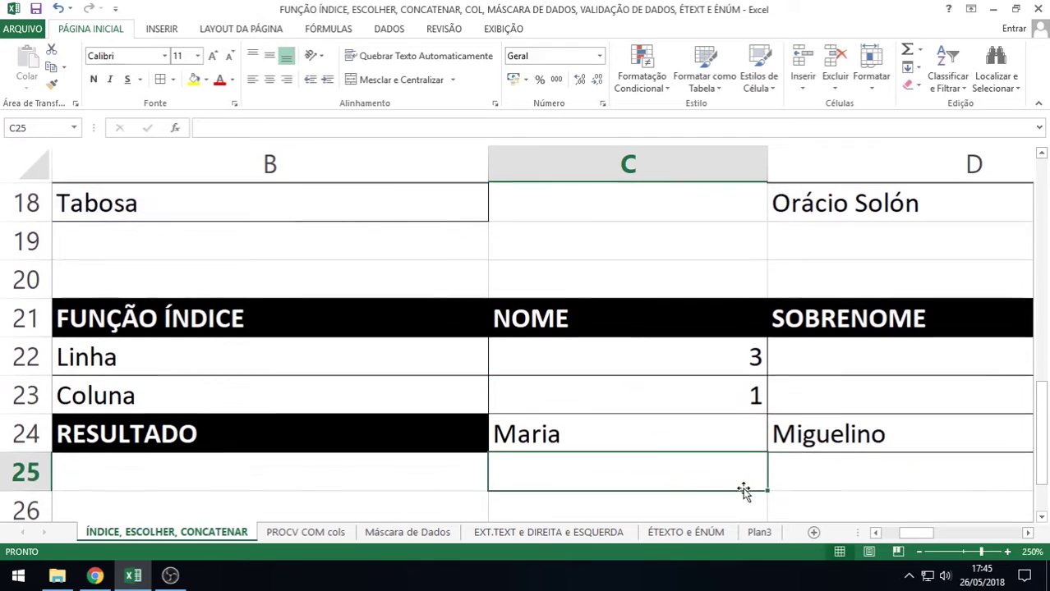
Restore C22 as the row argument in C24's ÍNDICE formula
click(609, 434)
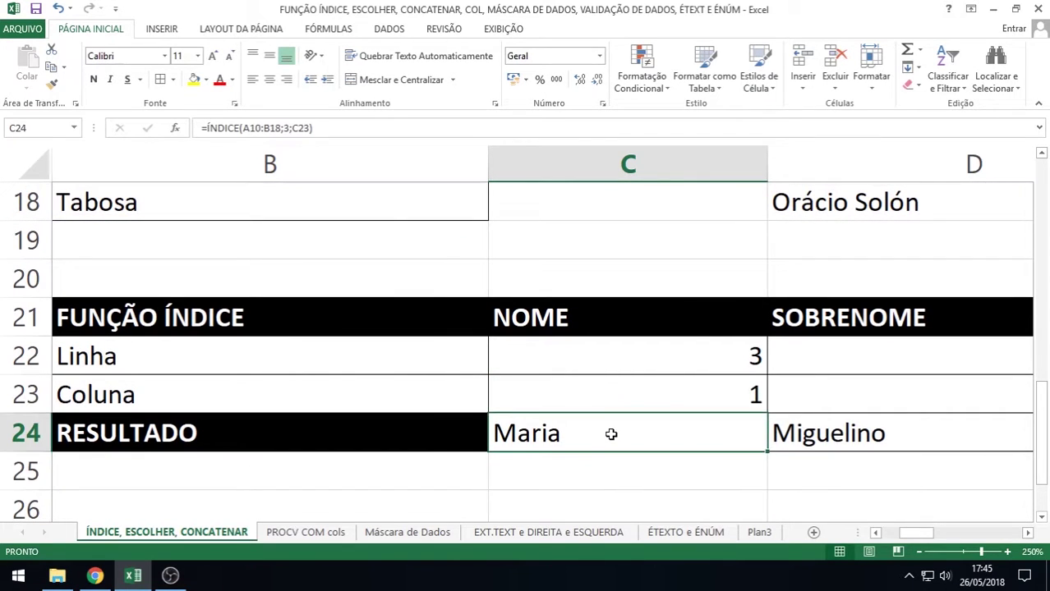
double_click(609, 434)
click(703, 435)
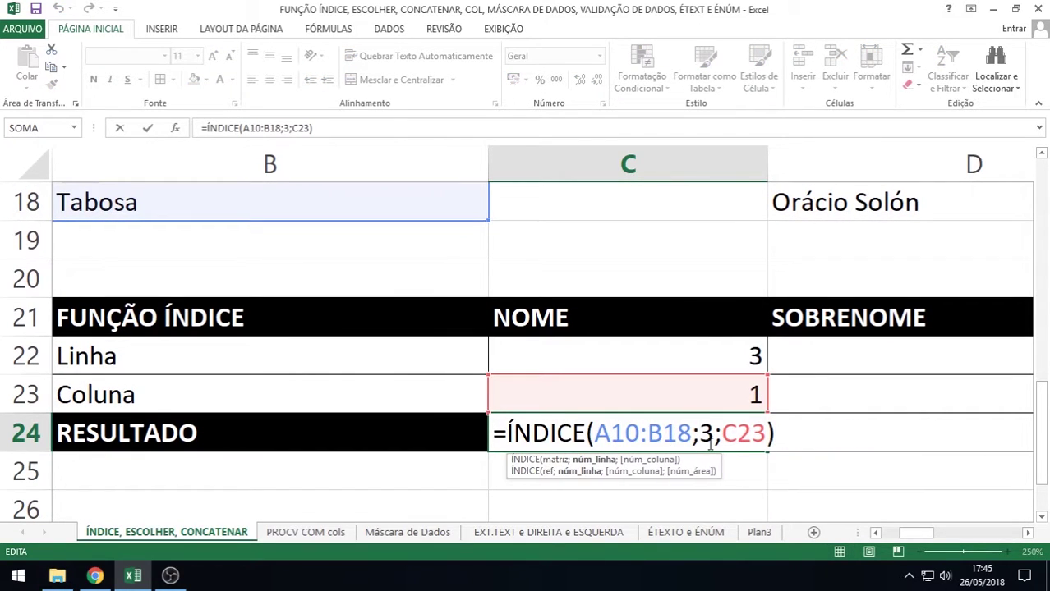
key(Delete)
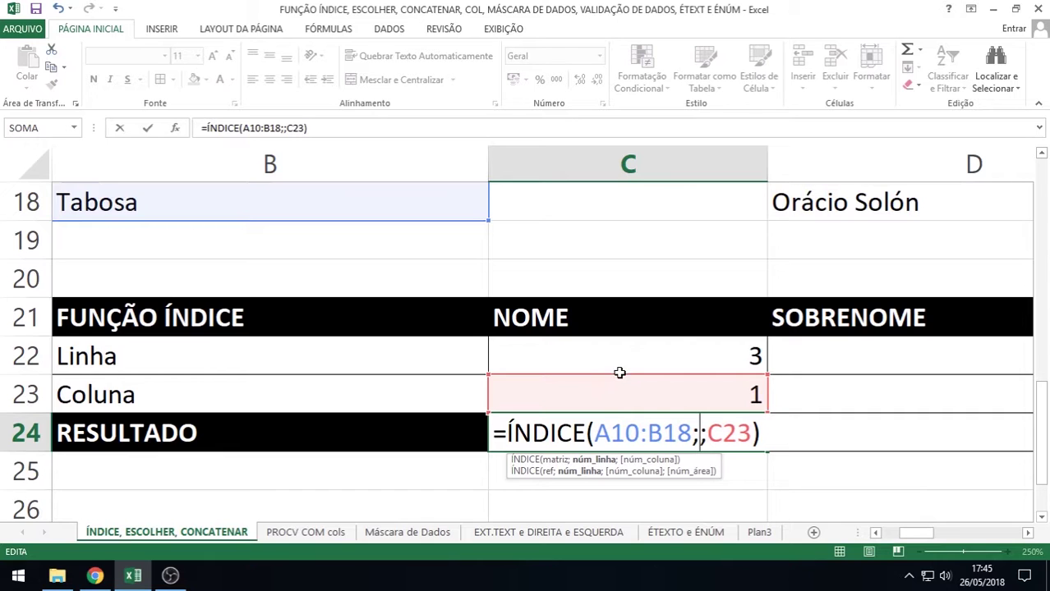
click(620, 371)
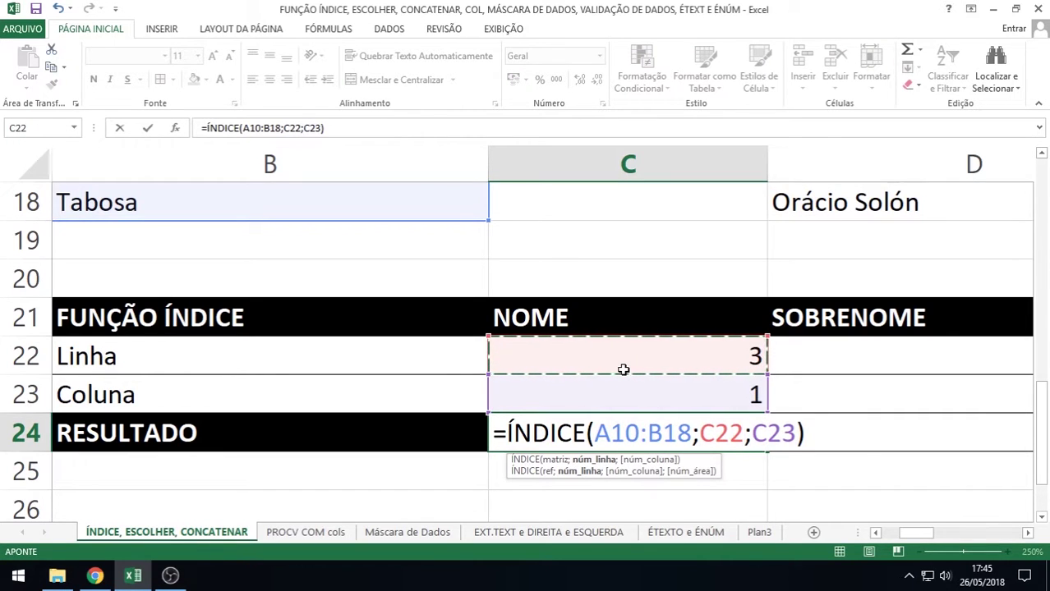
key(Return)
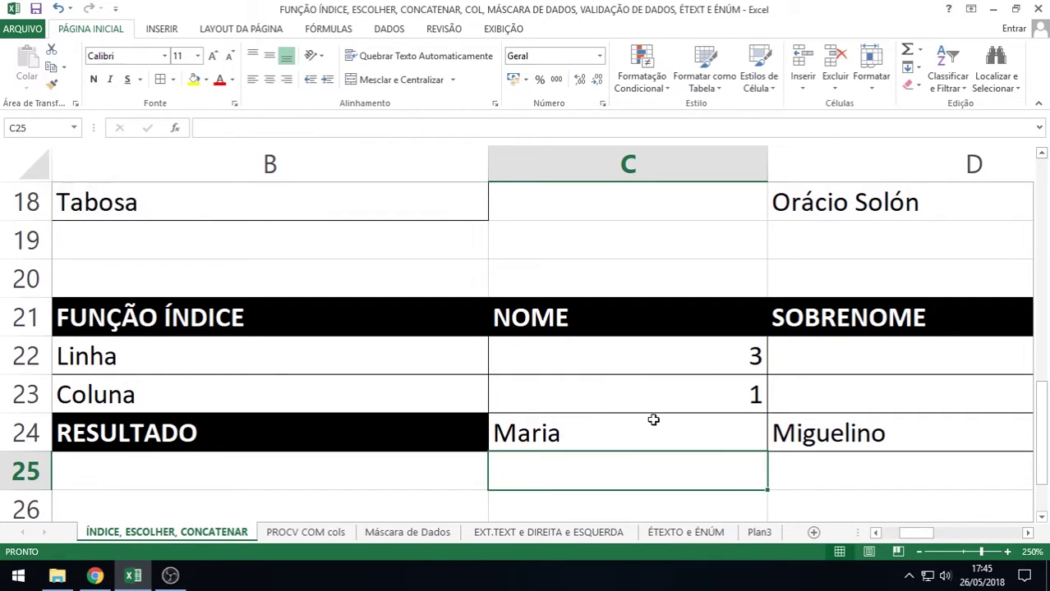
Set the Coluna value in C23 to 2, changing the result to Aratanha
click(660, 397)
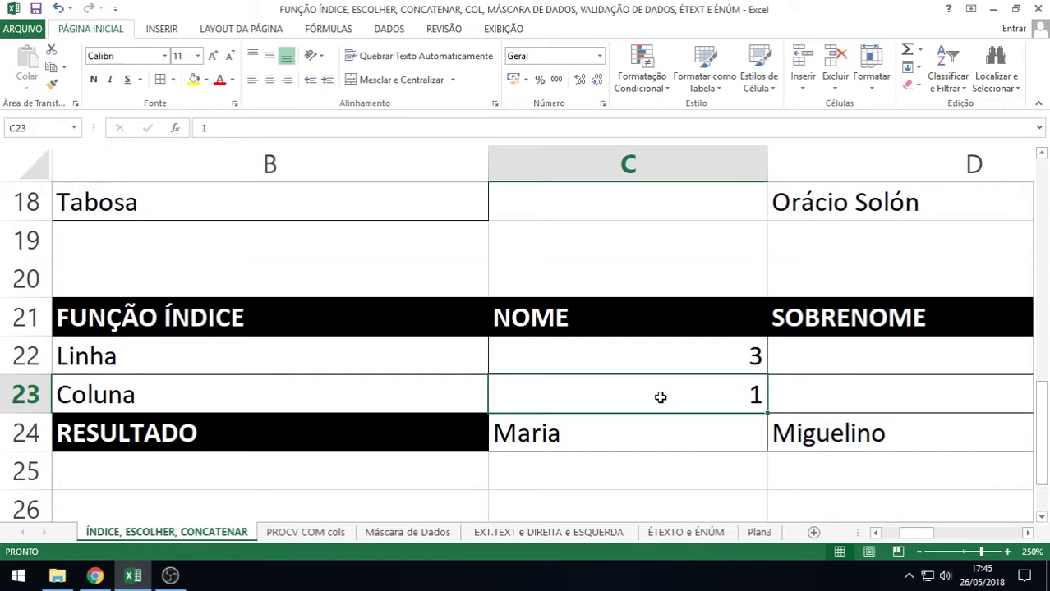
text(2)
key(Return)
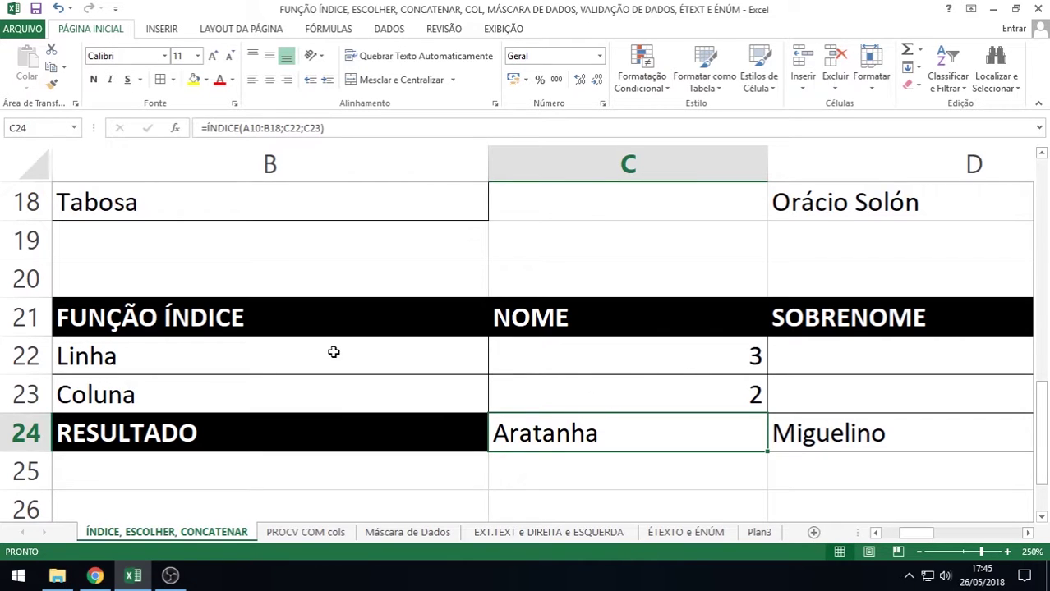
scroll(339, 351, up, 3)
scroll(339, 351, down, 1)
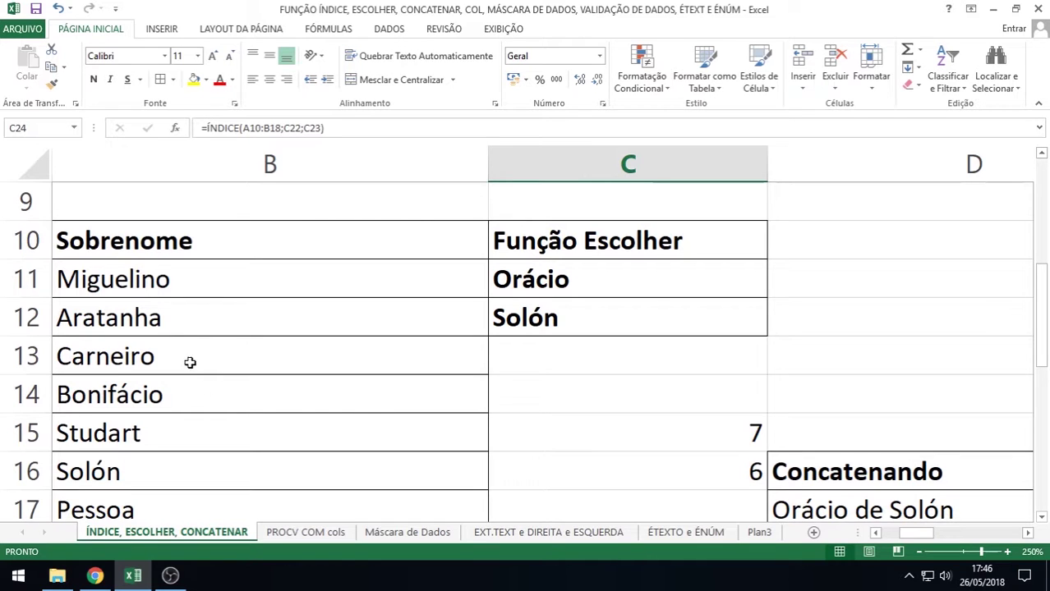
scroll(370, 419, down, 3)
scroll(370, 419, down, 1)
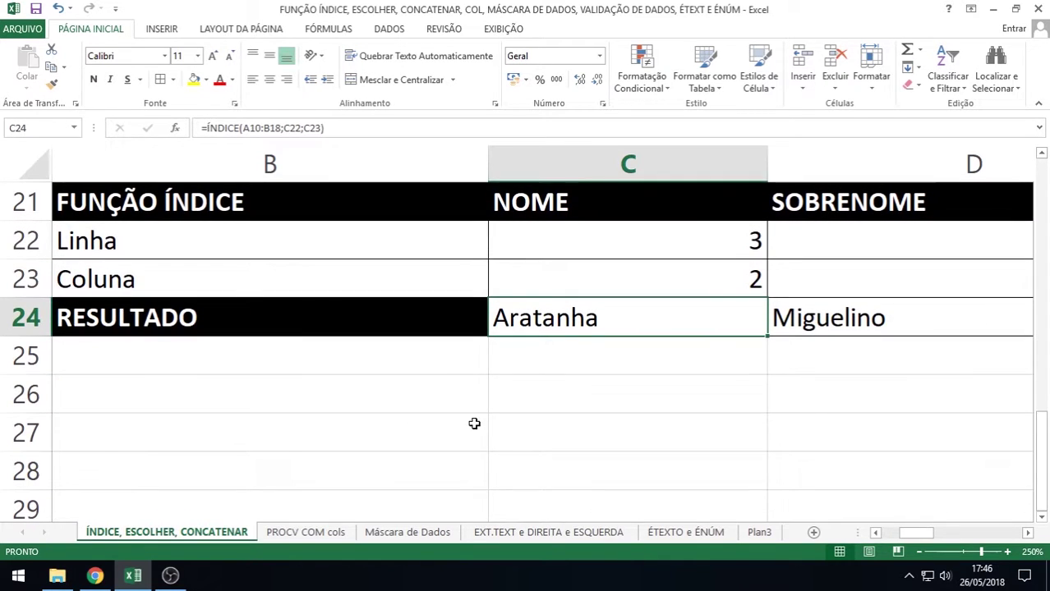
click(688, 245)
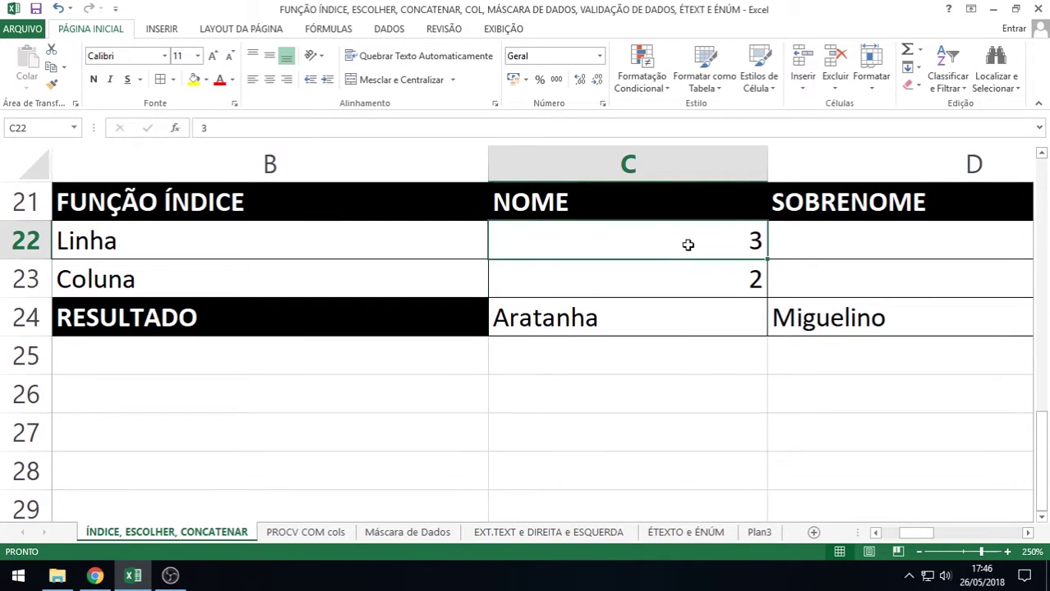
drag(650, 301, 649, 296)
click(637, 321)
click(679, 279)
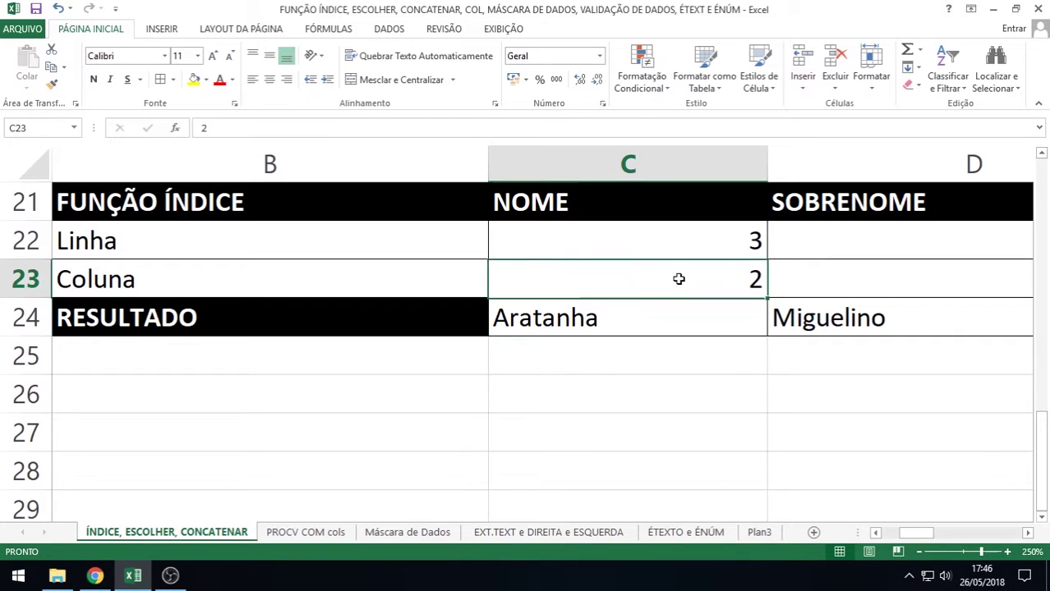
click(1027, 533)
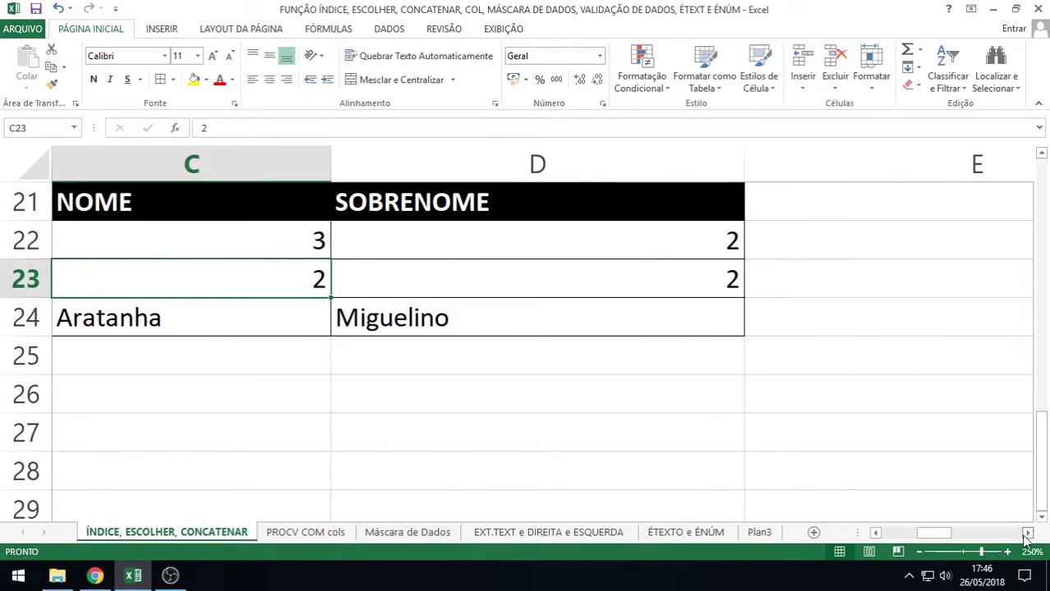
double_click(431, 318)
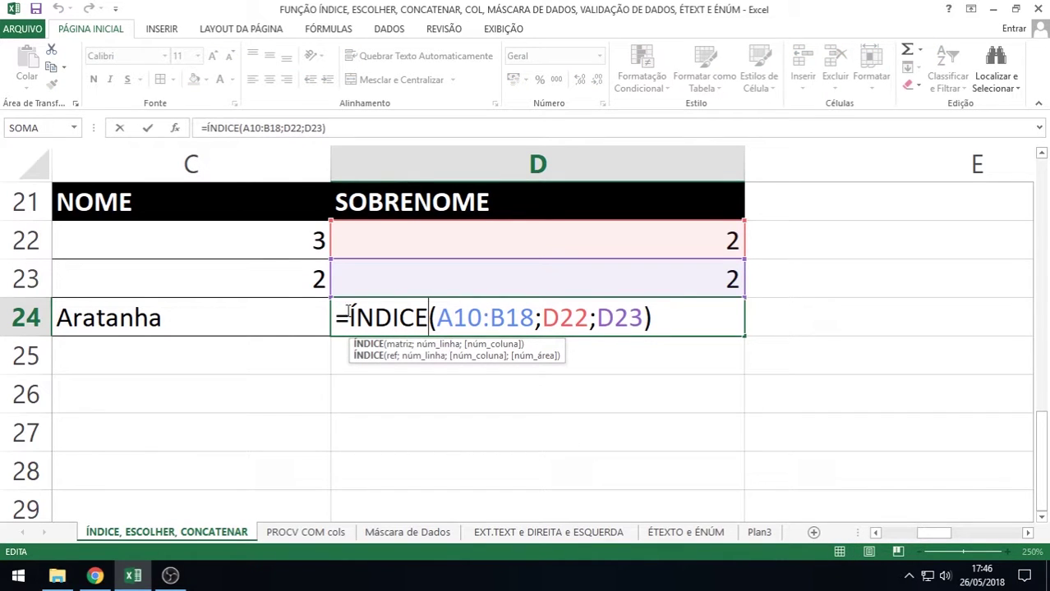
drag(437, 318, 526, 318)
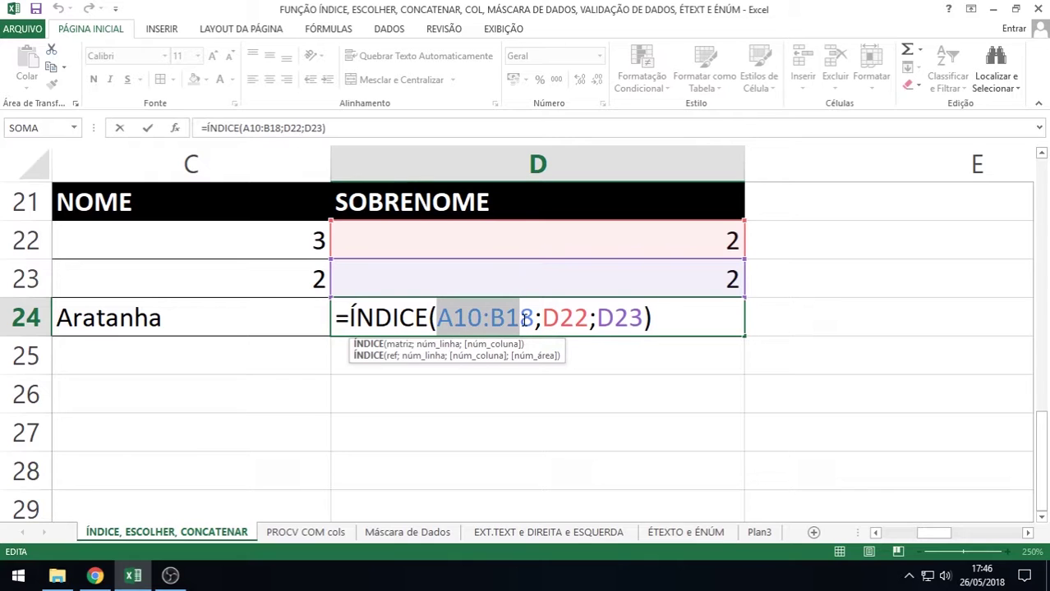
click(542, 318)
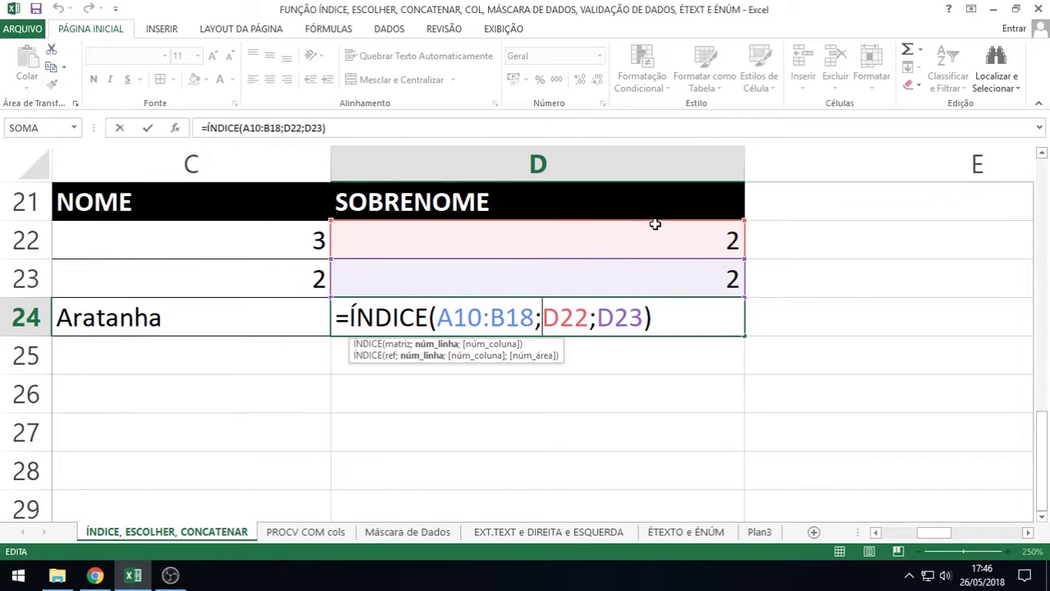
click(628, 317)
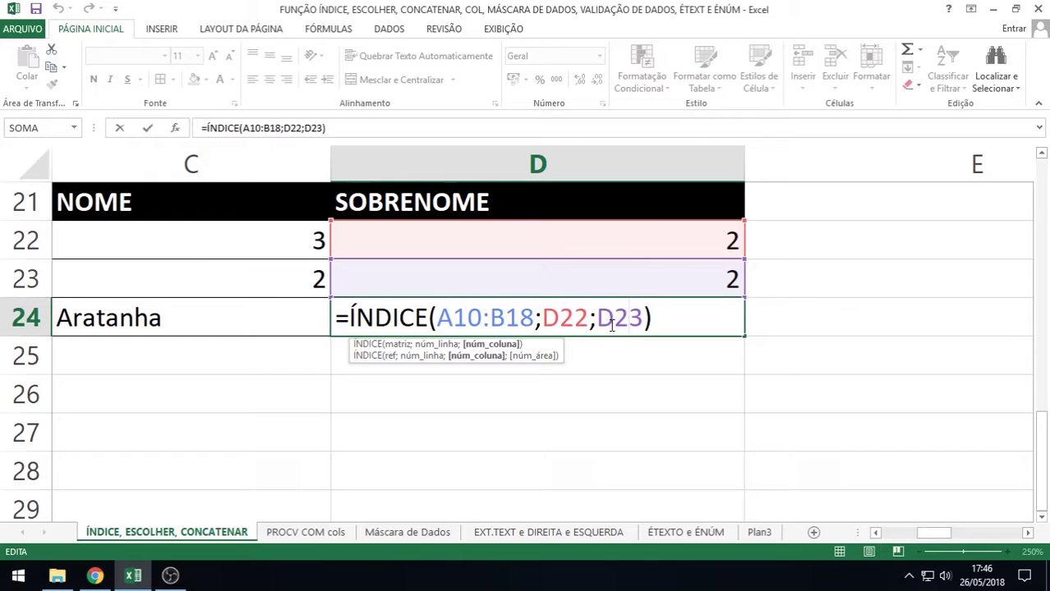
key(Return)
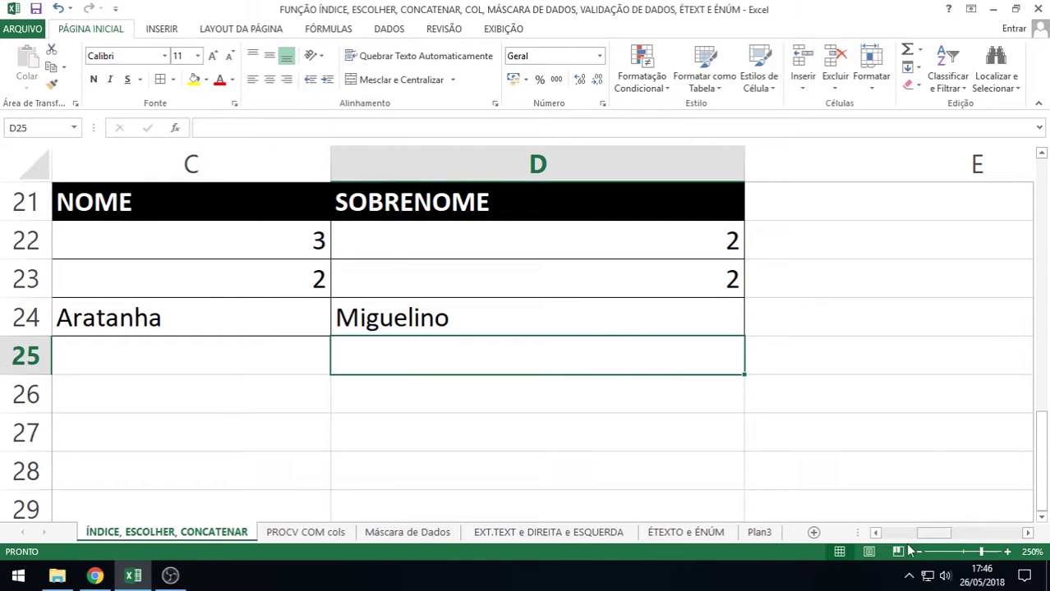
click(878, 534)
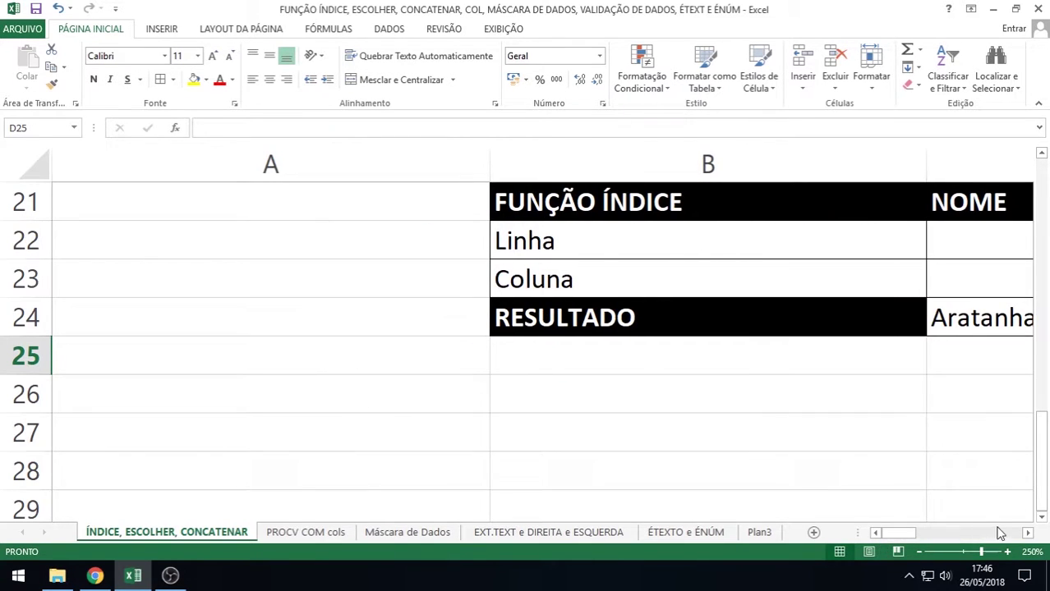
Reset the Coluna value in C23 to 1 so C24 shows Maria again
click(1027, 533)
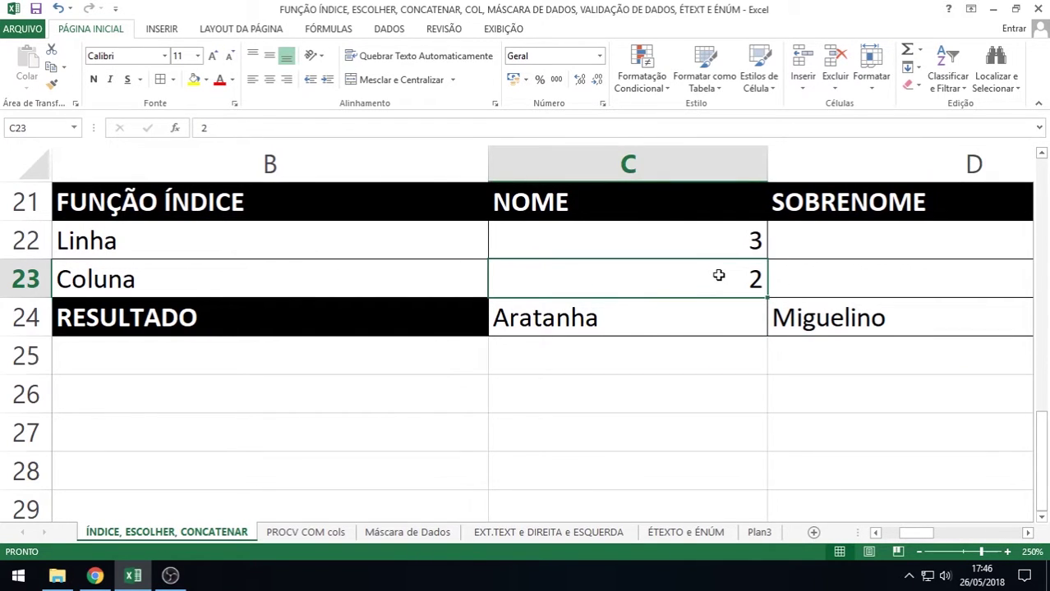
text(1)
key(Return)
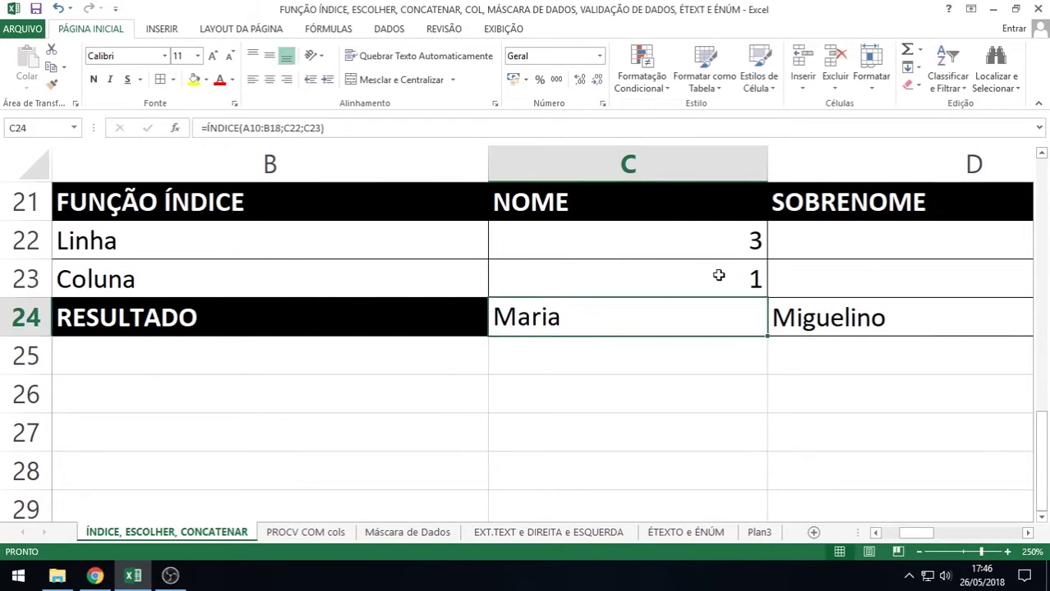
Scroll the sheet to show the Função Índice table's Linha, Coluna and RESULTADO rows
click(1027, 533)
drag(956, 538, 916, 540)
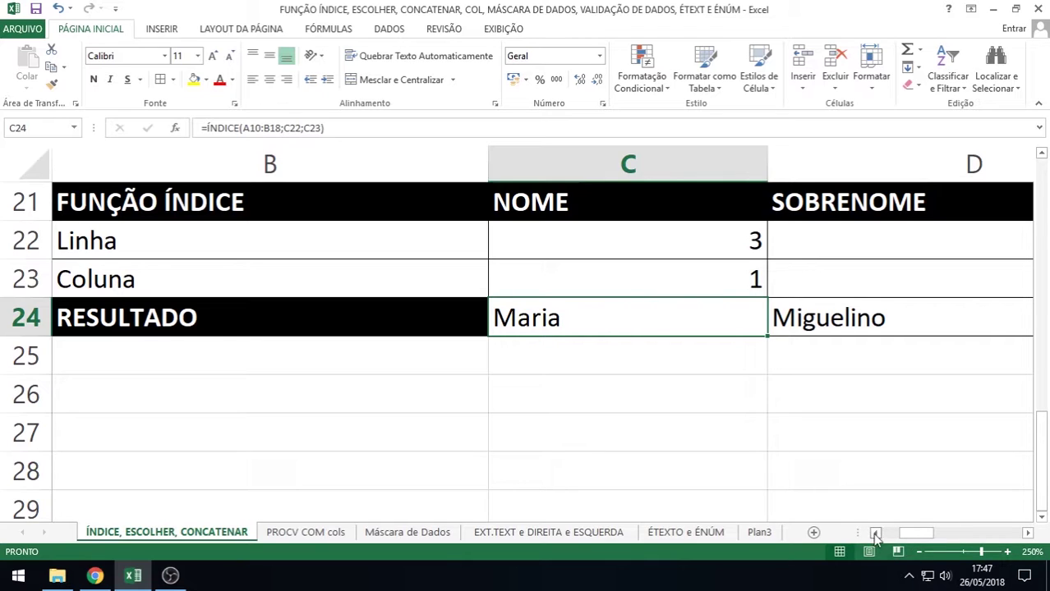
click(875, 534)
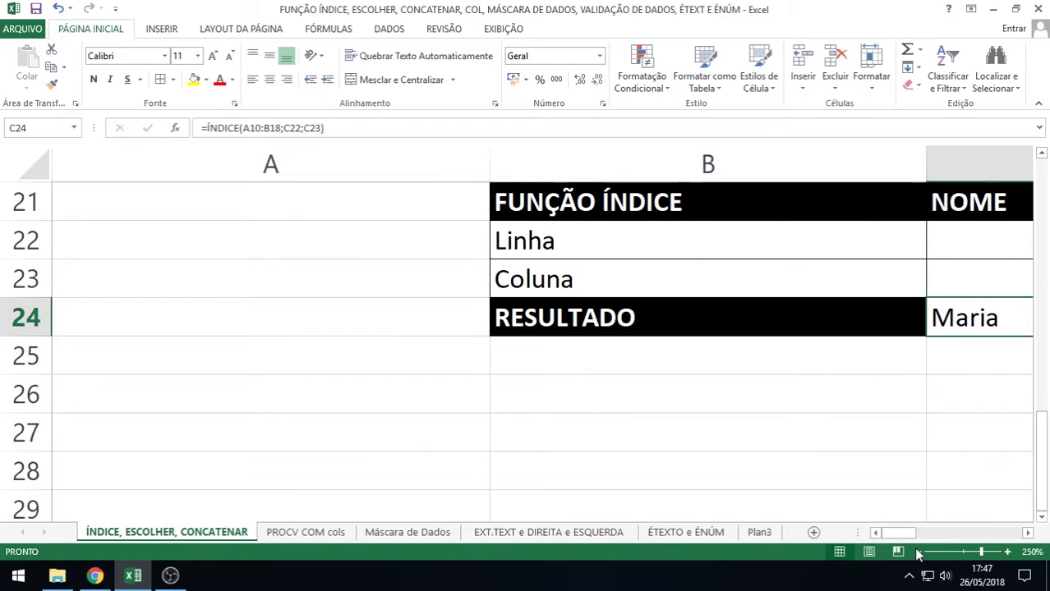
scroll(893, 369, down, 5)
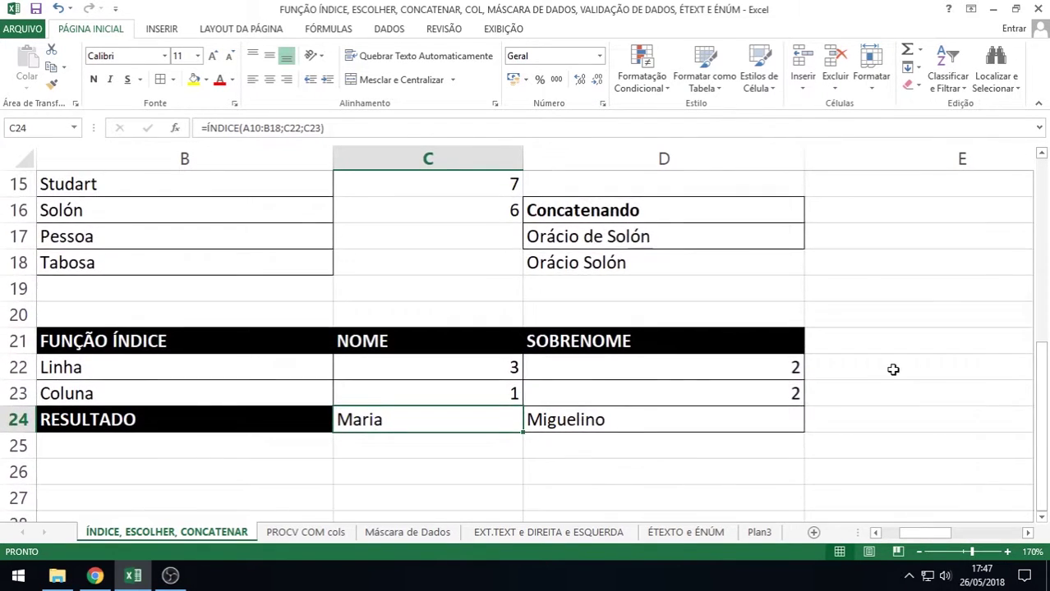
scroll(893, 370, up, 4)
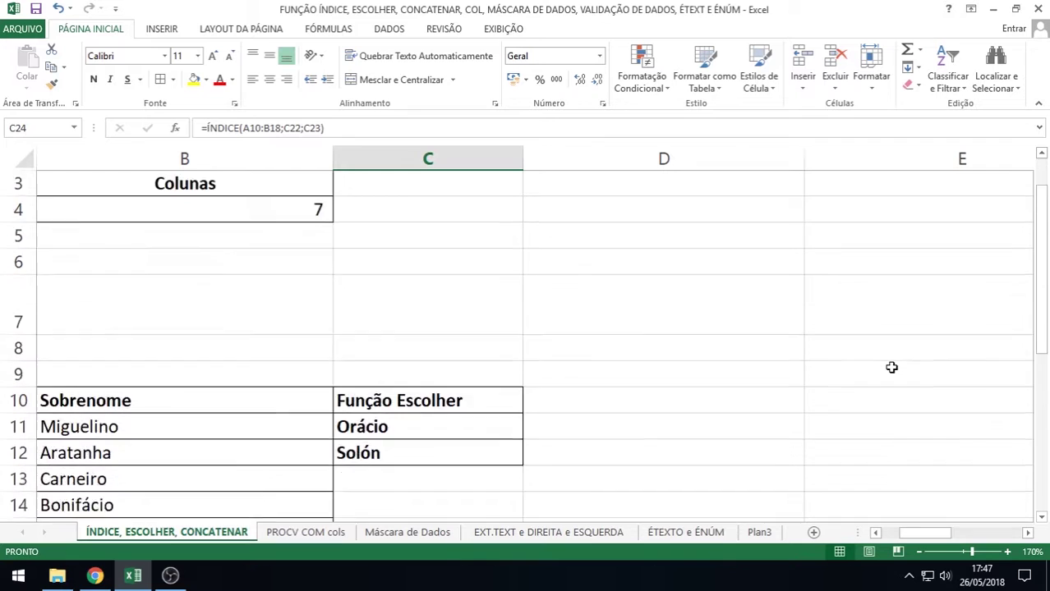
scroll(892, 367, down, 5)
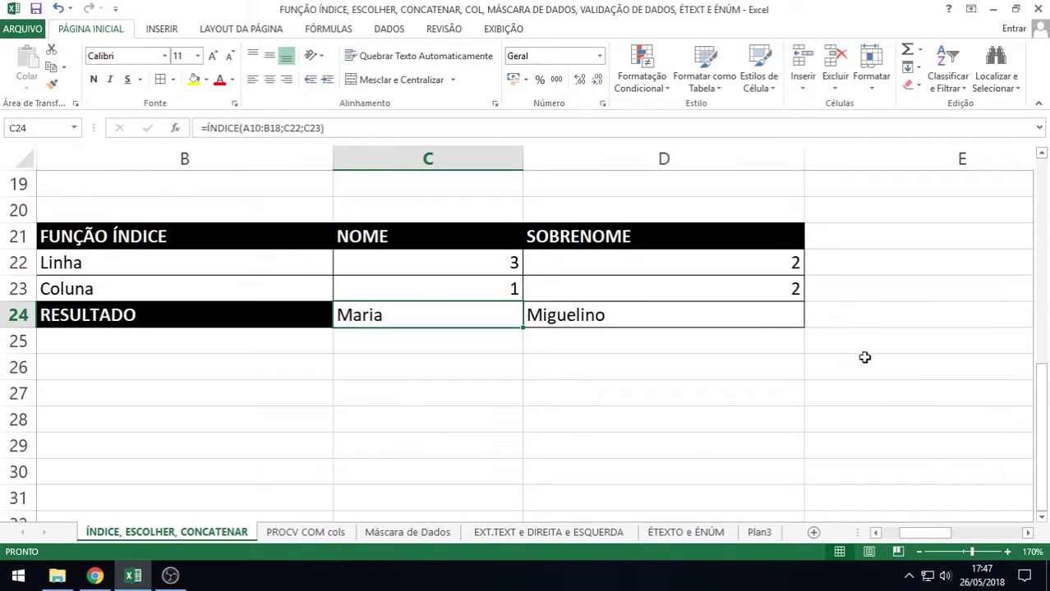
Go to the PROCV COM cols sheet and open I2's =PROCV($F2;$A$2:$D$4;COL(B2);0) for editing
click(300, 532)
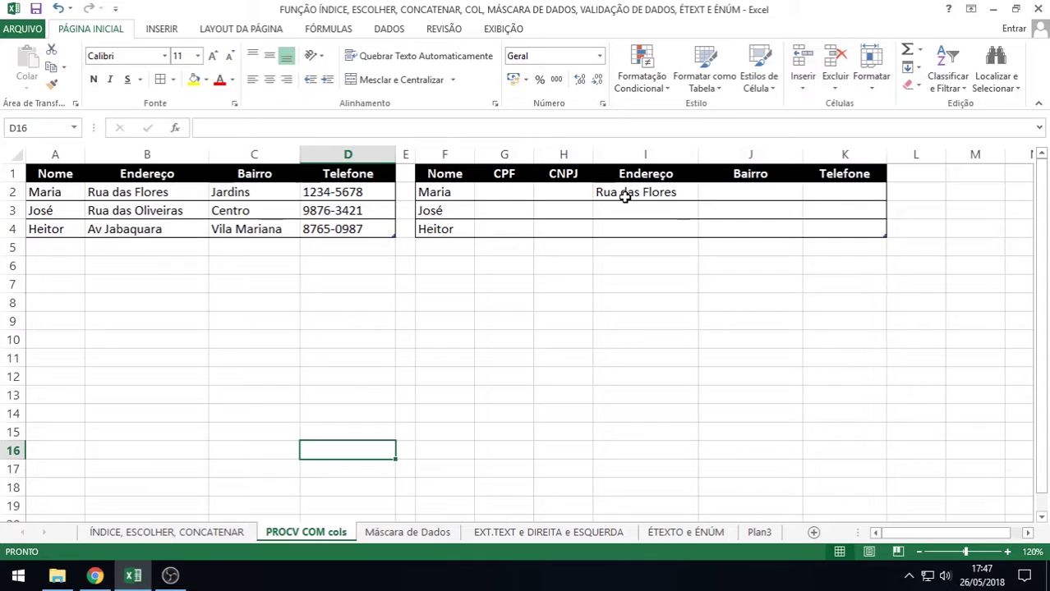
double_click(627, 192)
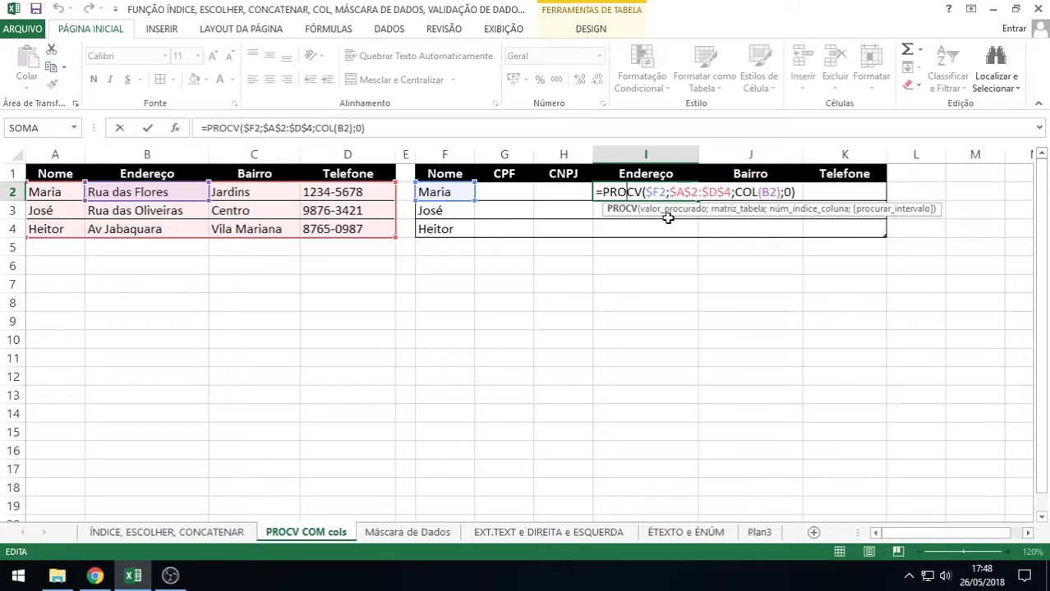
Review I2's PROCV arguments ($F2, $A$2:$D$4, COL(B2), 0) and commit the formula
click(662, 193)
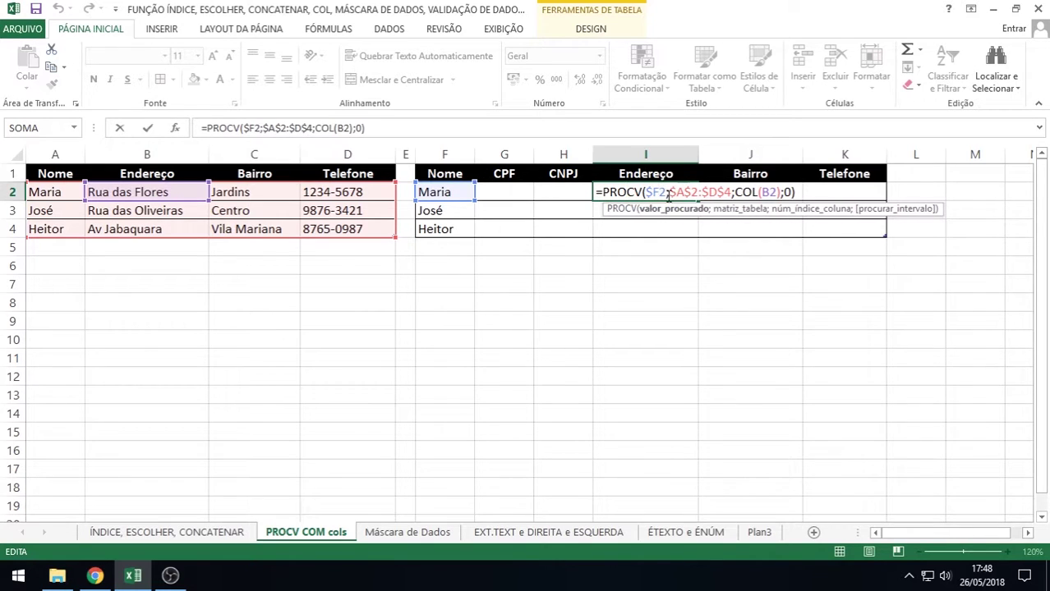
drag(671, 192, 723, 192)
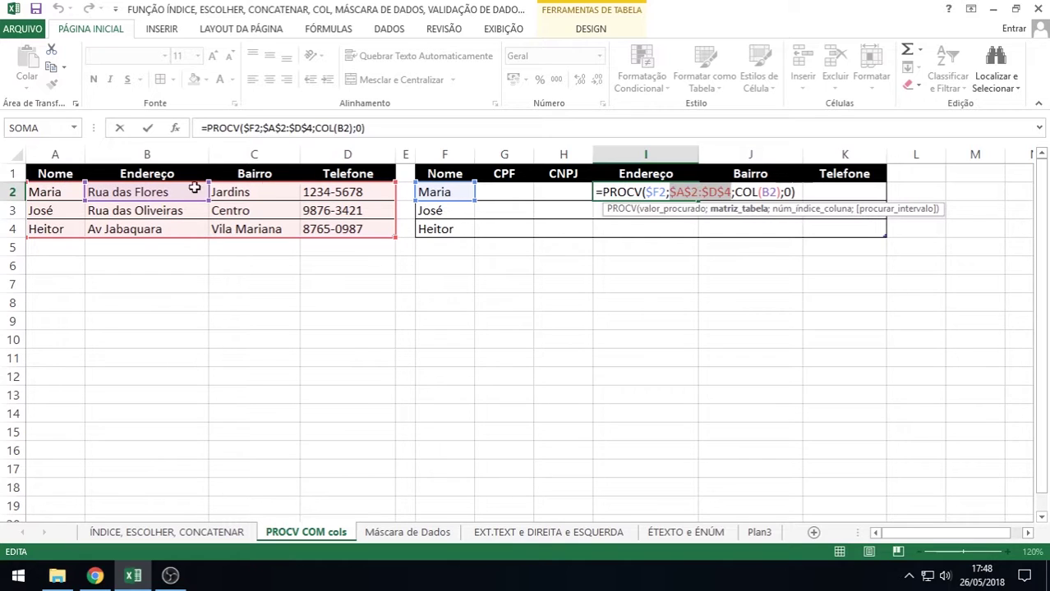
click(749, 193)
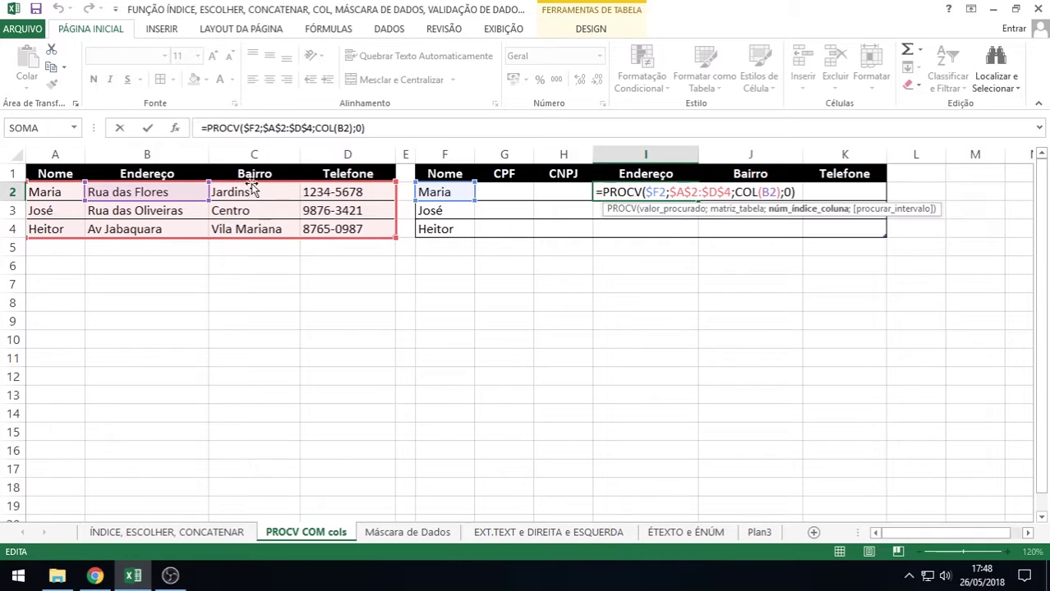
click(773, 194)
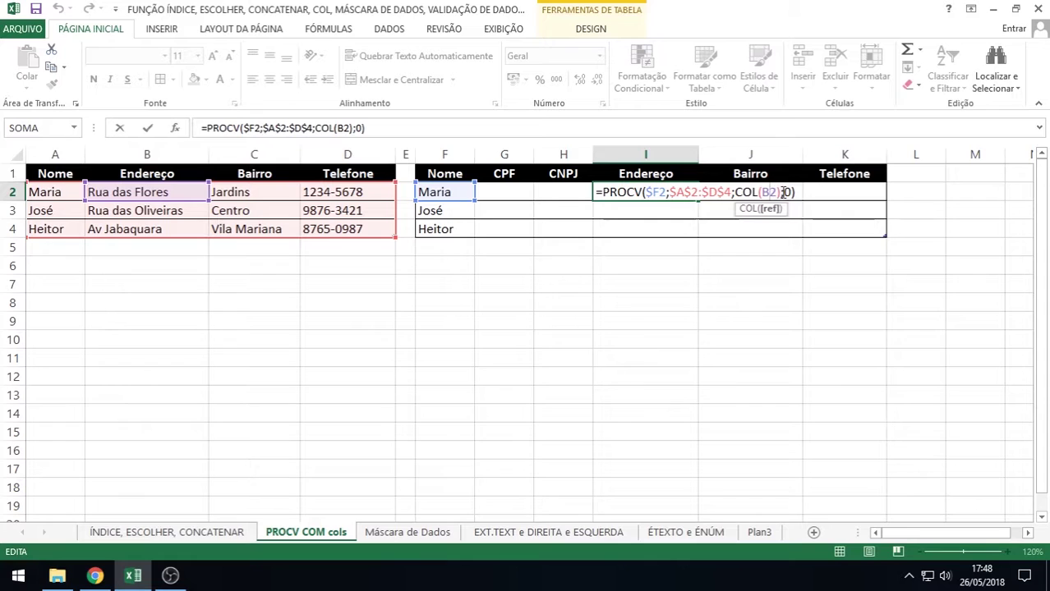
click(783, 195)
click(786, 194)
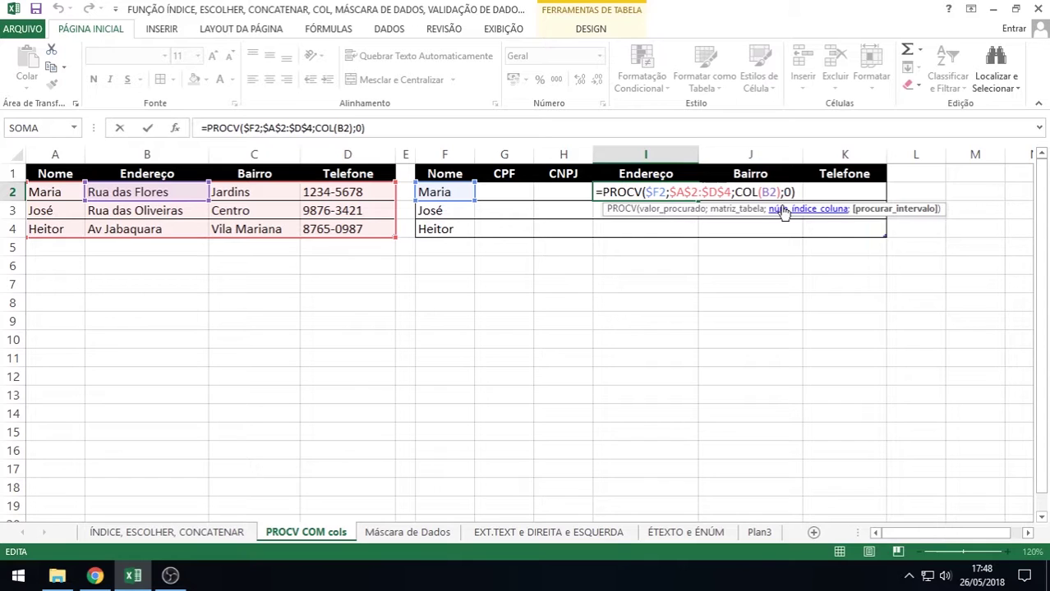
key(Return)
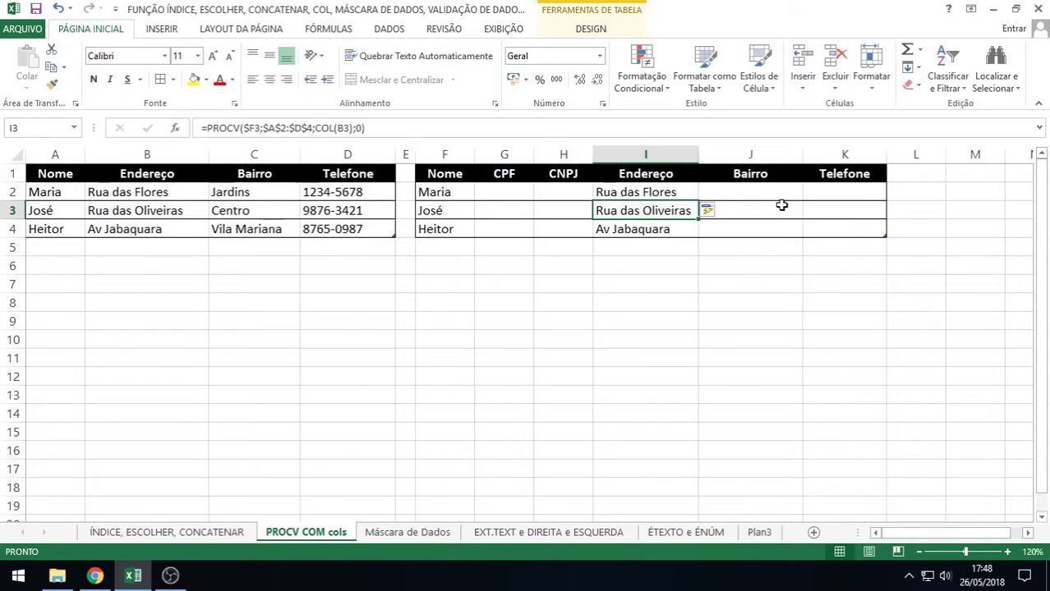
Fill I2's address lookup formula down to I4
click(639, 194)
drag(697, 201, 692, 234)
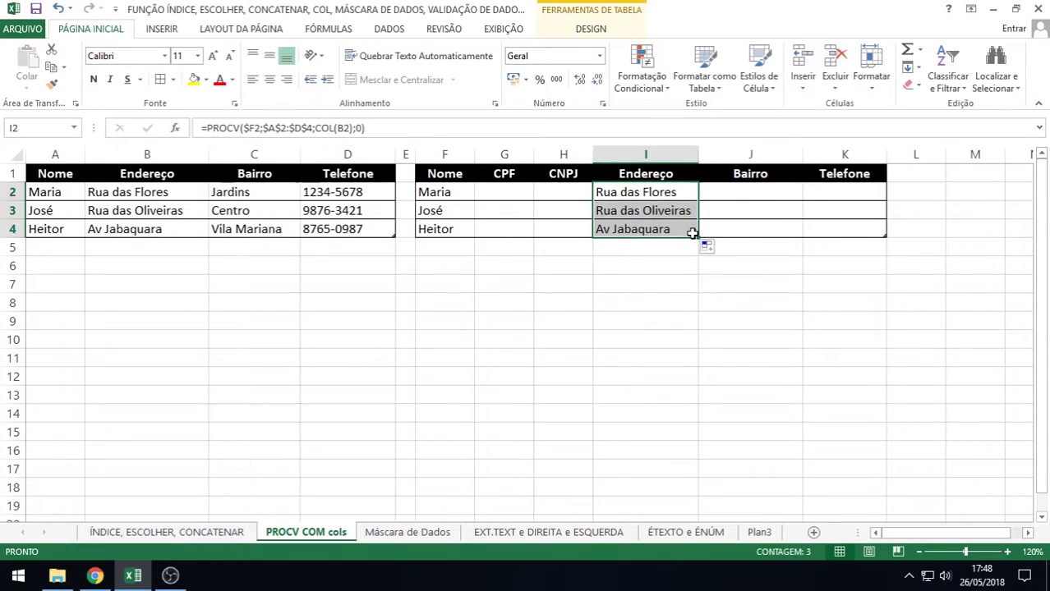
double_click(639, 193)
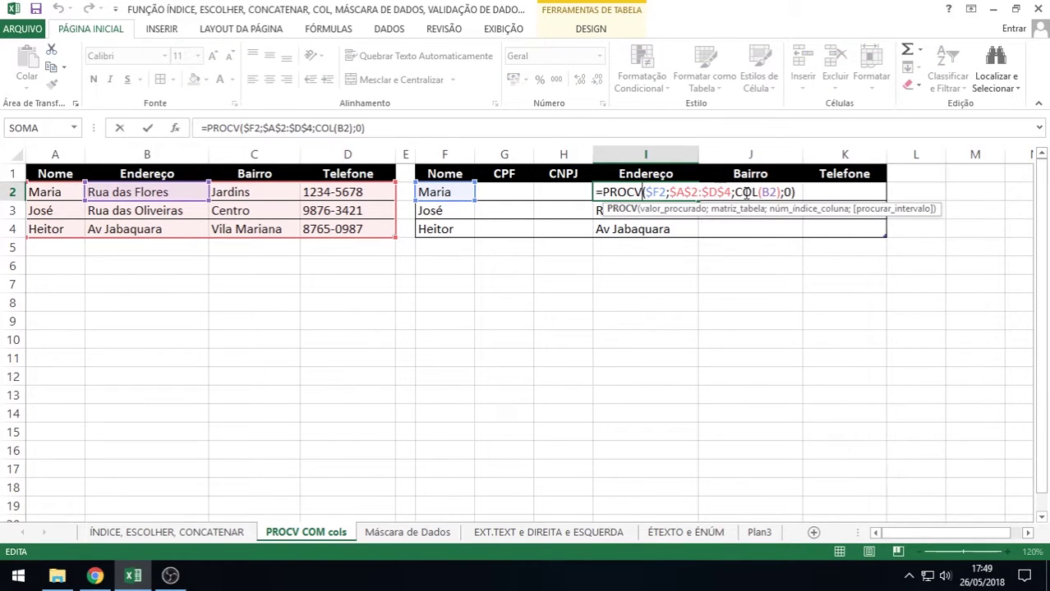
key(Return)
Copy I2's formula right into J2:K2 and inspect J2's COL(C2) reference
click(652, 192)
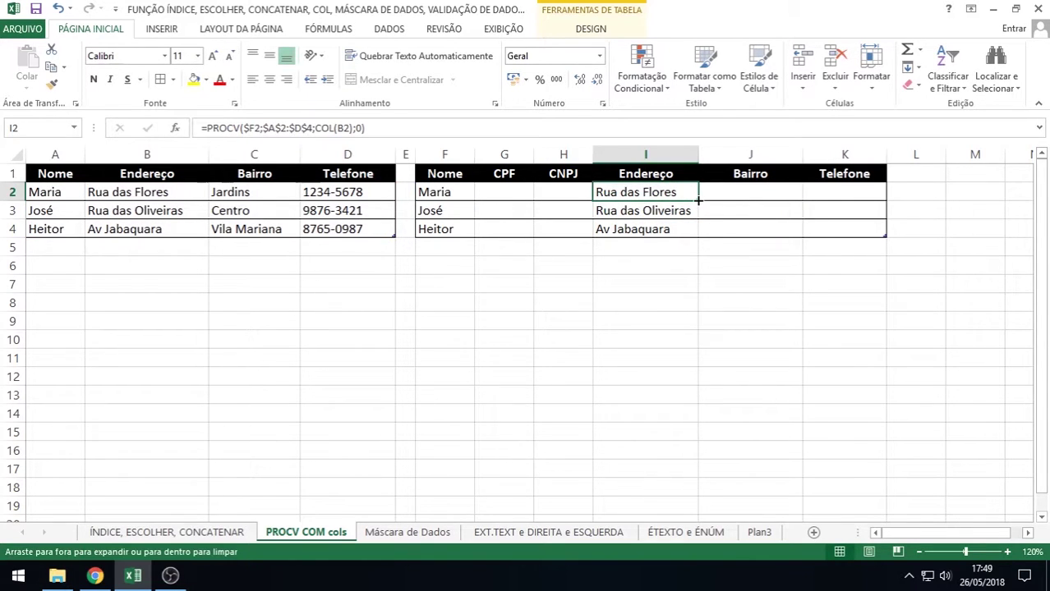
drag(698, 200, 855, 201)
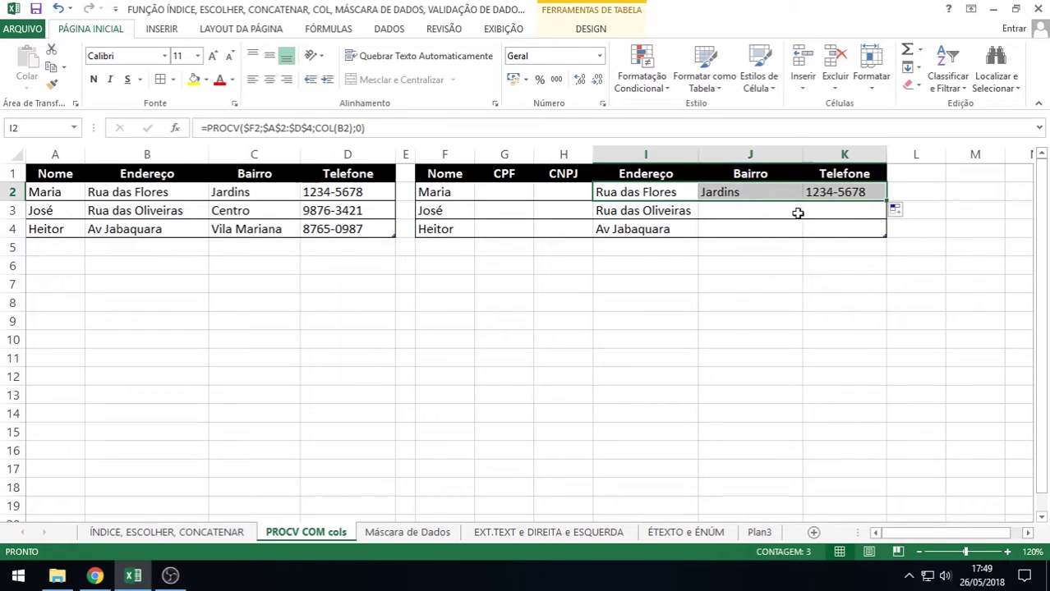
double_click(754, 191)
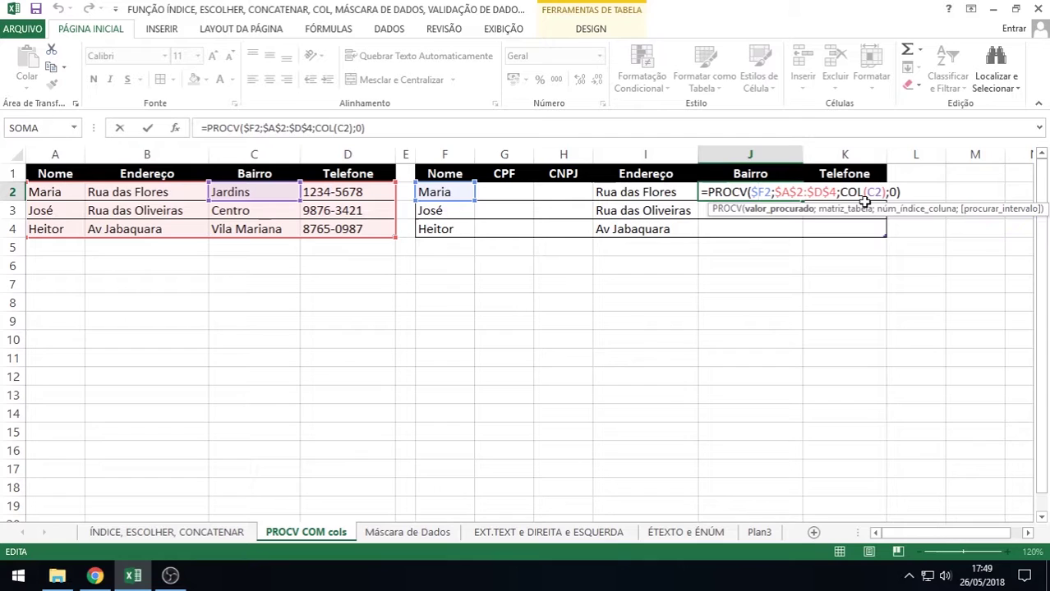
Commit J2, fill K2's Telefone formula down to K4, and check J4
key(Return)
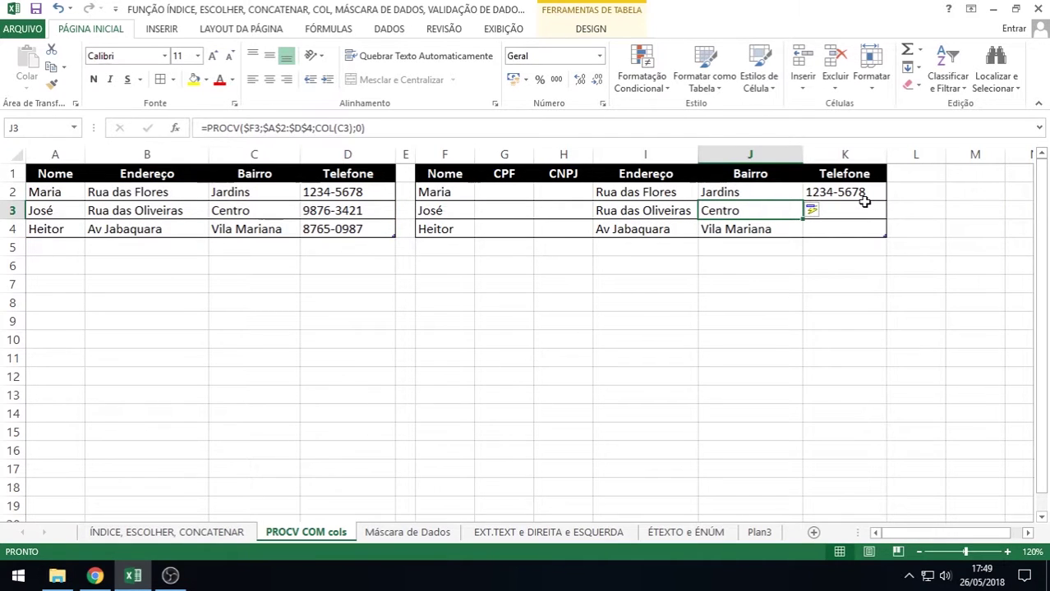
click(865, 205)
click(862, 195)
drag(886, 202, 886, 238)
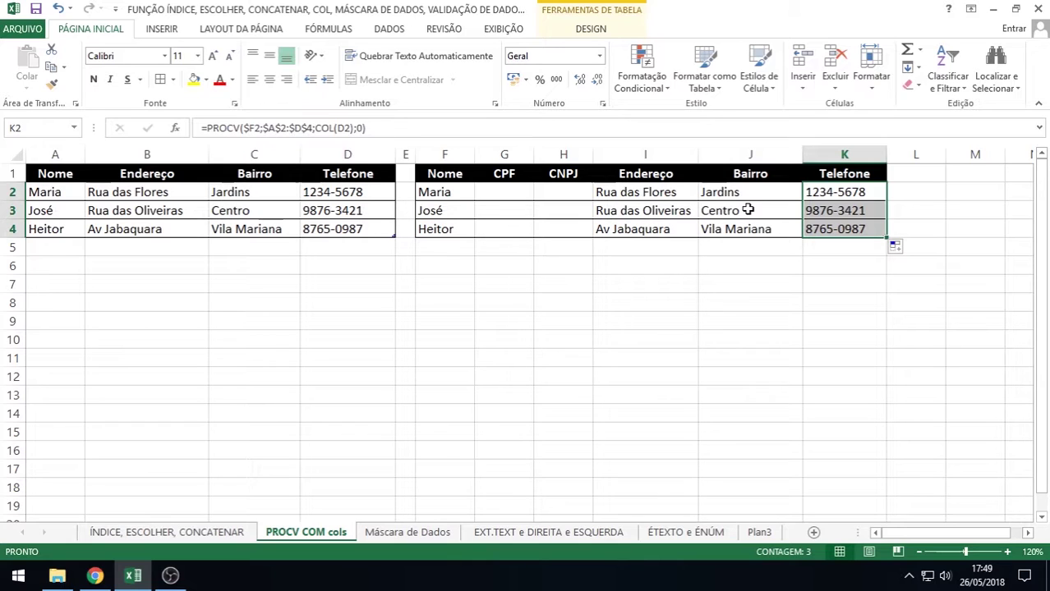
click(756, 230)
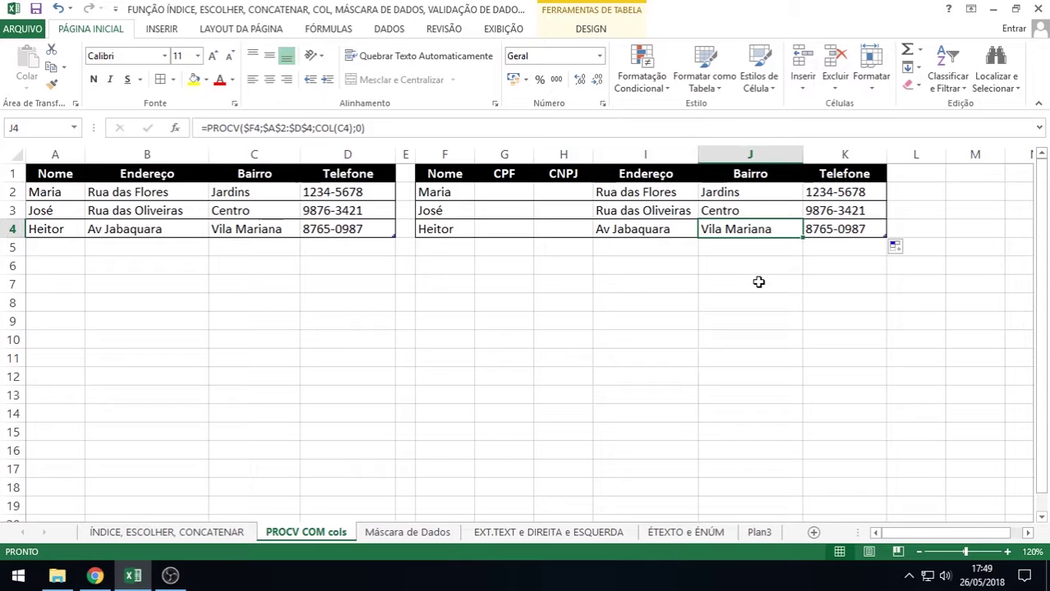
Open the Máscara de Dados sheet and select an empty cell
click(382, 536)
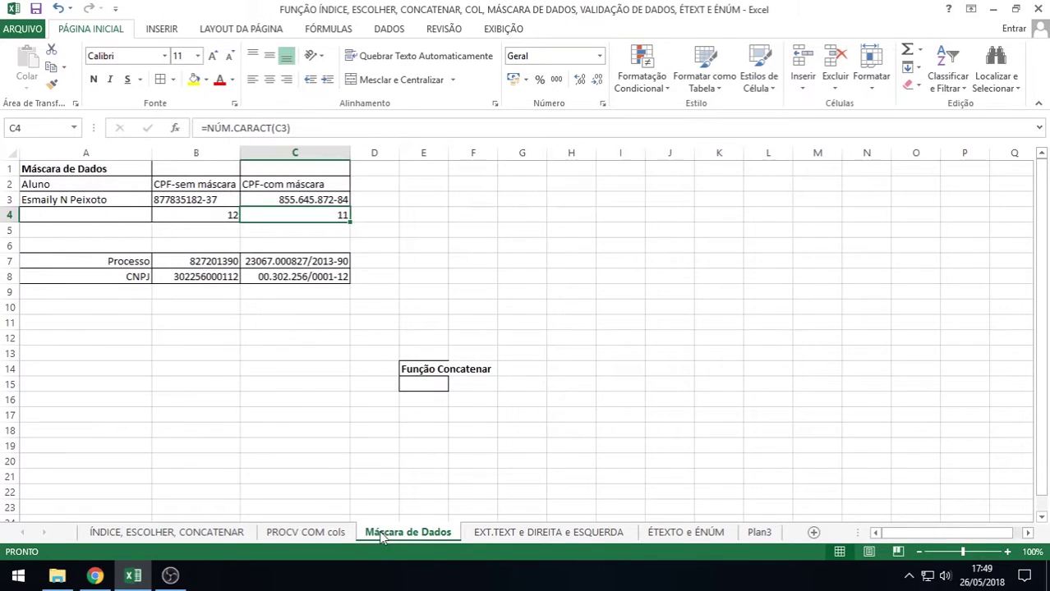
click(284, 396)
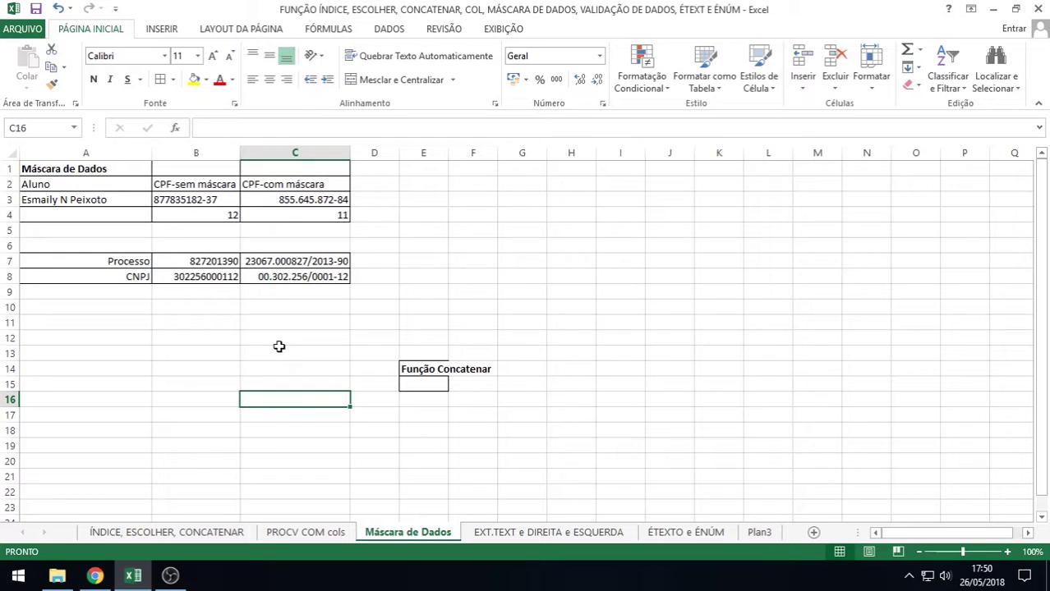
double_click(286, 201)
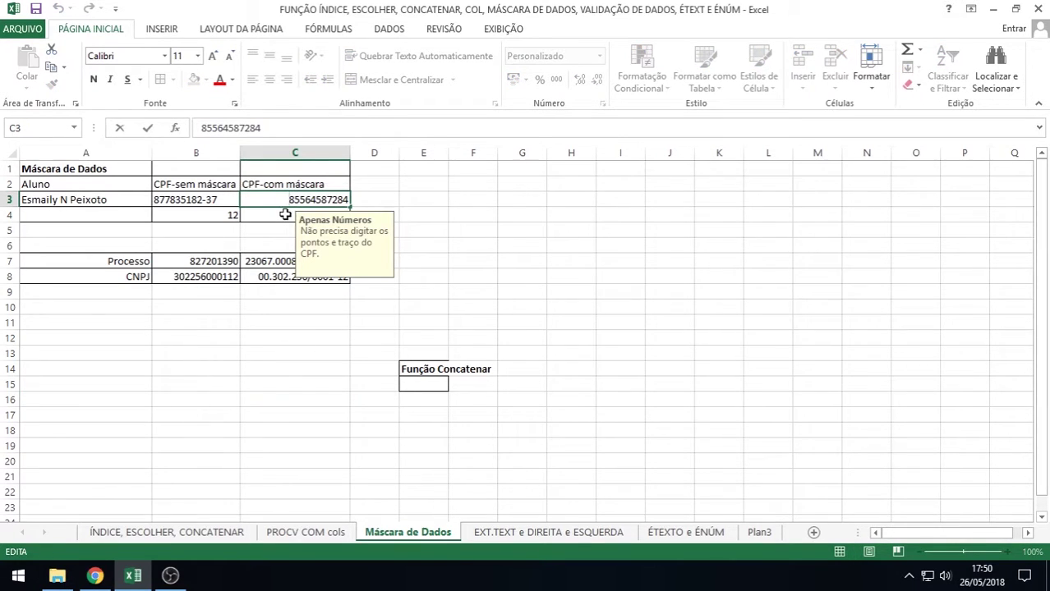
key(Return)
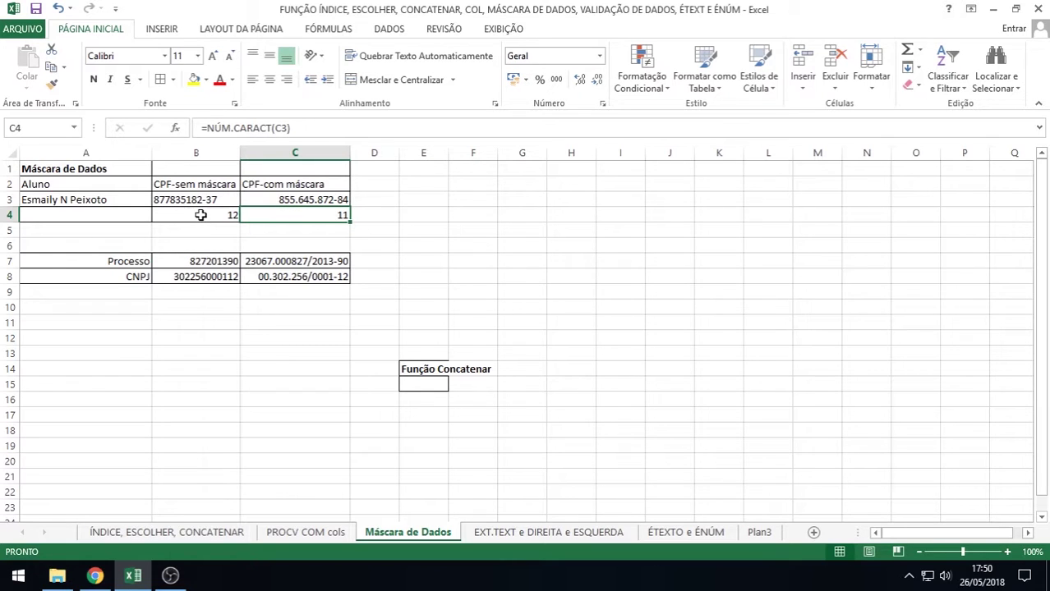
double_click(201, 214)
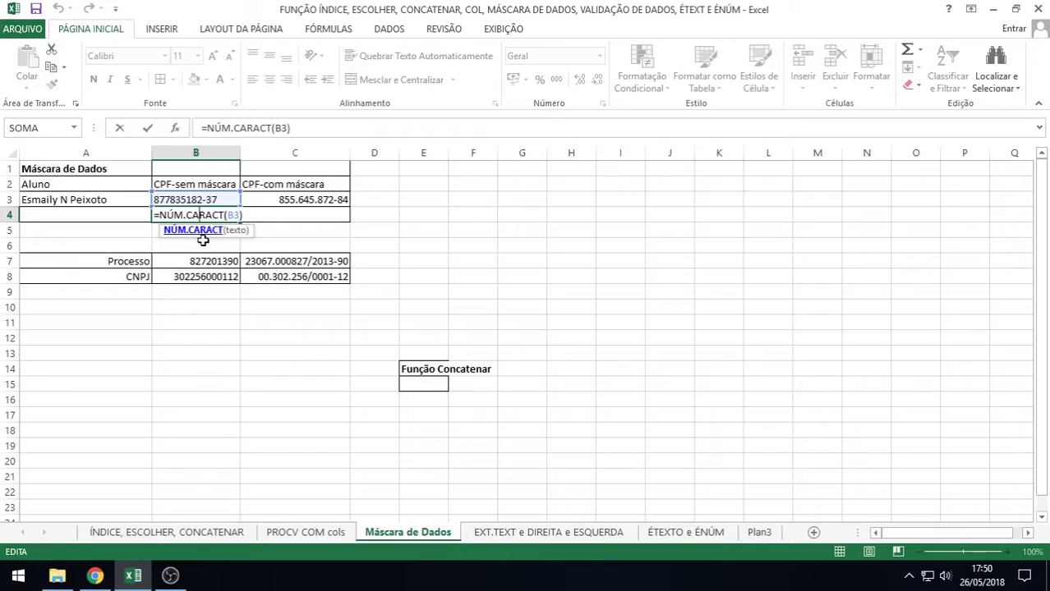
key(Return)
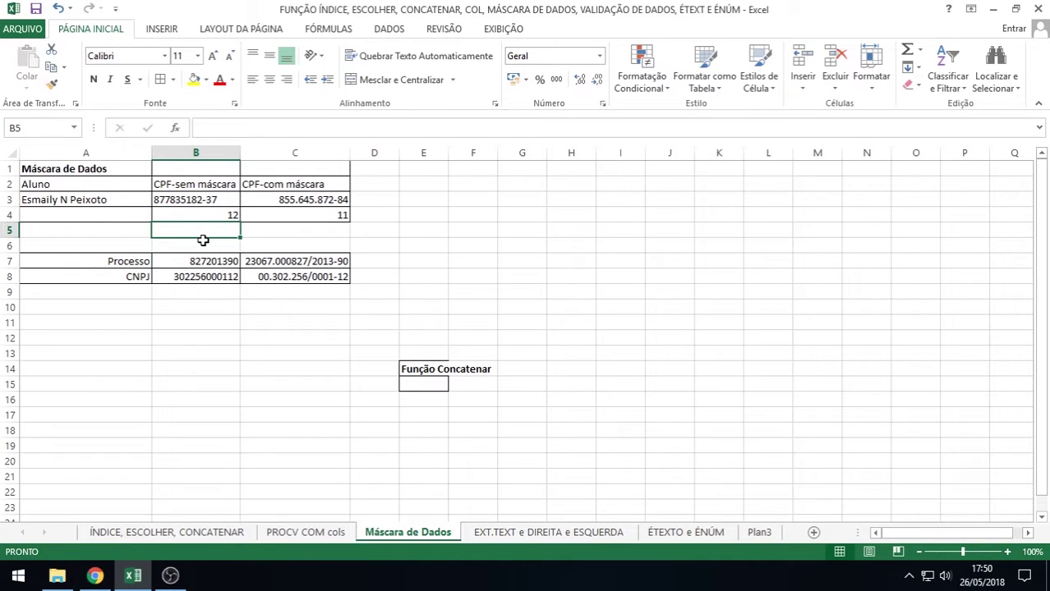
double_click(209, 200)
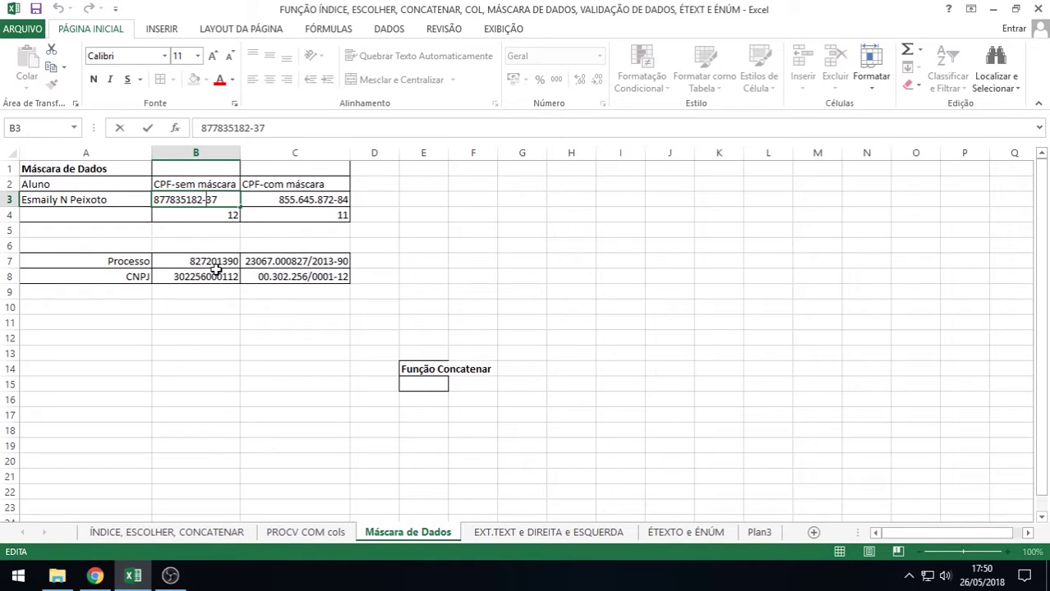
key(Return)
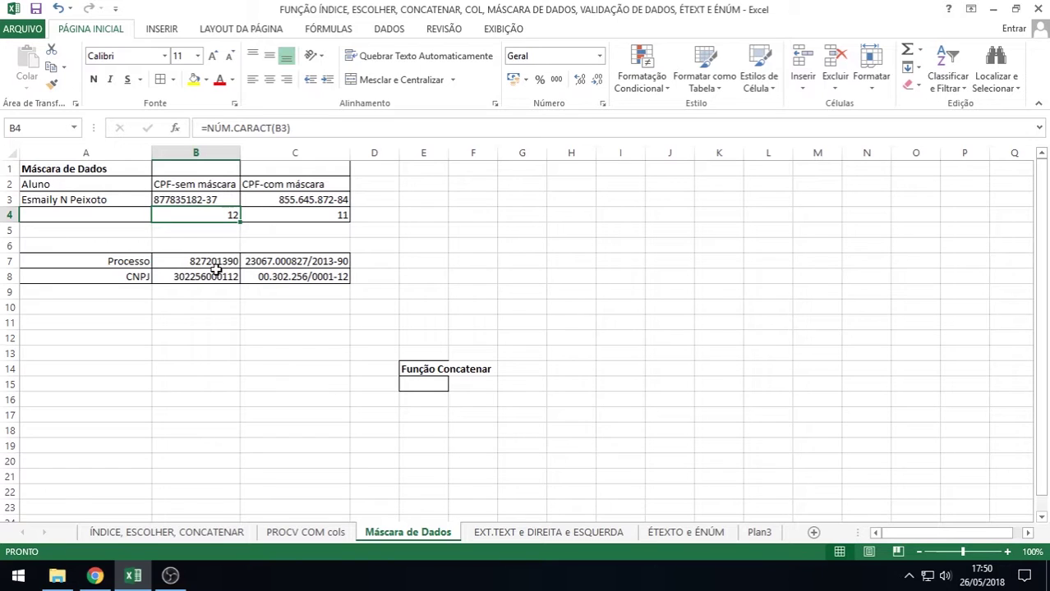
Edit B3's CPF, adding periods and removing the hyphen, so B4 counts 14
double_click(170, 199)
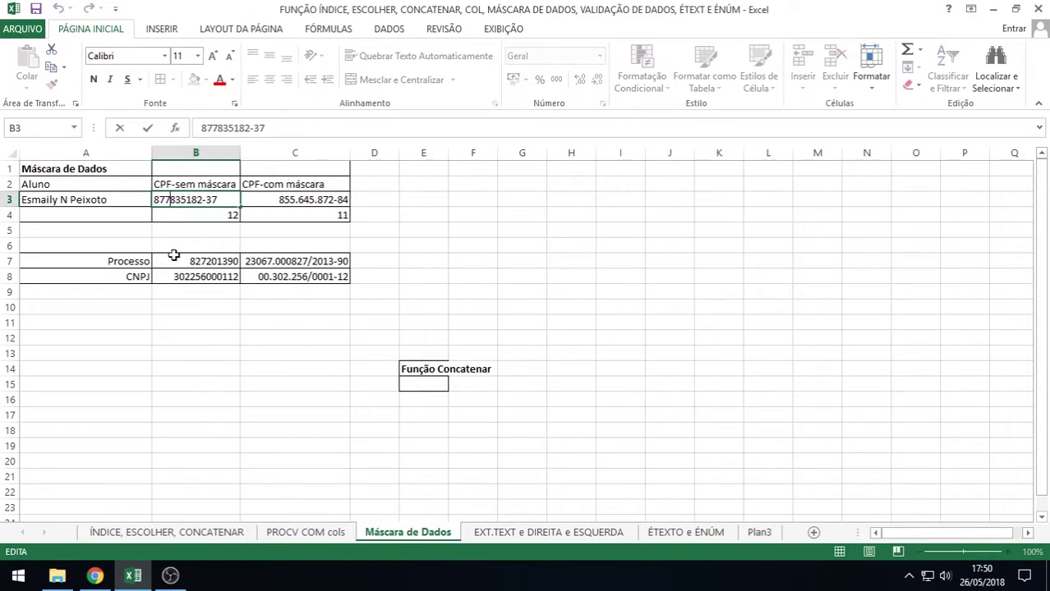
text(.)
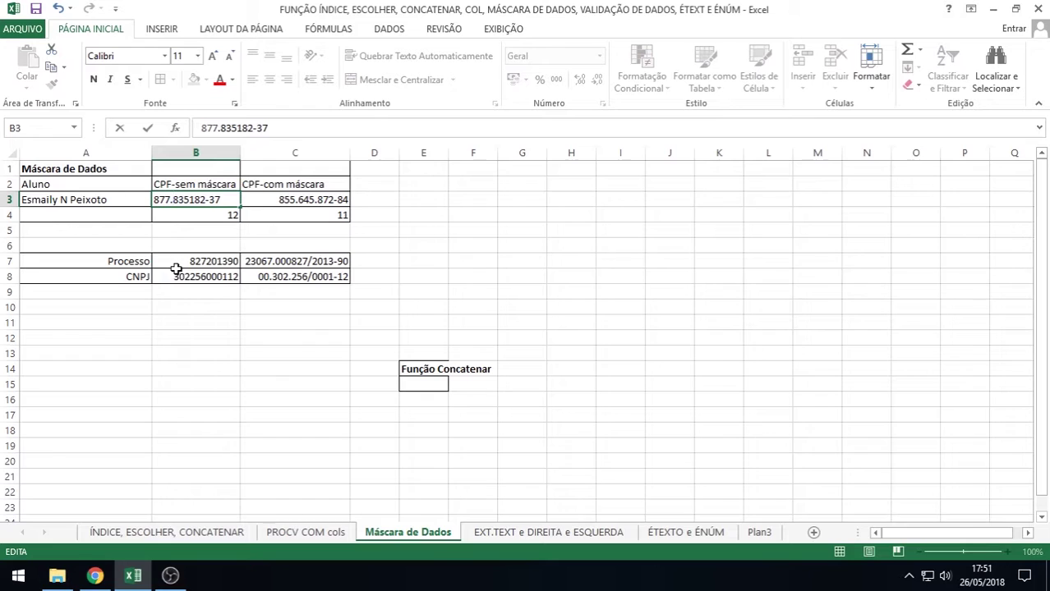
double_click(189, 201)
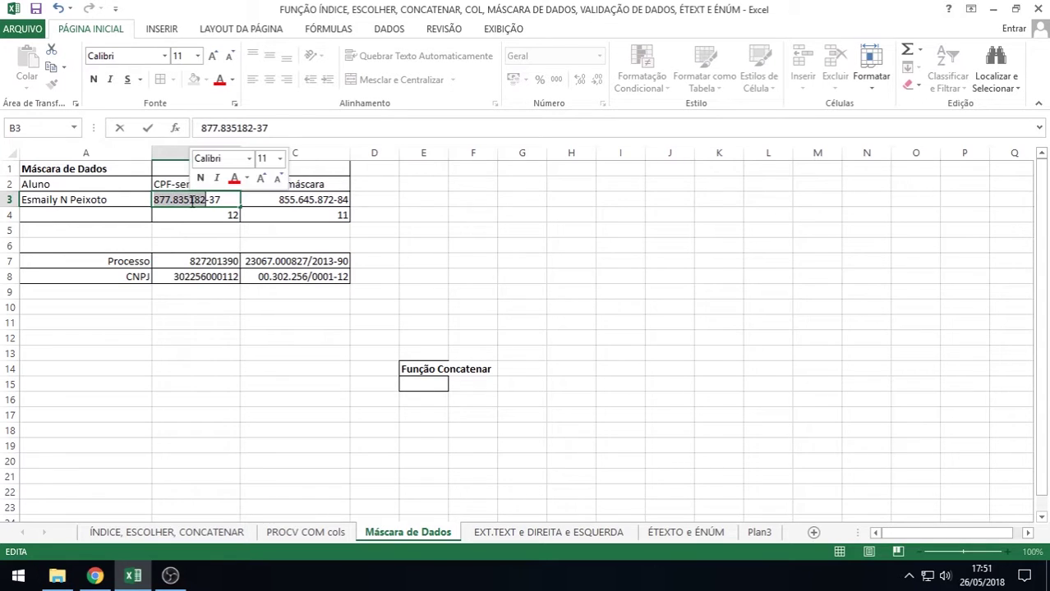
click(191, 205)
text(.)
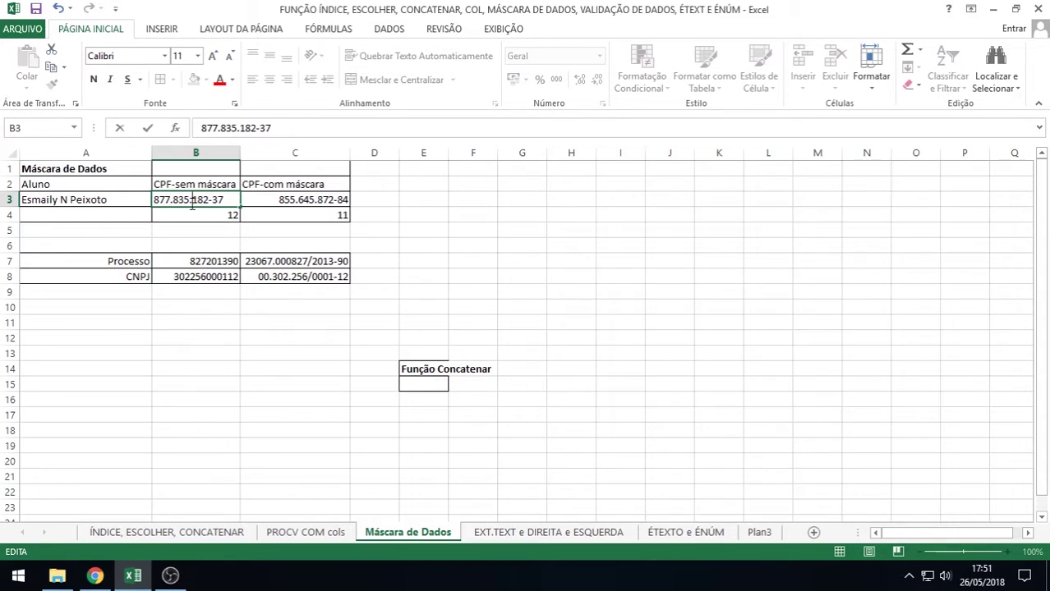
key(Right)
key(Right)
key(BackSpace)
key(Return)
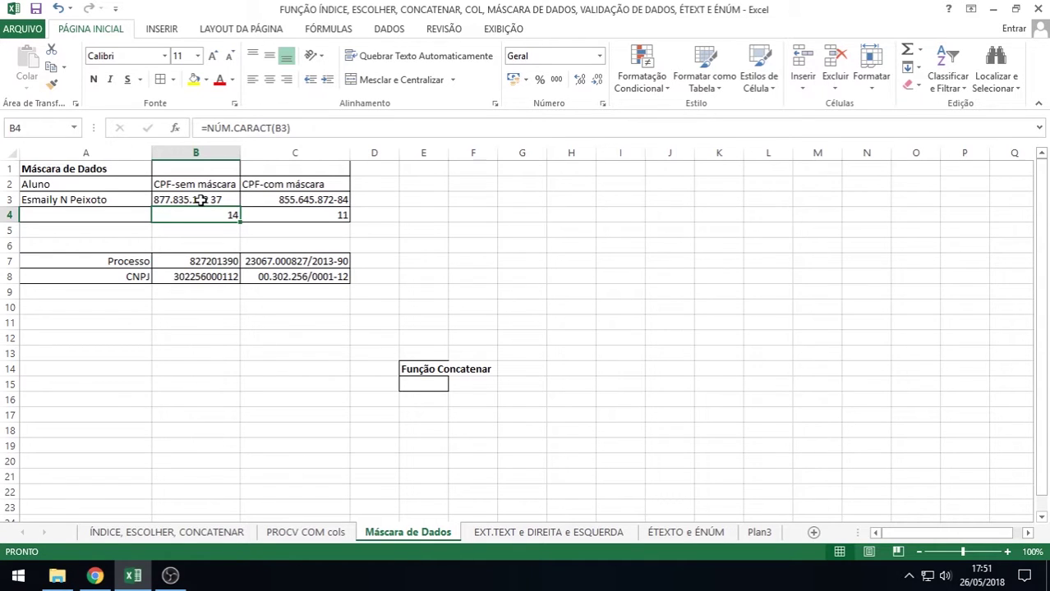
Delete the periods and space from B3 so B4 counts 11 digits
double_click(204, 201)
click(192, 199)
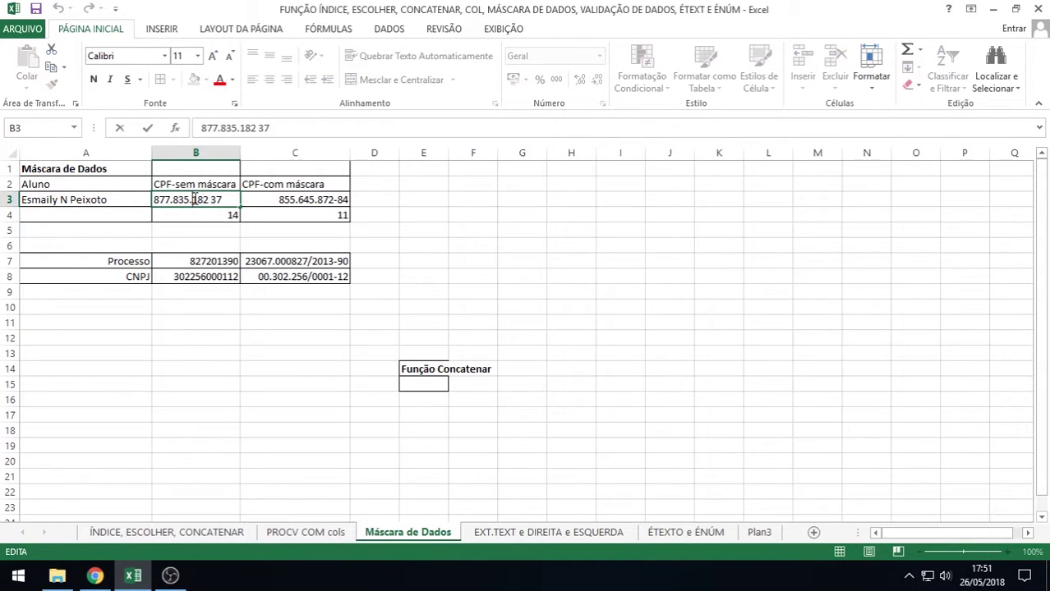
key(BackSpace)
key(Left)
key(Left)
key(Left)
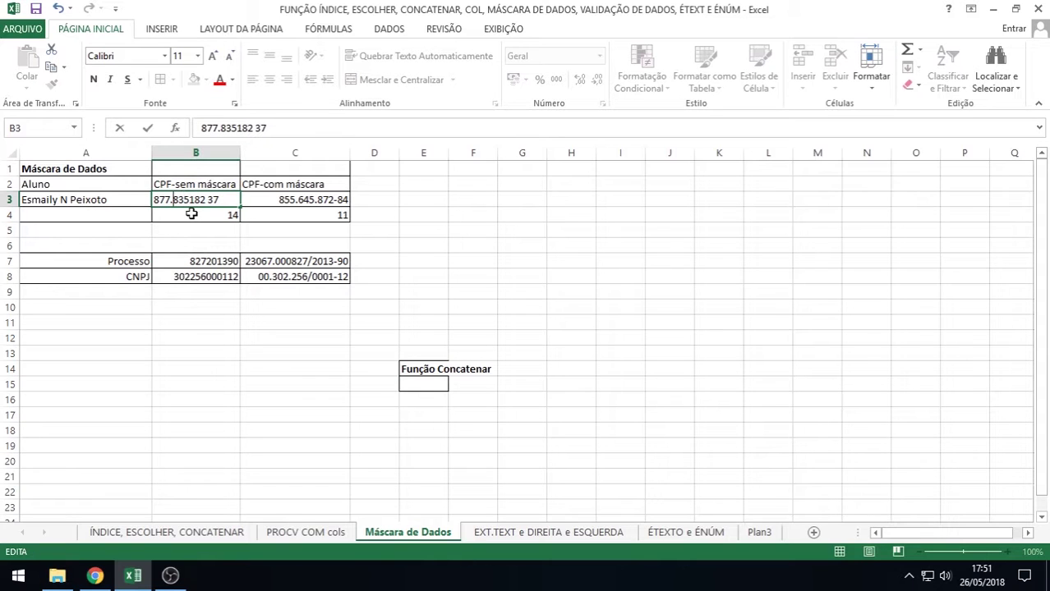
key(BackSpace)
text(000)
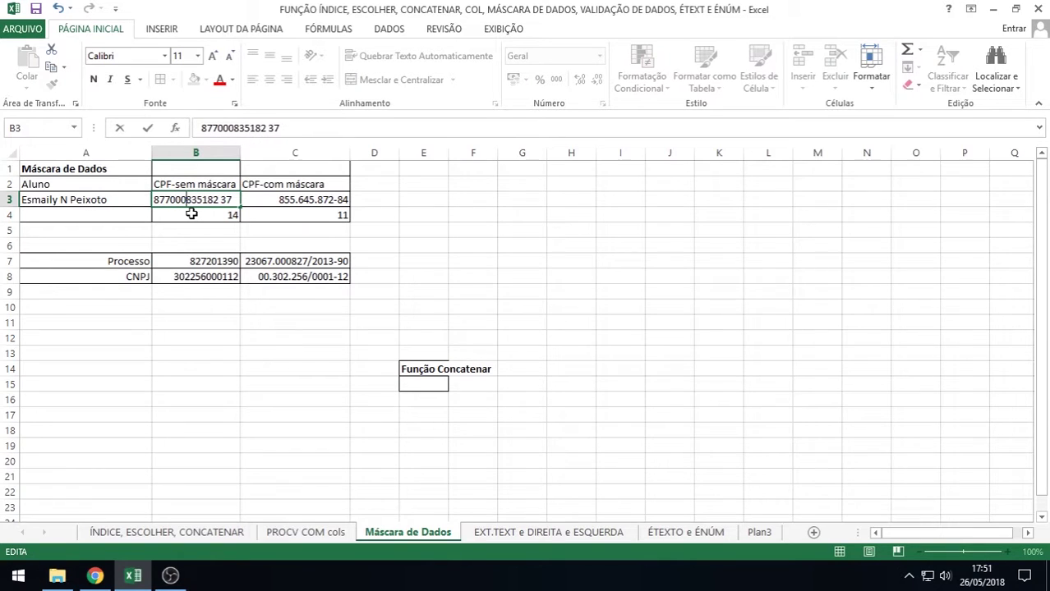
key(BackSpace)
key(BackSpace)
key(BackSpace)
key(Right)
key(Right)
key(Right)
key(Right)
key(Right)
key(Right)
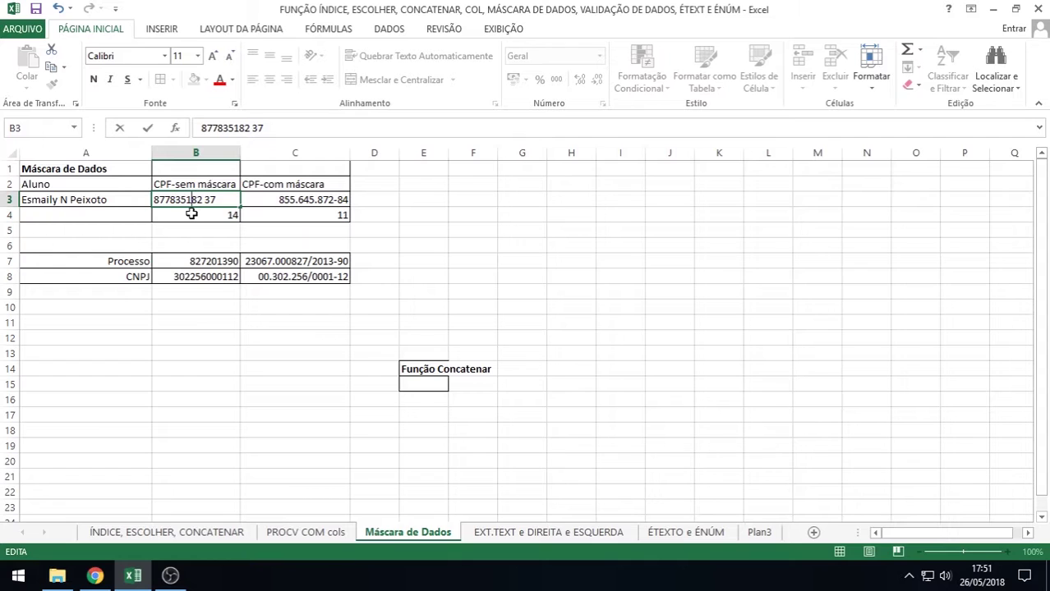
key(Delete)
key(Return)
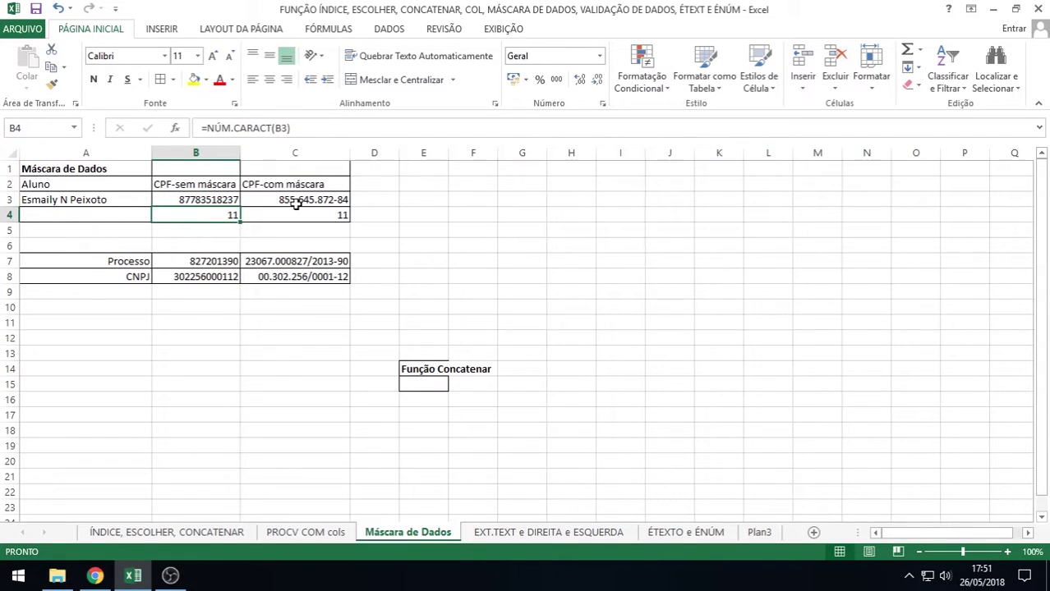
click(202, 200)
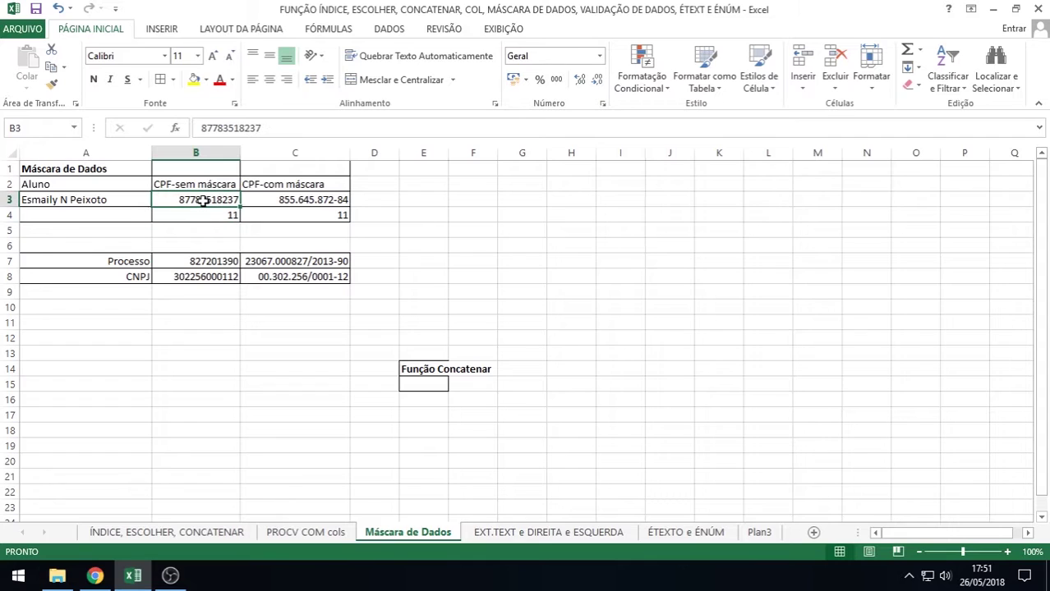
right_click(307, 201)
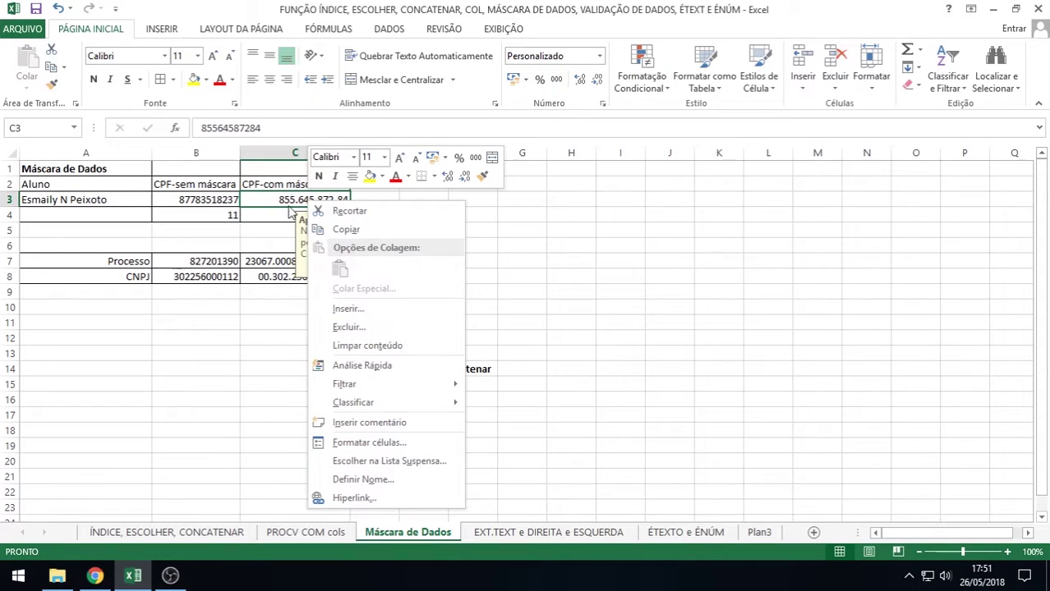
right_click(289, 205)
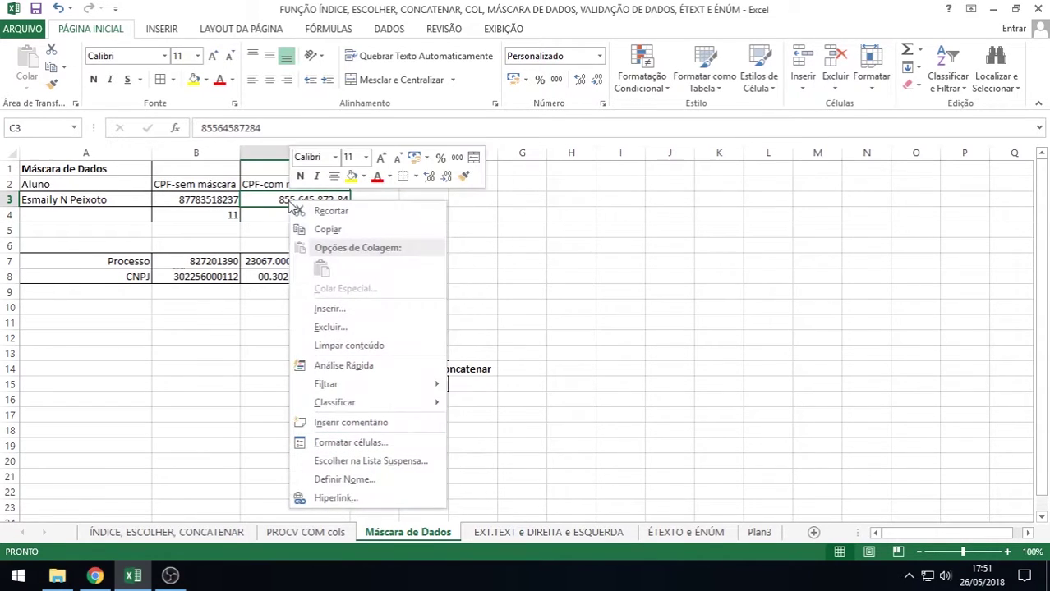
click(389, 445)
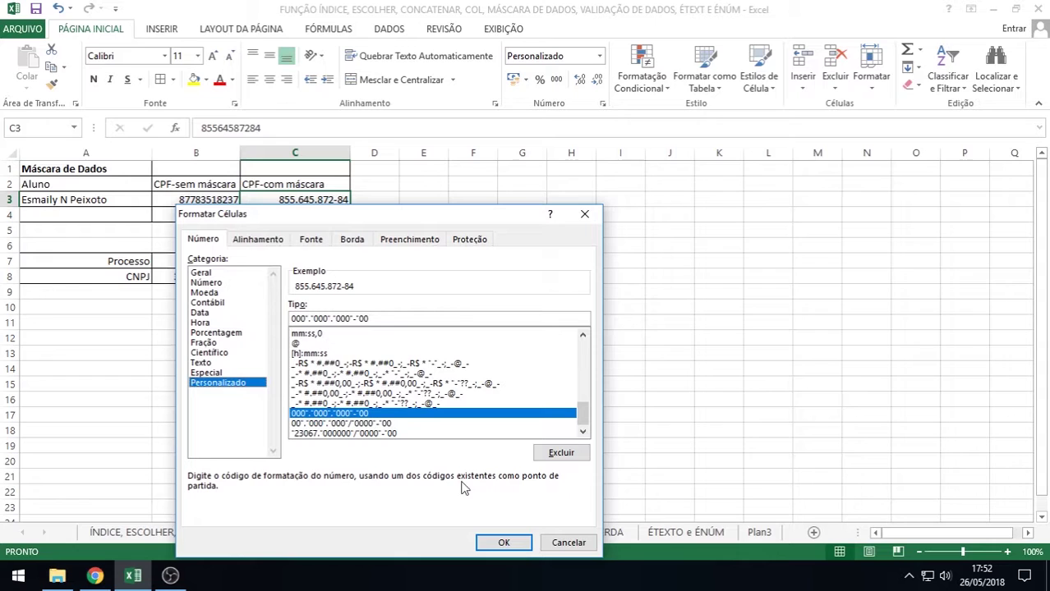
click(516, 548)
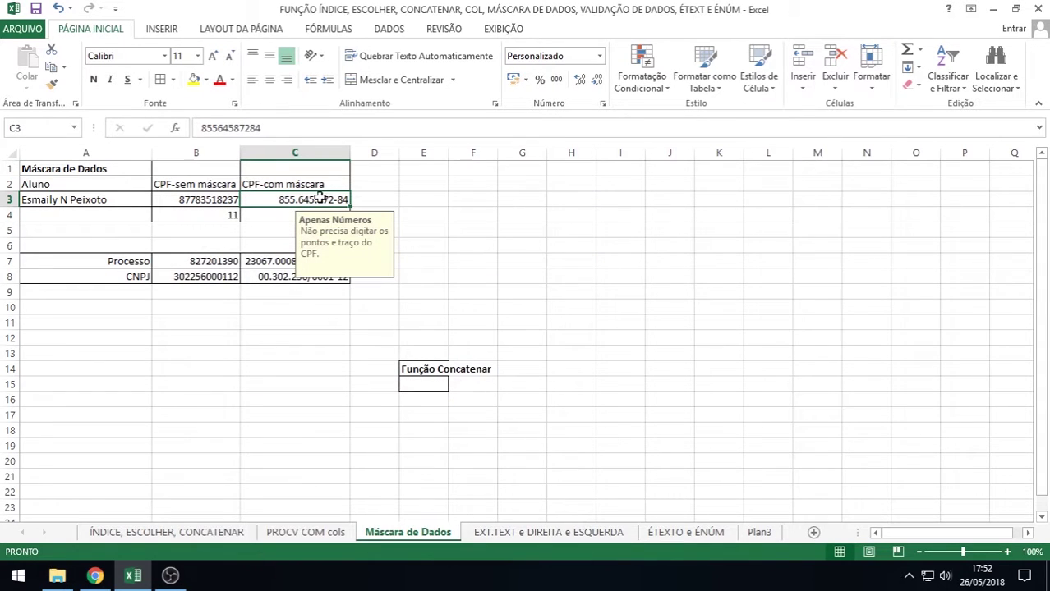
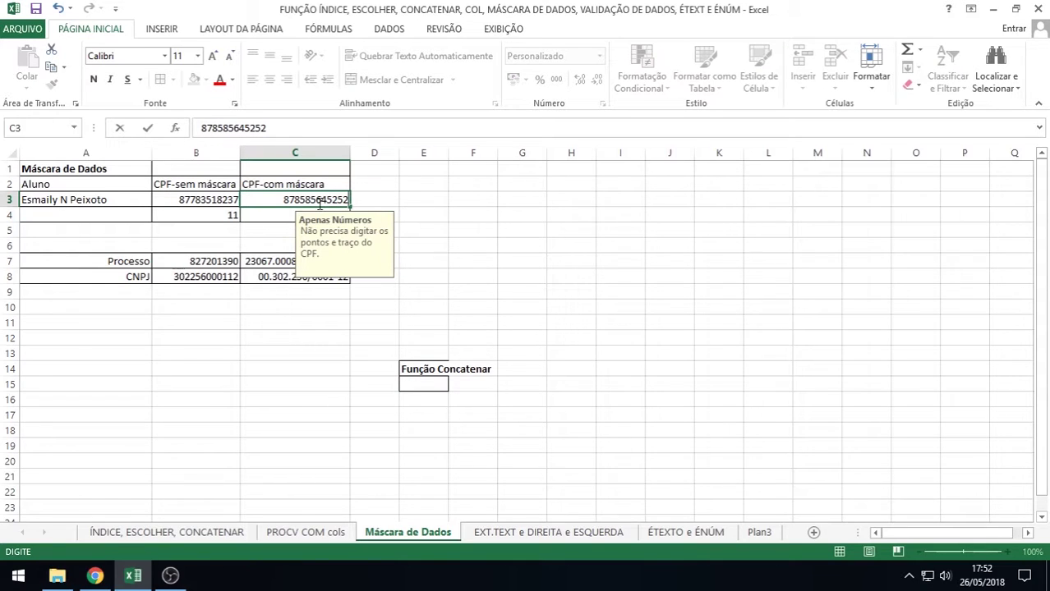
Enter a new 11-digit CPF in C3 as bare digits, dropping the extra trailing digit
key(Return)
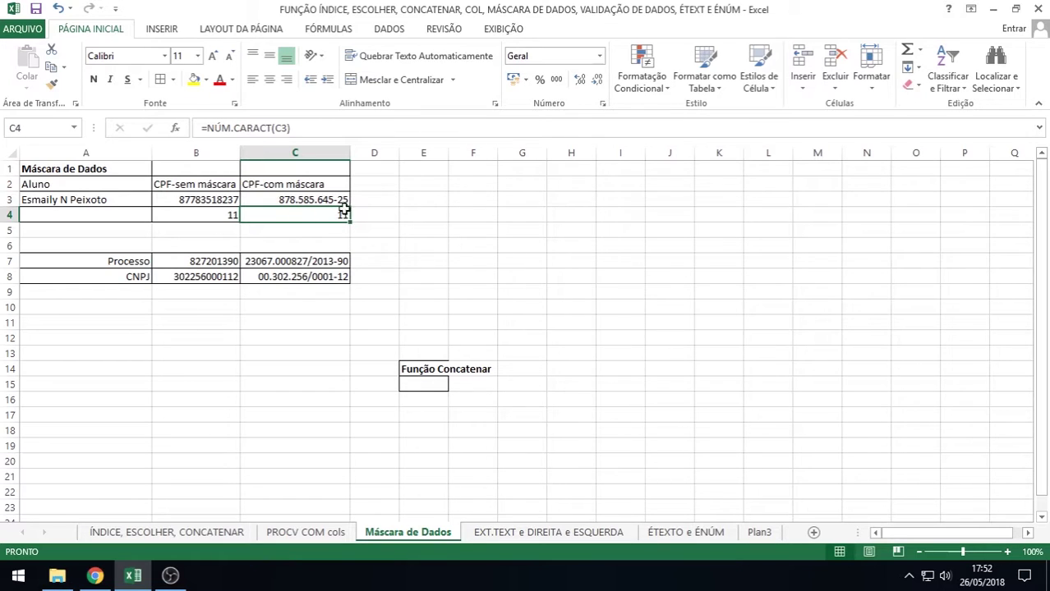
Check that C4's =NÚM.CARACT(C3) formula counts 11 characters, leaving it unchanged
double_click(311, 215)
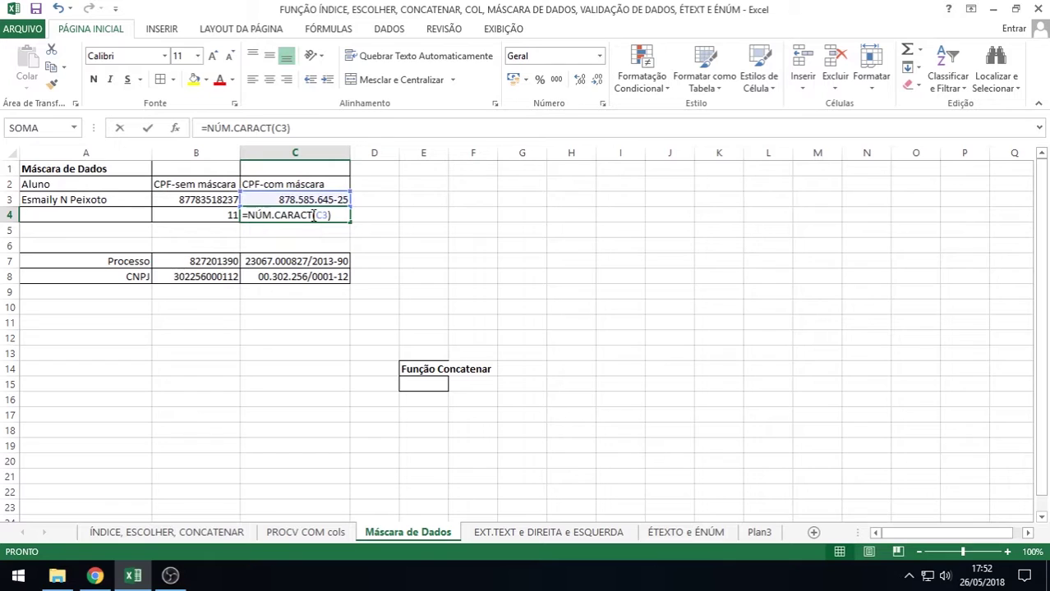
key(Return)
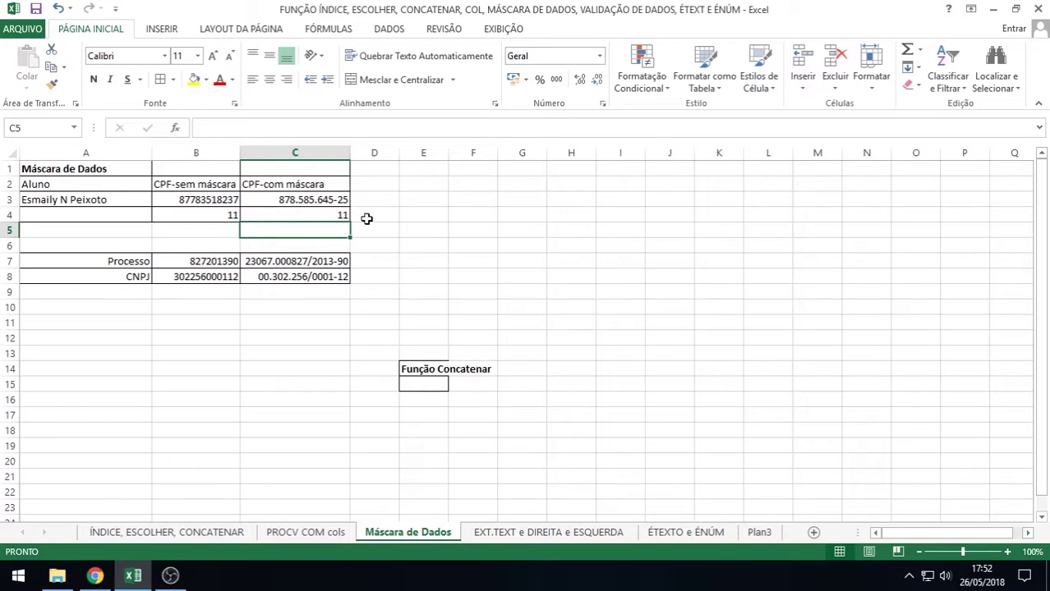
click(320, 215)
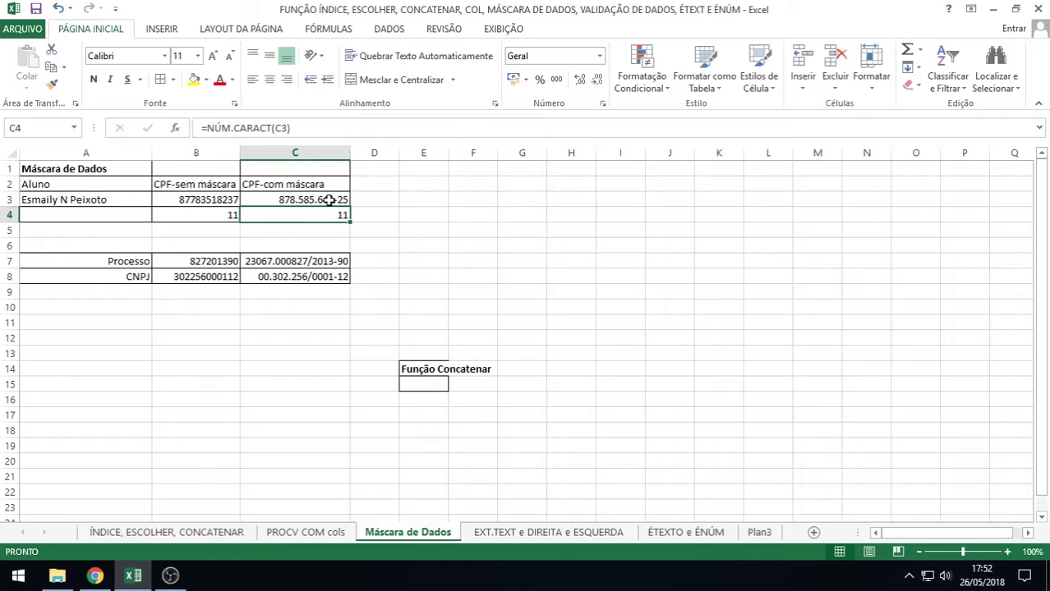
Open C3's Formatar células dialog and start editing its custom Tipo format code
right_click(328, 200)
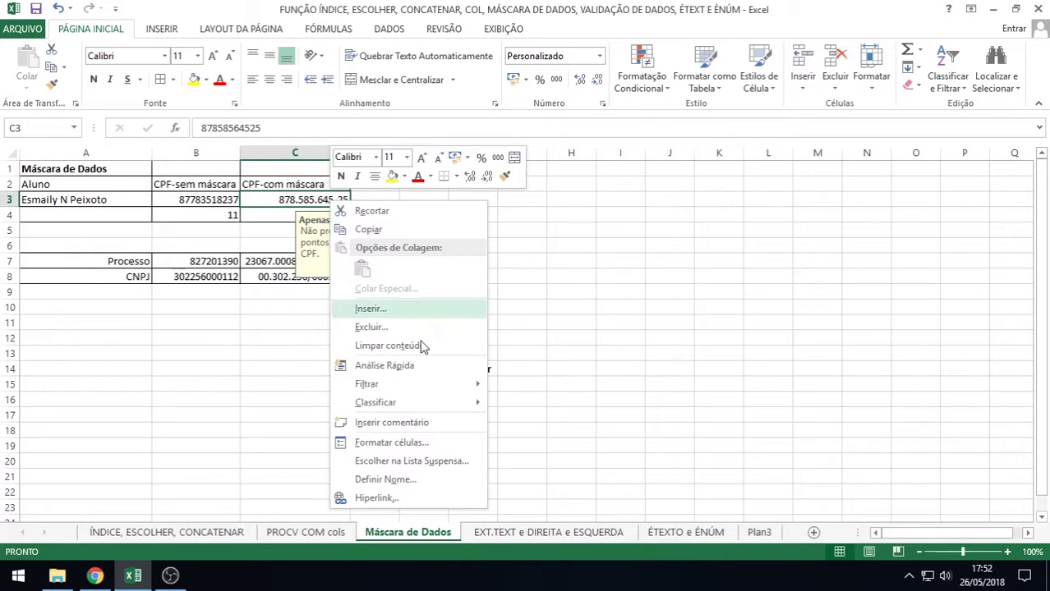
click(408, 443)
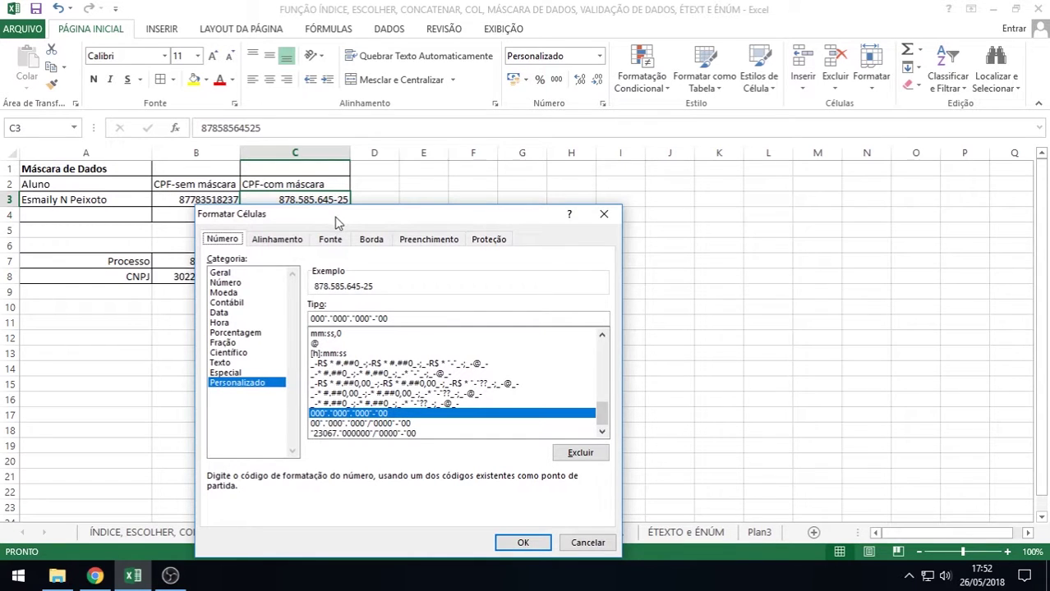
drag(334, 220, 377, 238)
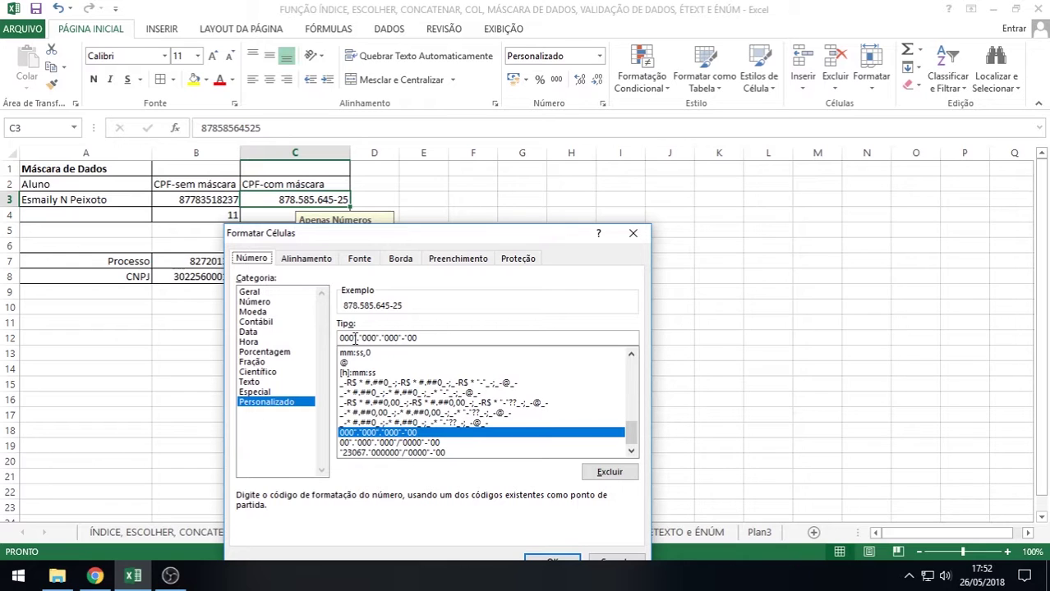
click(354, 337)
key(Right)
key(Right)
key(Left)
key(Left)
key(Right)
key(Right)
key(Left)
key(Left)
key(Right)
key(Home)
key(Right)
key(Right)
key(Right)
key(Right)
key(Right)
key(Right)
key(Right)
key(Right)
key(Right)
key(Right)
key(Right)
key(Right)
key(Right)
key(Right)
key(Right)
key(Right)
key(Right)
Replace the dash with a slash, making the mask 000"."000"."000"/"00, and apply it
key(Left)
key(Left)
key(BackSpace)
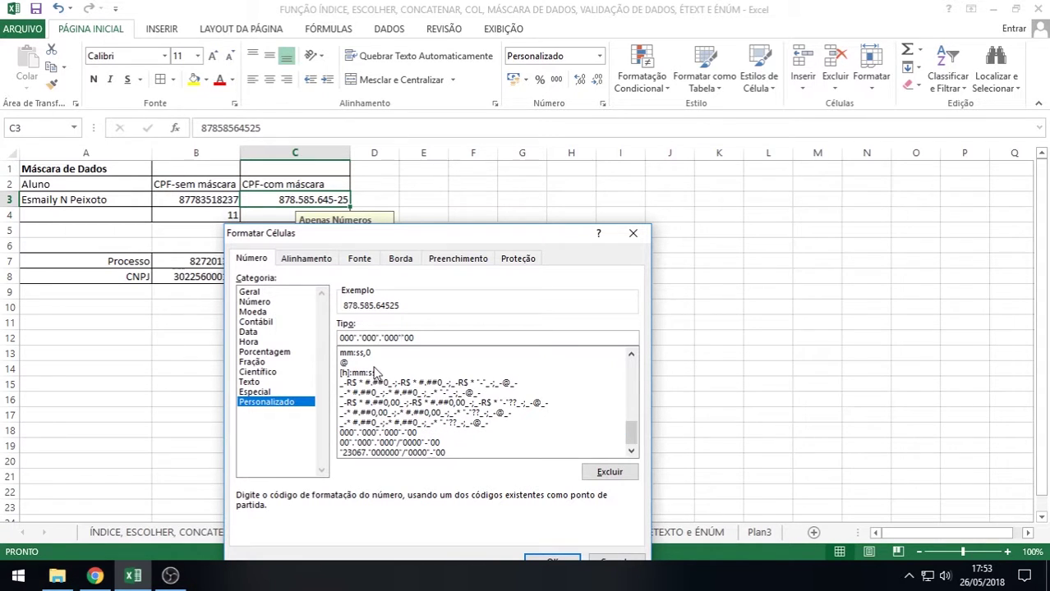
text(/)
drag(498, 243, 820, 153)
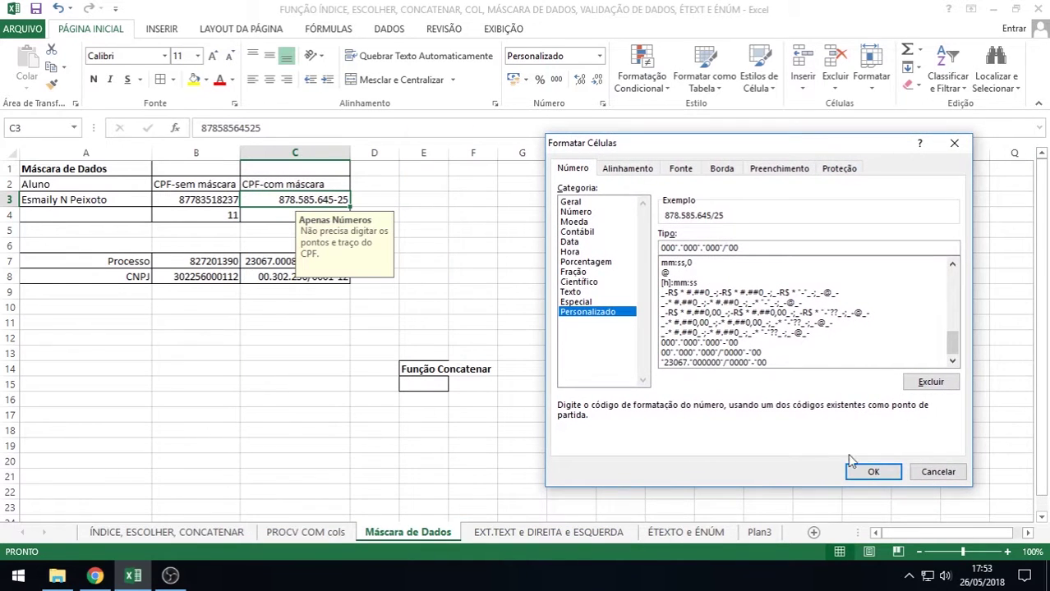
click(891, 474)
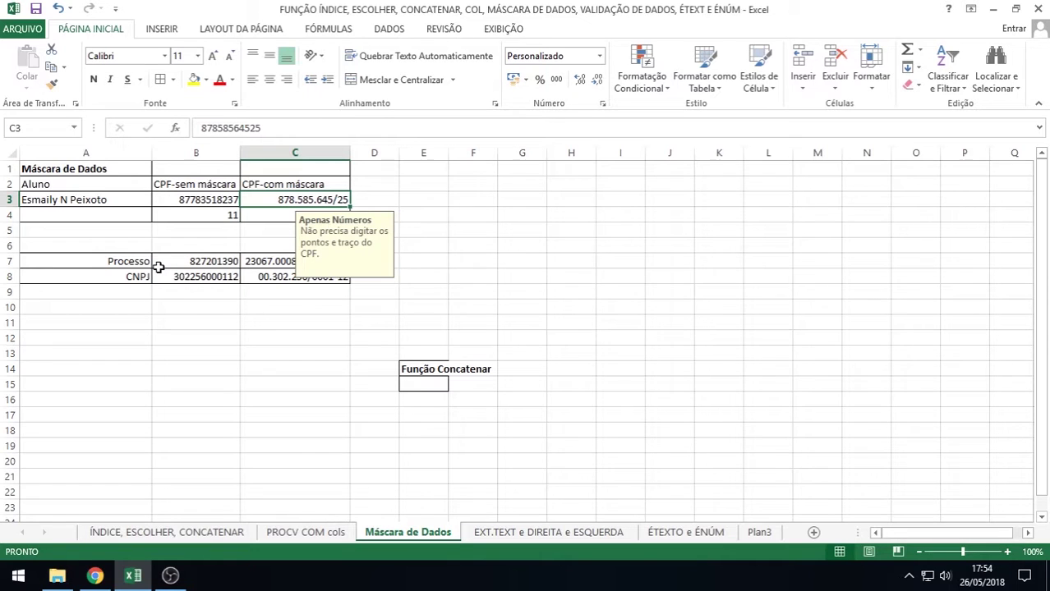
Check the raw digits stored in C3, then open its Formatar células dialog
double_click(334, 200)
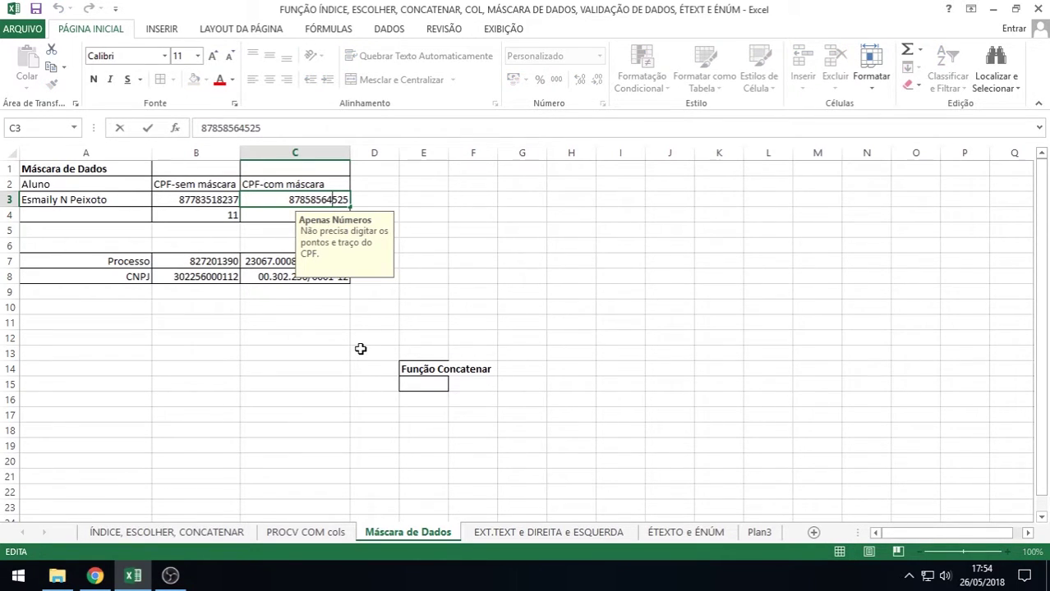
key(Return)
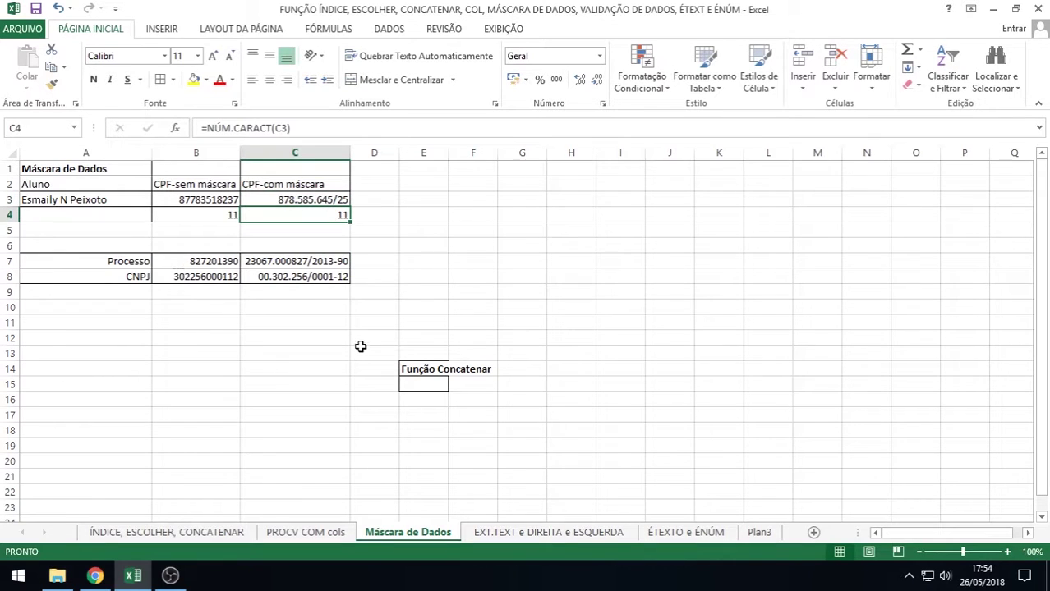
right_click(303, 199)
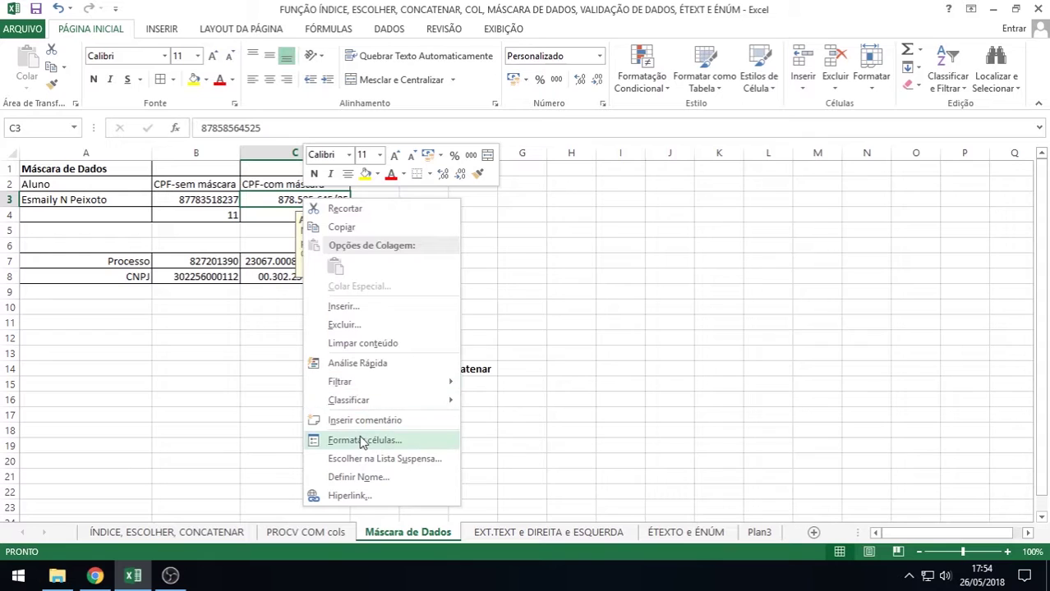
click(363, 440)
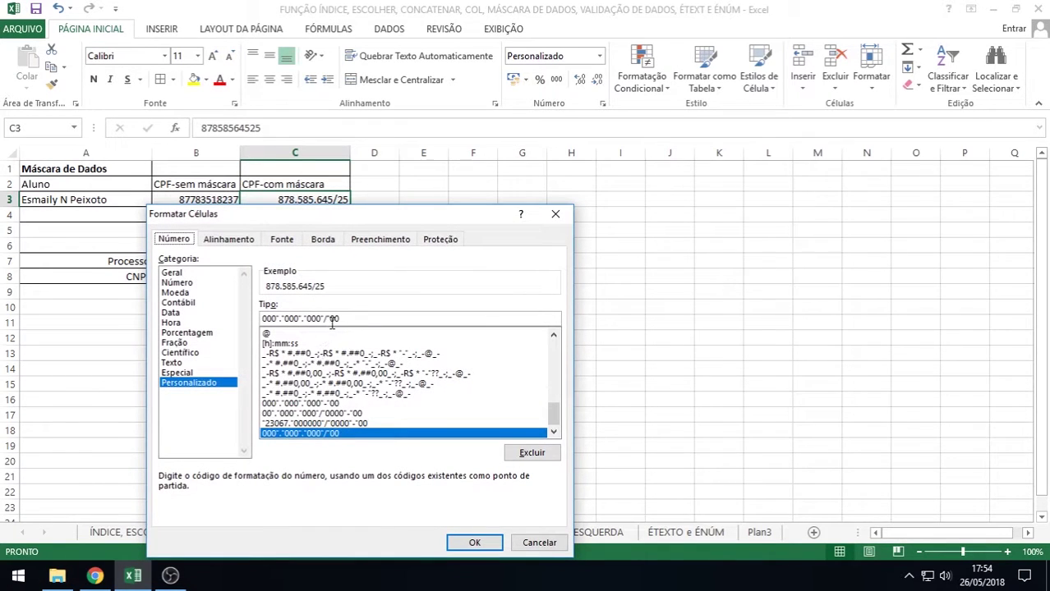
Change the slash back to a dash, restoring 000"."000"."000"-"00, and select F7
click(326, 319)
key(BackSpace)
text(-)
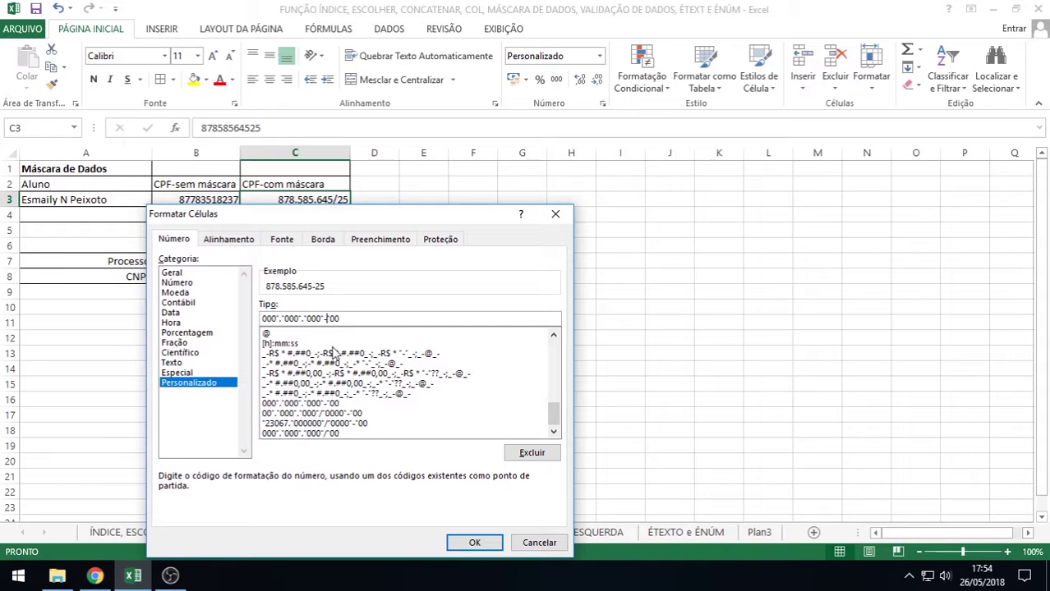
click(474, 542)
click(462, 261)
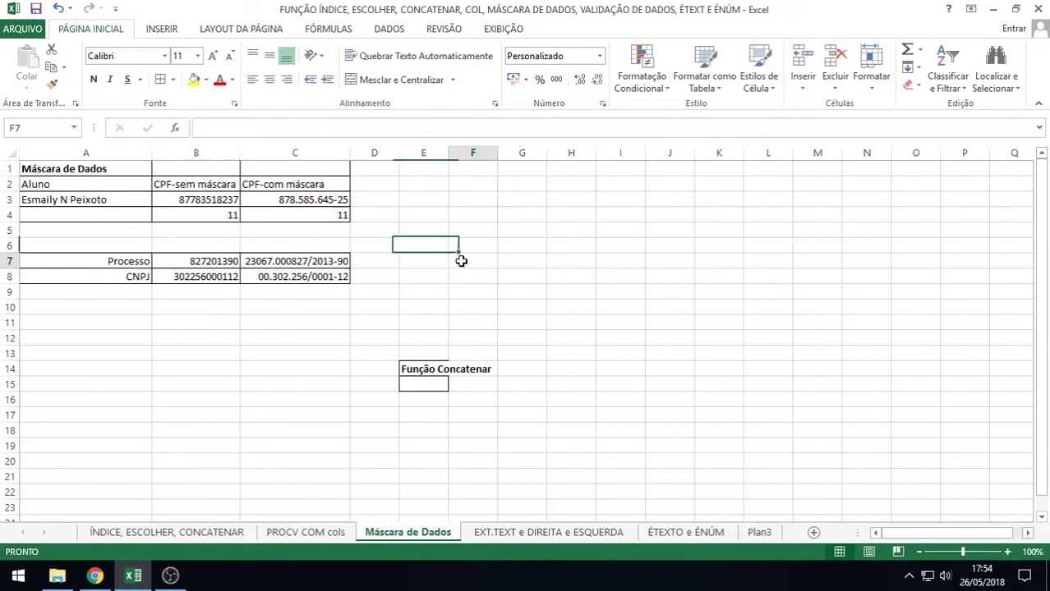
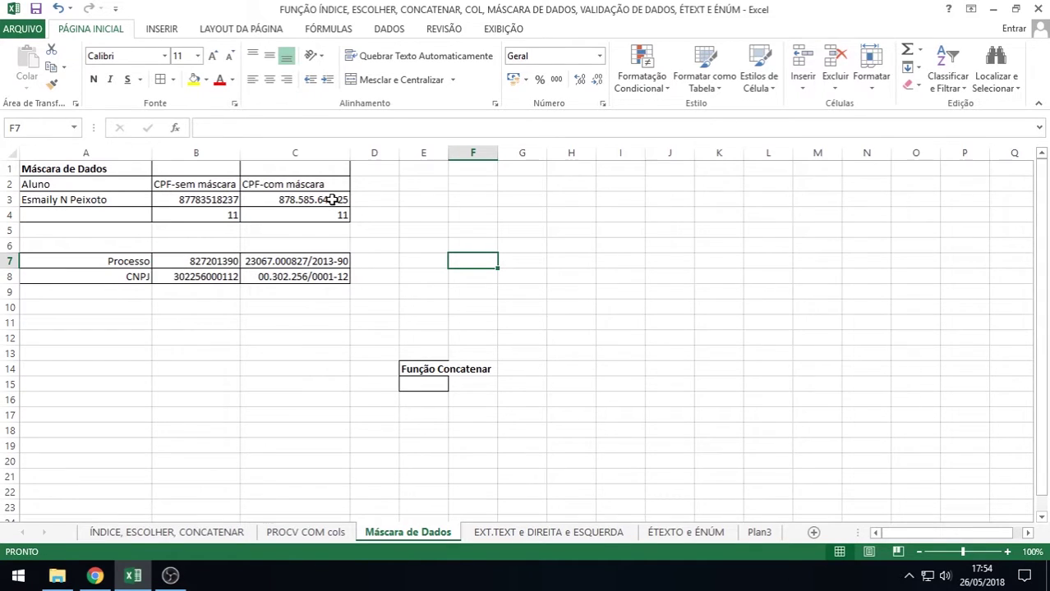
Select the masked CPF cell C3 so its Apenas Números input message appears
click(332, 200)
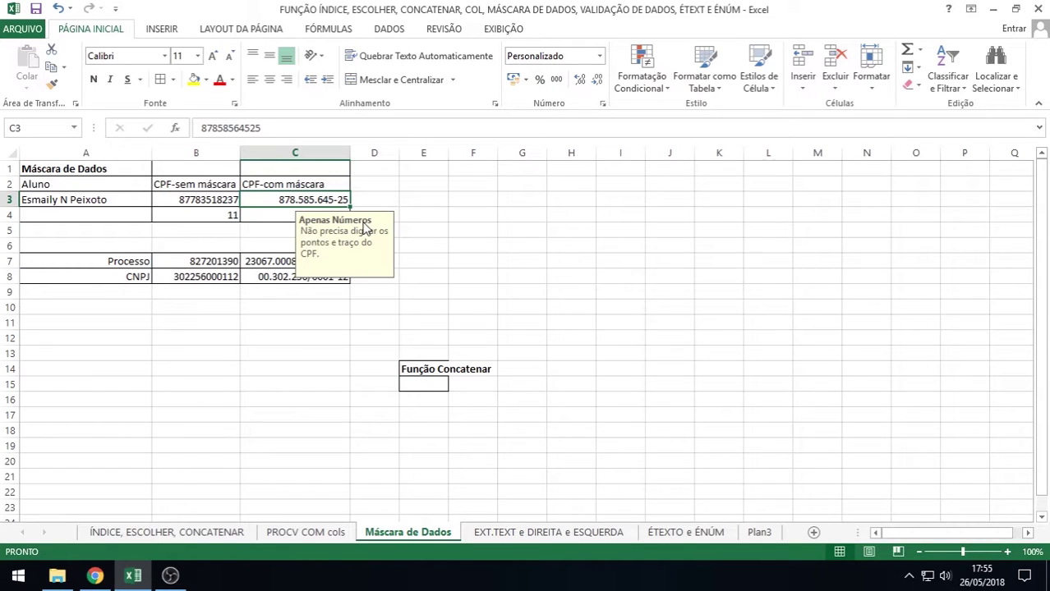
Confirm C3's Comprimento do texto validation allows exactly 11 characters, then start editing C3
click(391, 30)
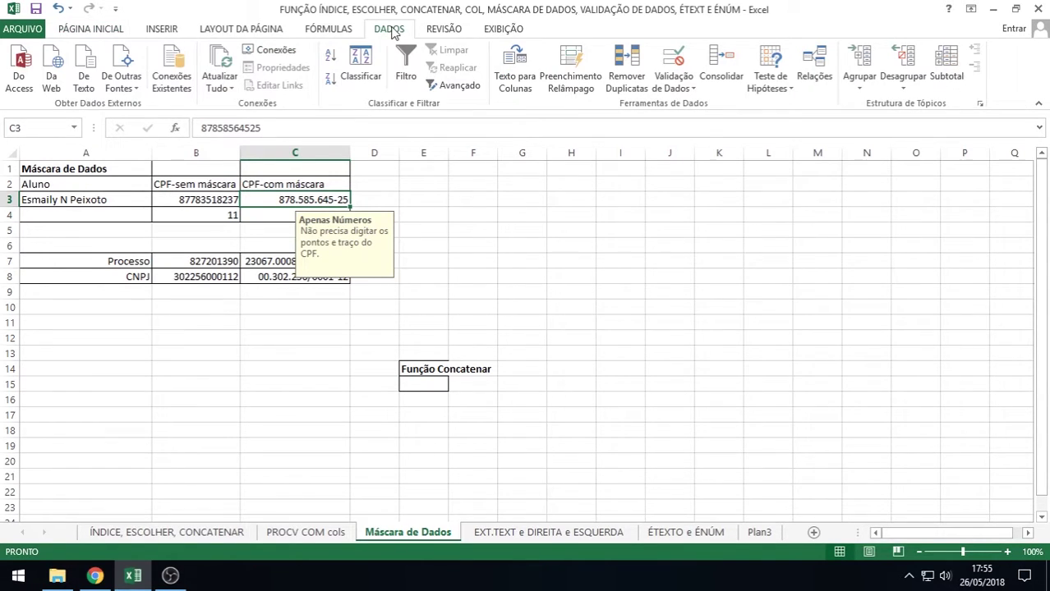
click(672, 64)
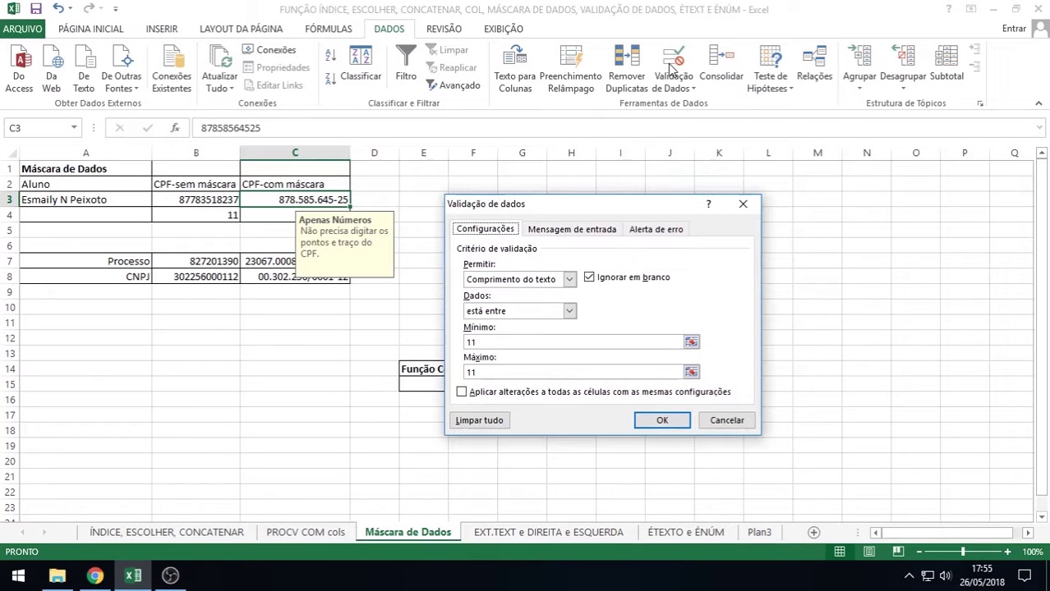
drag(559, 206, 588, 123)
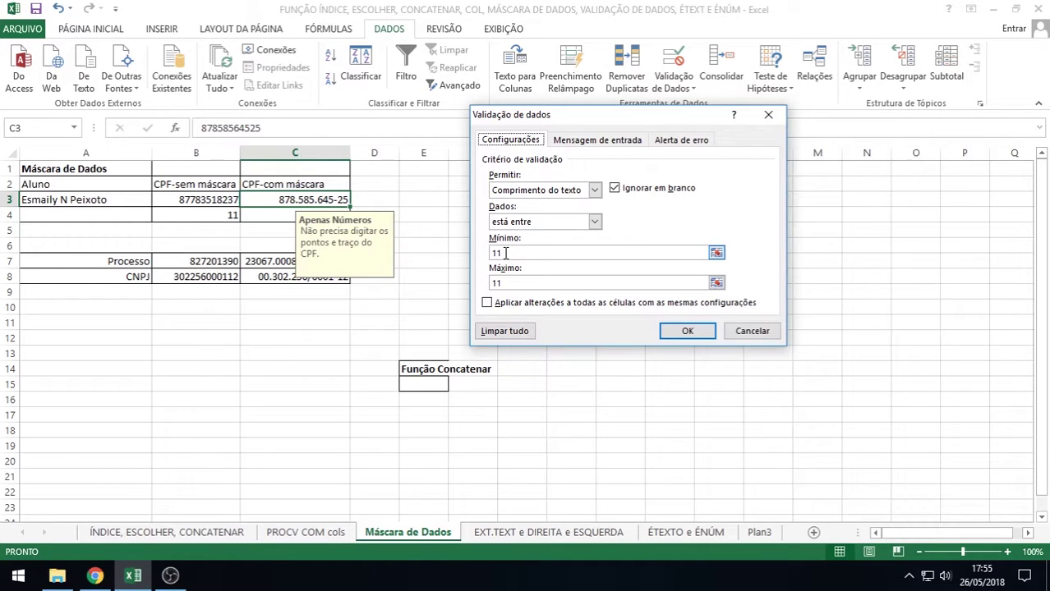
double_click(505, 253)
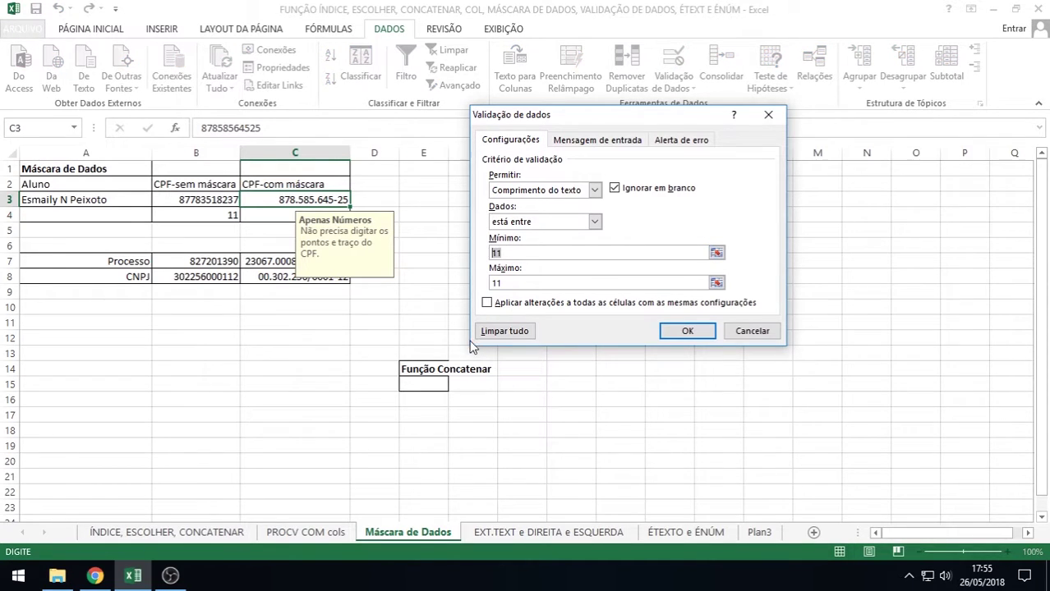
click(507, 283)
double_click(507, 283)
click(594, 190)
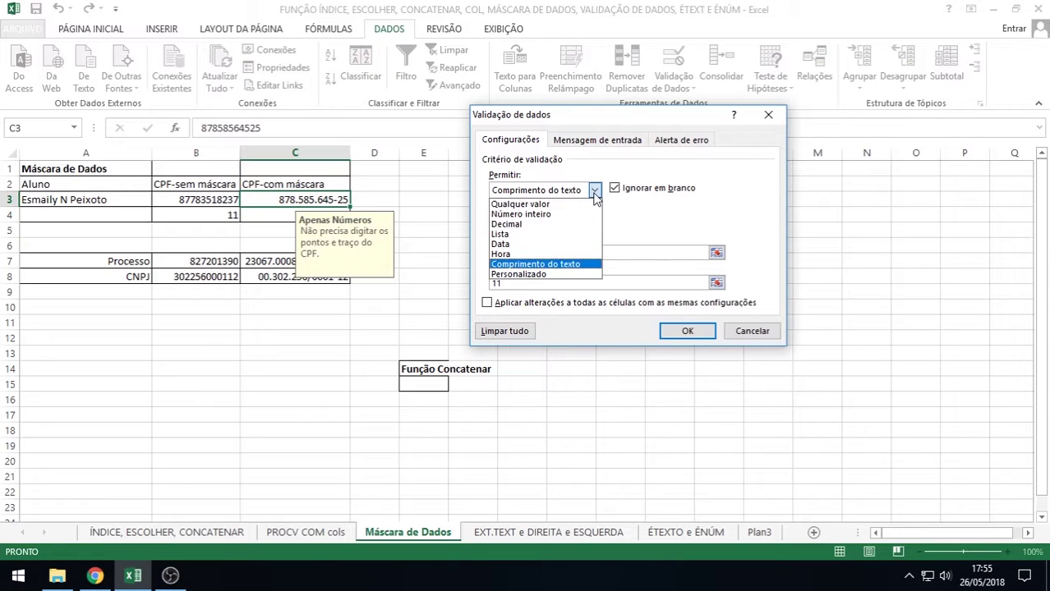
click(508, 265)
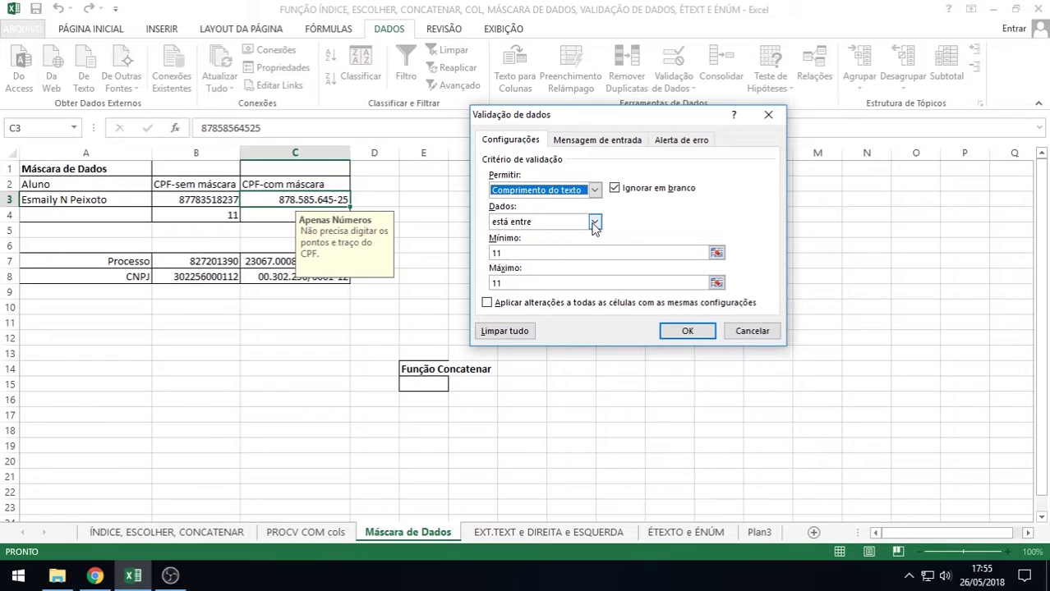
click(515, 284)
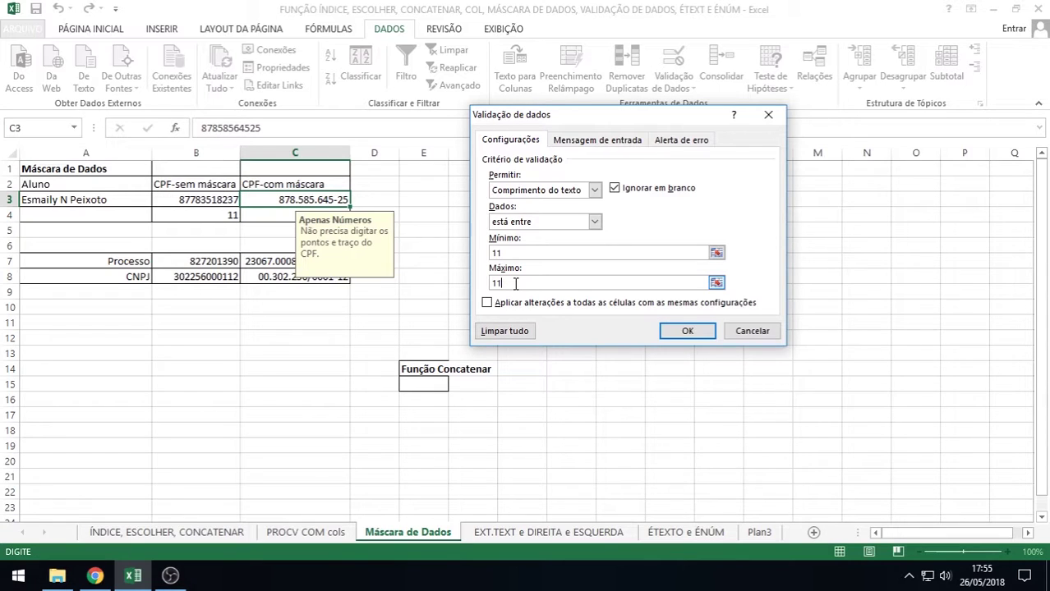
click(687, 331)
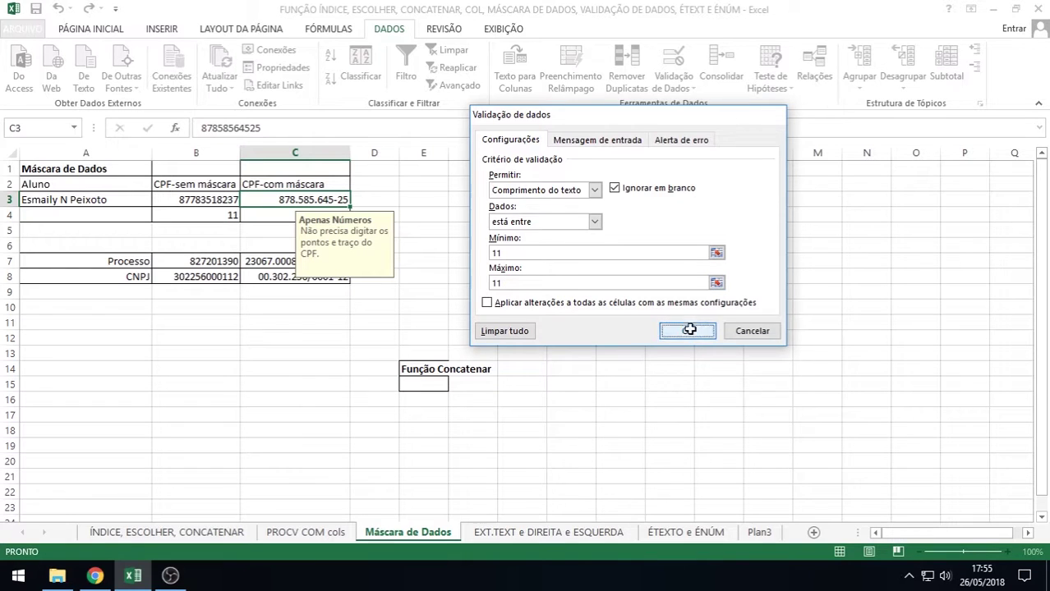
double_click(325, 200)
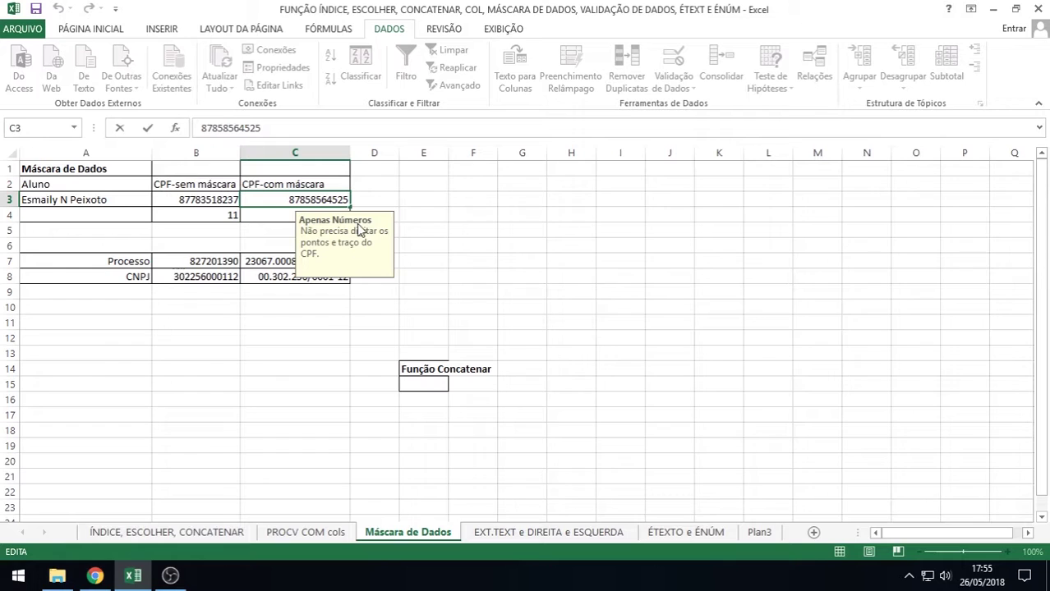
Append a 5 to C3's CPF to get 12 digits, and dismiss the resulting 11-character error
text(5)
key(Return)
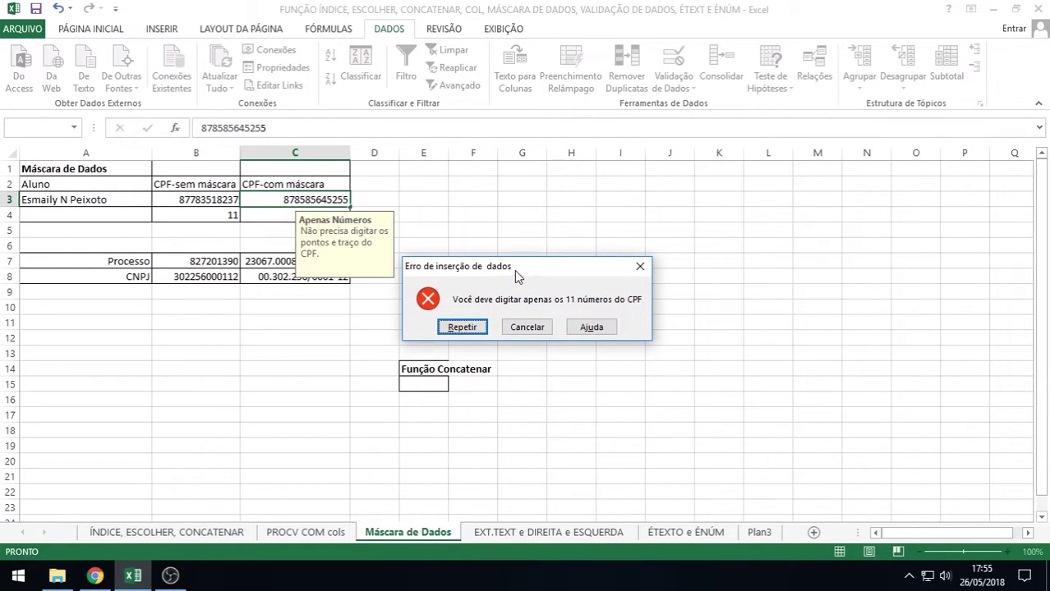
drag(514, 270, 516, 207)
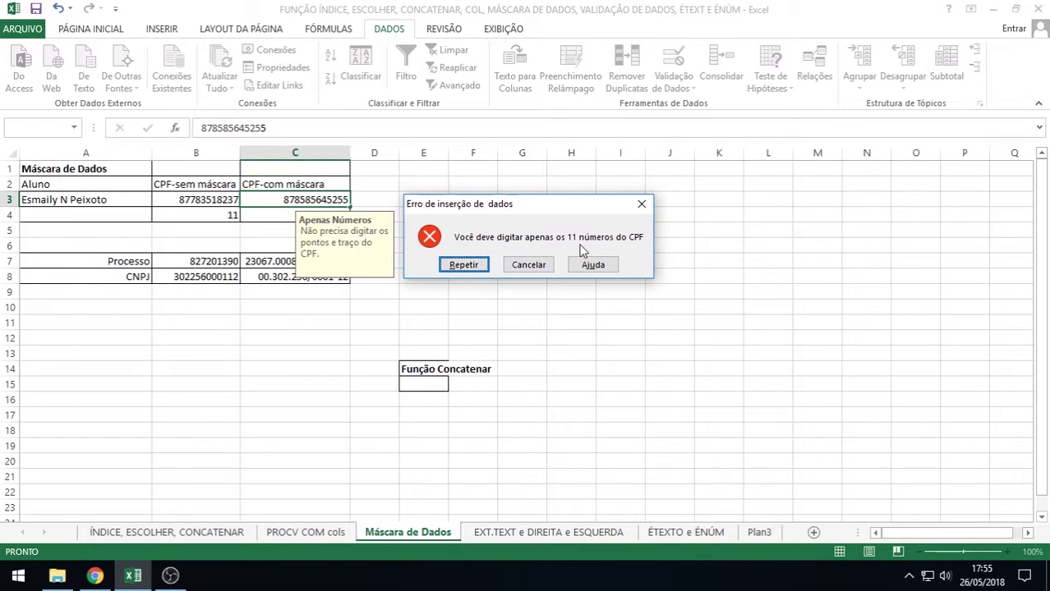
click(641, 204)
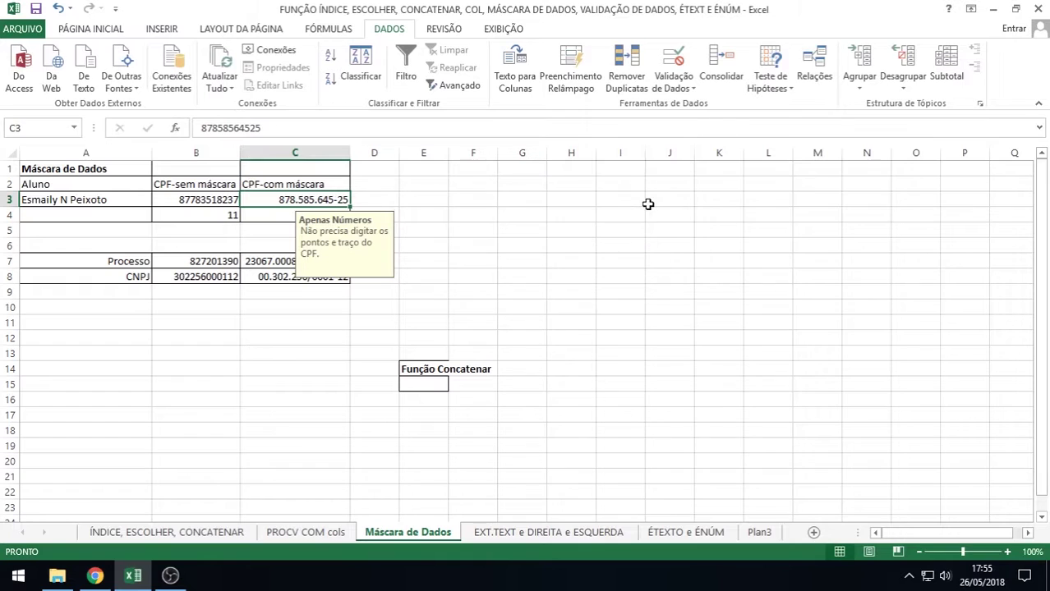
Open and close Remover Duplicatas, then reopen the Validação de Dados rules for C3
click(626, 68)
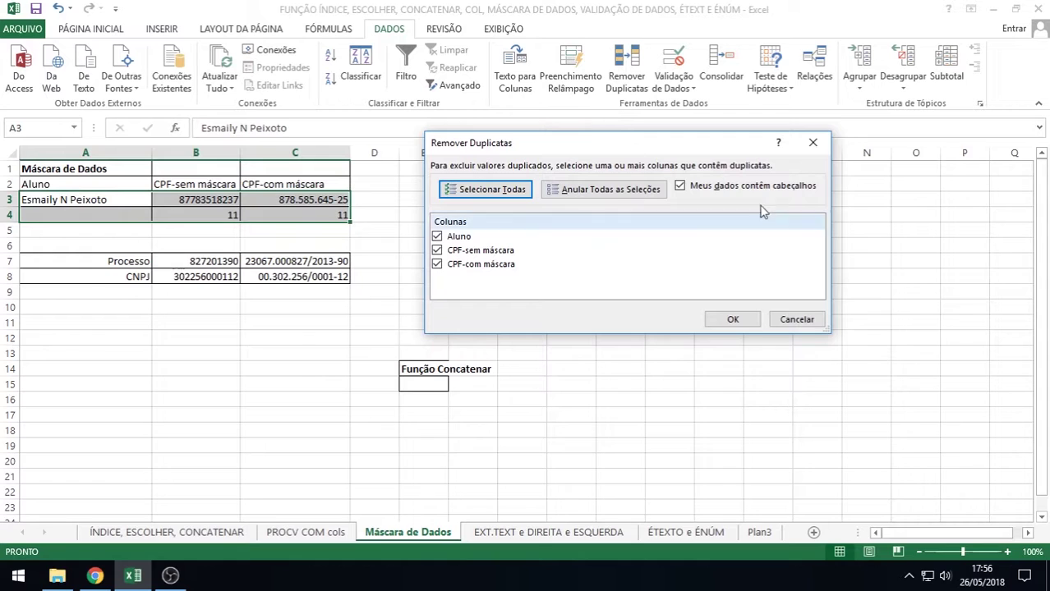
click(812, 142)
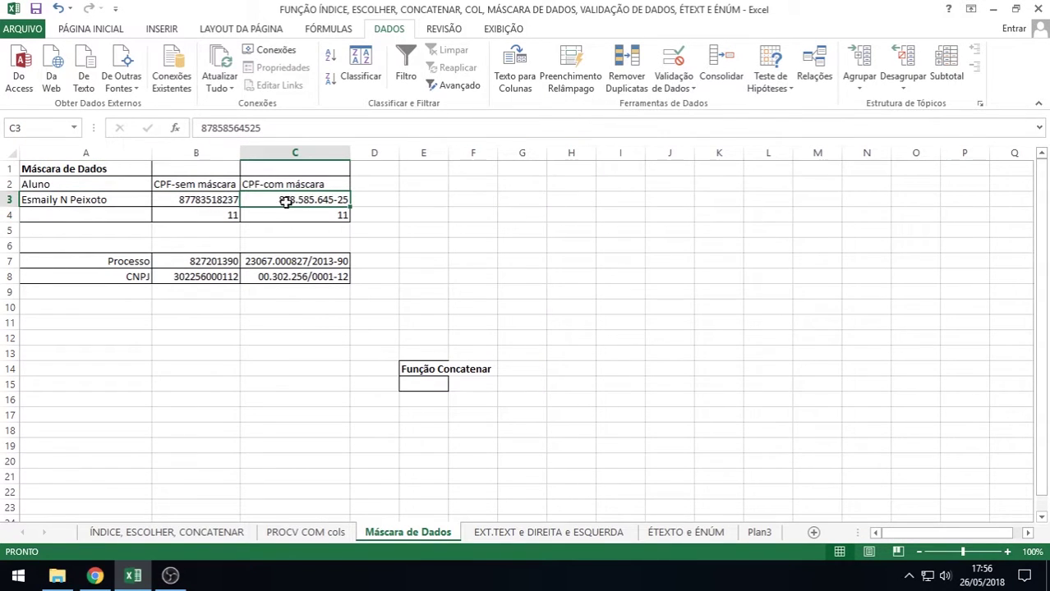
click(673, 59)
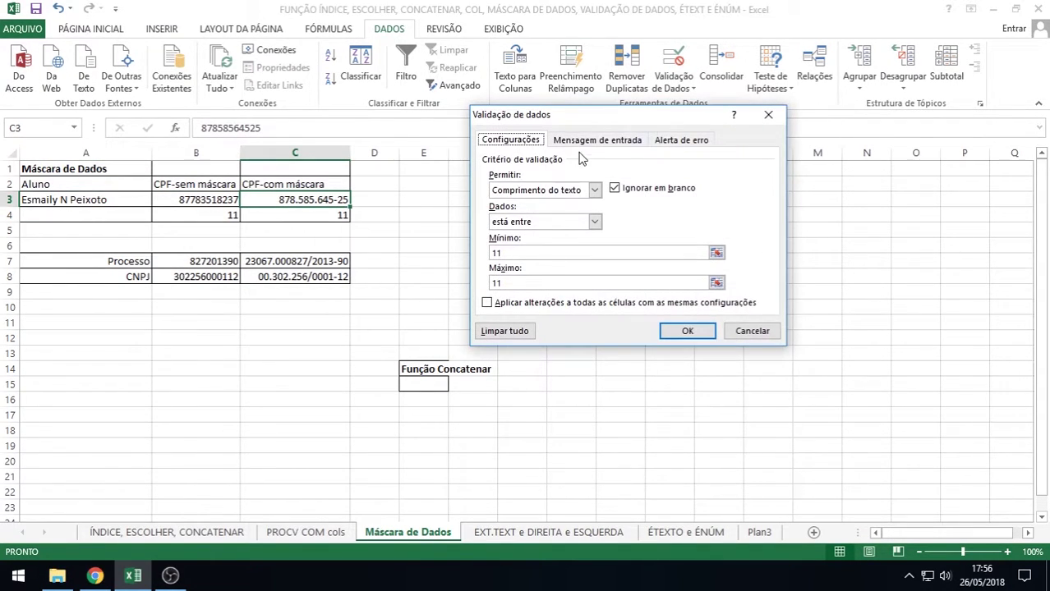
drag(586, 124, 498, 169)
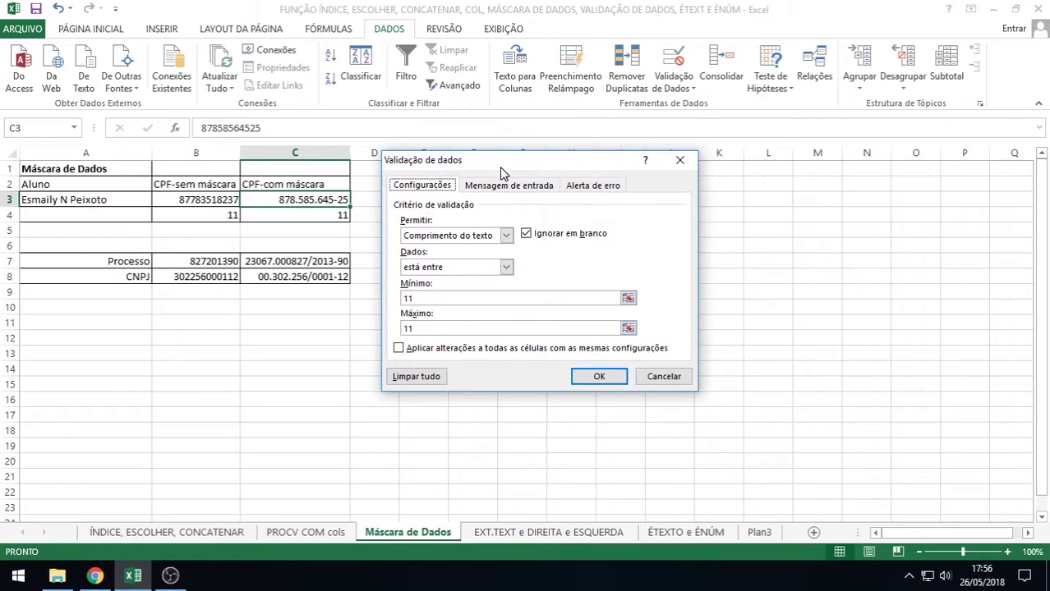
click(681, 160)
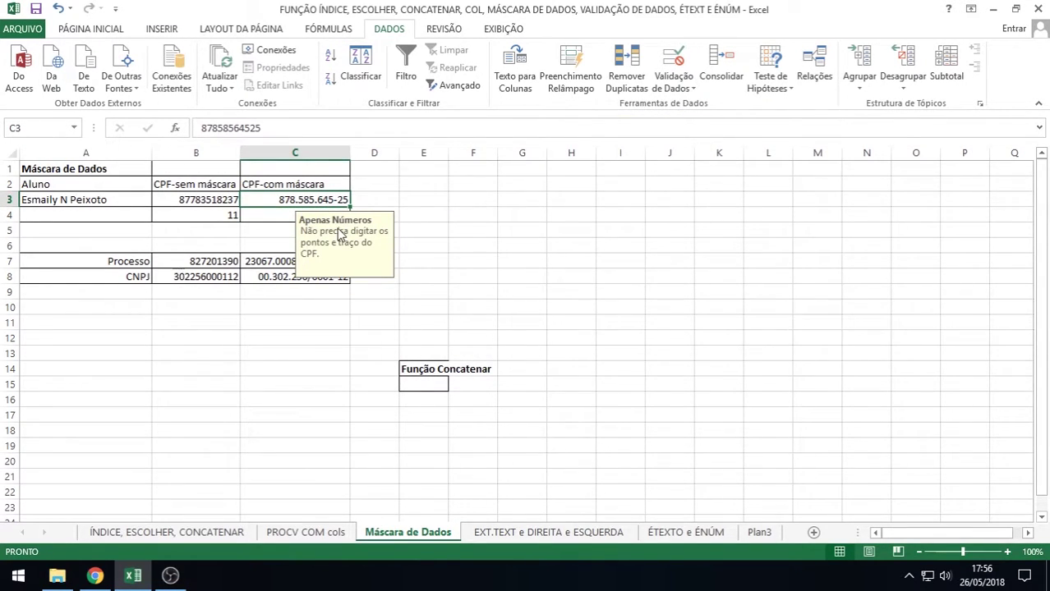
click(672, 66)
click(485, 187)
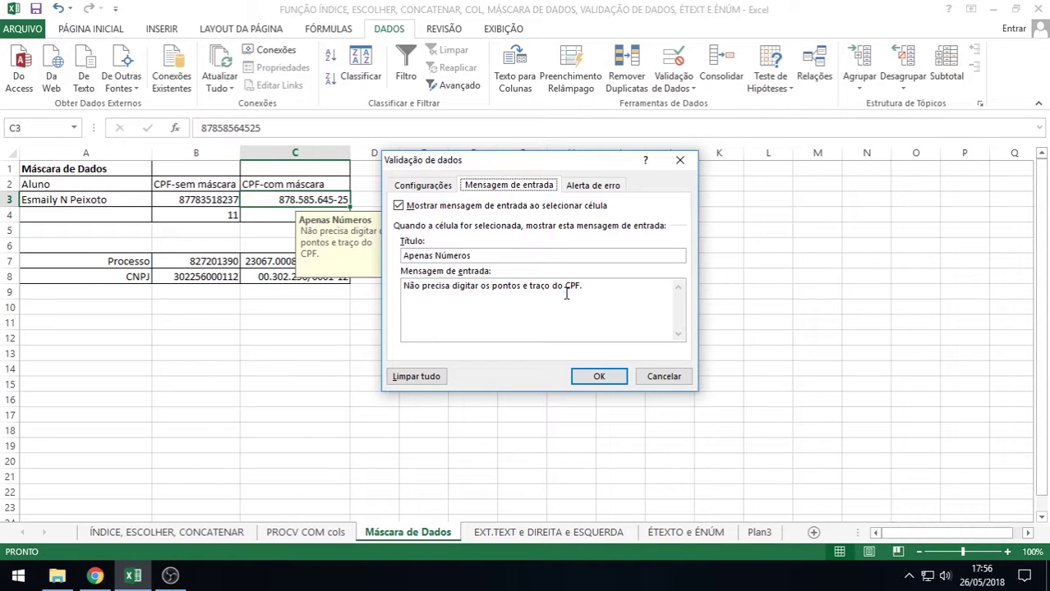
click(601, 189)
click(511, 260)
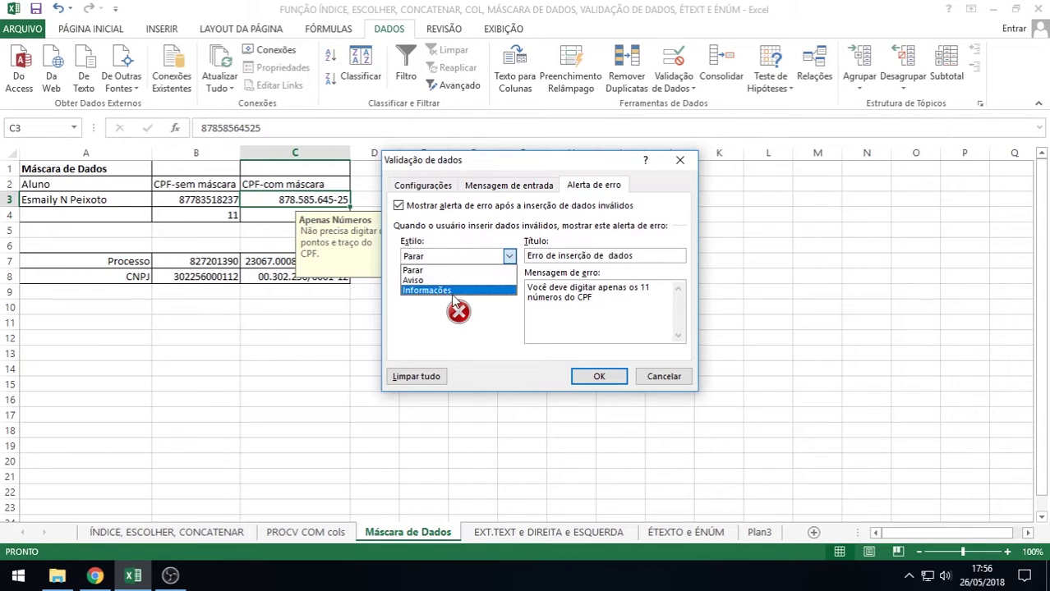
click(442, 291)
click(511, 260)
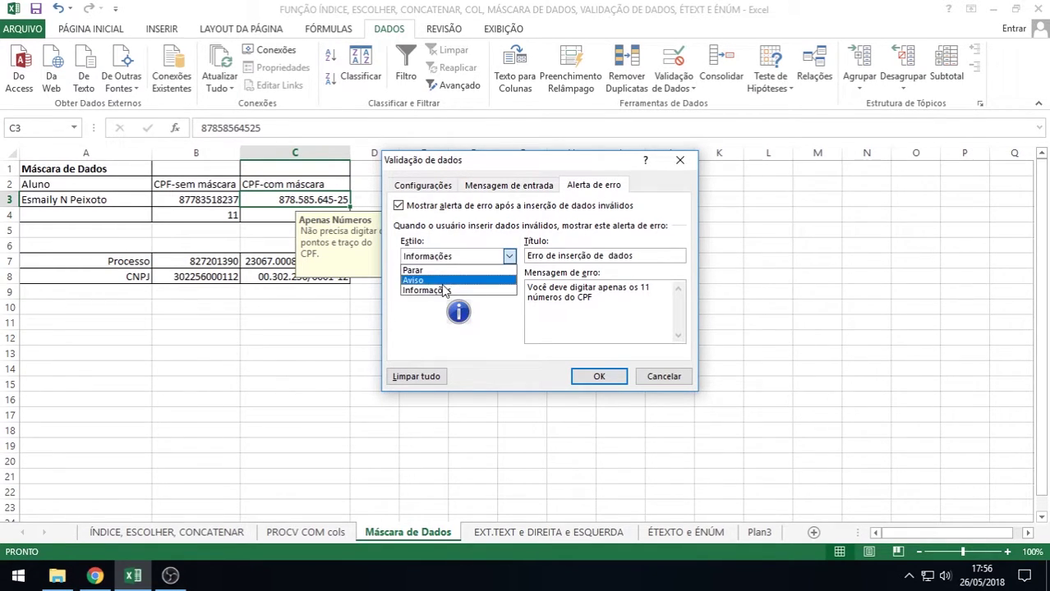
click(415, 280)
click(510, 256)
click(448, 281)
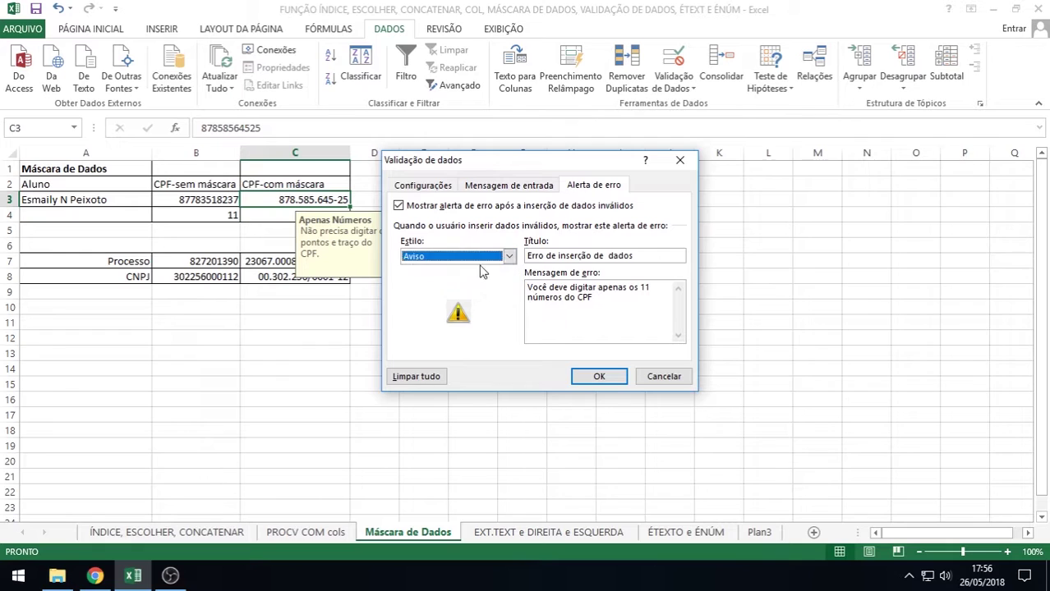
click(480, 262)
click(414, 271)
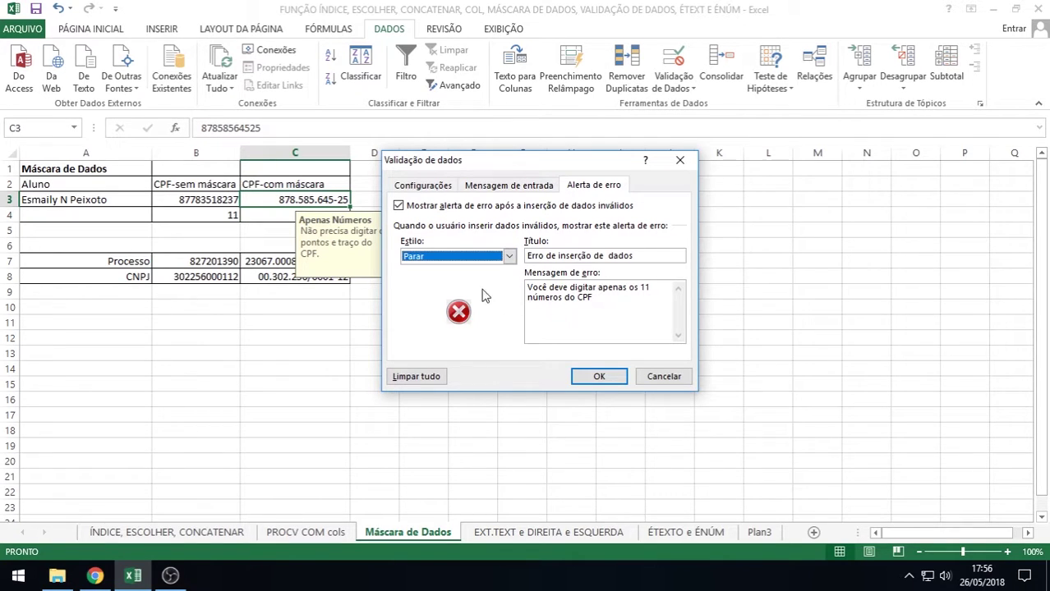
click(647, 257)
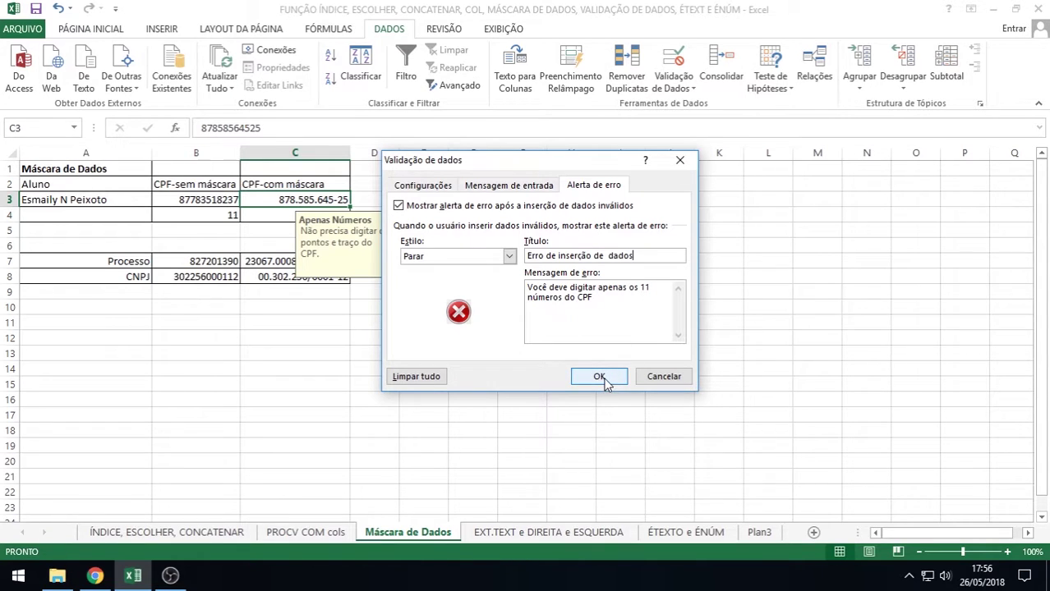
click(516, 187)
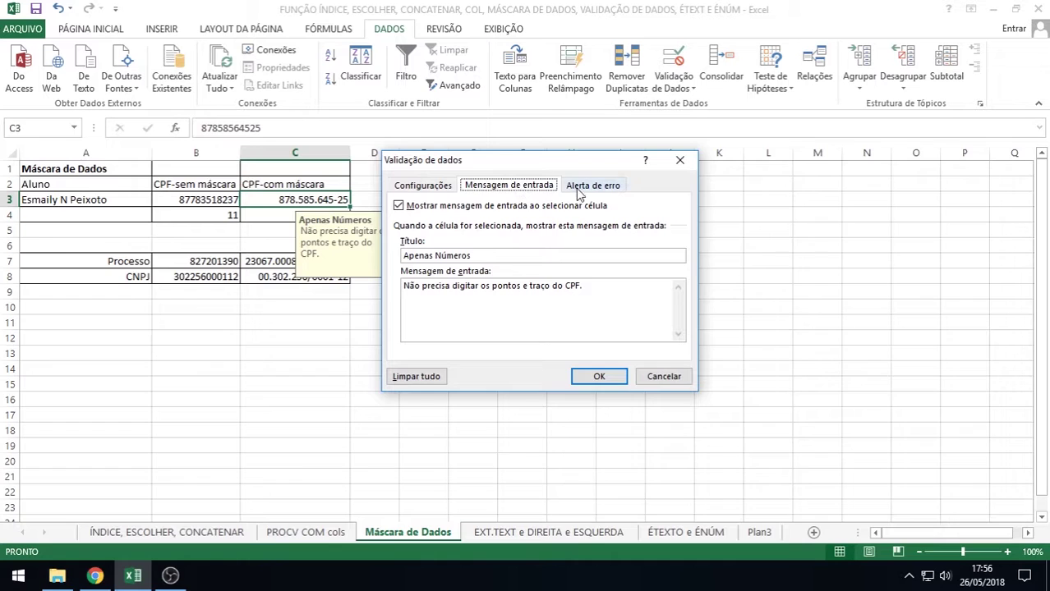
click(583, 188)
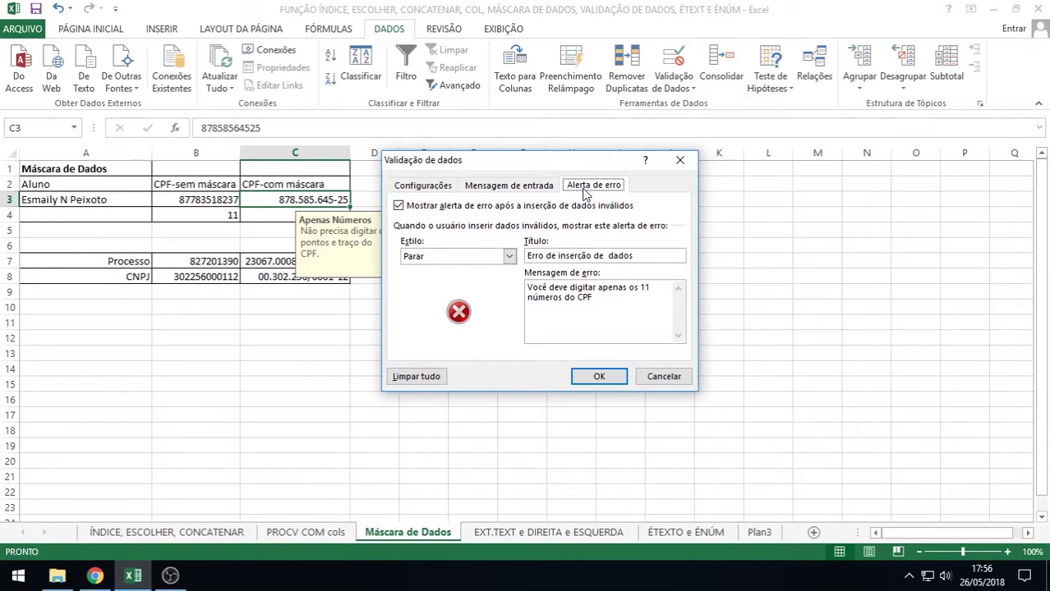
click(421, 187)
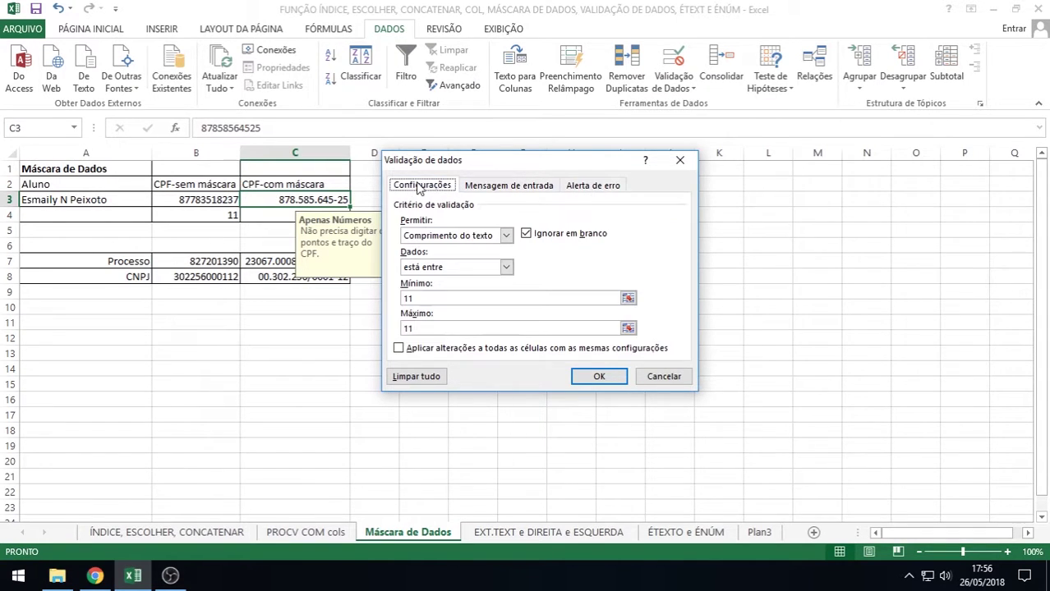
click(590, 189)
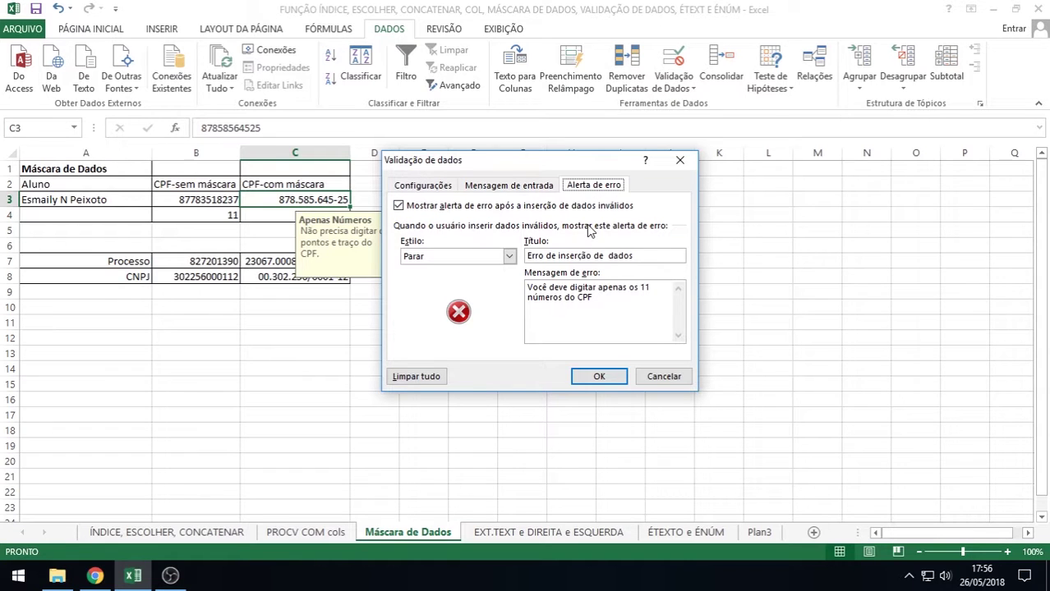
click(420, 188)
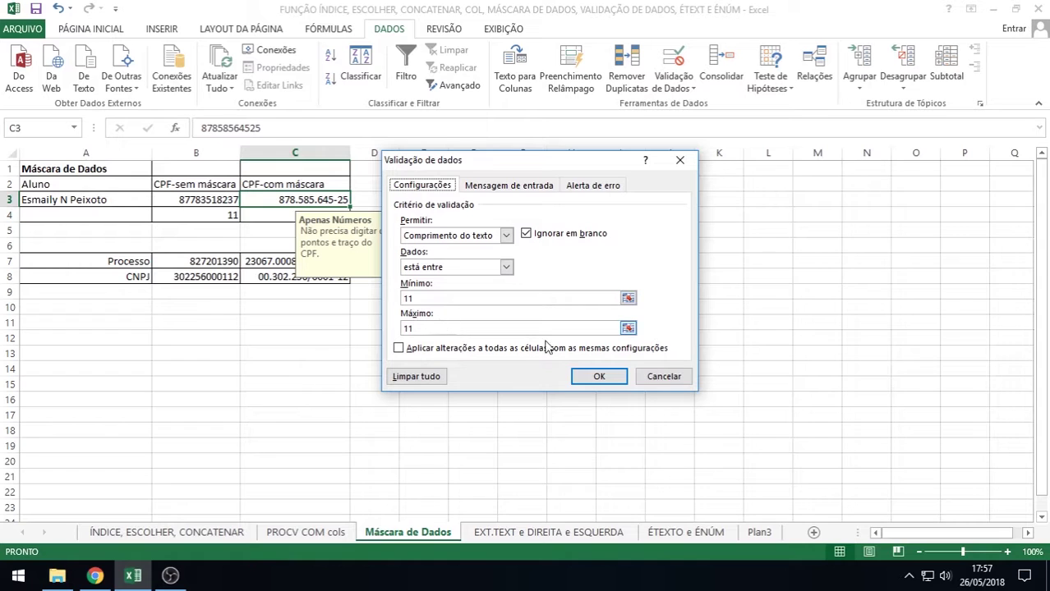
click(590, 187)
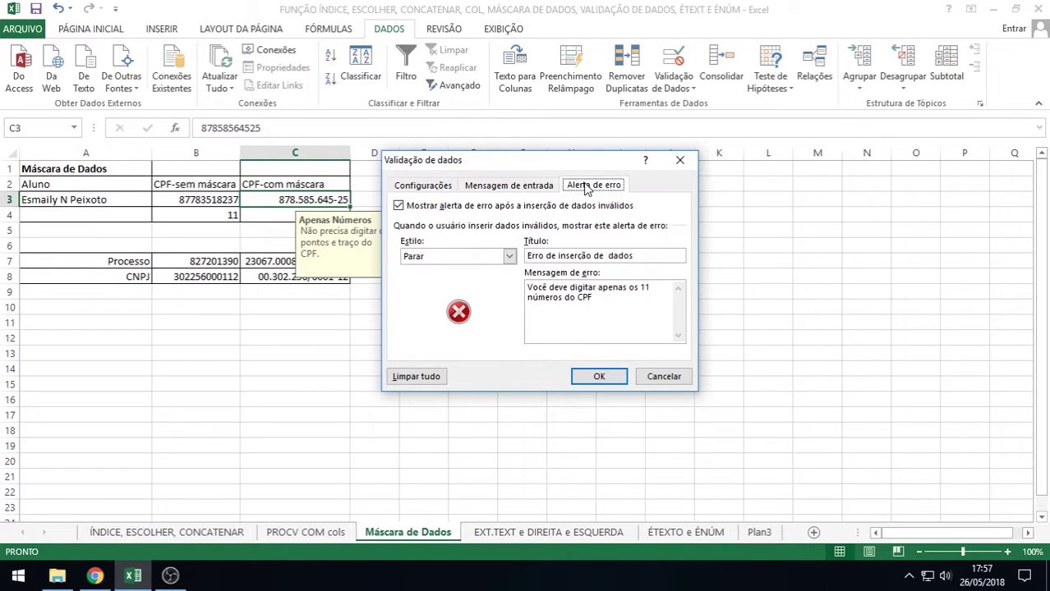
click(597, 376)
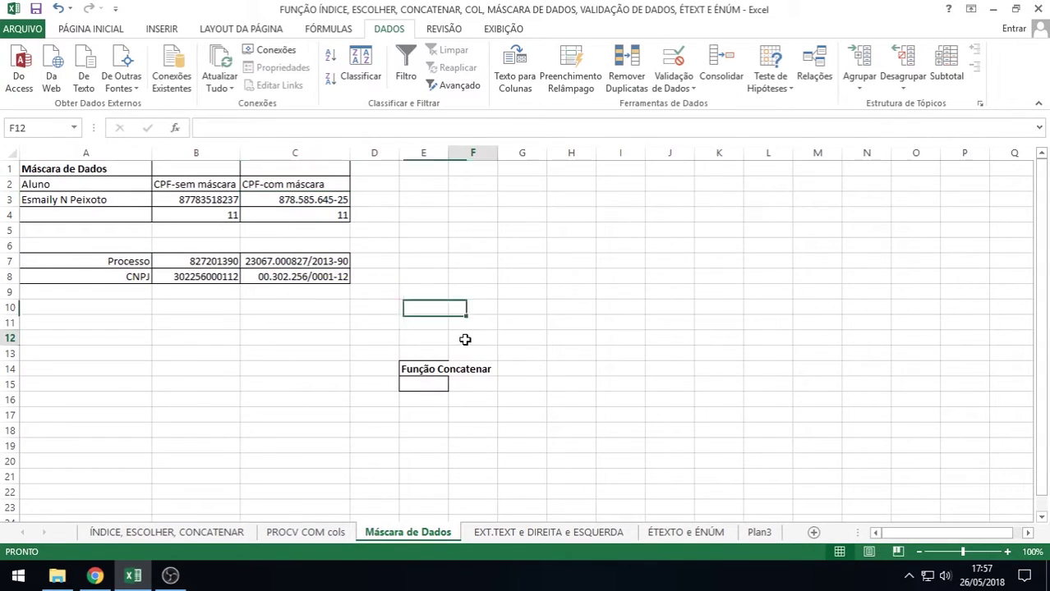
click(467, 340)
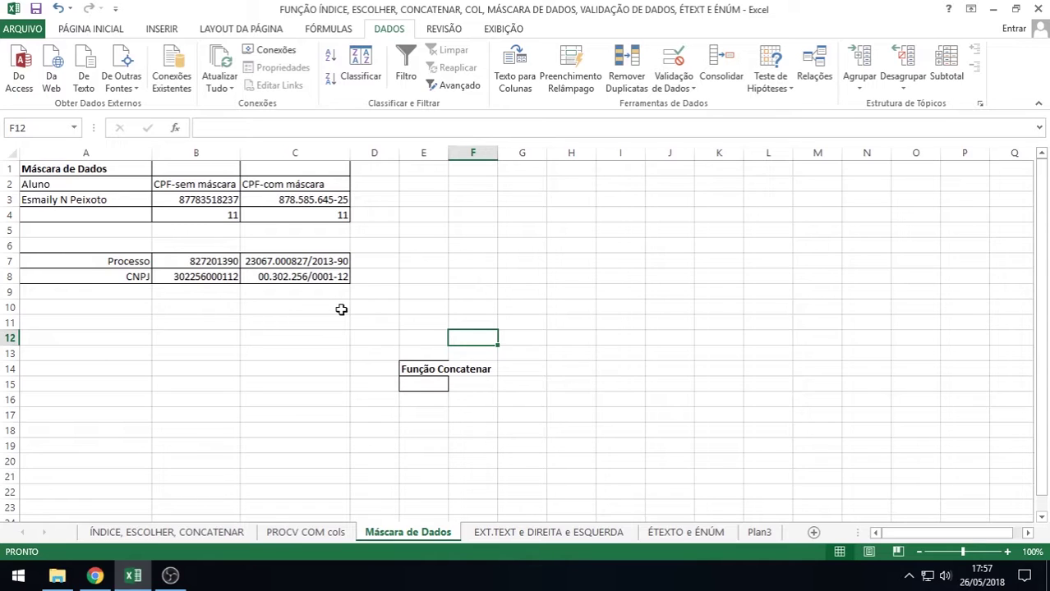
right_click(308, 263)
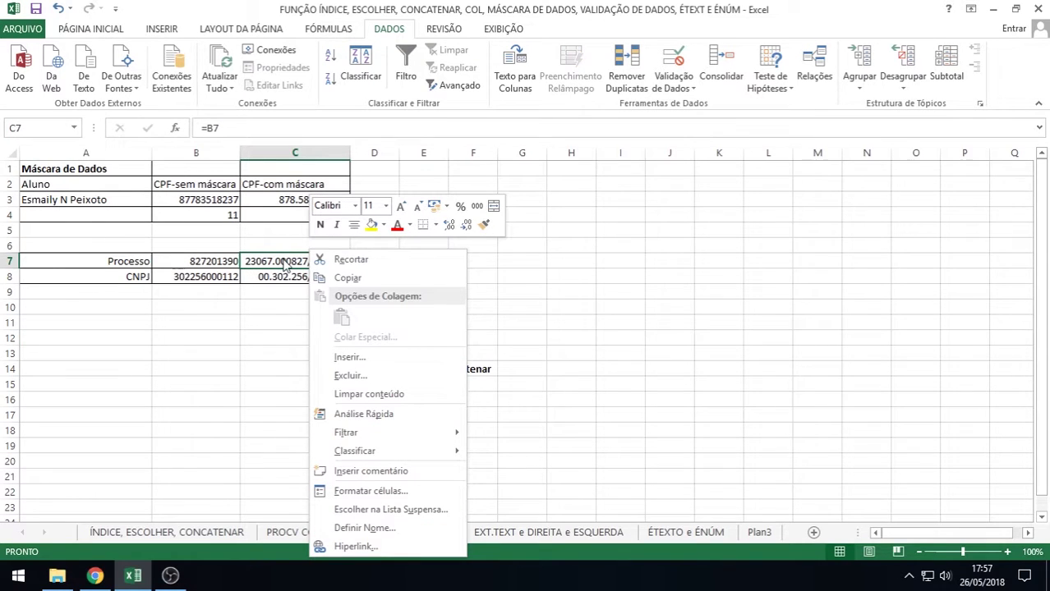
click(358, 493)
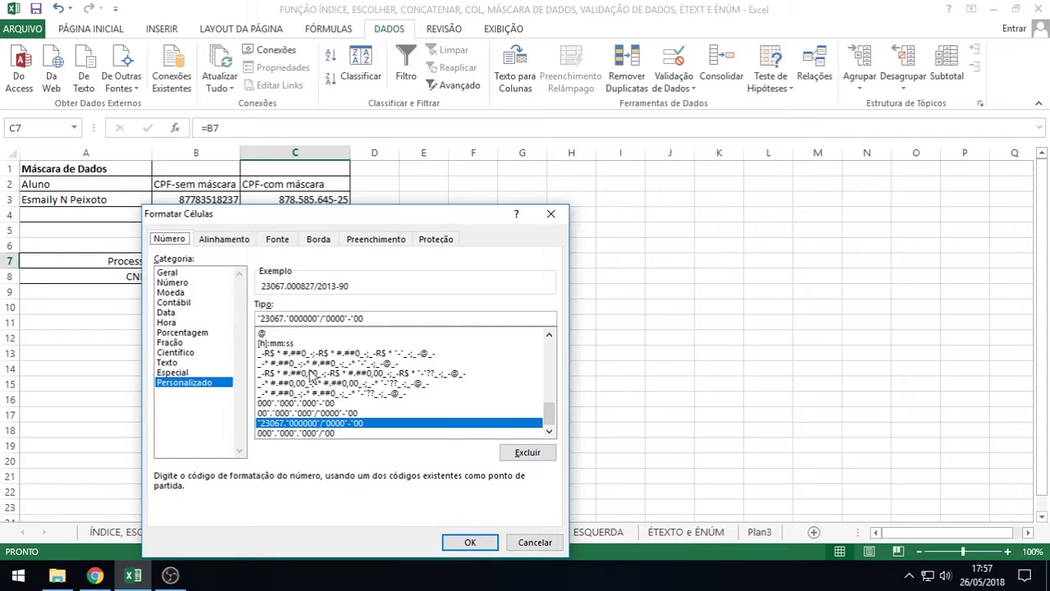
drag(312, 218, 585, 183)
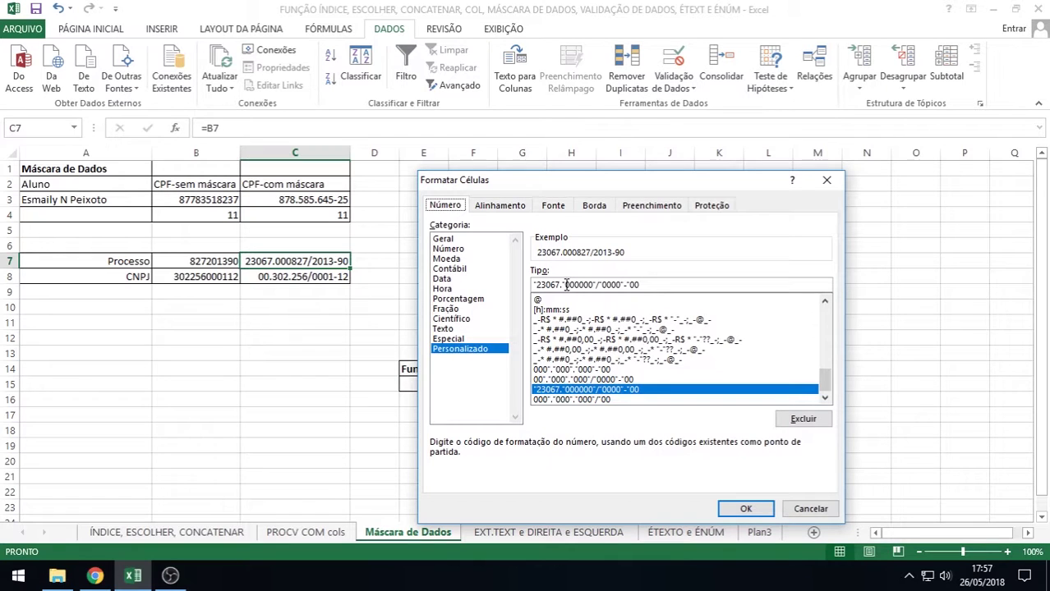
drag(565, 284, 535, 284)
click(564, 286)
drag(566, 285, 585, 285)
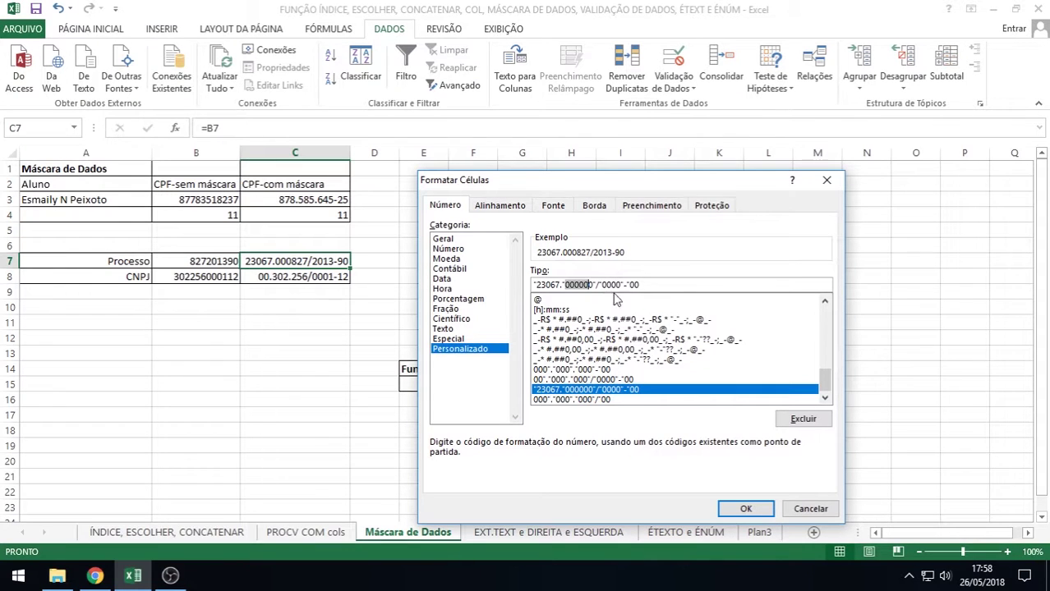
click(624, 285)
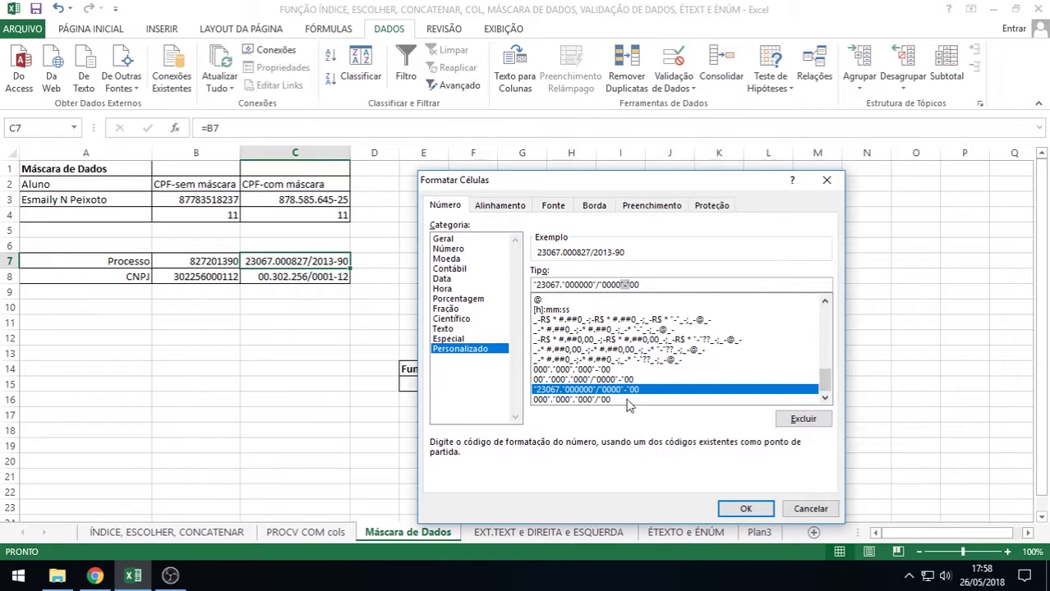
click(730, 509)
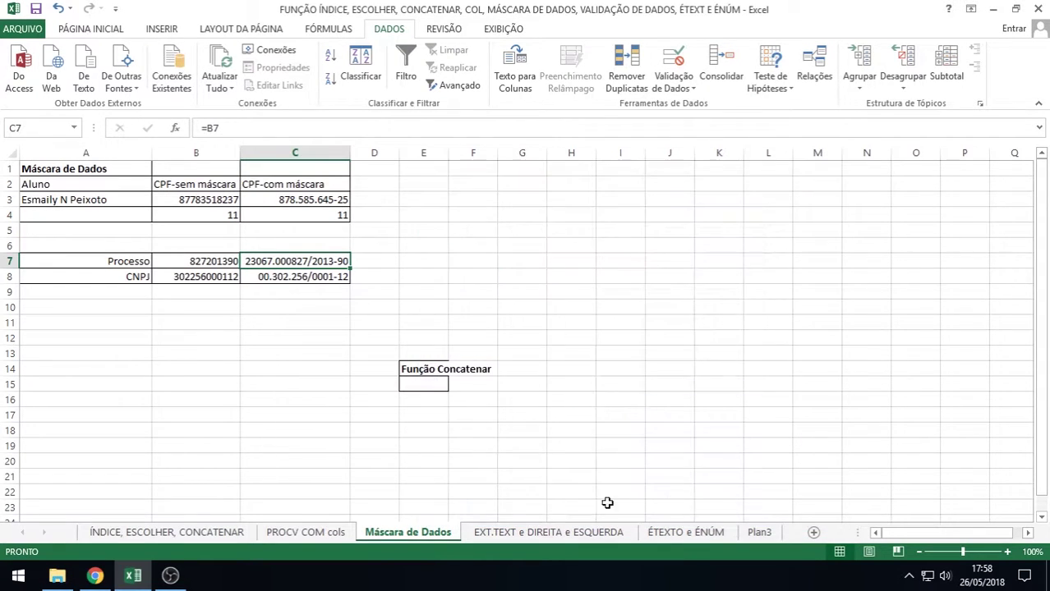
double_click(299, 261)
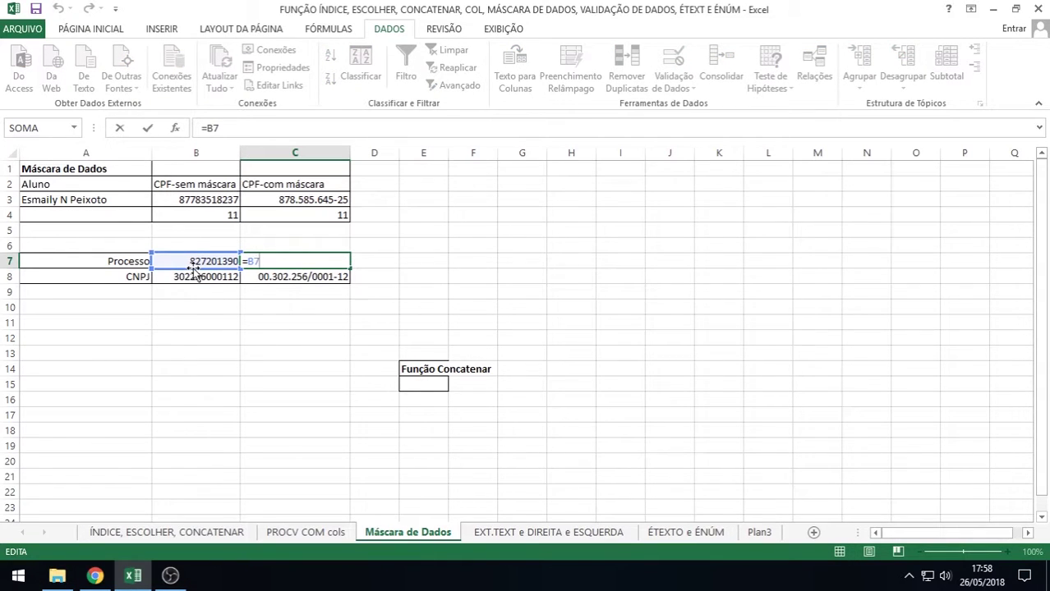
key(Return)
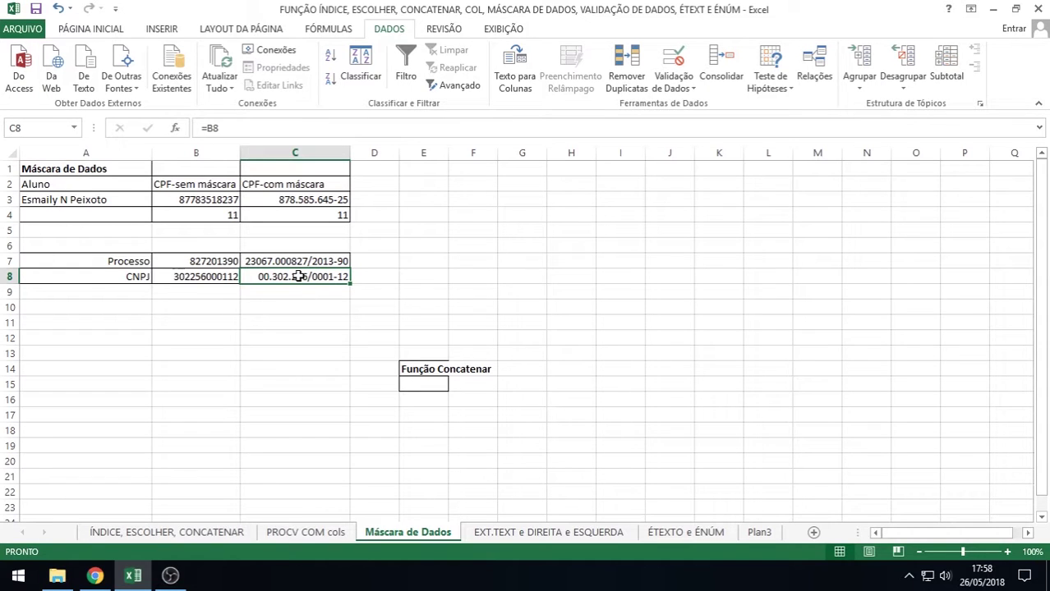
click(180, 277)
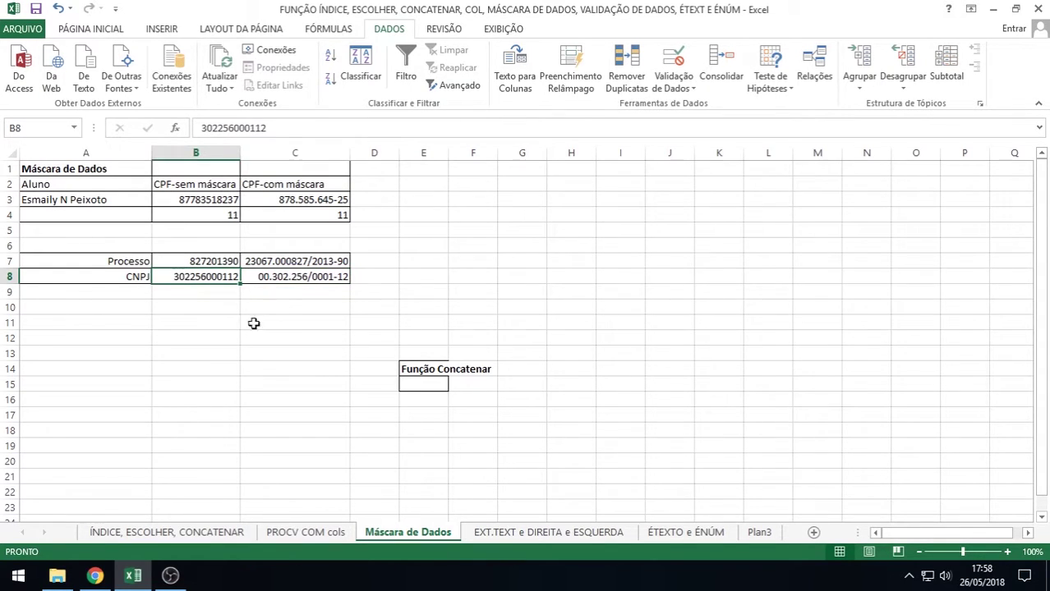
Review the custom CNPJ number-format code in C8's Formatar células dialog
click(291, 277)
right_click(290, 276)
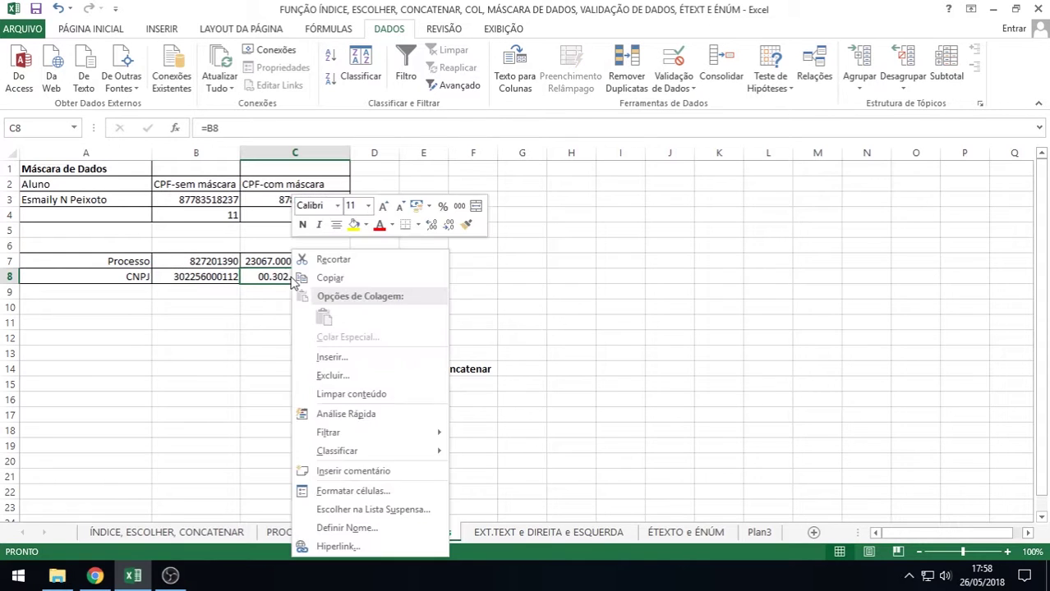
click(341, 493)
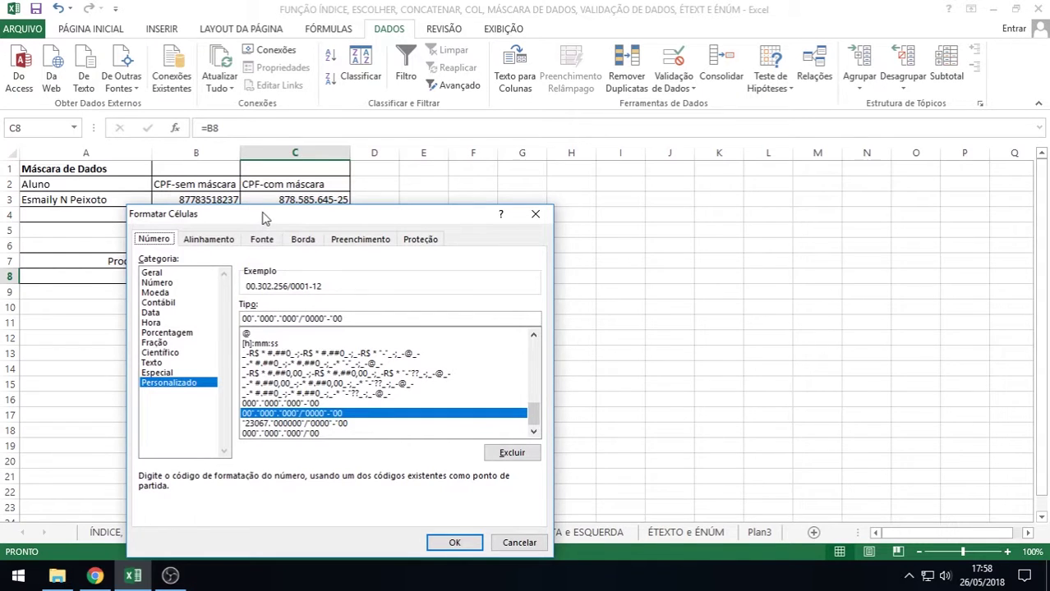
drag(261, 215, 542, 158)
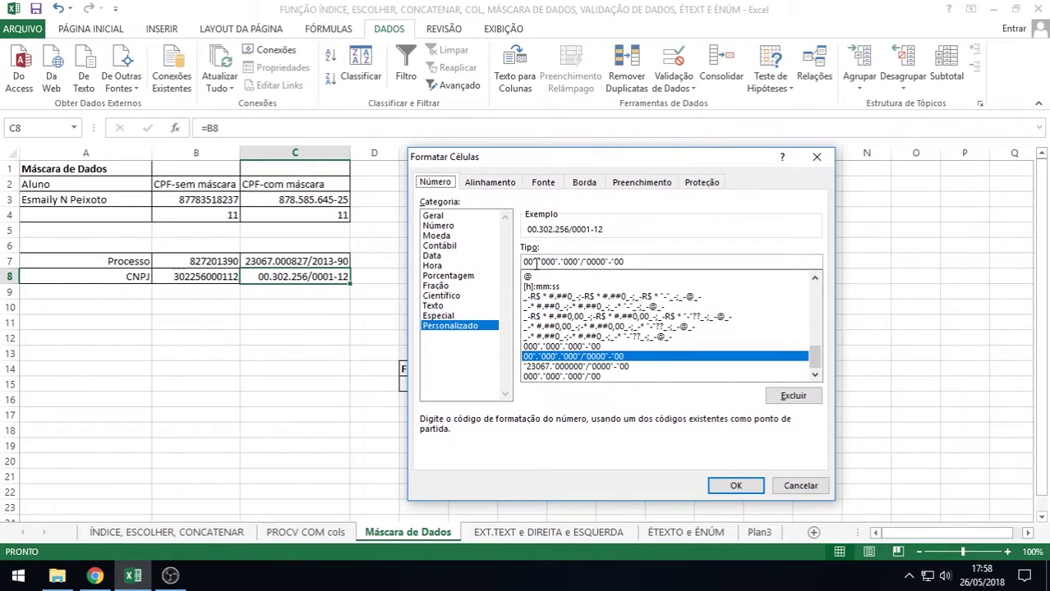
drag(540, 263, 562, 262)
click(737, 485)
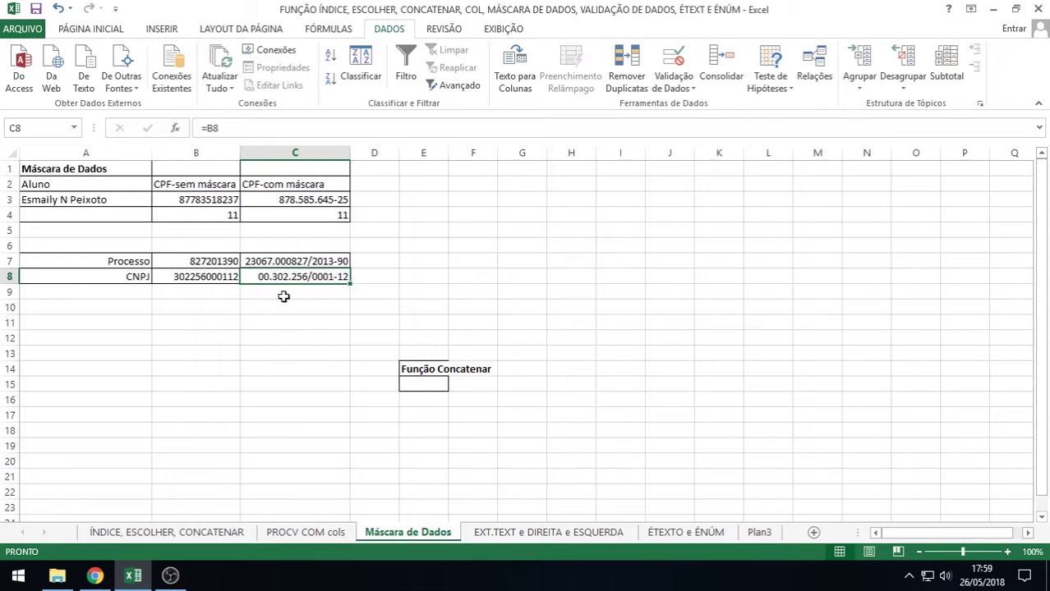
Check cells C7, C4 and C3, then switch to the EXT.TEXT e DIREITA e ESQUERDA sheet
click(287, 261)
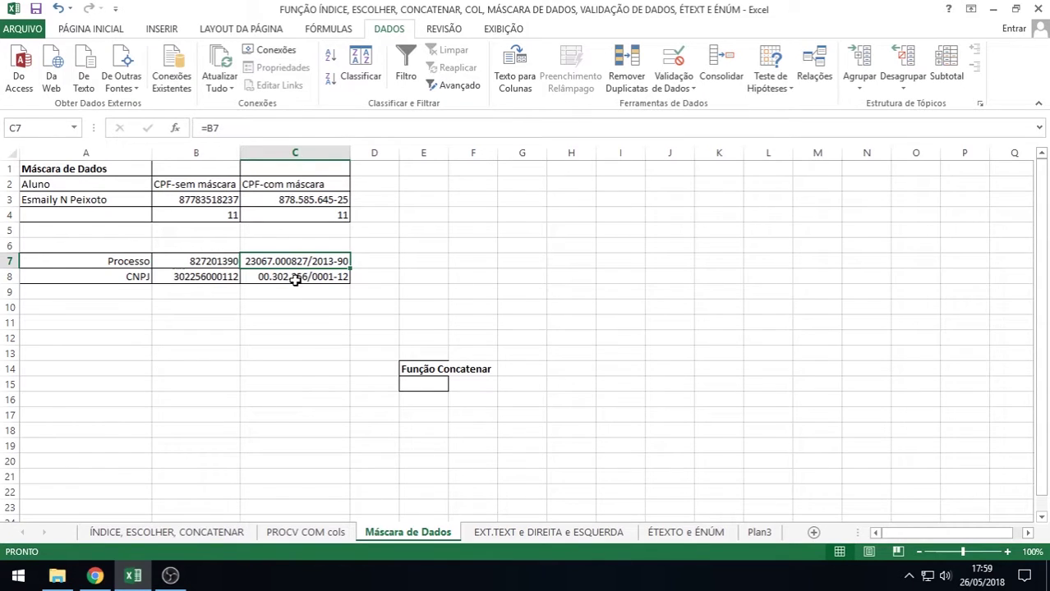
click(309, 217)
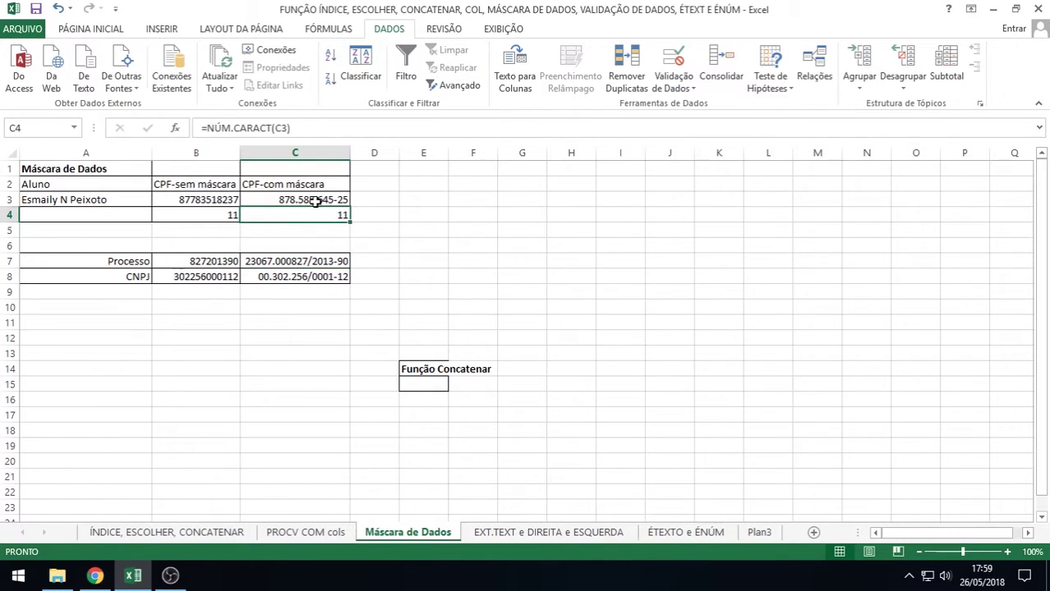
click(316, 203)
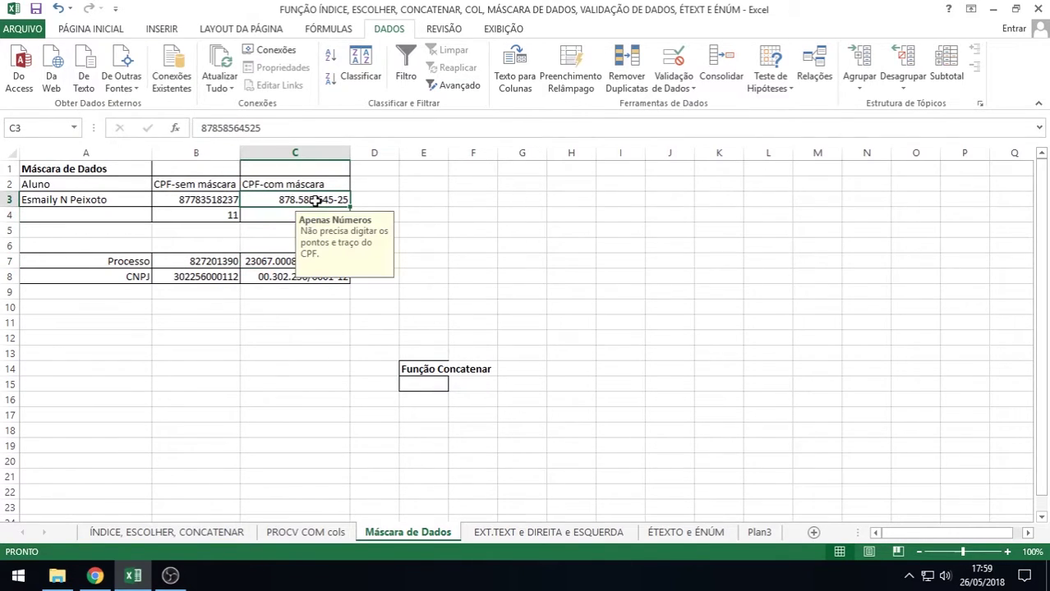
click(525, 535)
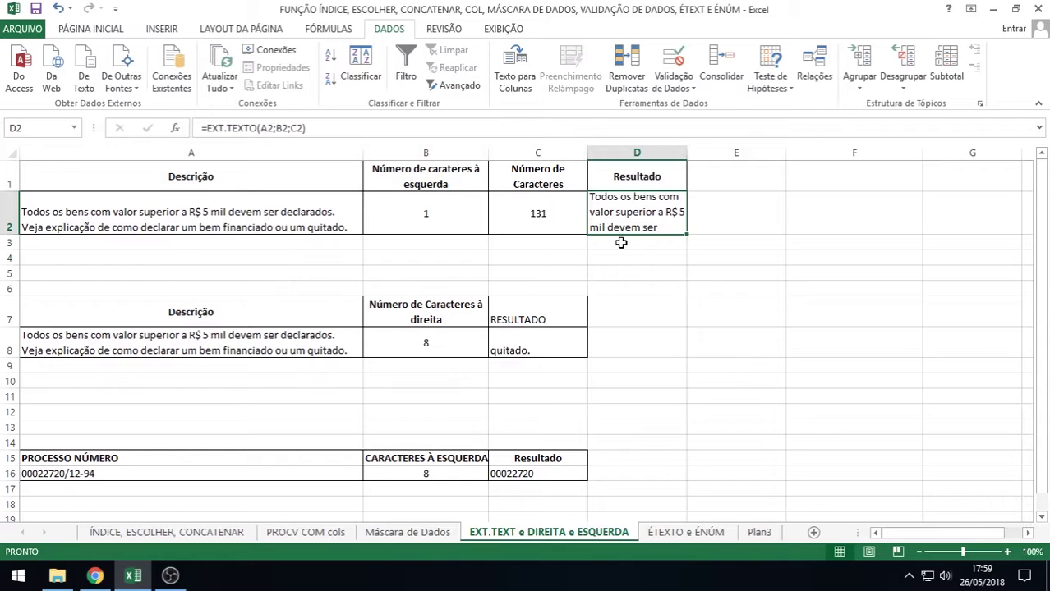
double_click(623, 211)
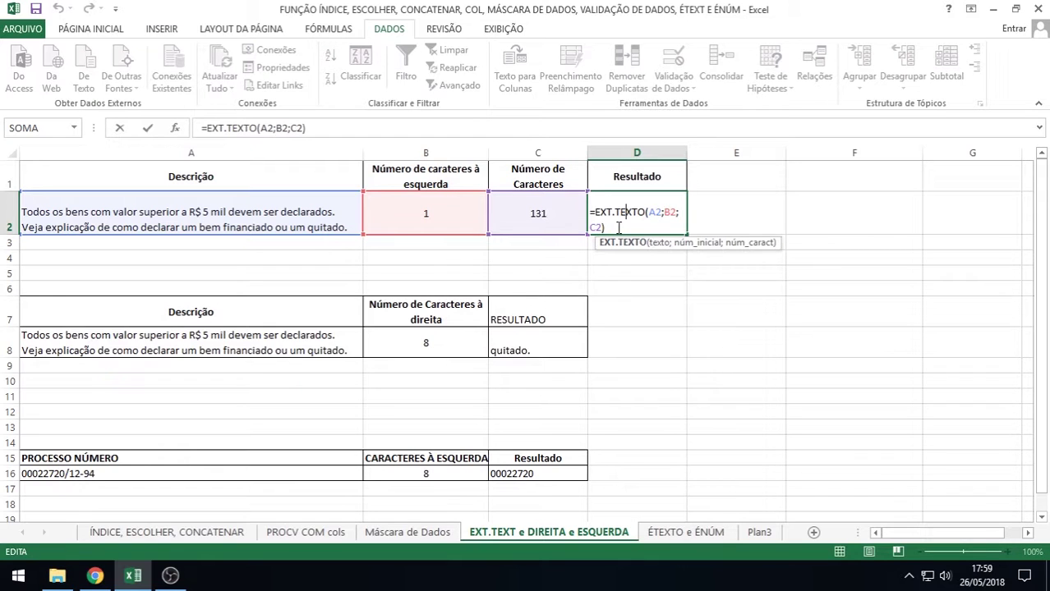
key(Escape)
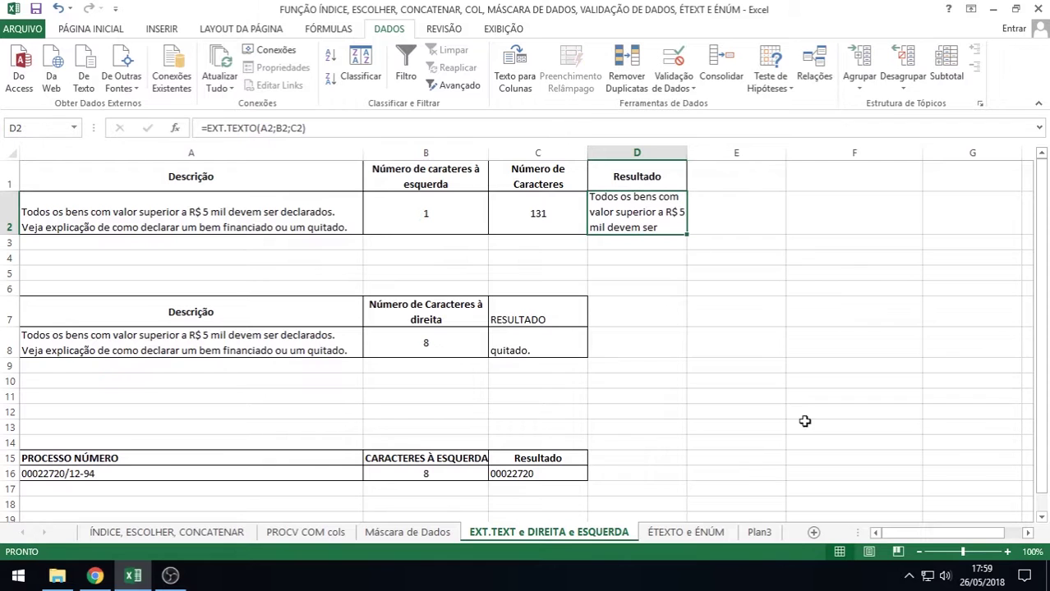
click(1004, 552)
click(1004, 552)
click(1003, 552)
click(1004, 552)
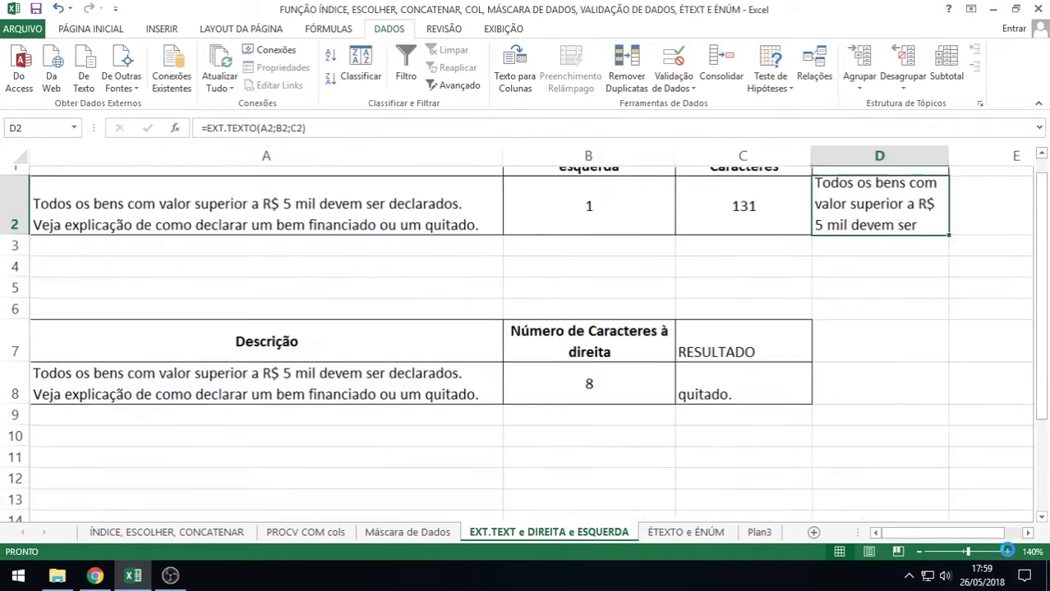
click(1003, 552)
click(1004, 552)
double_click(444, 225)
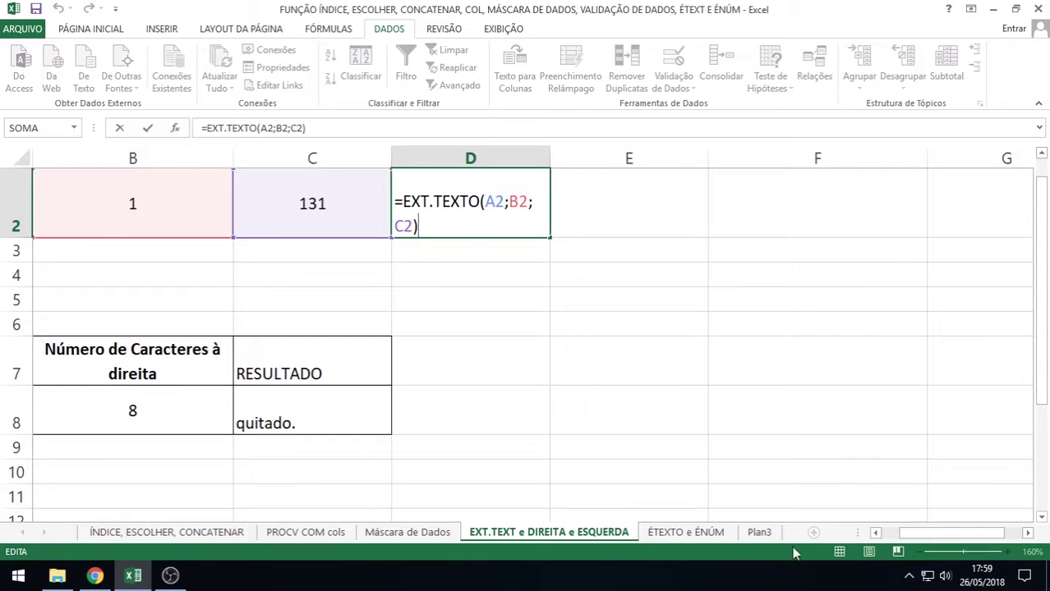
click(880, 536)
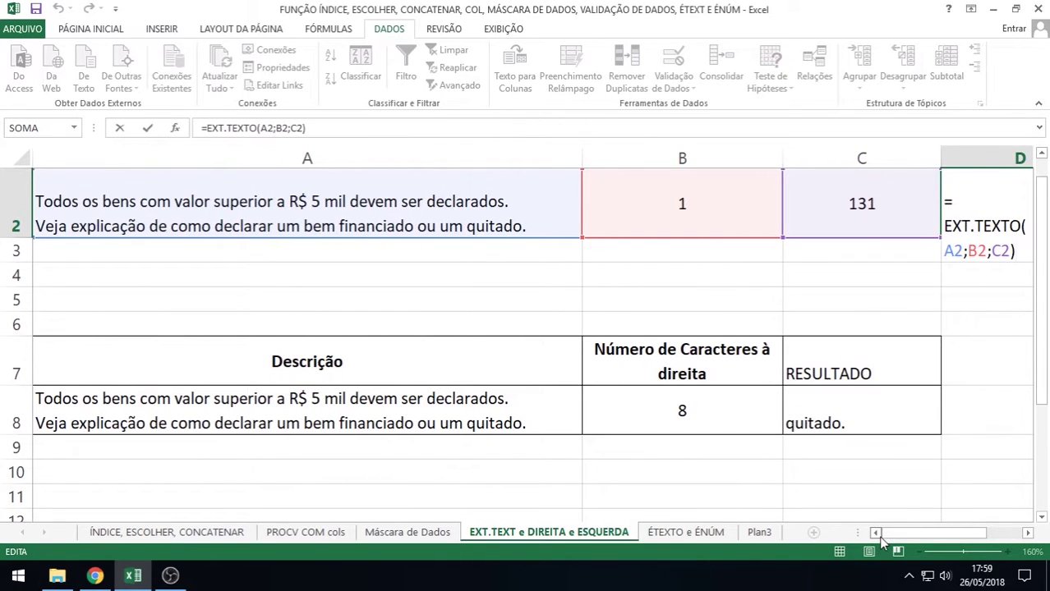
click(1029, 533)
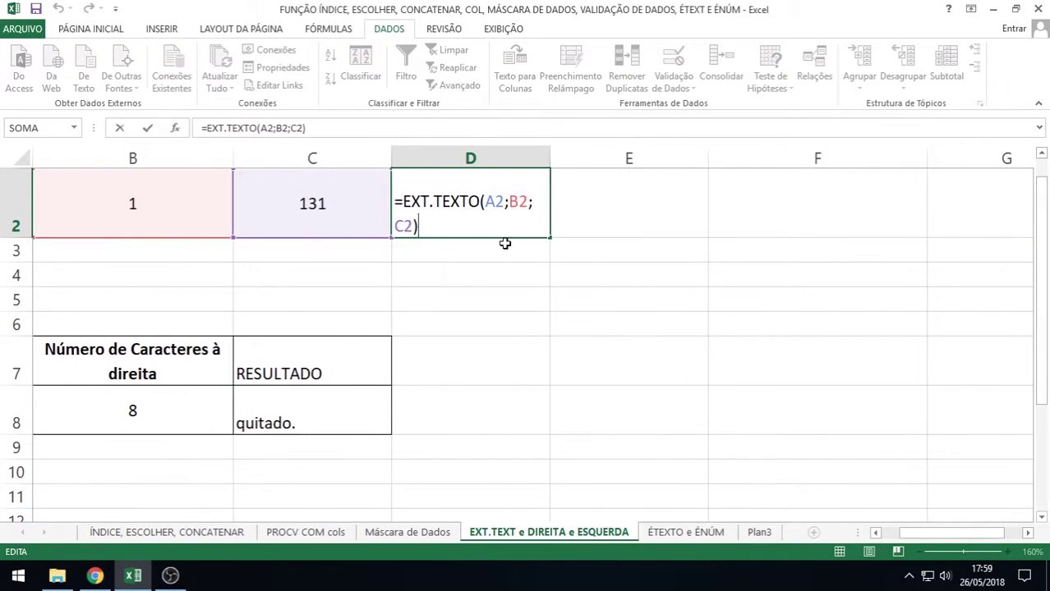
click(491, 202)
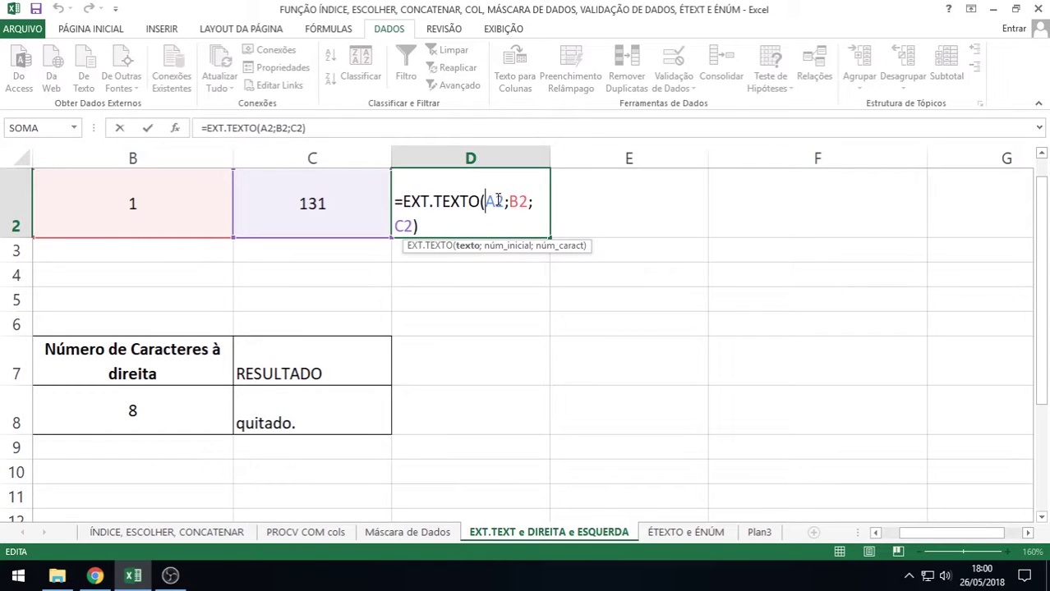
click(875, 533)
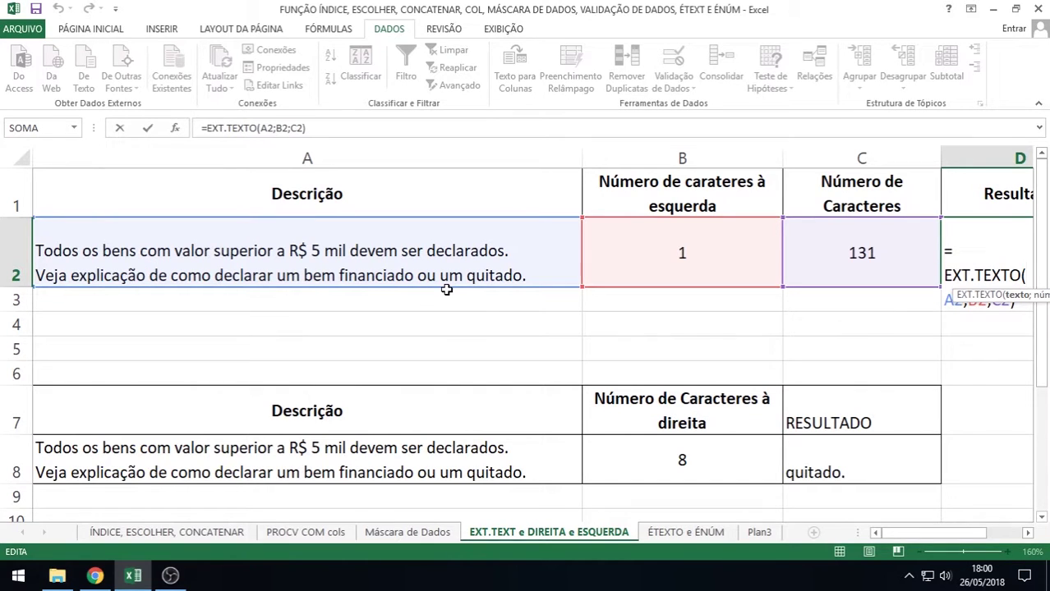
click(1028, 533)
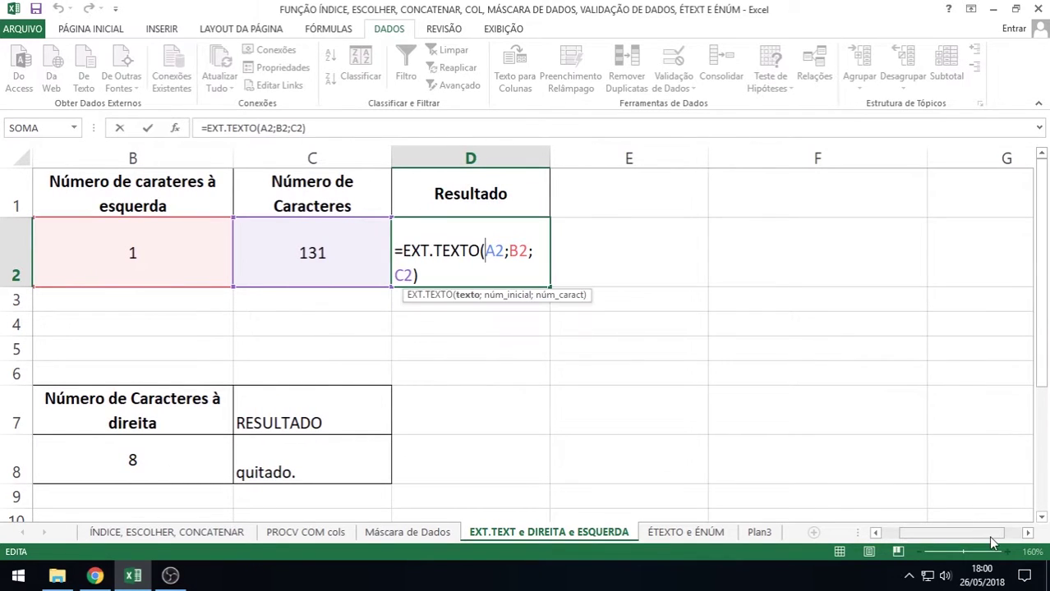
drag(981, 538, 977, 537)
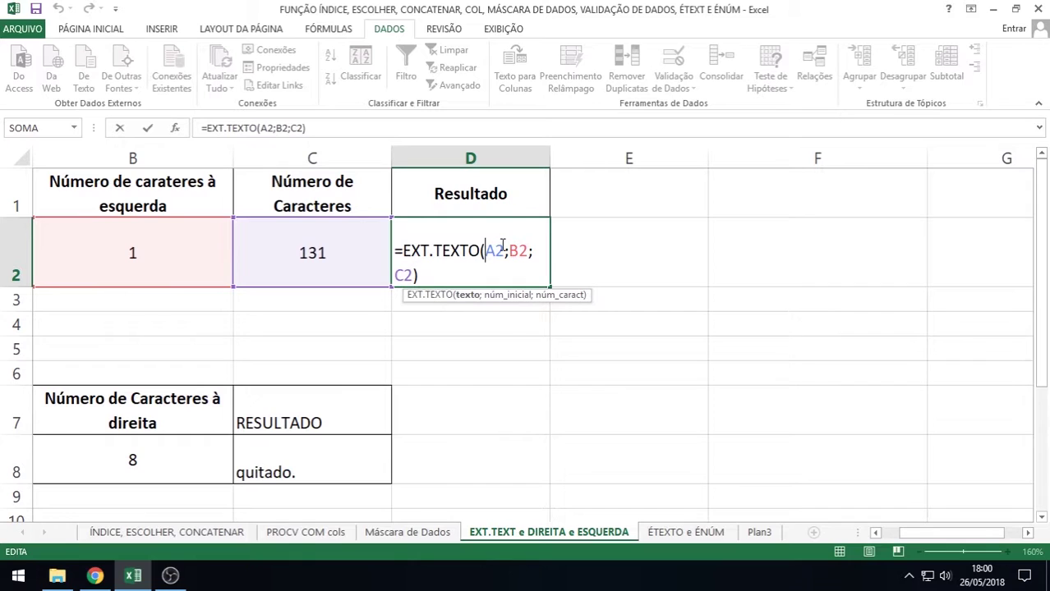
click(509, 251)
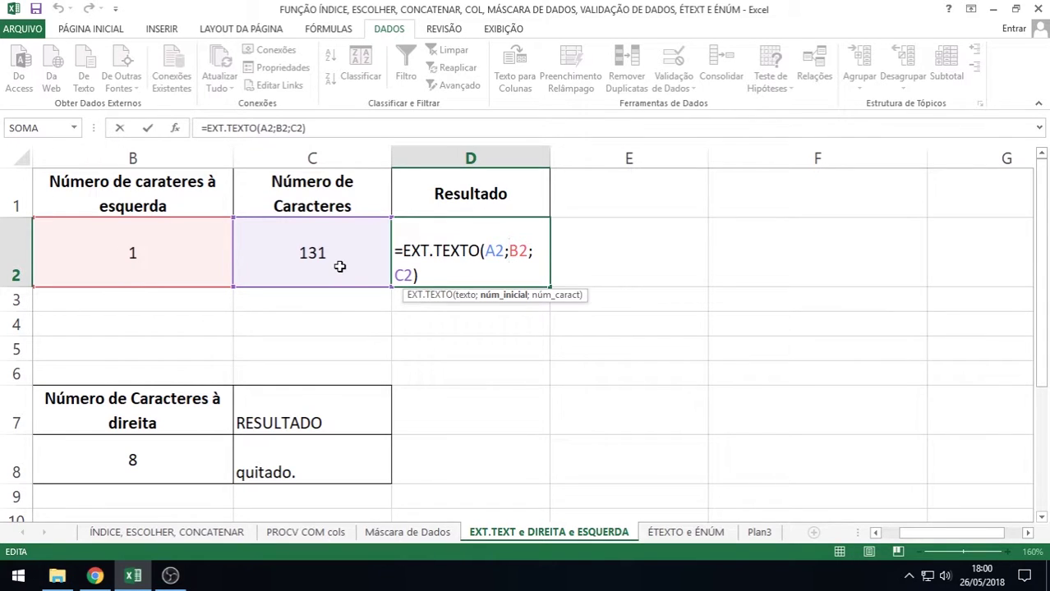
key(Return)
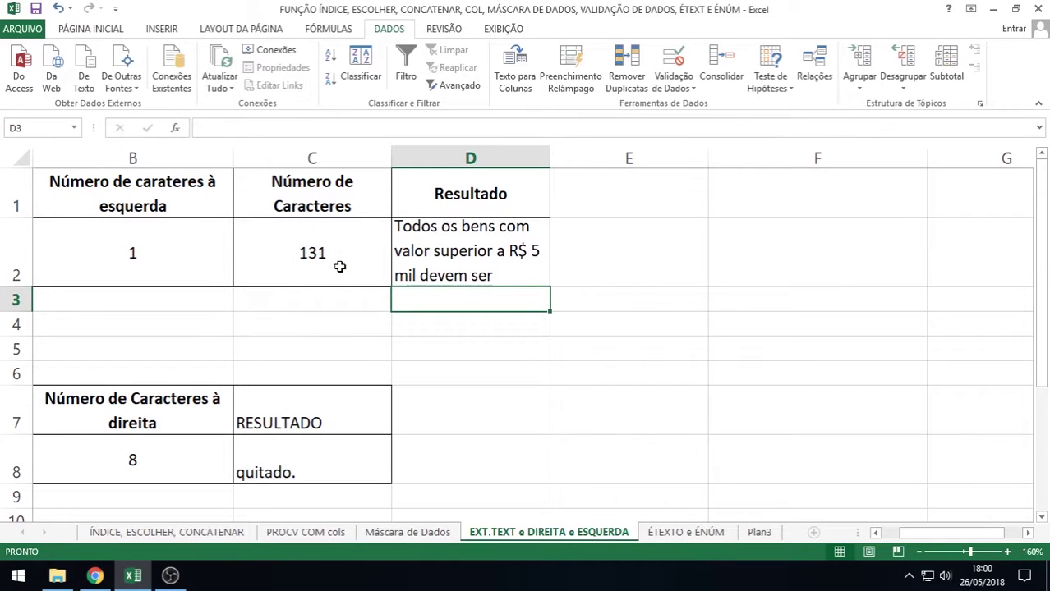
Autofit row 2, widen column D and zoom the sheet out to 130%
double_click(15, 287)
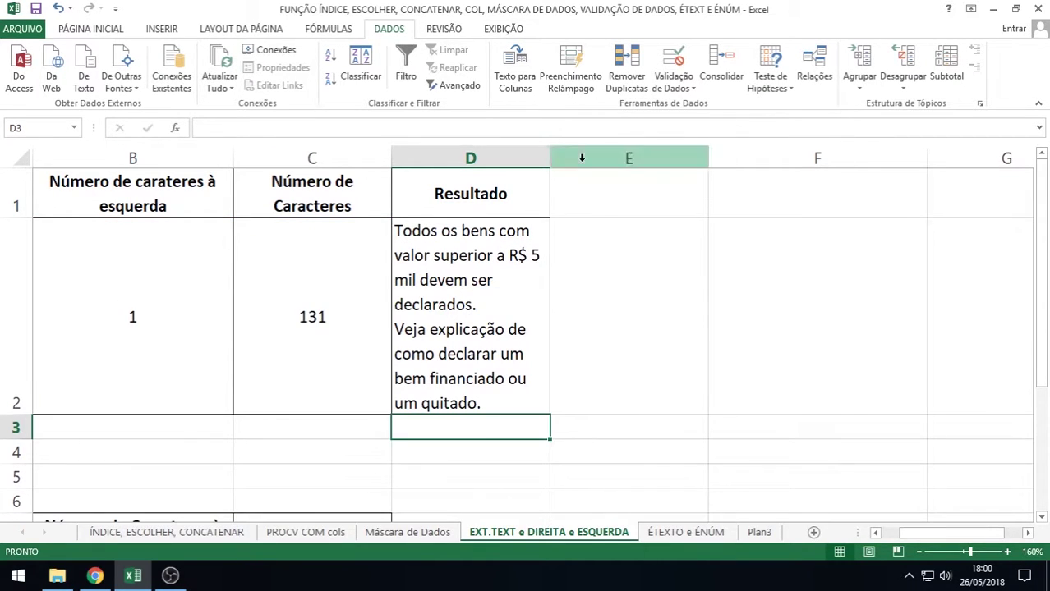
drag(545, 157, 640, 157)
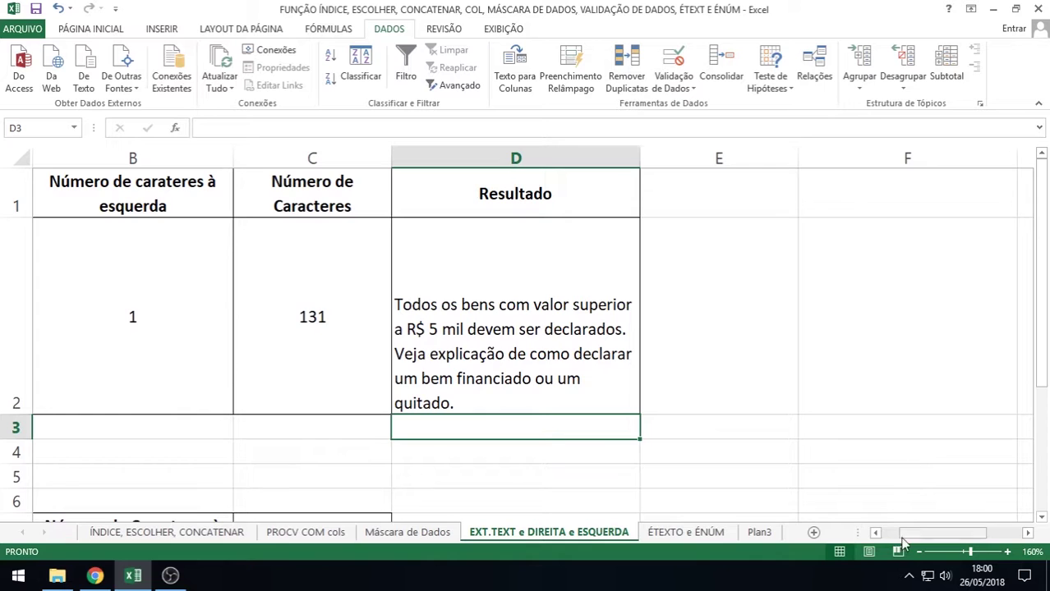
drag(902, 534, 897, 535)
click(919, 553)
click(919, 552)
click(918, 552)
click(246, 336)
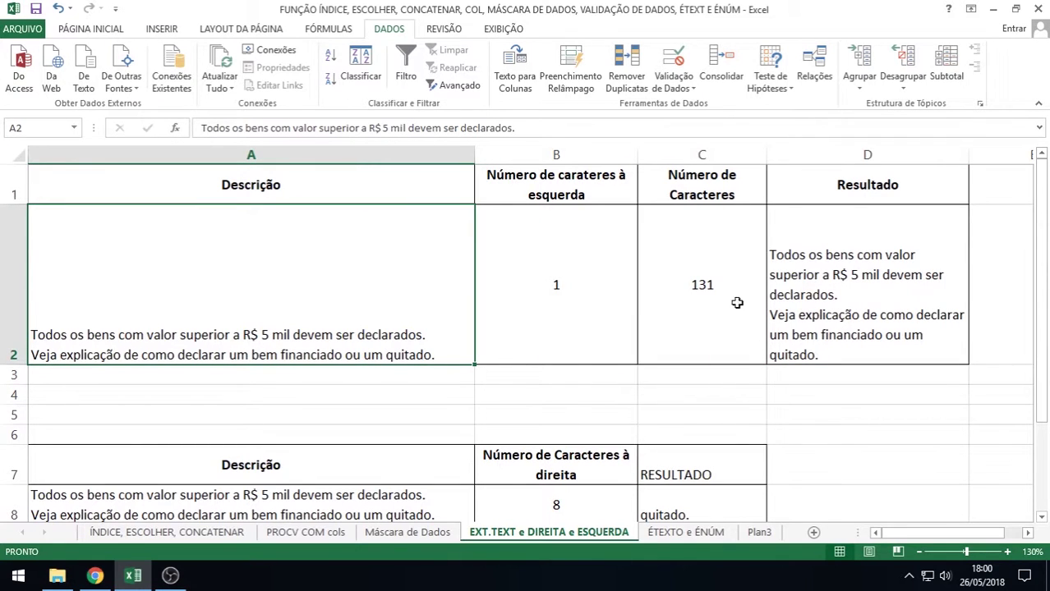
Replace C2's =NÚM.CARACT(A2) formula with the fixed character count 130
double_click(720, 286)
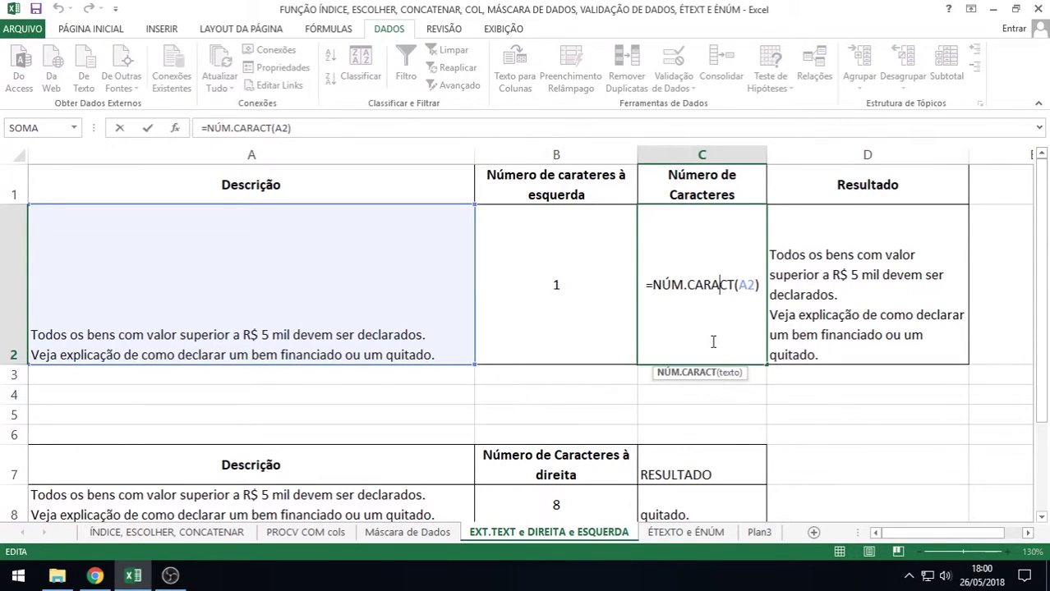
key(Delete)
key(Delete)
key(Delete)
key(Delete)
key(Delete)
key(Delete)
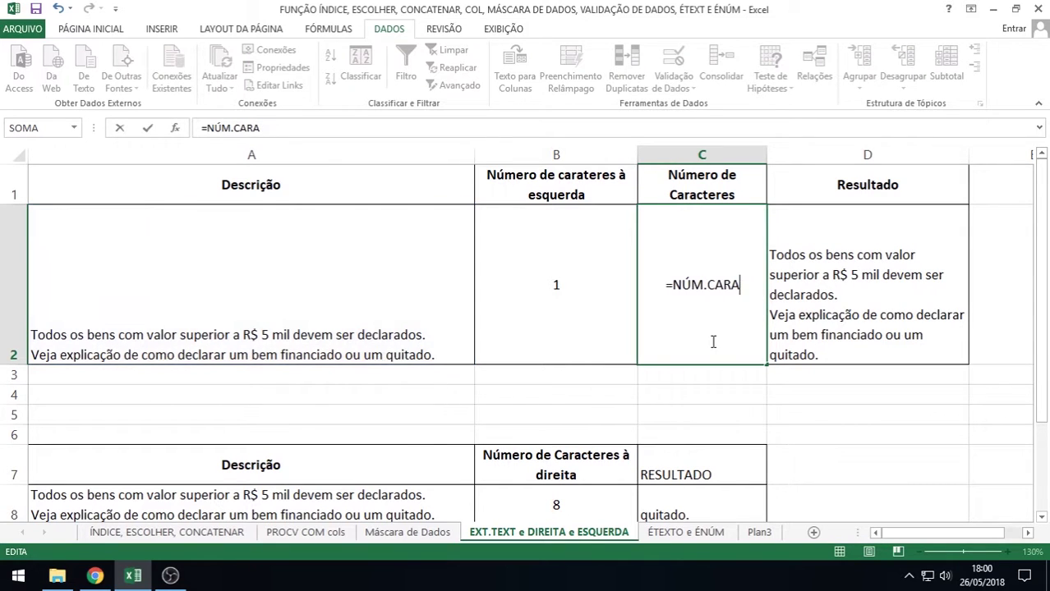
key(BackSpace)
key(BackSpace)
key(BackSpace)
key(BackSpace)
key(BackSpace)
key(BackSpace)
key(BackSpace)
key(BackSpace)
key(BackSpace)
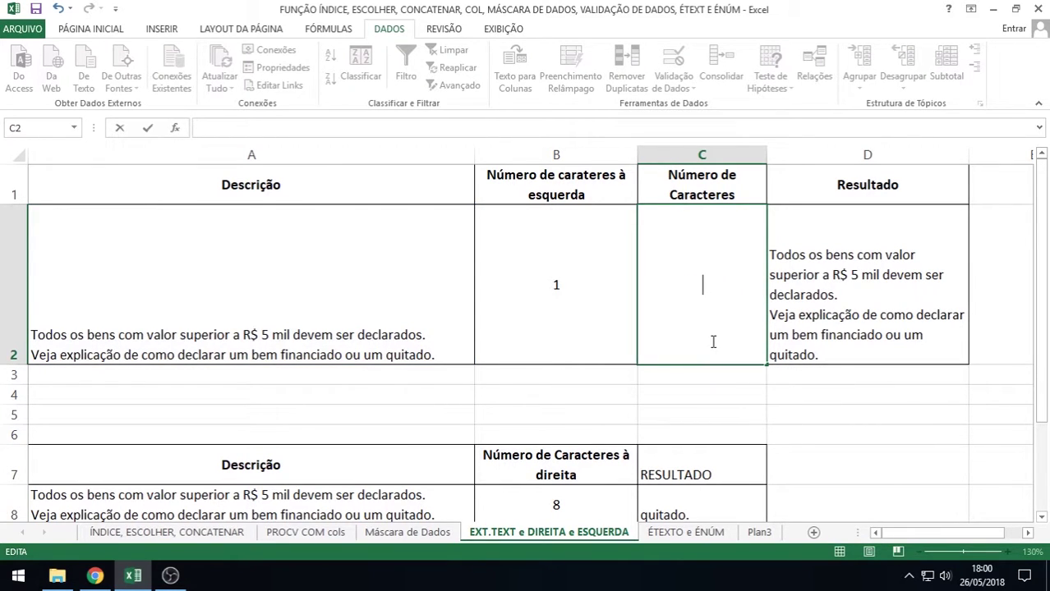
text(130)
key(Return)
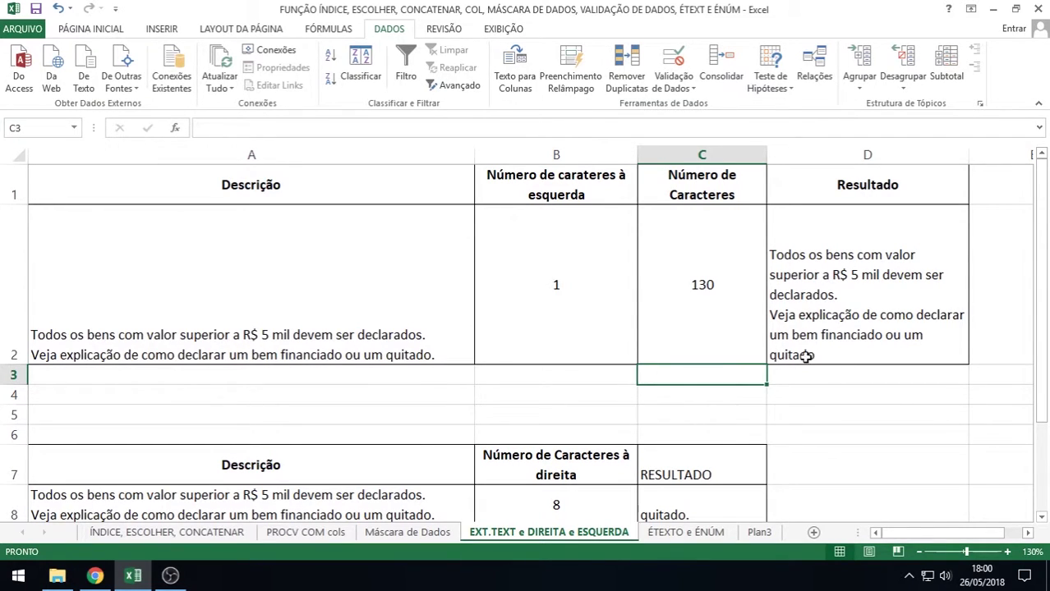
Change C2's character count to 131, then to 50
double_click(719, 286)
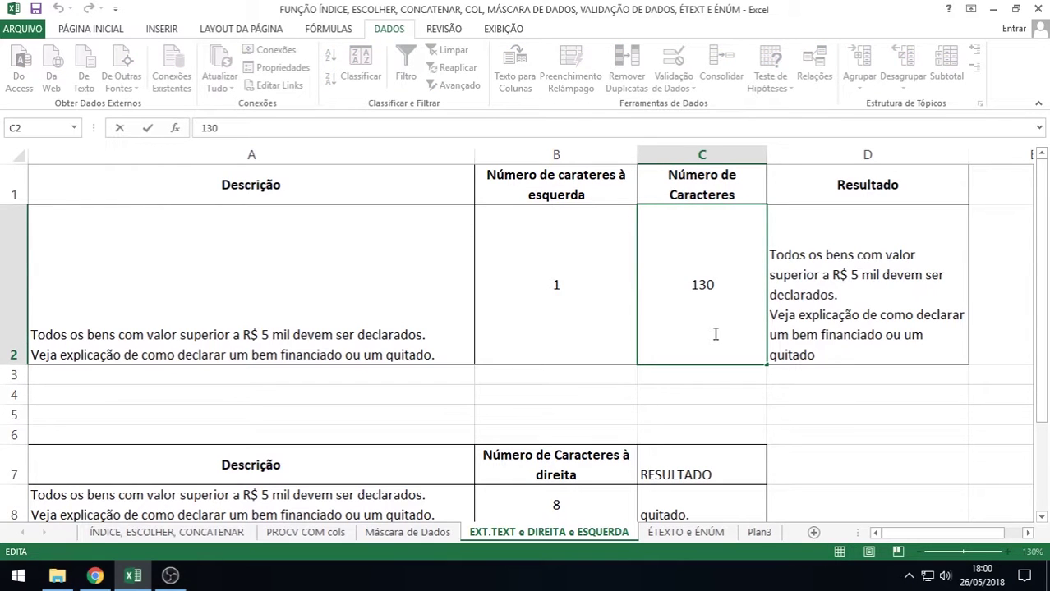
key(BackSpace)
text(1)
key(Return)
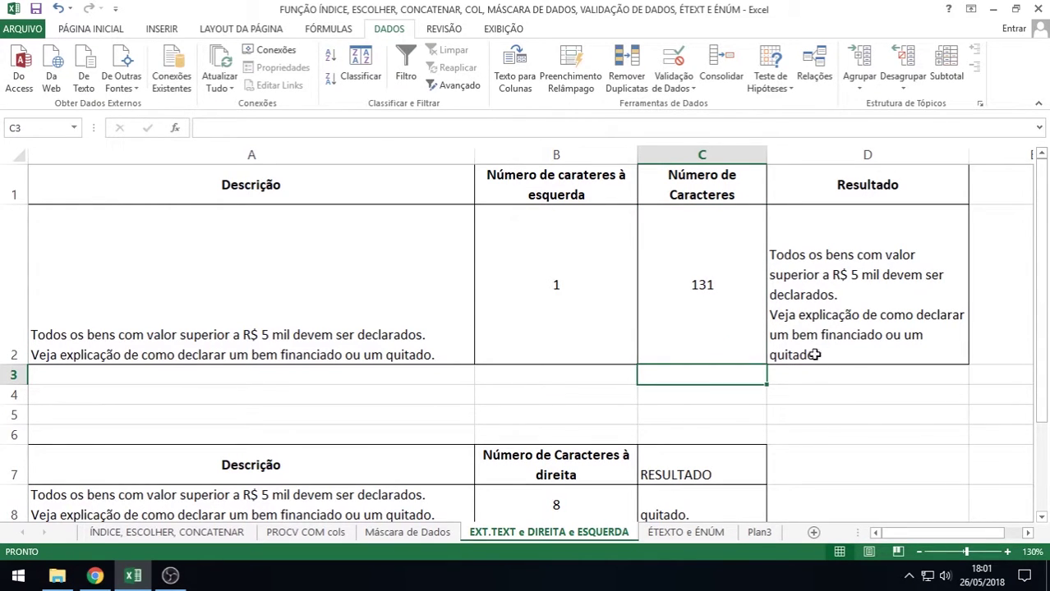
double_click(719, 286)
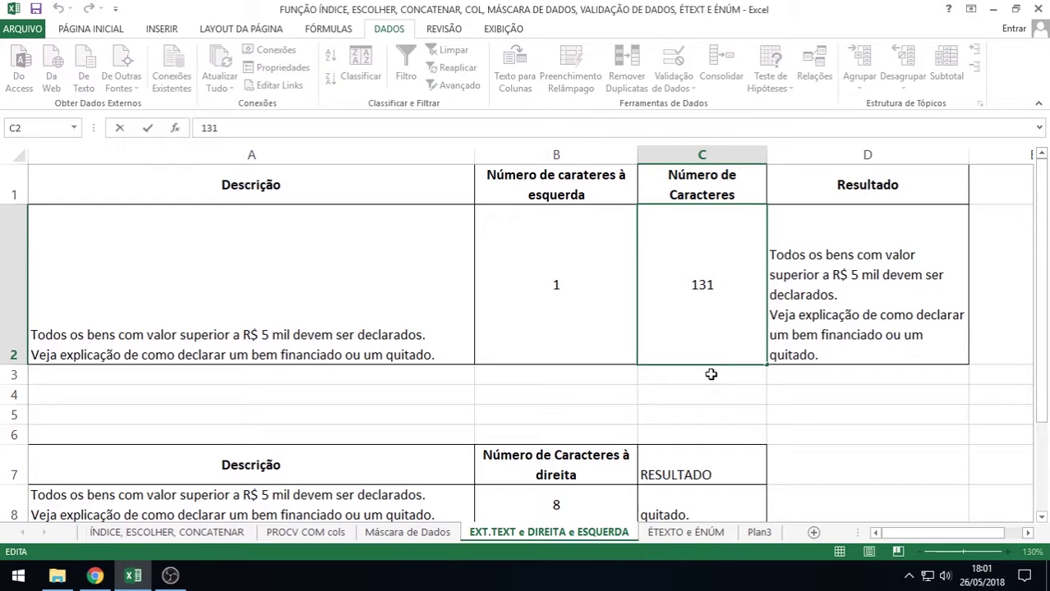
key(BackSpace)
key(BackSpace)
key(BackSpace)
text(50)
key(Return)
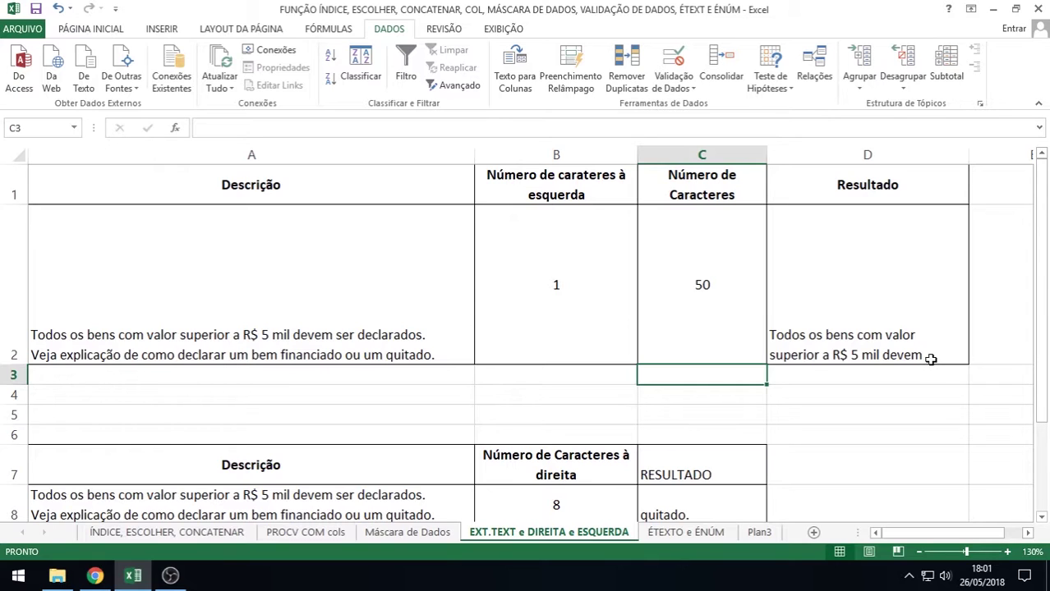
Set the start position in B2 to 2, then to 5
click(544, 302)
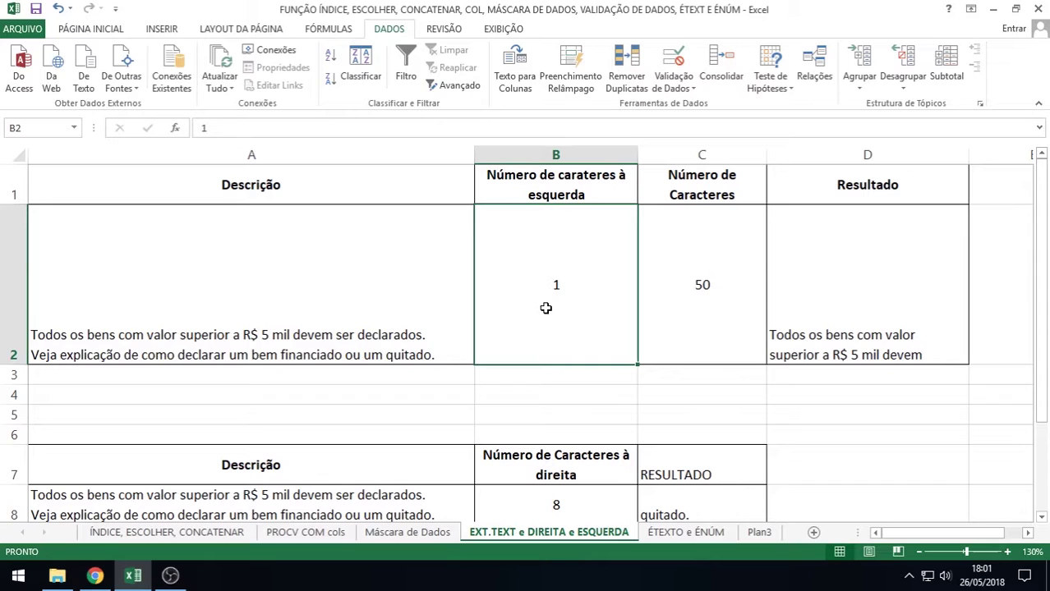
text(2)
key(Return)
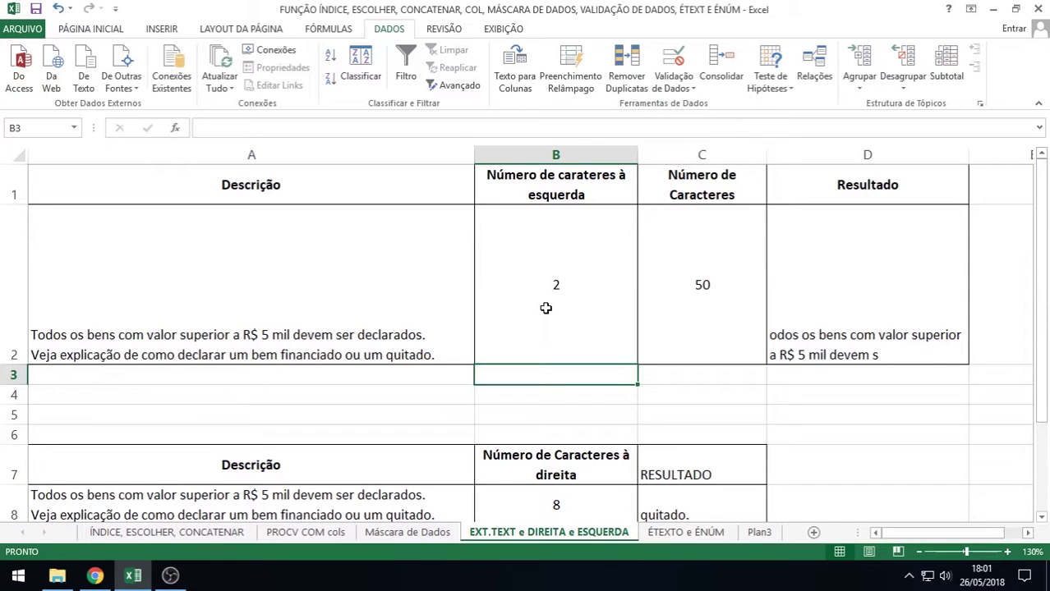
click(545, 308)
text(5)
key(Return)
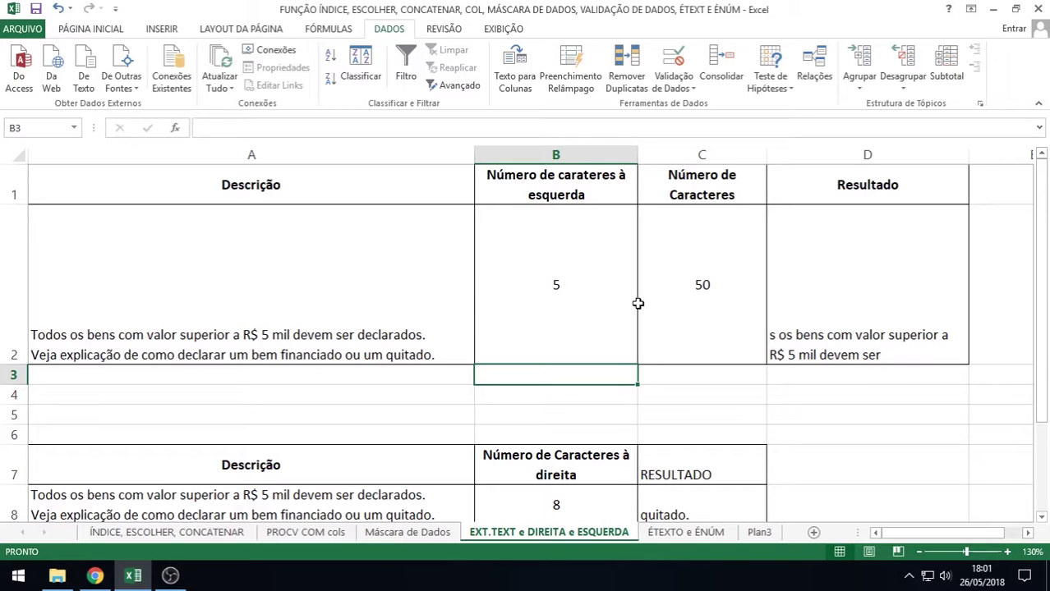
Try character counts of 6 and 10 in C2, then set a larger count
click(699, 283)
text(6)
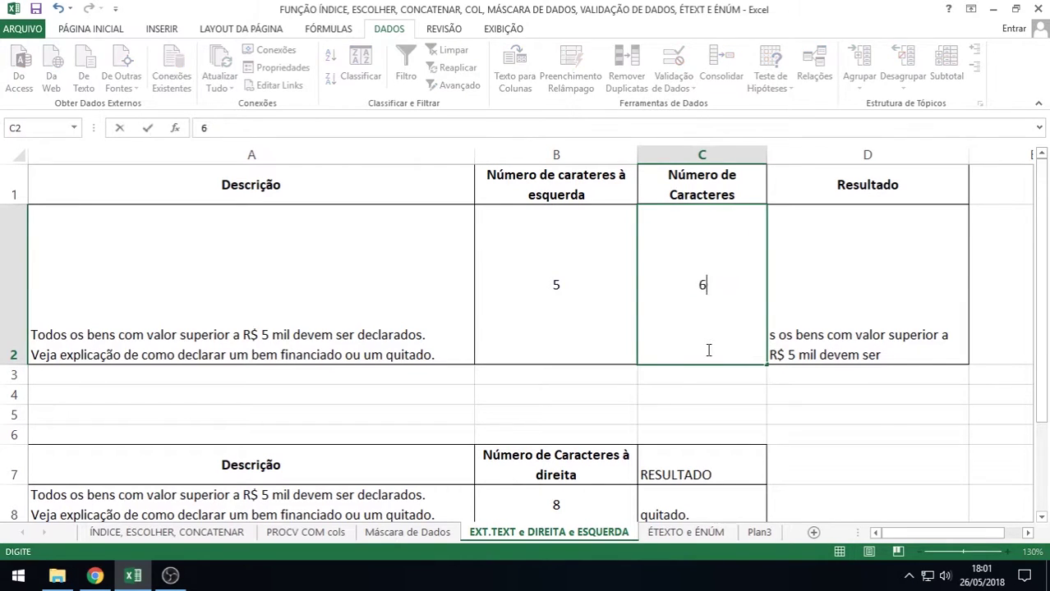
key(Return)
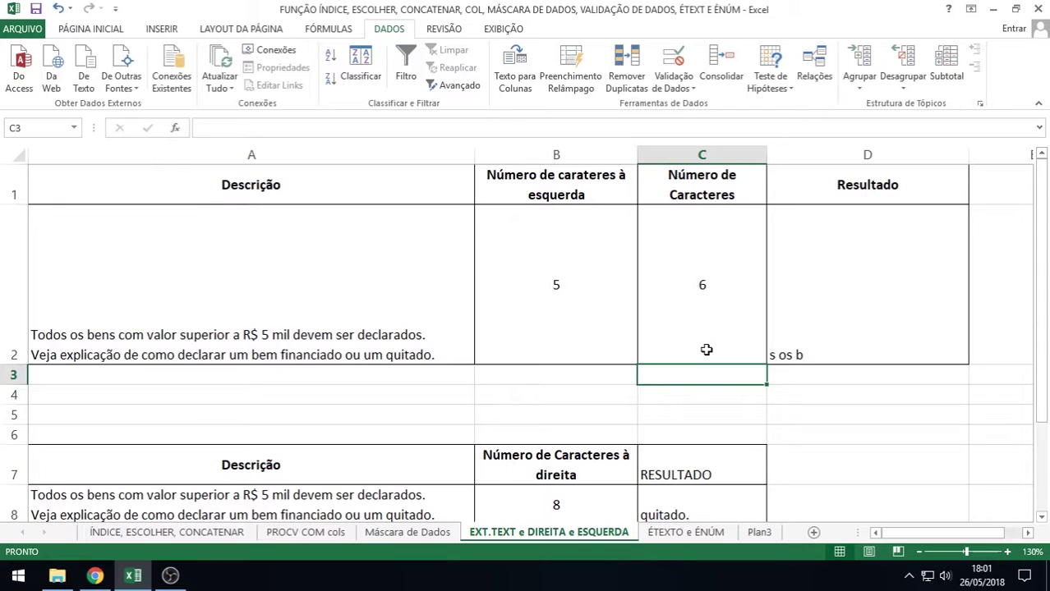
click(703, 285)
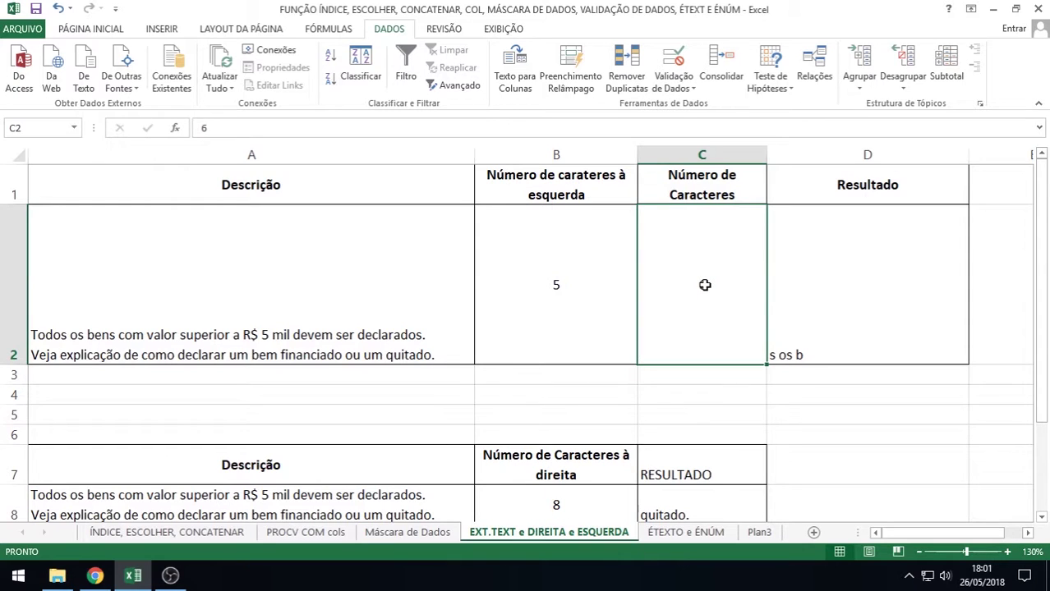
text(10)
key(Return)
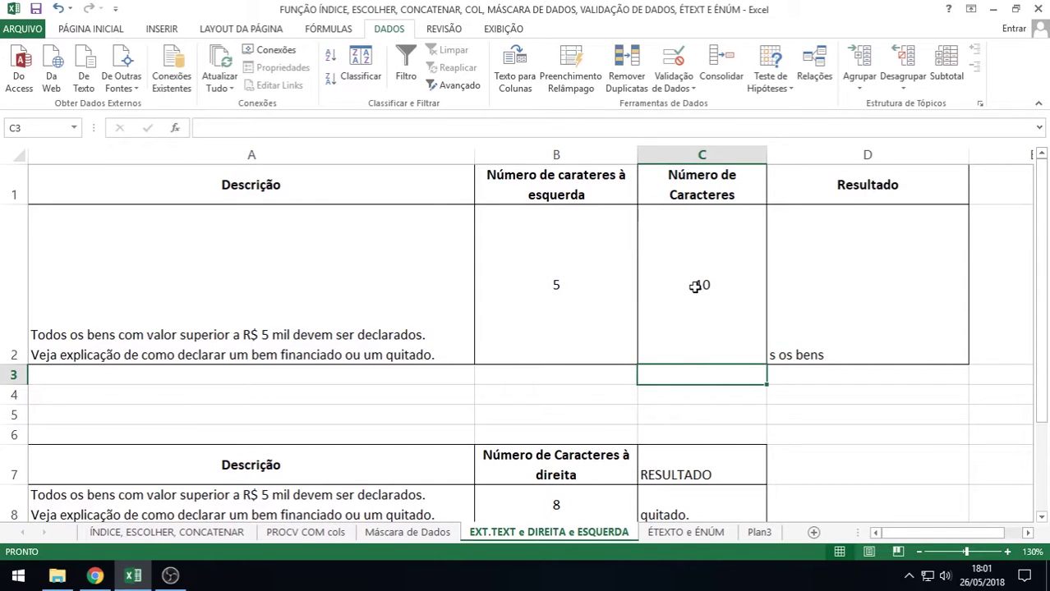
click(695, 286)
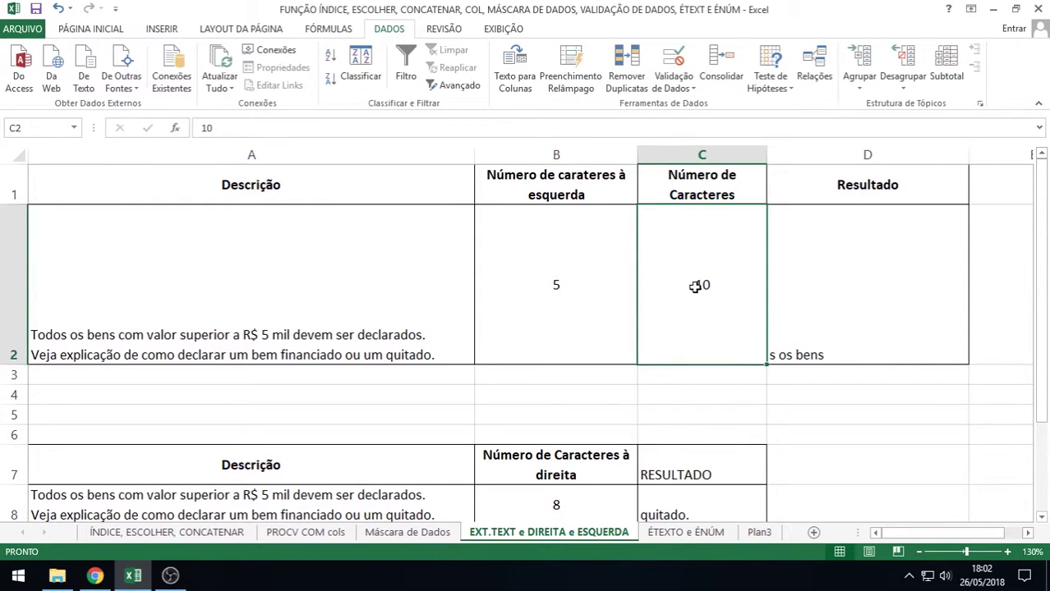
text(30)
key(Return)
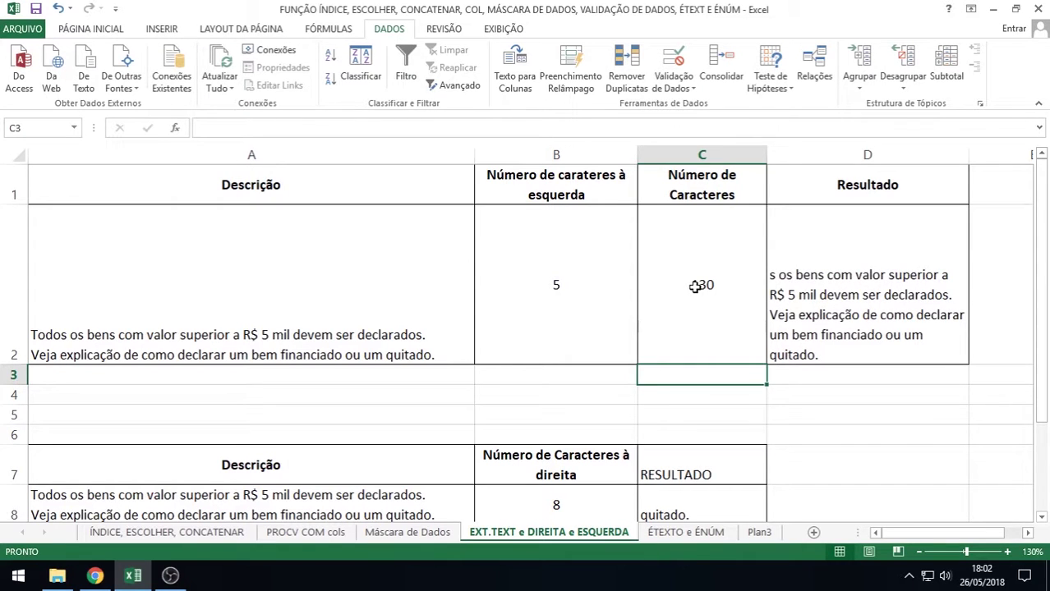
Open D2's =EXT.TEXTO(A2;B2;C2) formula to review its references
double_click(788, 320)
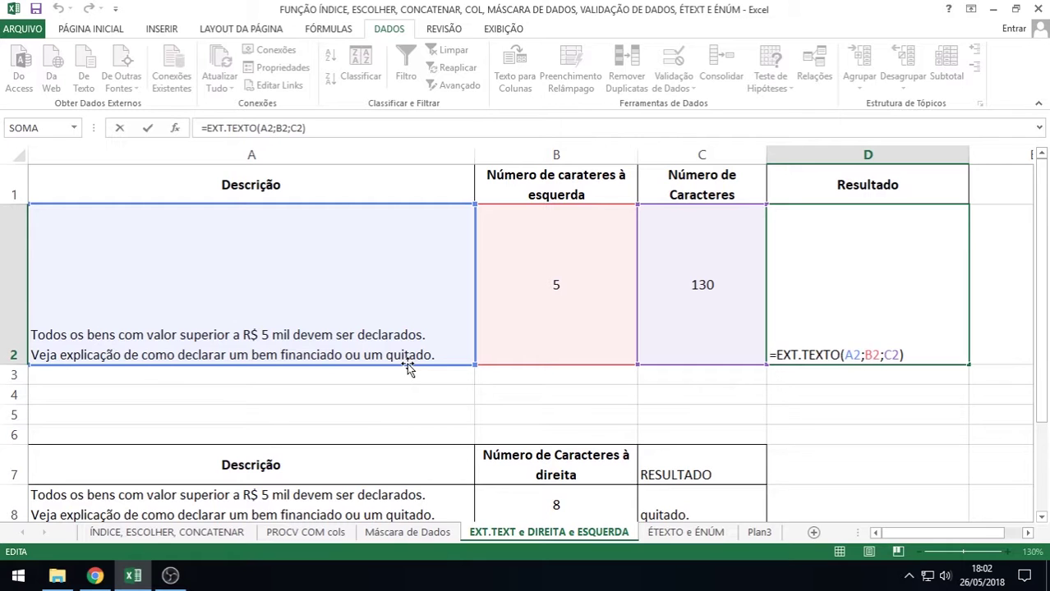
scroll(408, 367, down, 1)
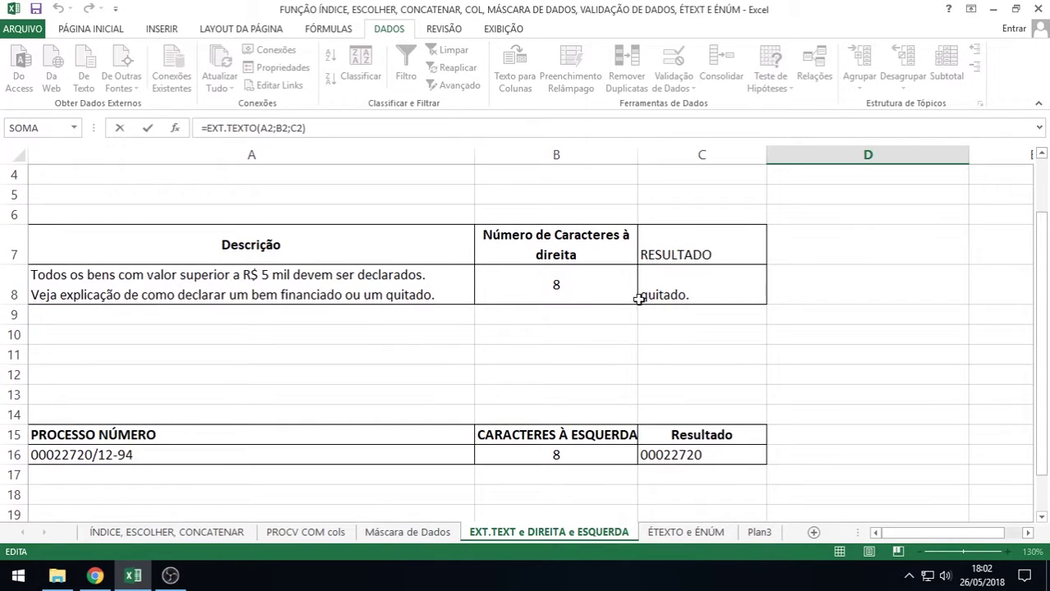
click(688, 293)
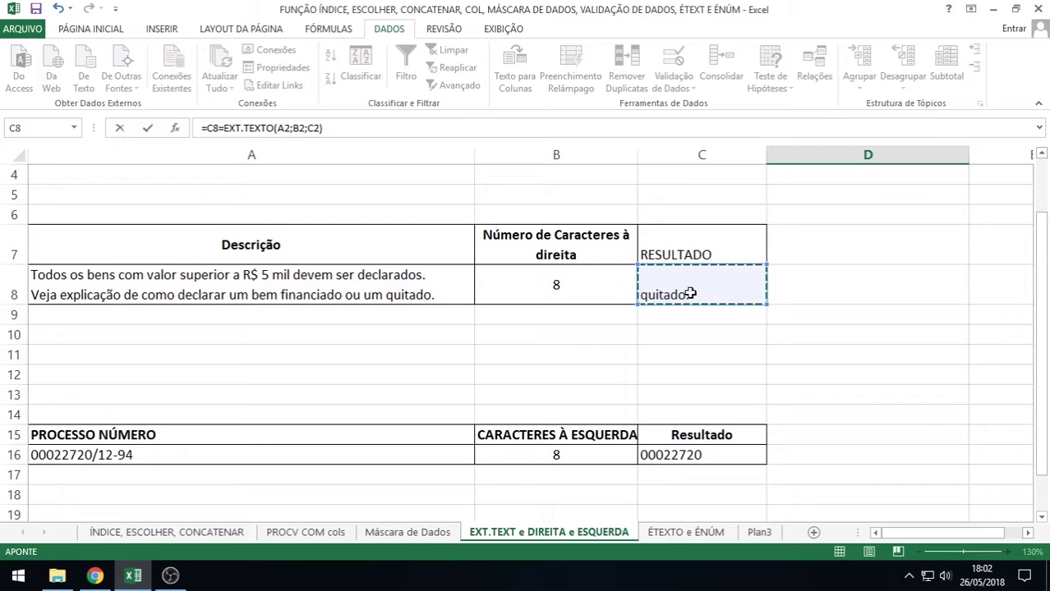
Leave D2 unchanged and review C8's =DIREITA(A8;B8) formula and its count in B8
key(BackSpace)
key(BackSpace)
key(BackSpace)
key(Return)
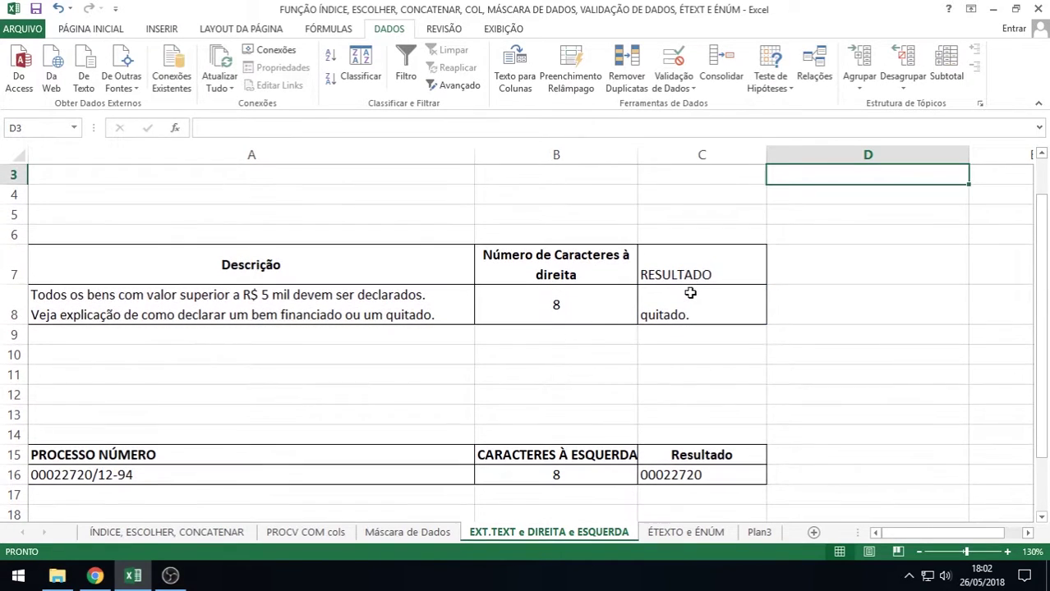
click(690, 293)
double_click(690, 294)
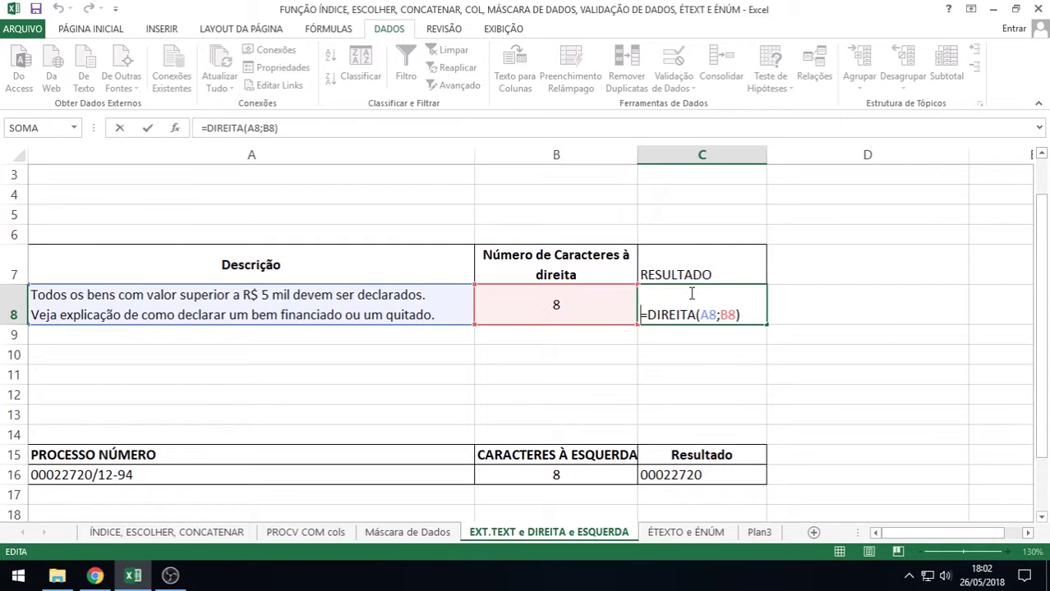
key(Return)
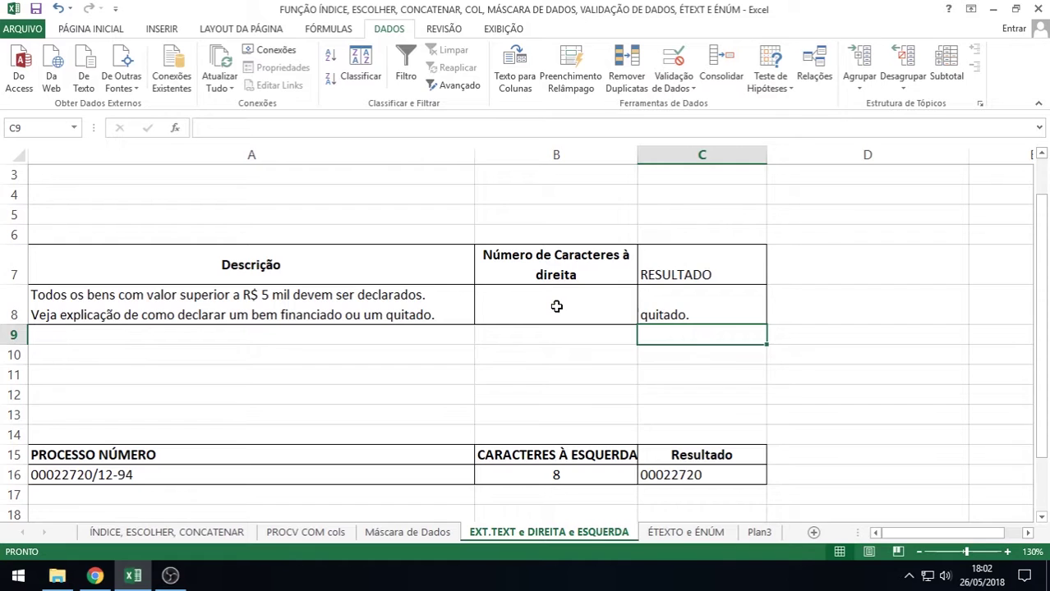
click(556, 307)
double_click(557, 307)
key(Return)
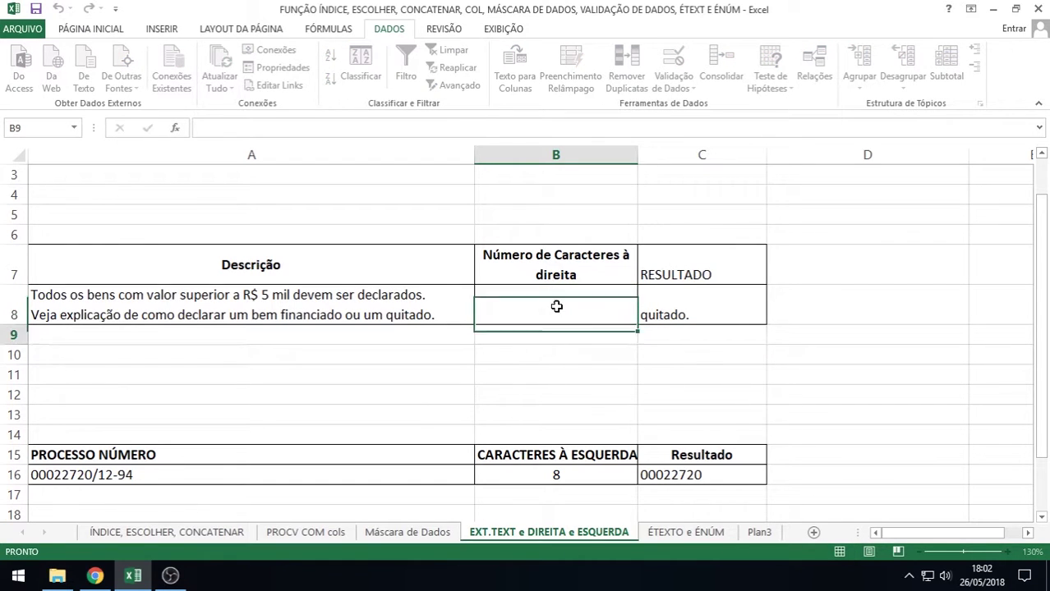
click(667, 307)
double_click(667, 307)
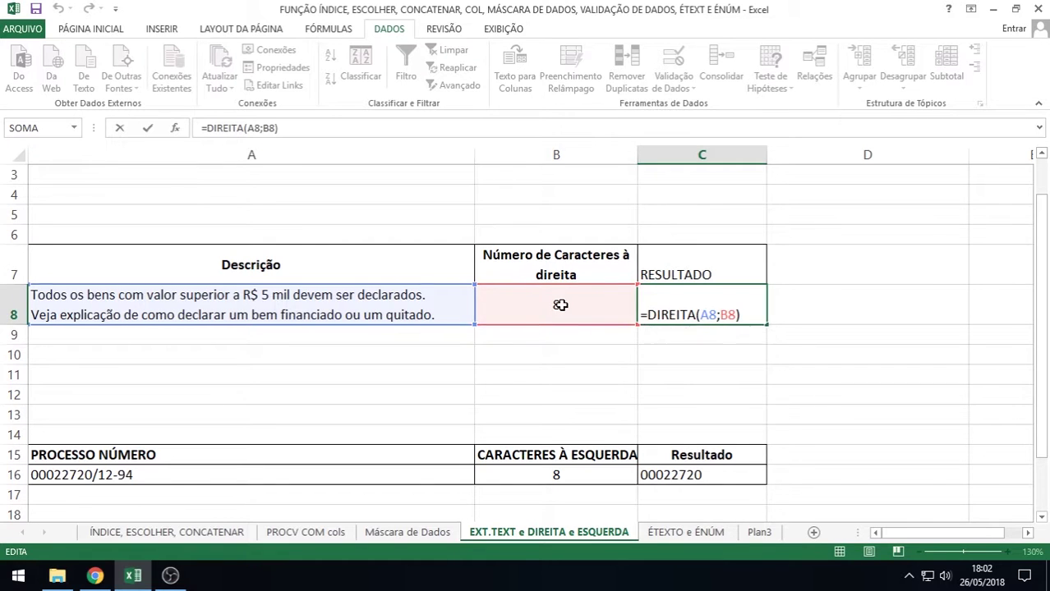
Set B8's right-side count to 20 so C8 returns the last 20 characters
click(558, 304)
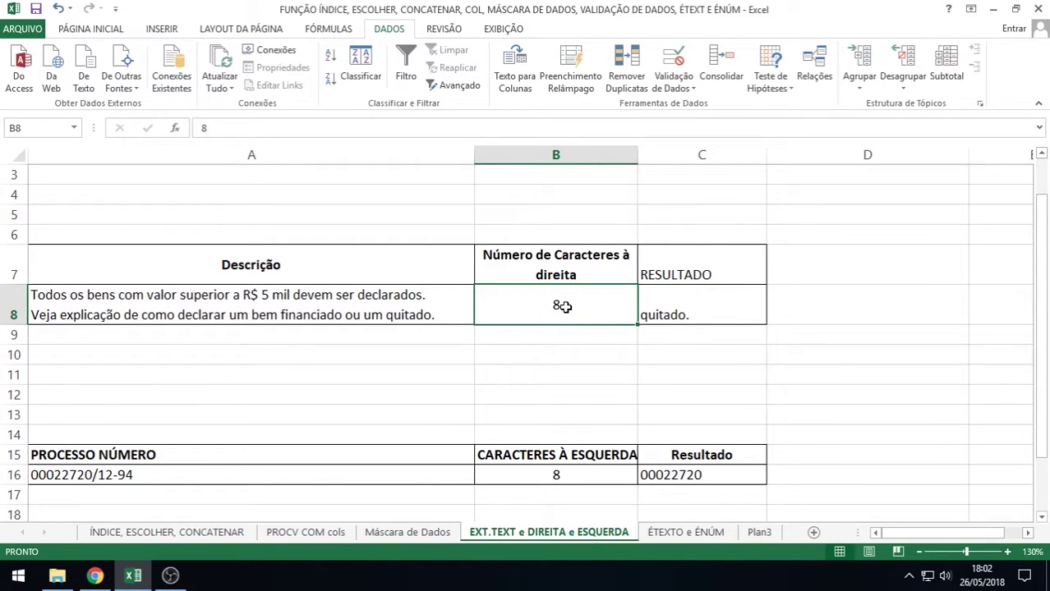
text(20)
key(Return)
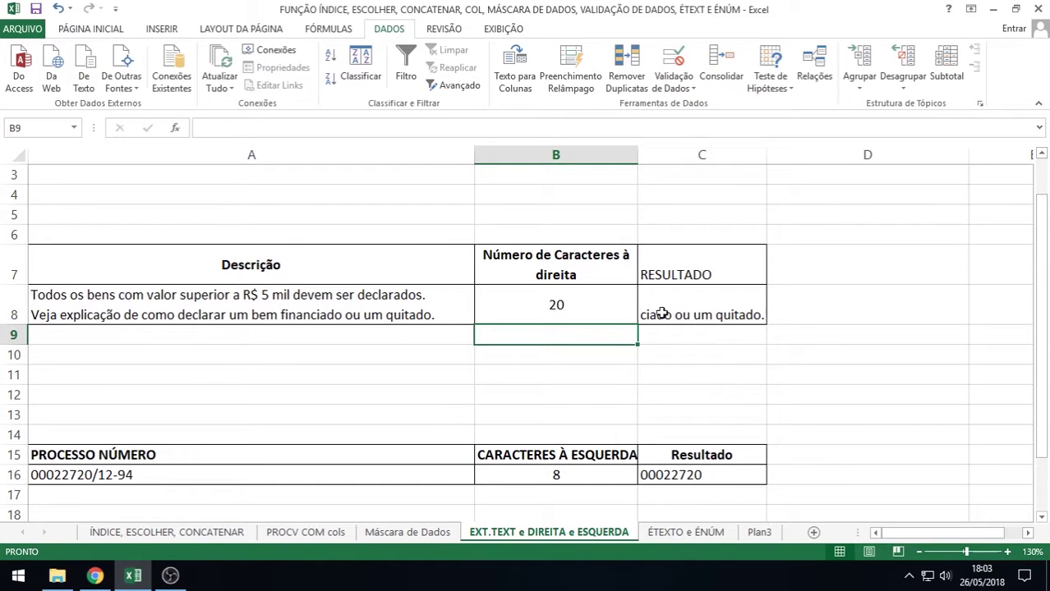
click(676, 314)
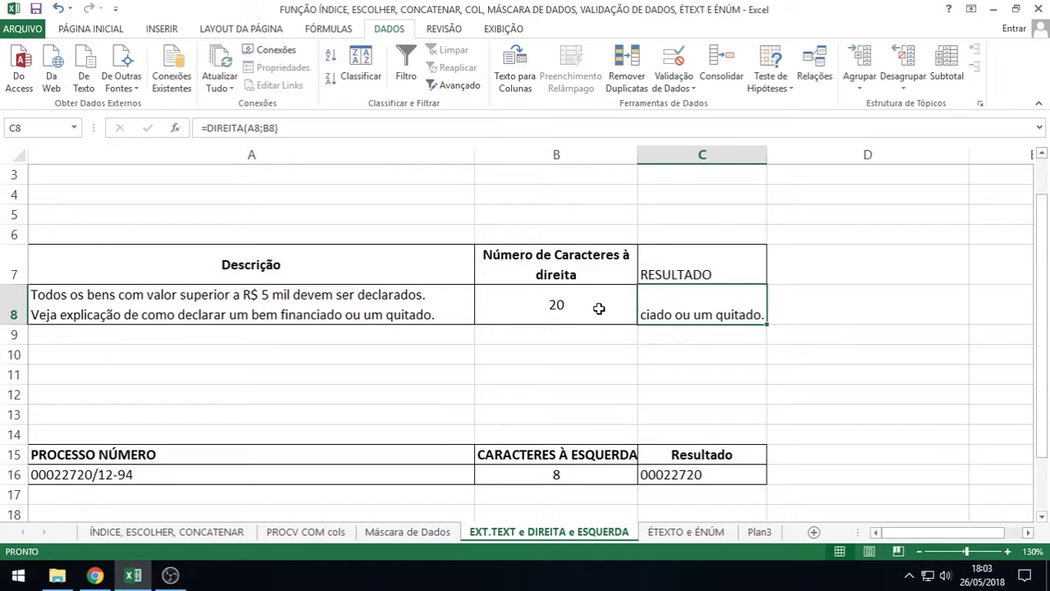
click(597, 304)
click(725, 304)
double_click(677, 474)
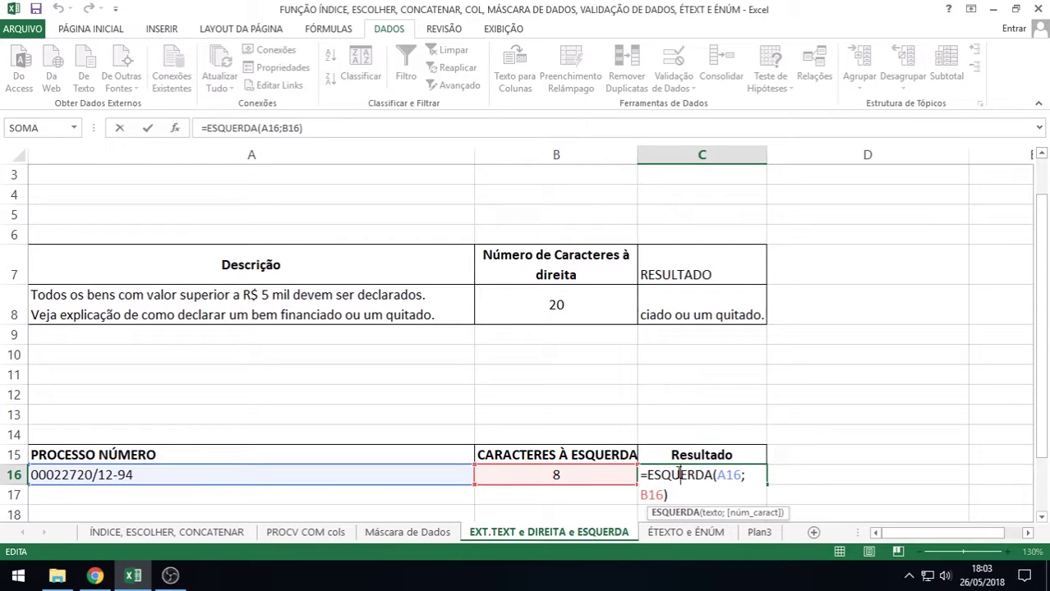
Confirm =ESQUERDA(A16;B16) in C16, then re-edit it to walk through its text and count arguments
click(727, 475)
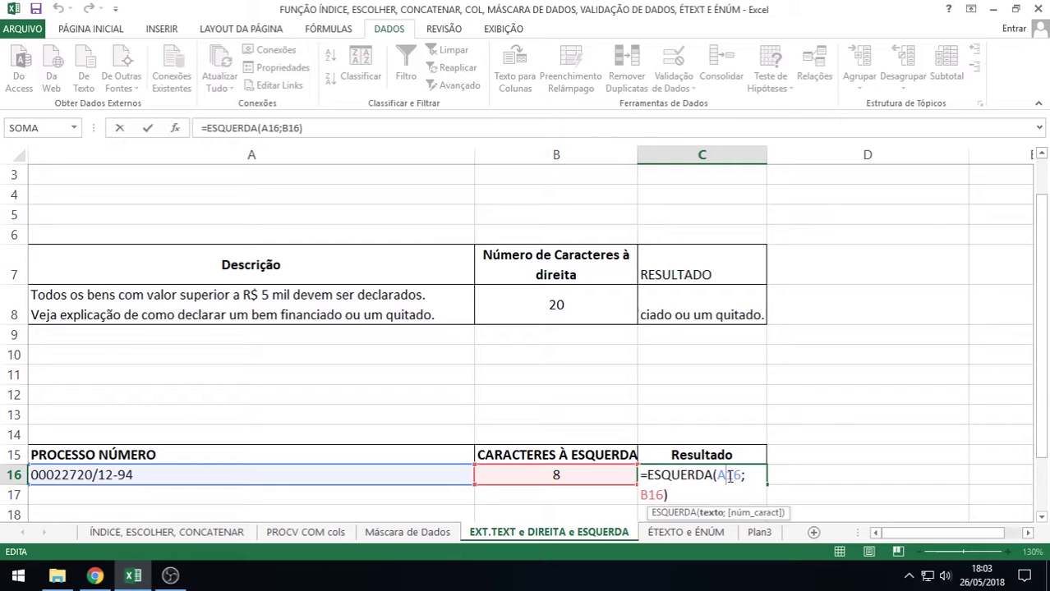
key(Return)
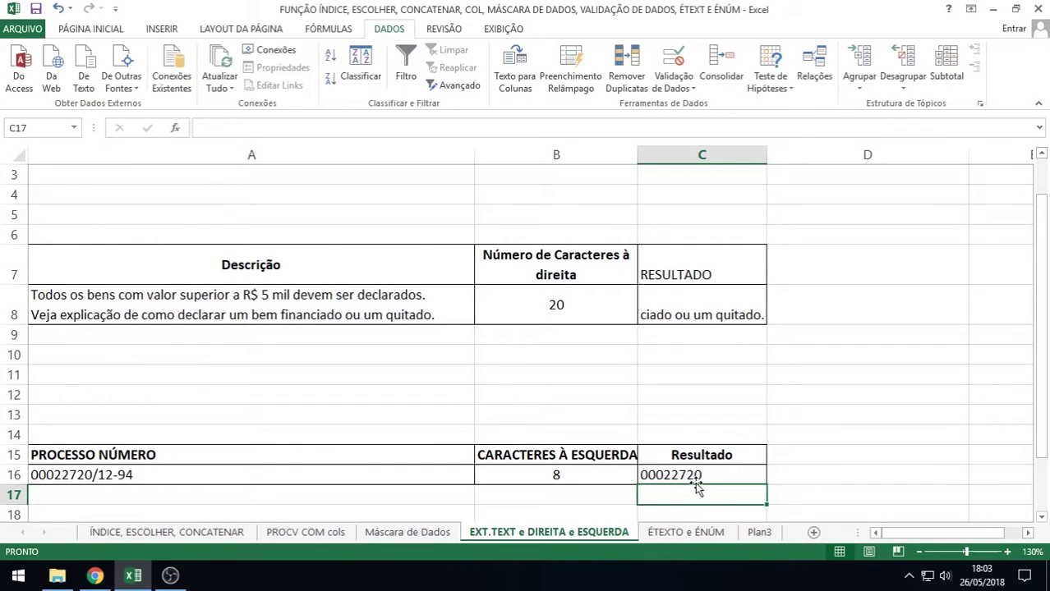
click(650, 475)
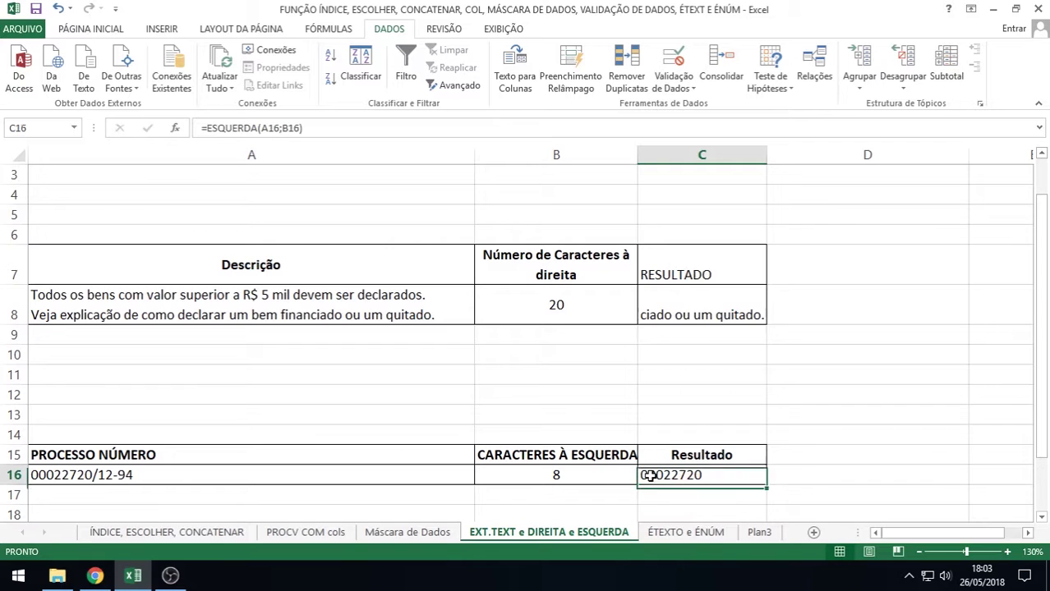
double_click(650, 476)
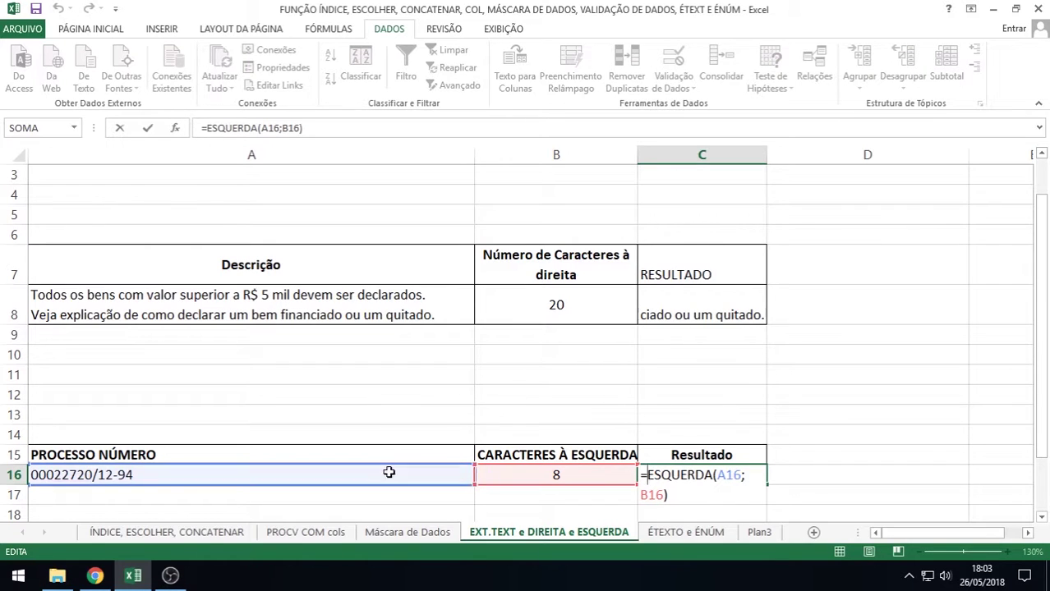
click(397, 471)
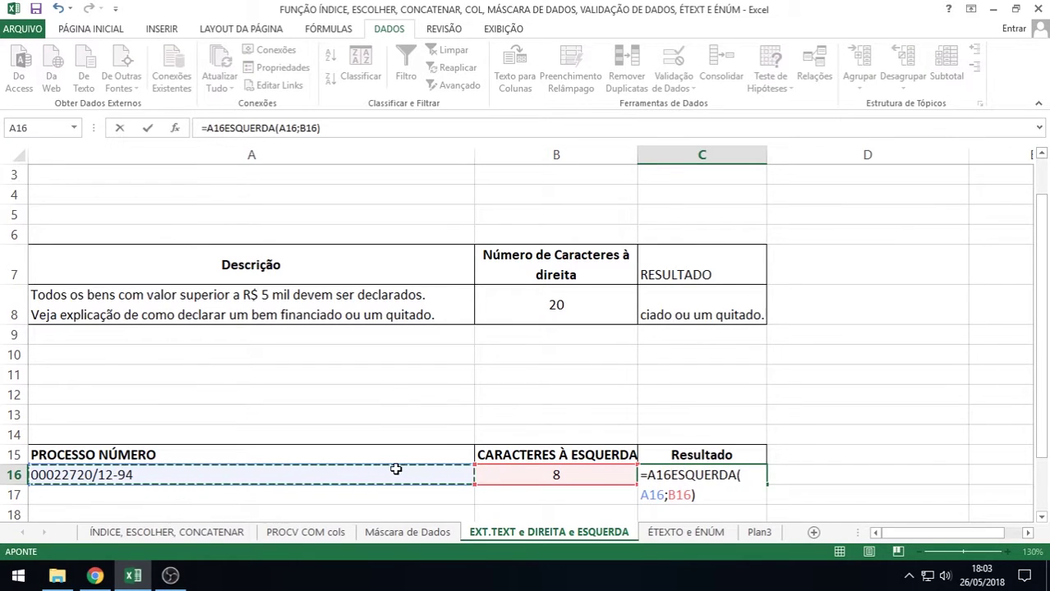
key(BackSpace)
key(BackSpace)
key(BackSpace)
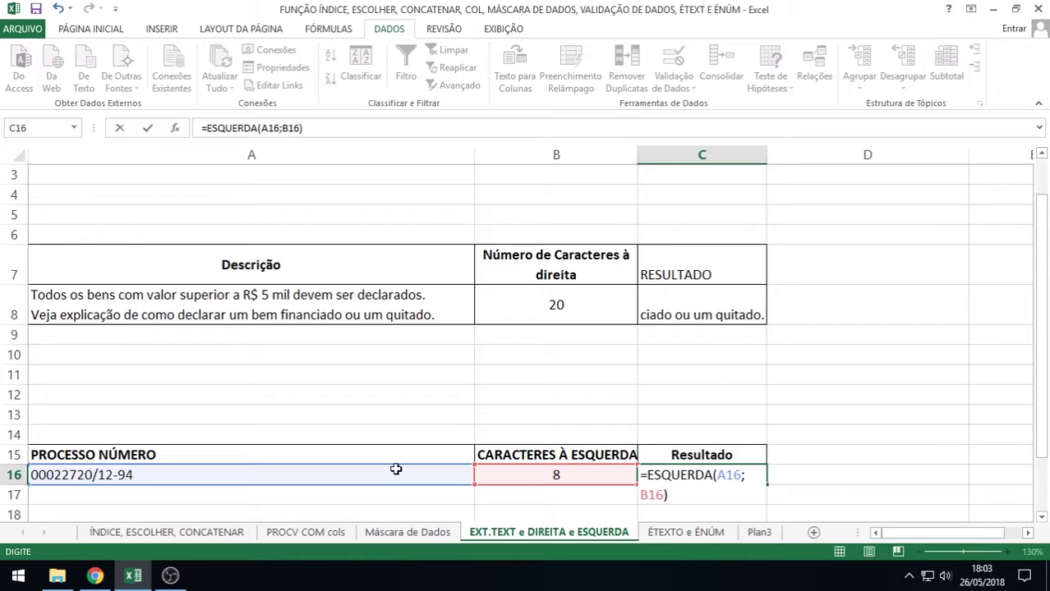
click(646, 494)
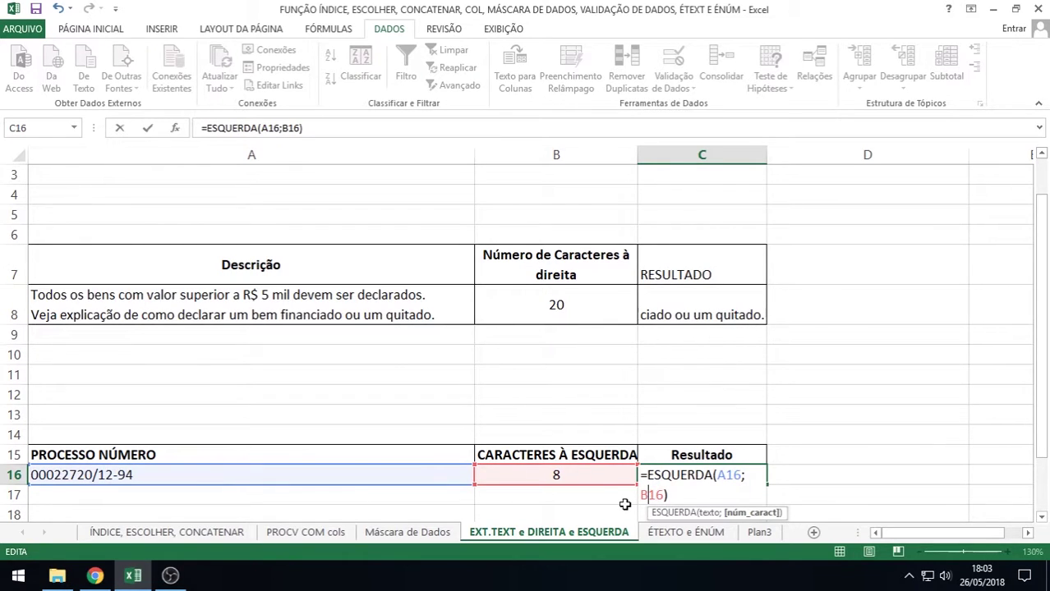
key(Return)
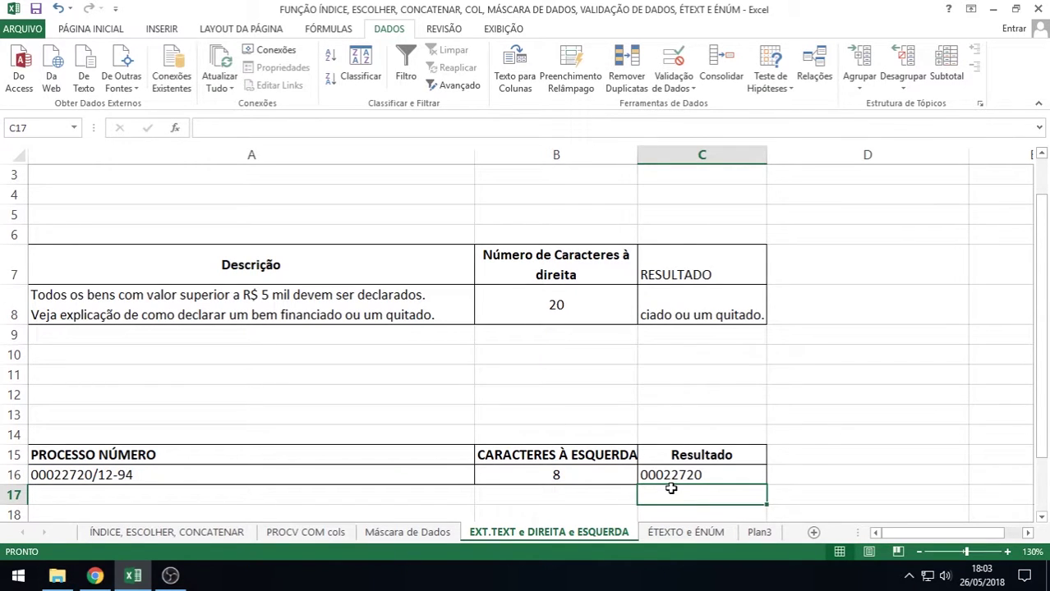
Switch to the ÉTEXTO e ÉNÚM sheet at 120% zoom and inspect B2's ÉTEXTO formula
click(680, 533)
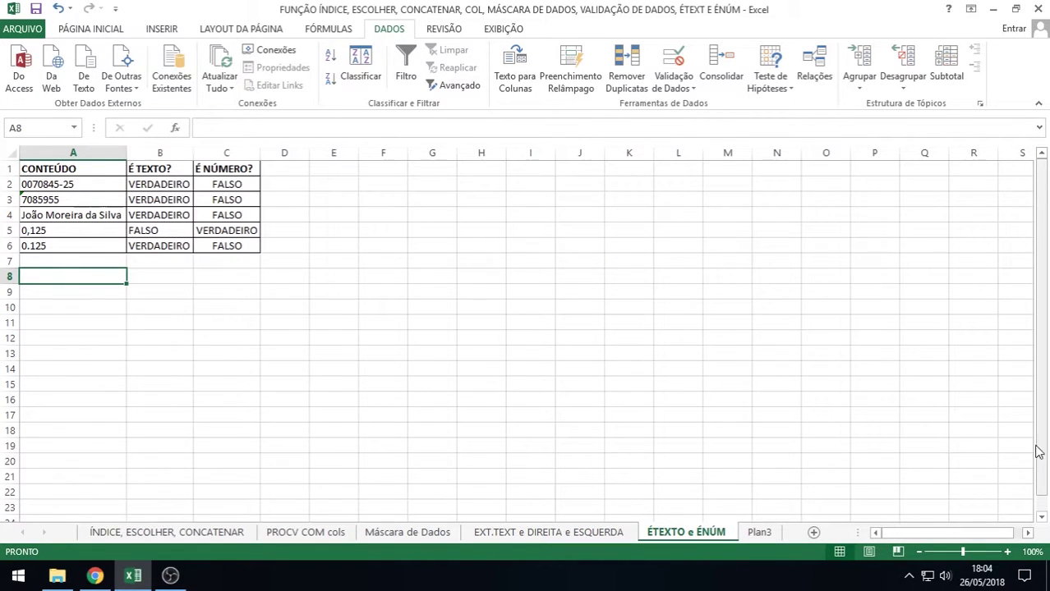
click(1008, 552)
click(1008, 552)
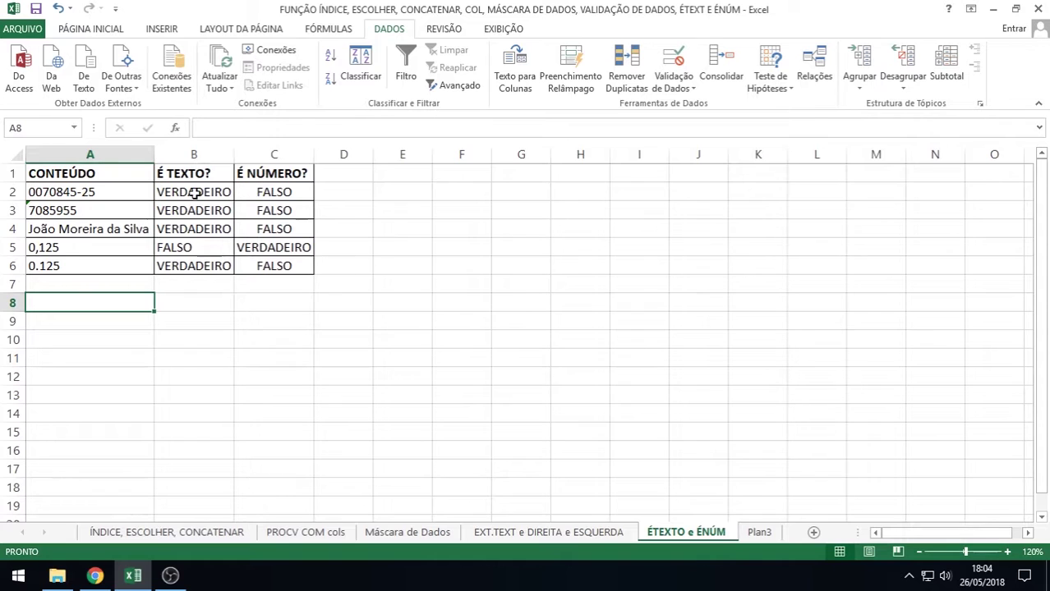
click(194, 193)
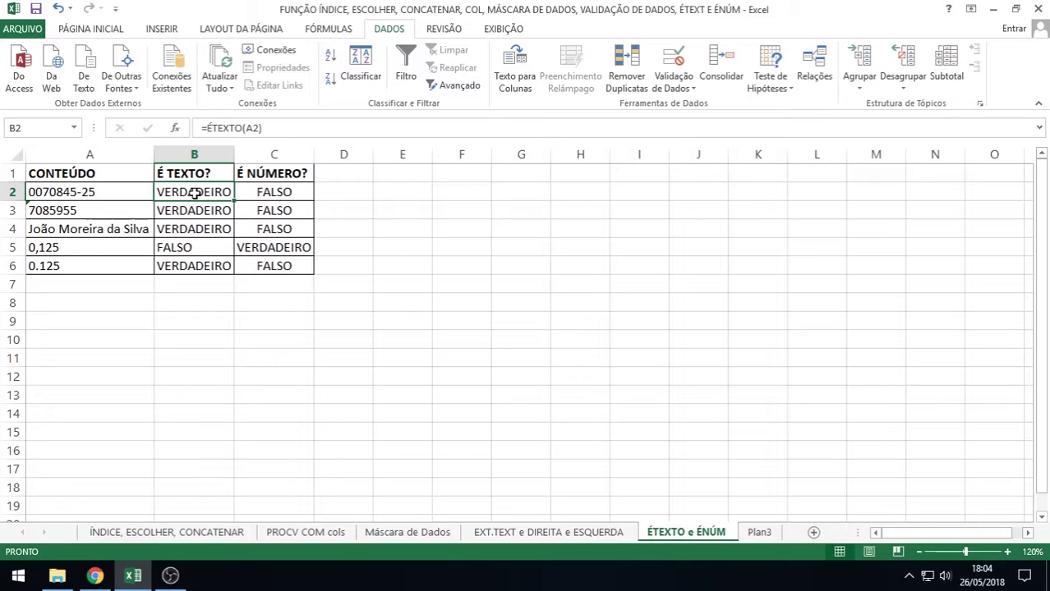
double_click(194, 193)
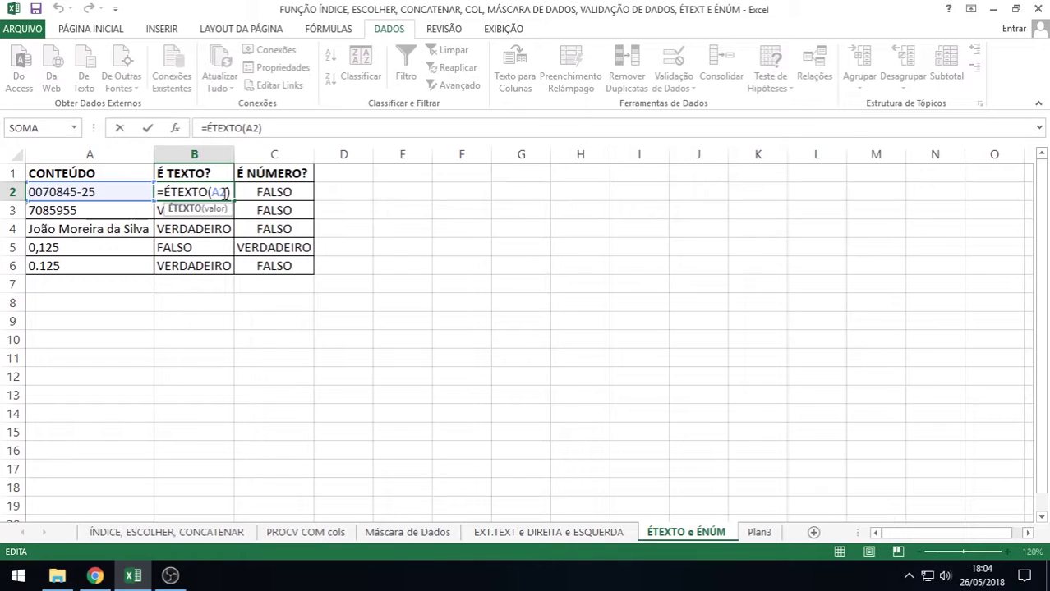
key(Return)
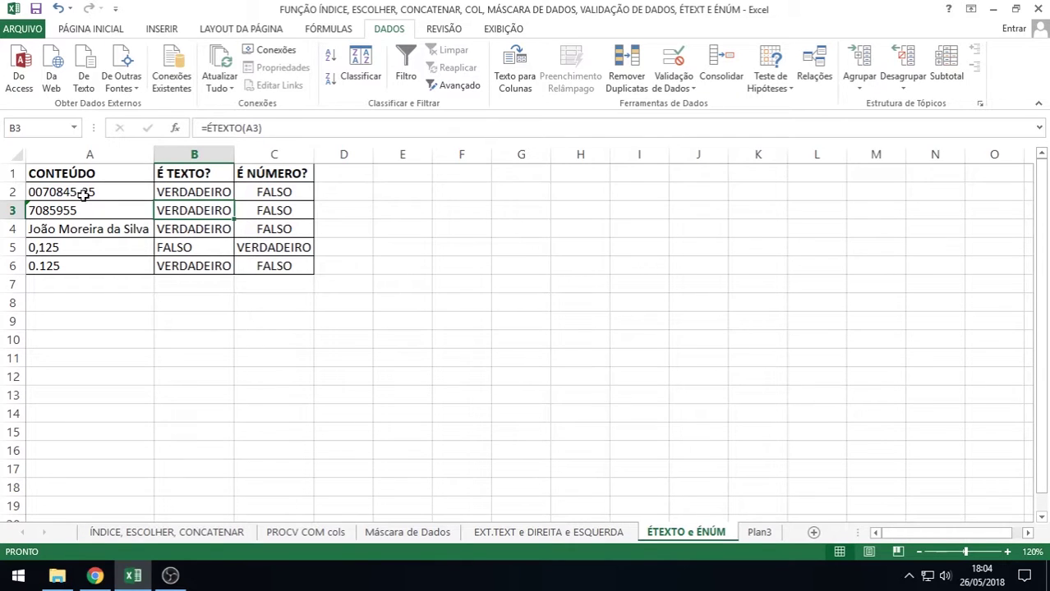
Inspect B3's =ÉTEXTO(A3) formula, then select the text-stored 7085955 in A3
double_click(185, 211)
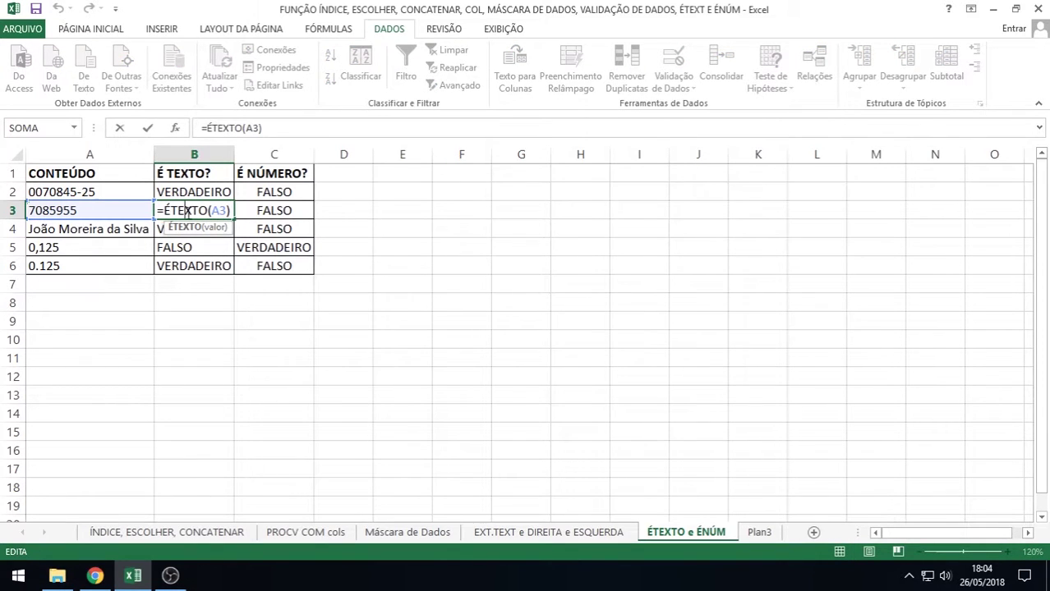
key(Return)
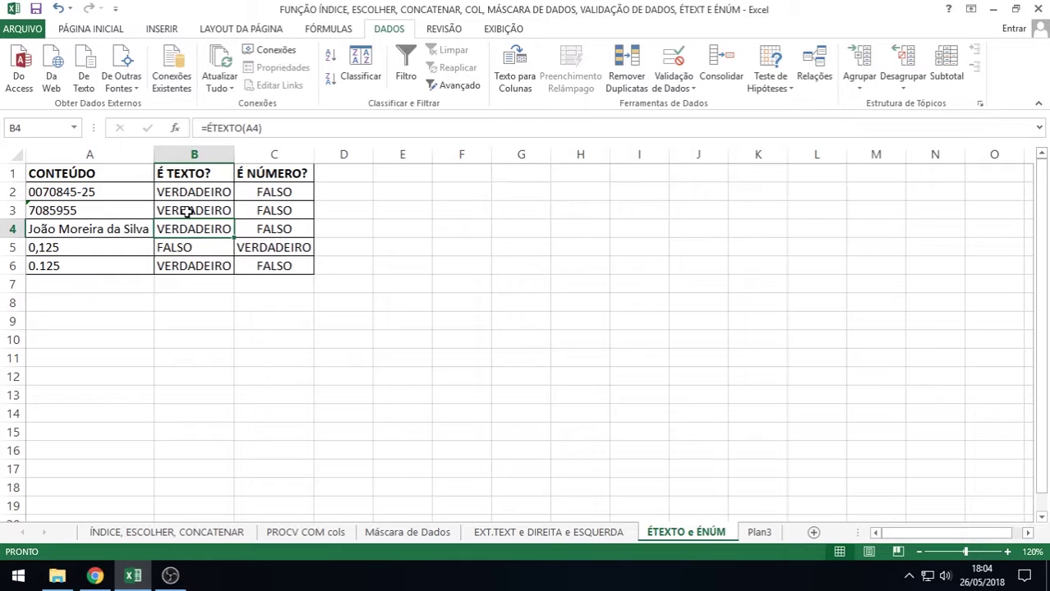
click(77, 211)
click(115, 30)
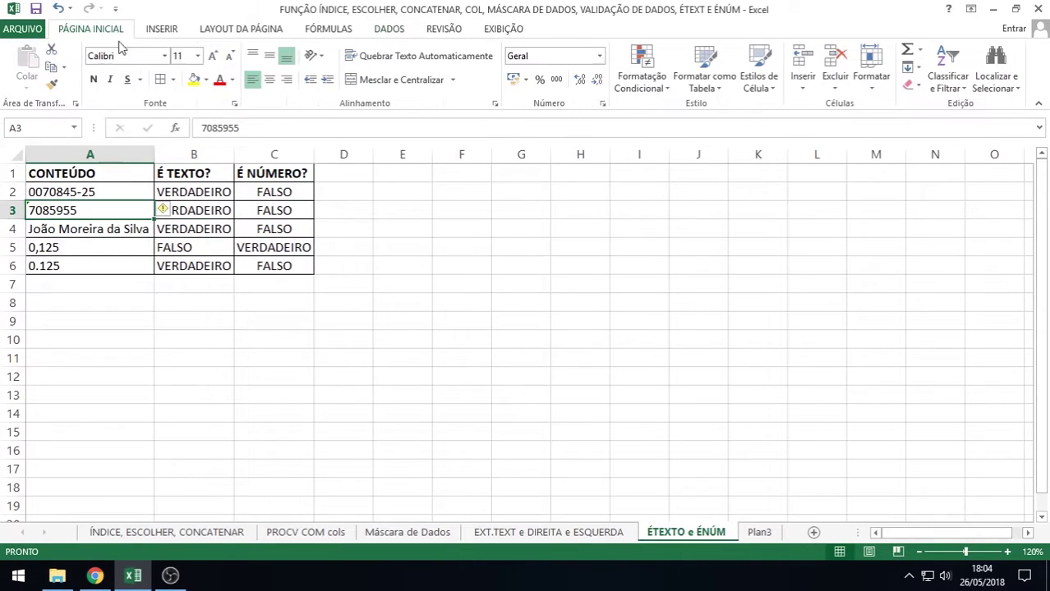
Use A3's error smart tag to convert 7085955 to a number, then check B3 reads FALSO
click(169, 215)
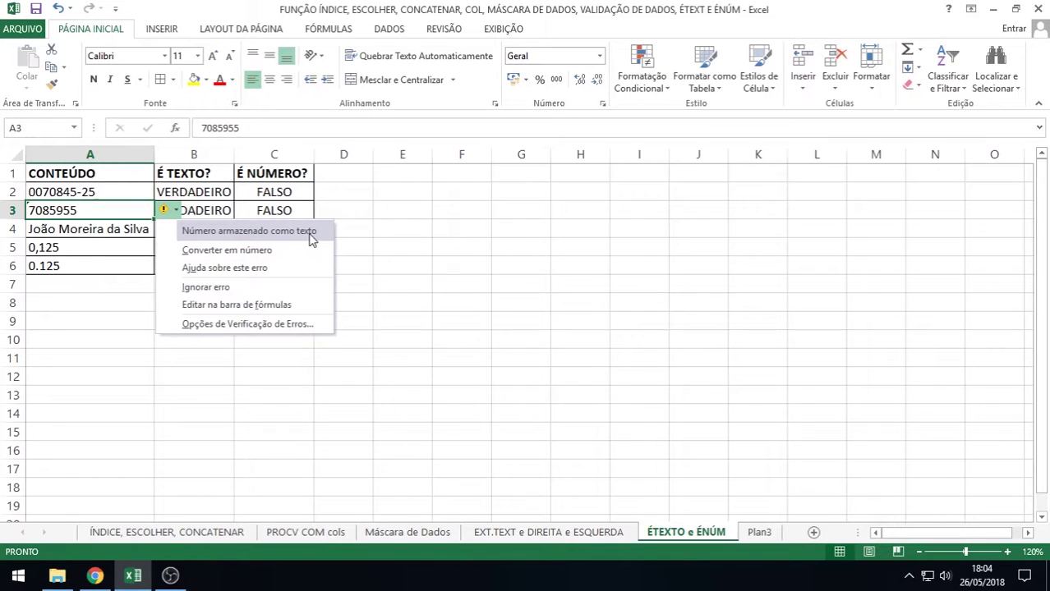
click(236, 257)
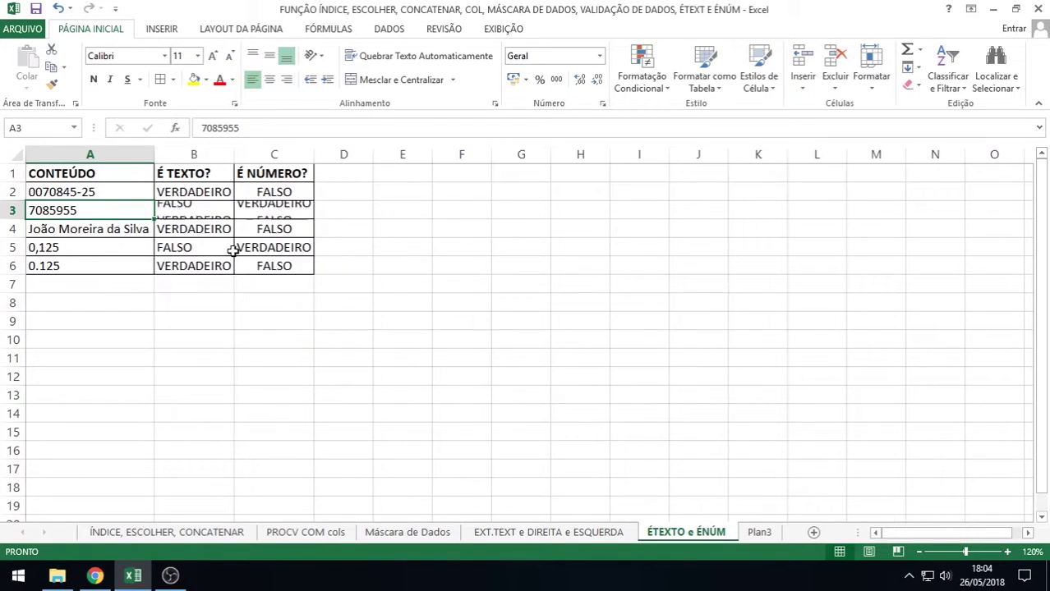
click(192, 210)
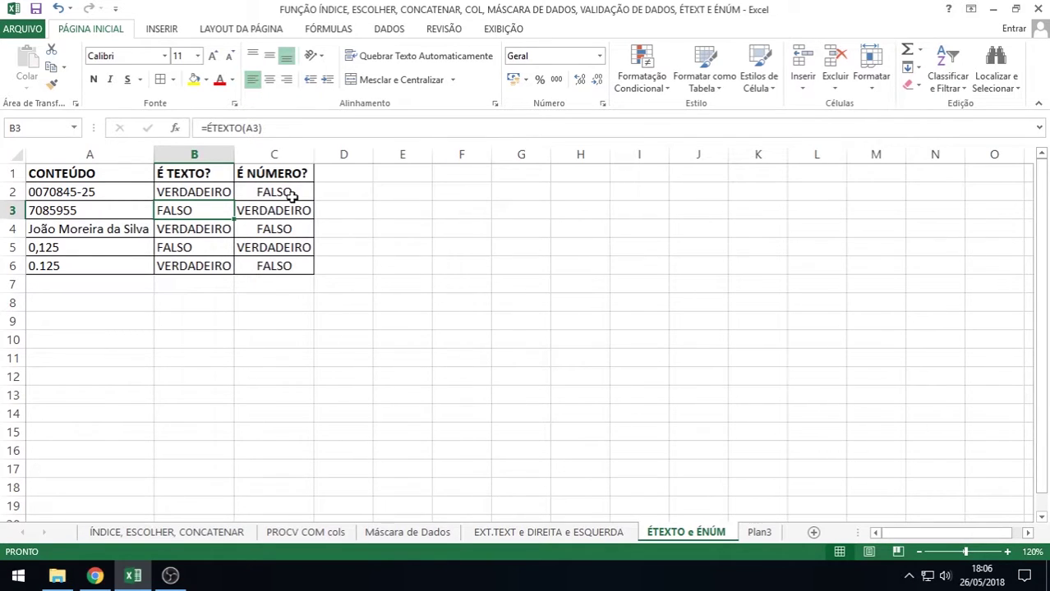
Inspect the =ÉNÚM formula in C2 and the =ÉTEXTO formula in B2, leaving both unchanged
double_click(288, 196)
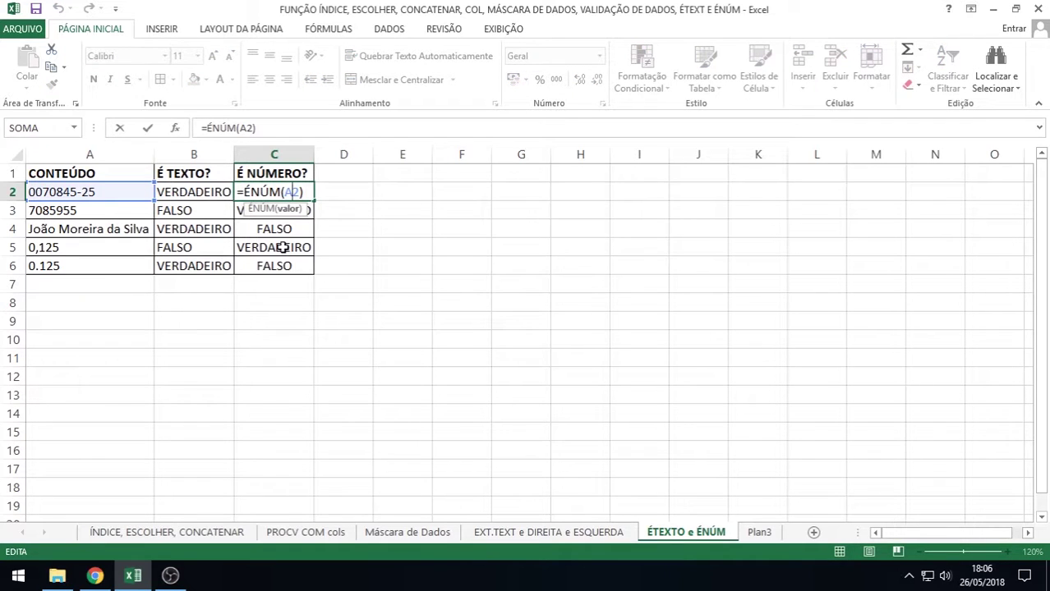
key(Return)
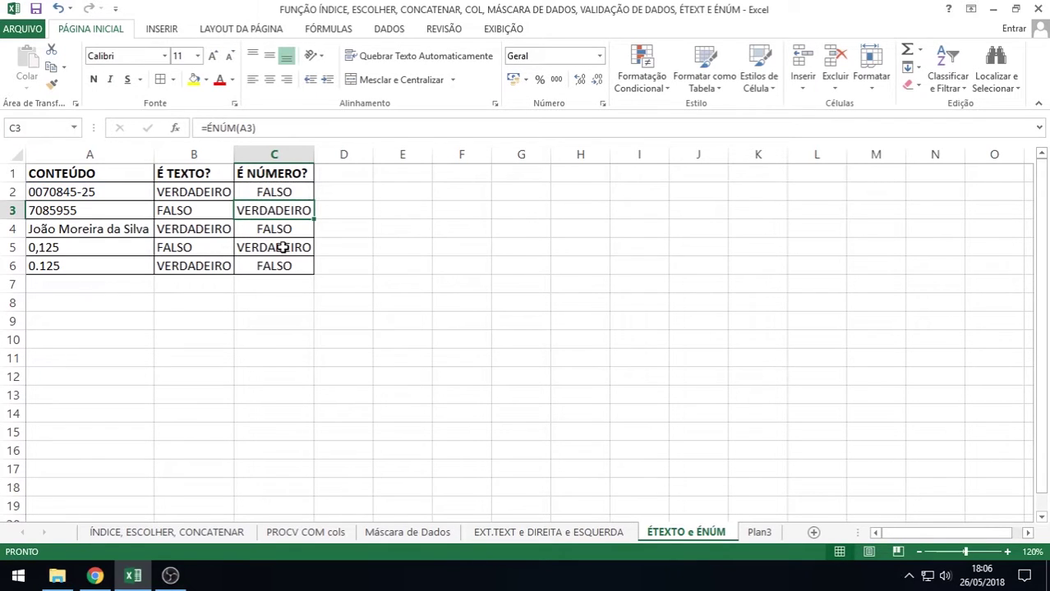
double_click(219, 190)
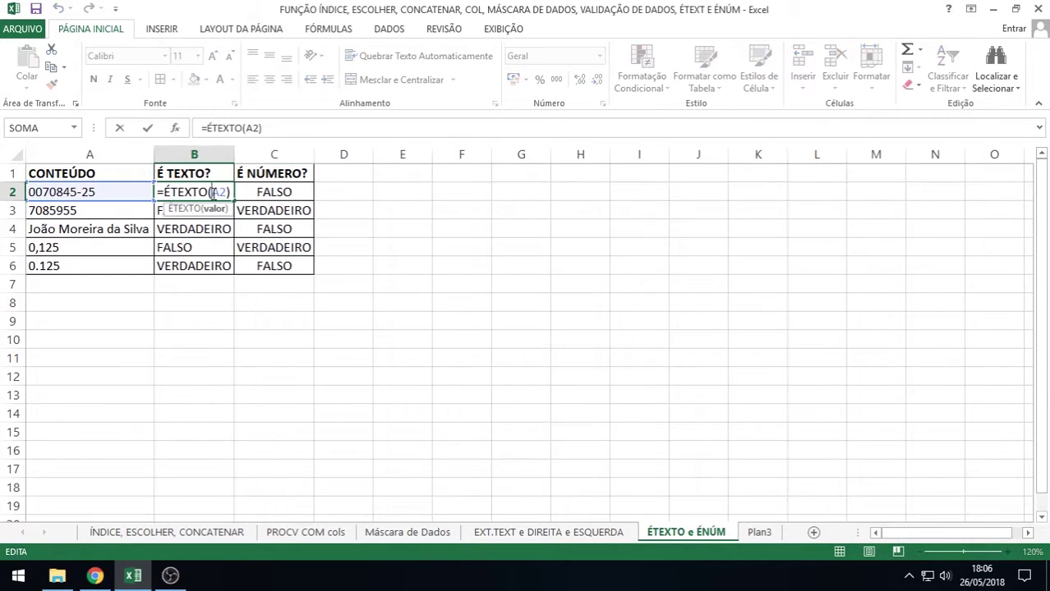
key(Return)
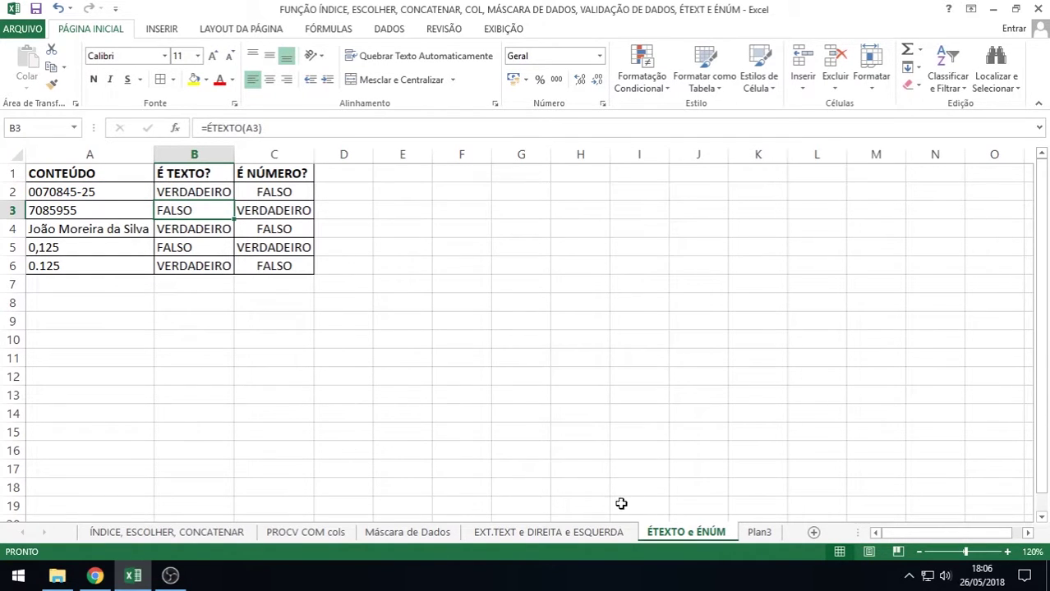
Return to the EXT.TEXT e DIREITA e ESQUERDA sheet, showing the first Descrição table at the top
click(200, 534)
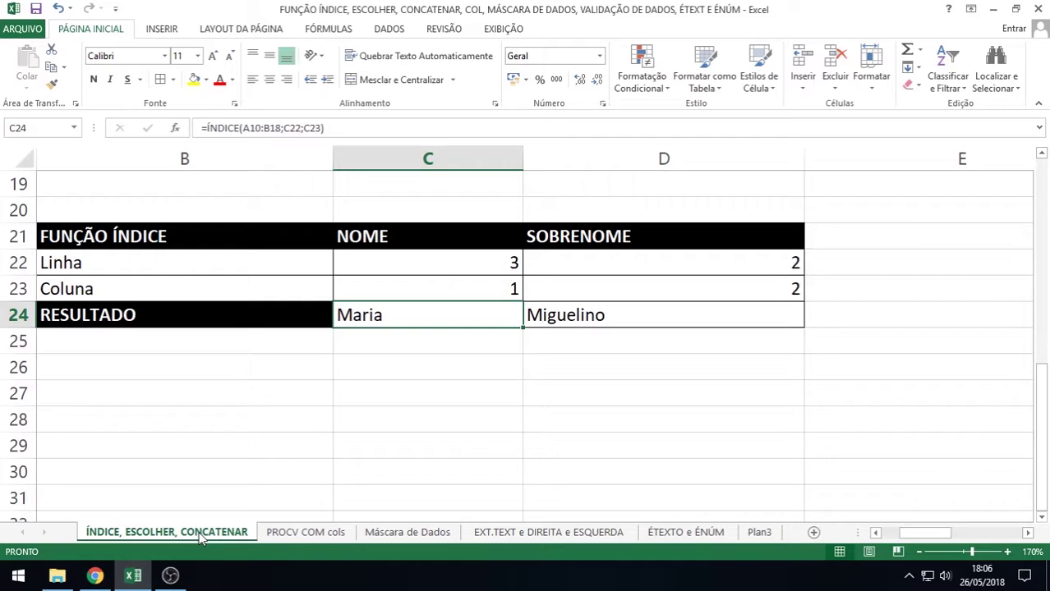
click(306, 533)
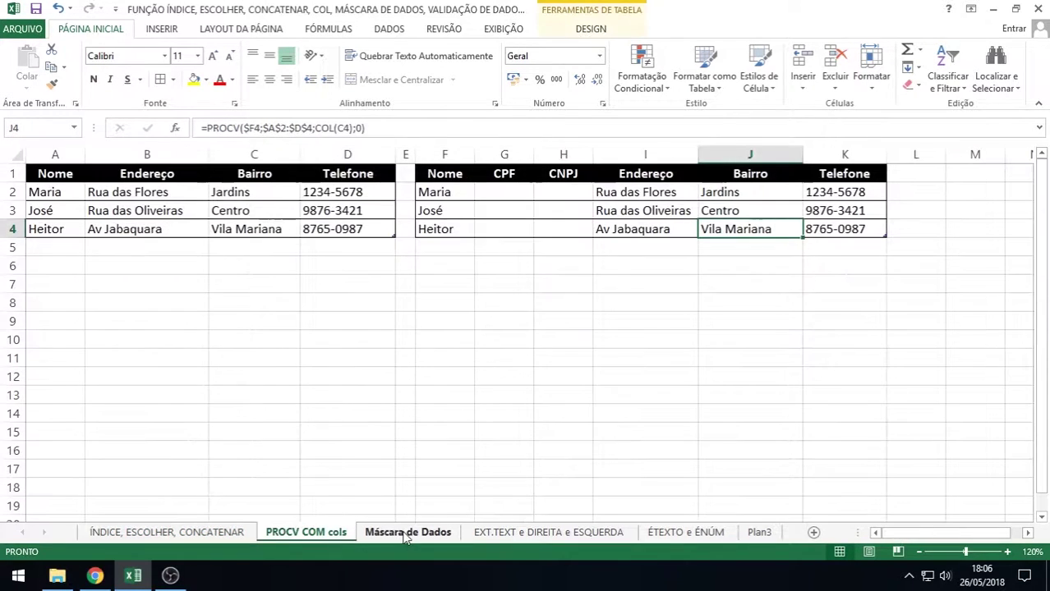
click(408, 532)
click(503, 532)
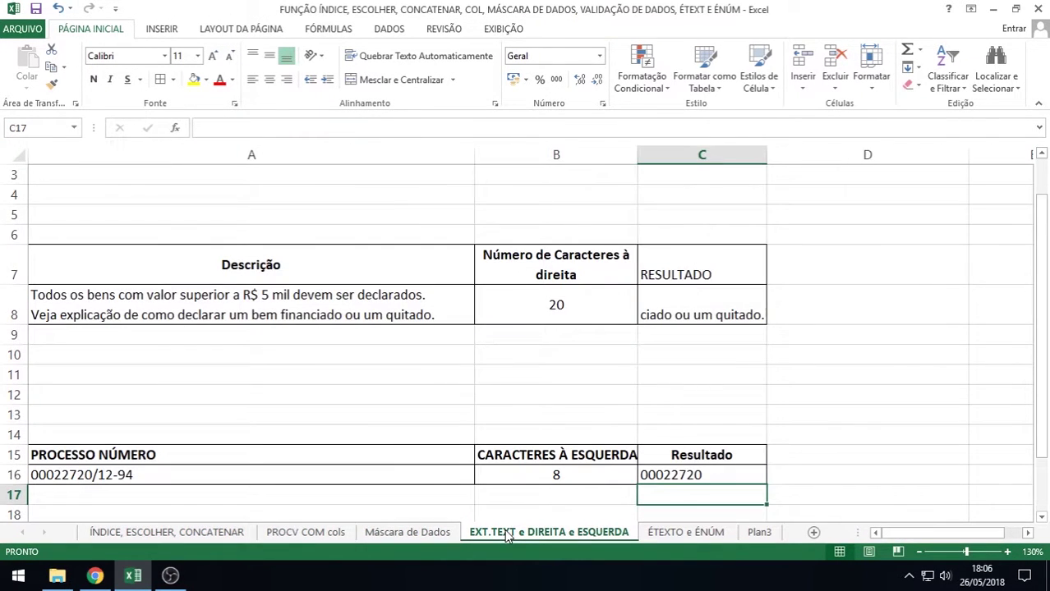
scroll(508, 402, down, 2)
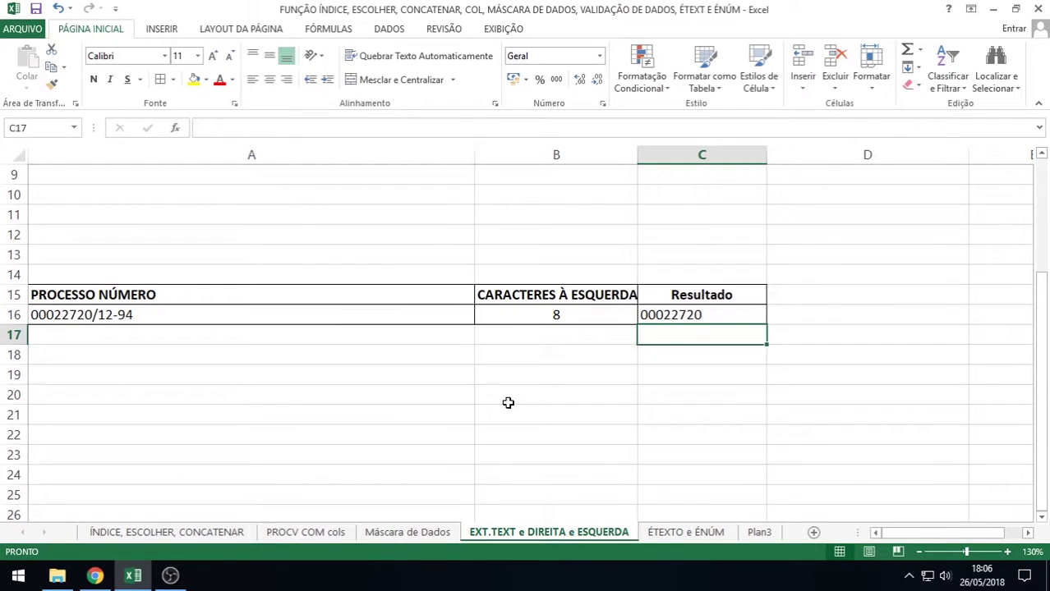
scroll(508, 402, up, 2)
scroll(508, 403, up, 2)
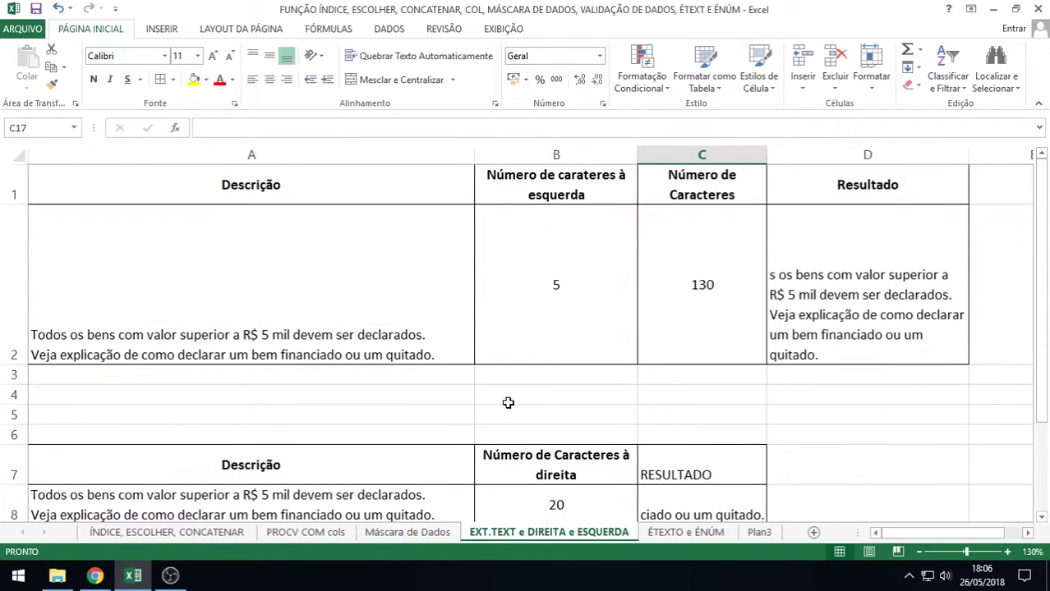